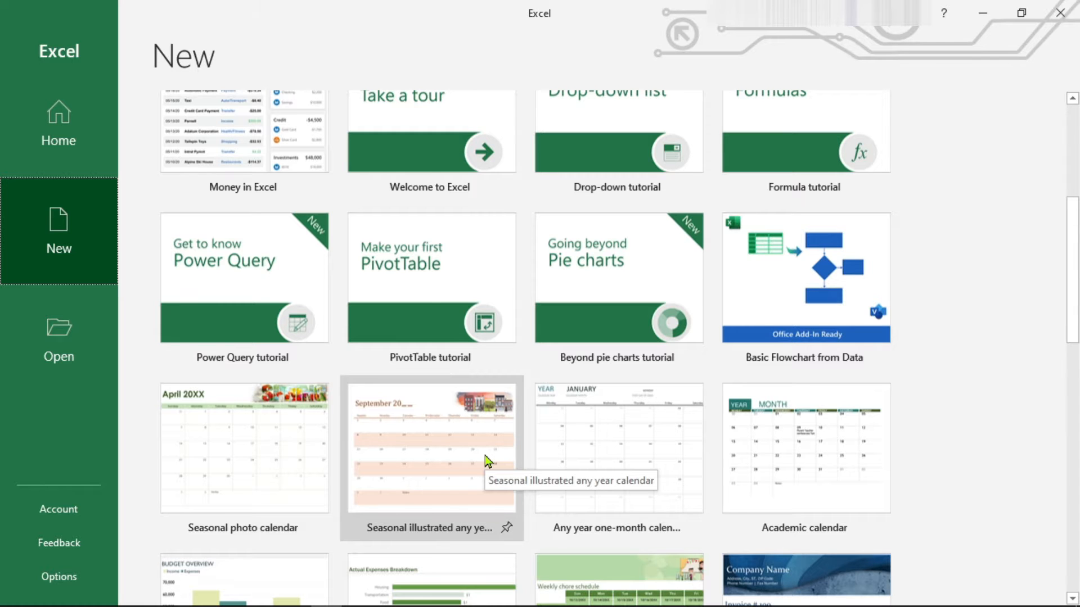
Step: Browse the available workbook templates and the online template search on the New page
scroll(487, 460, "up", 2)
scroll(487, 460, "down", 7)
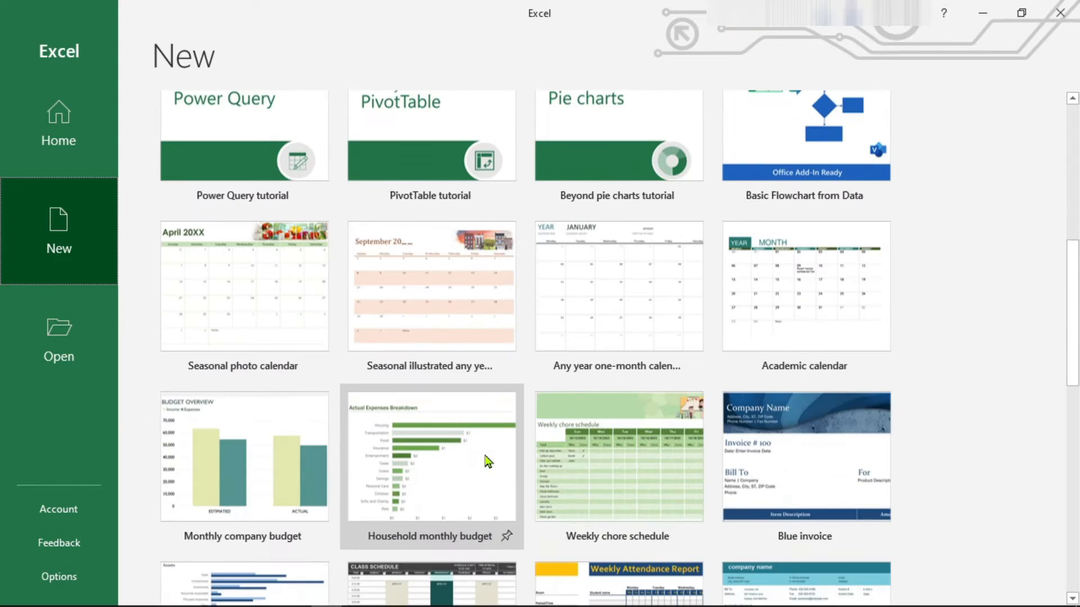
scroll(487, 460, "down", 3)
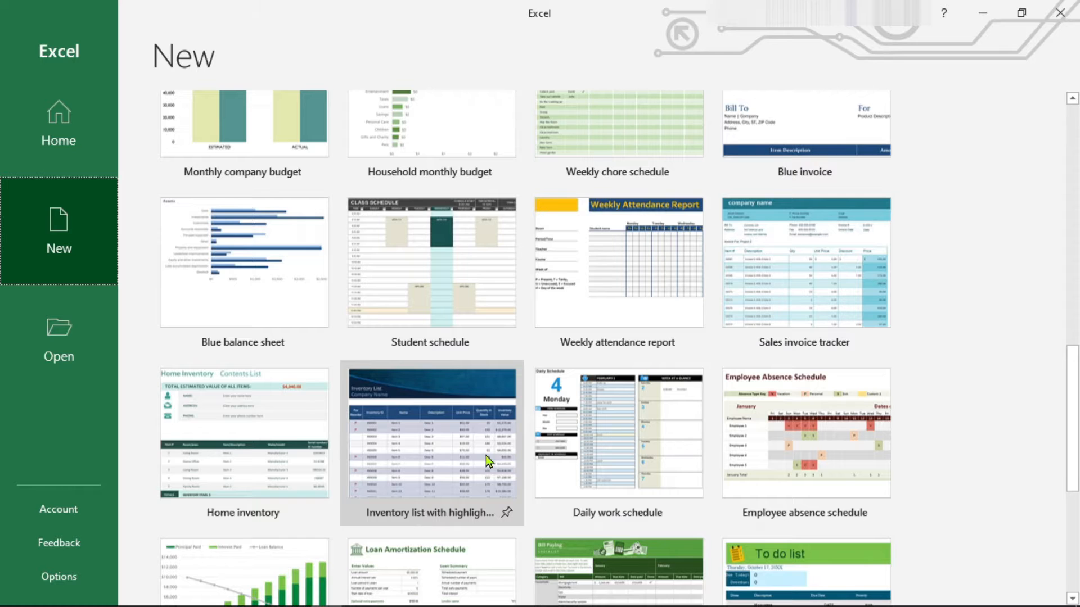
scroll(487, 460, "up", 11)
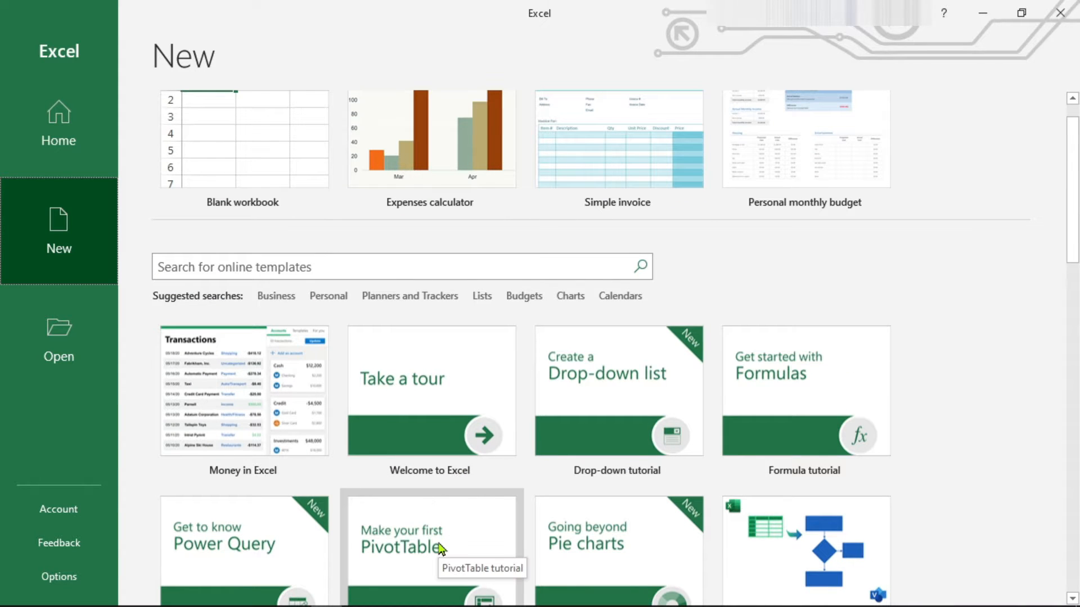
scroll(441, 548, "up", 1)
left_click(393, 311)
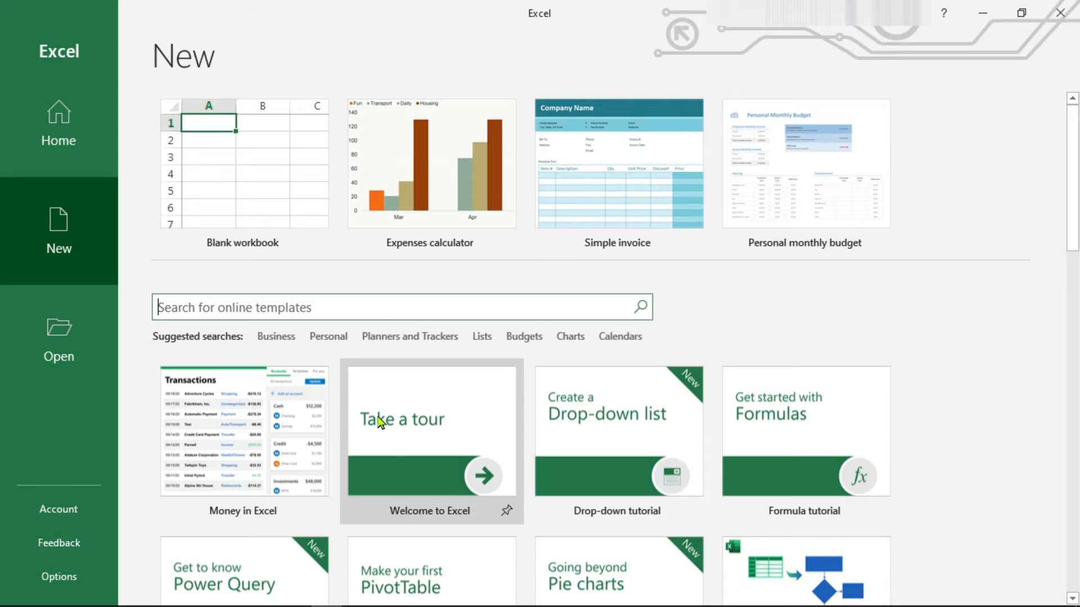
scroll(420, 534, "down", 3)
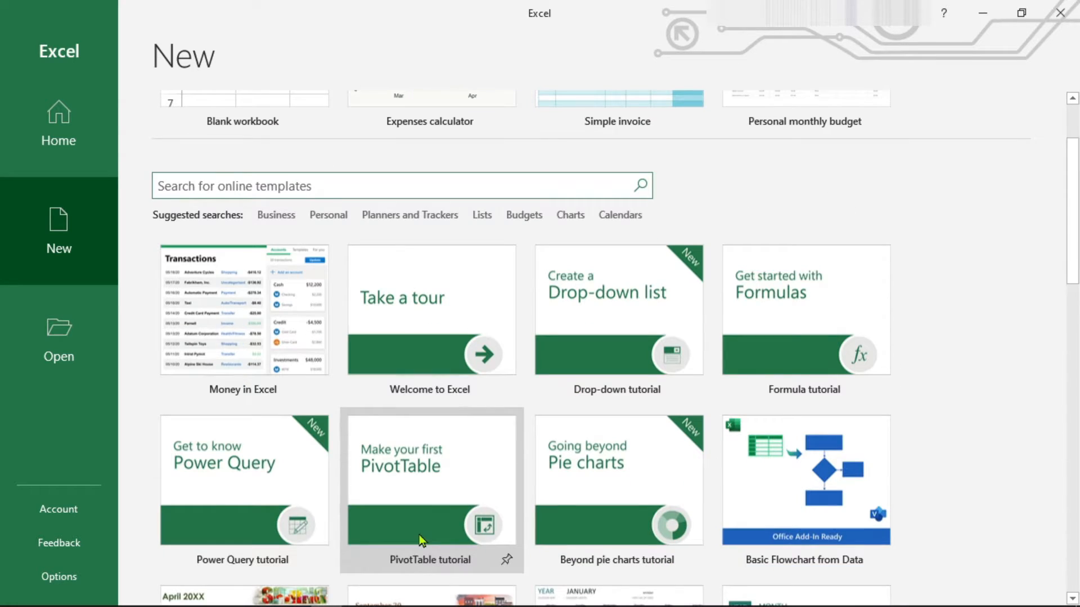
scroll(426, 528, "up", 3)
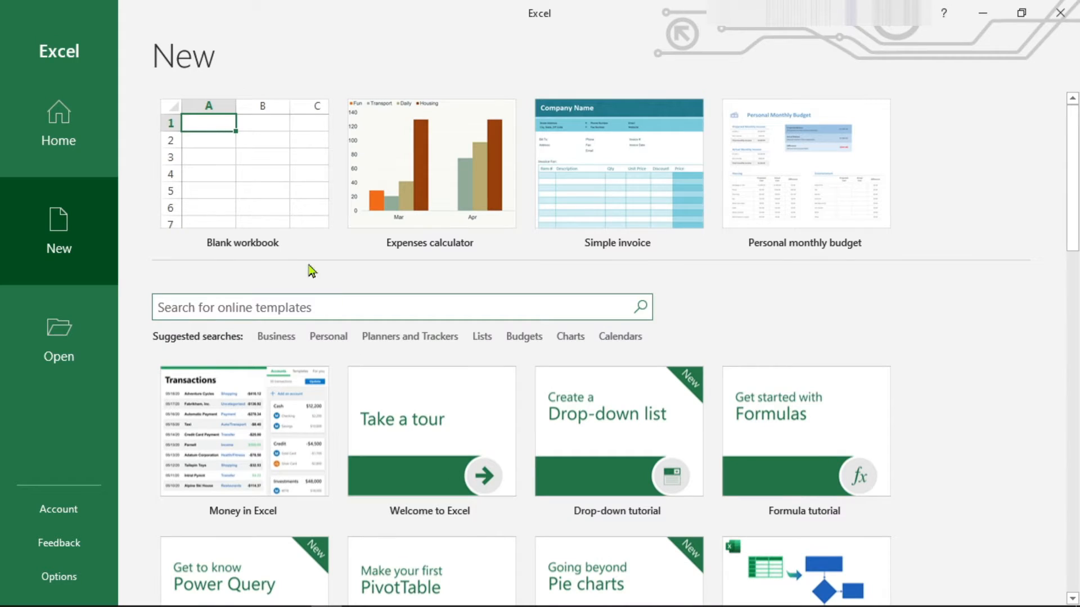
Step: Create a blank workbook and enter the title "Household Expenses" in cell A1
left_click(258, 181)
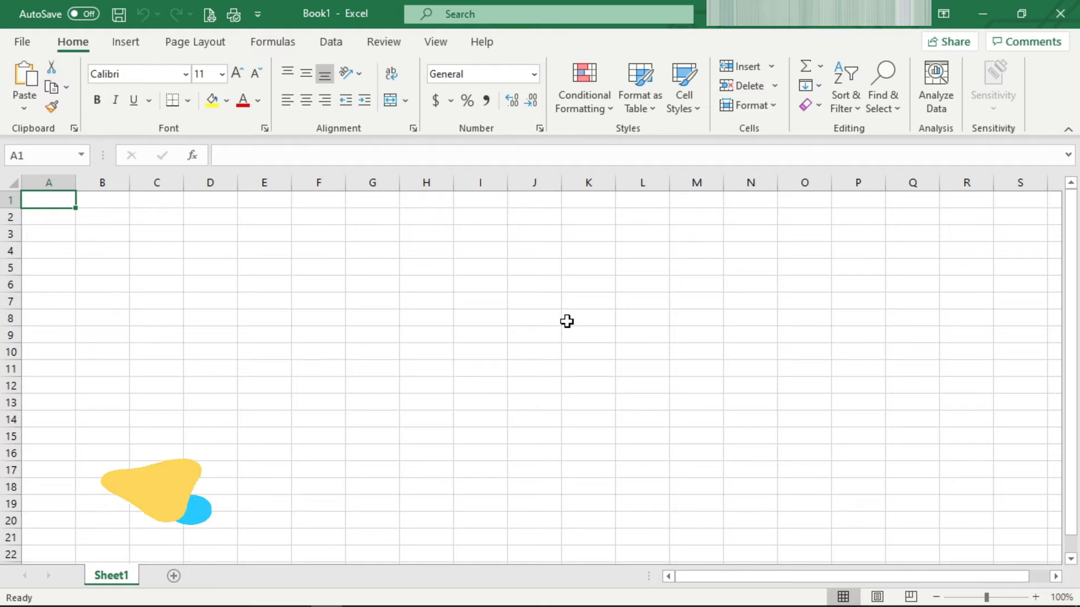
type("Household")
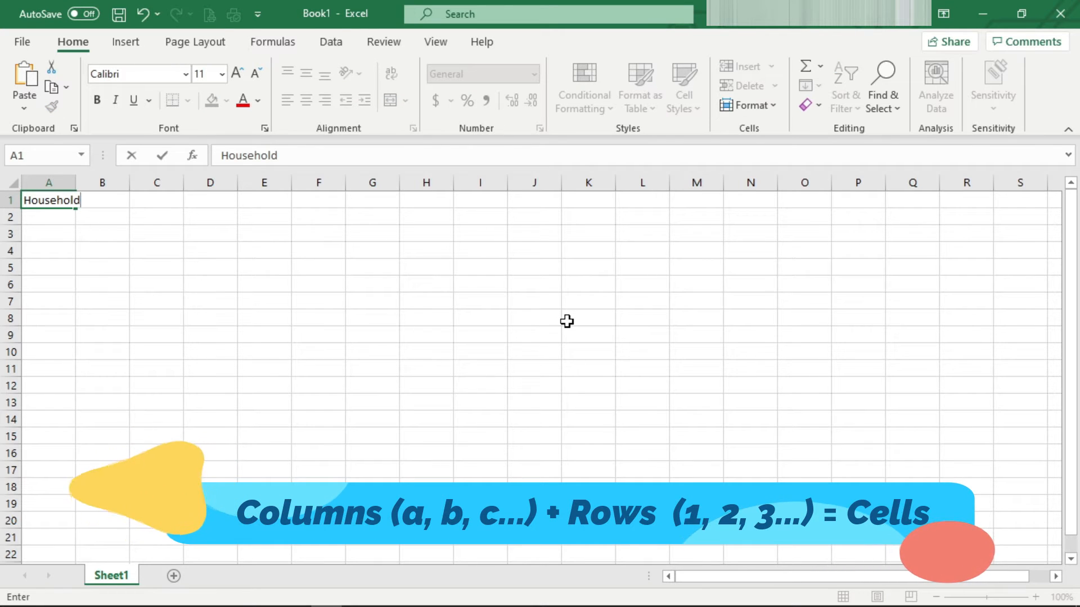
type(" Expenses")
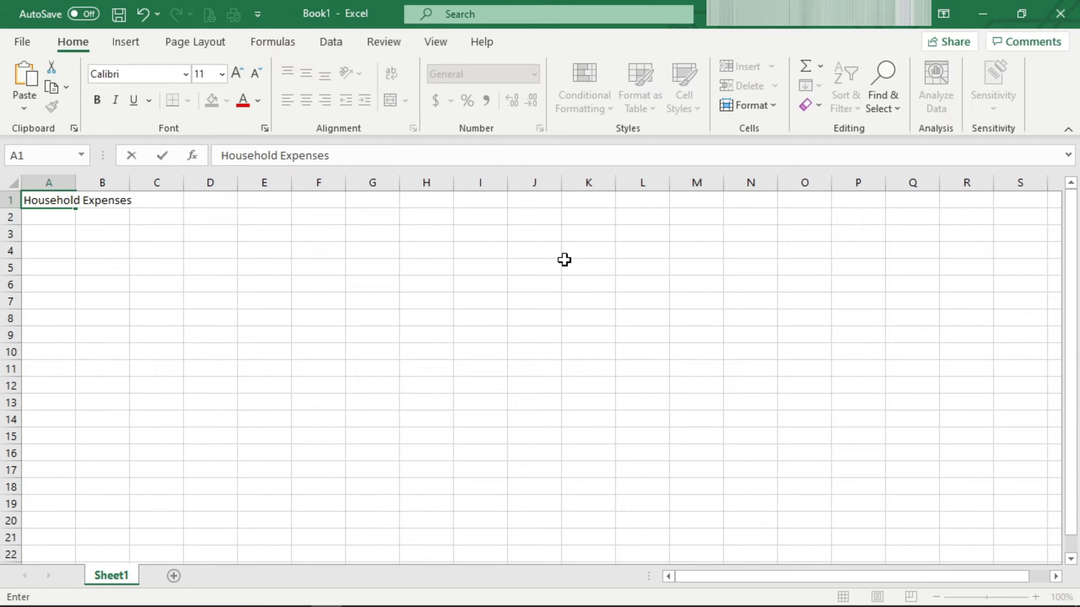
key("Return")
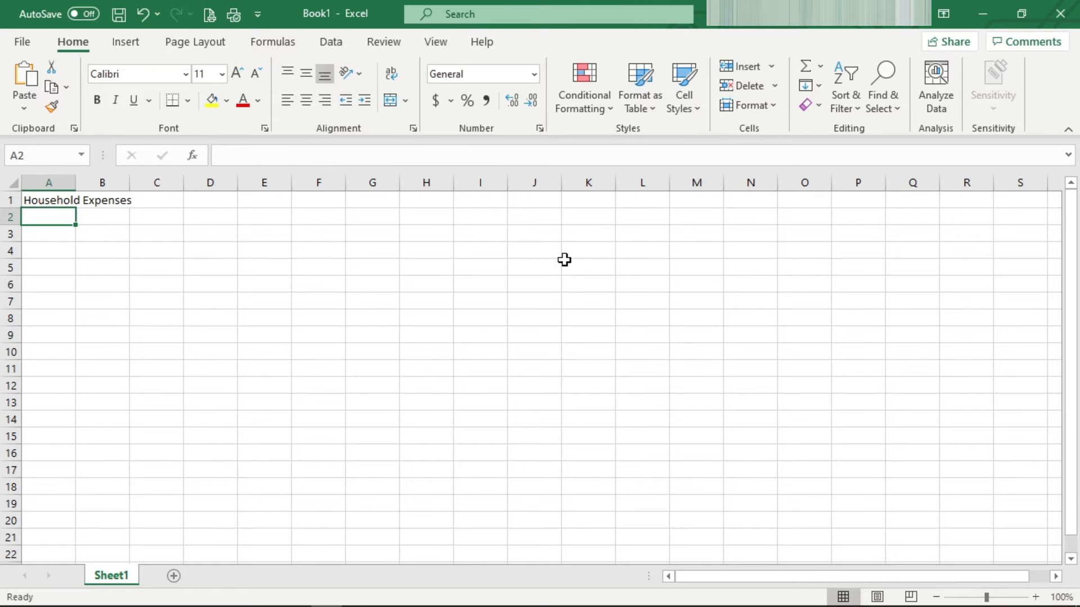
Step: Enter the subtitle "Monthly/Yearly Expenses" in cell A2
type("Mon")
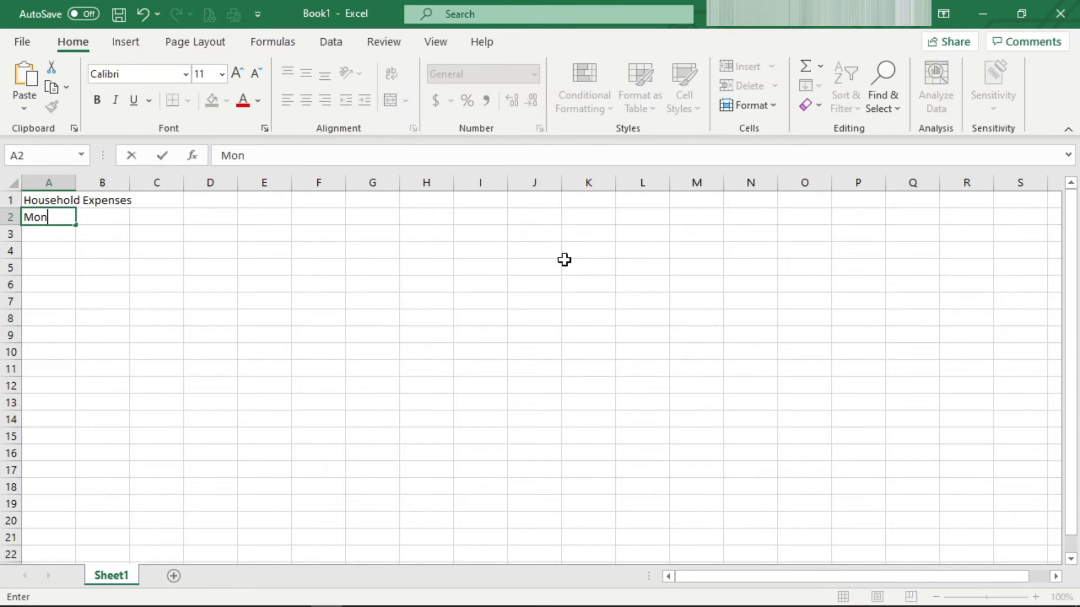
type("thly/Yearly Expnes")
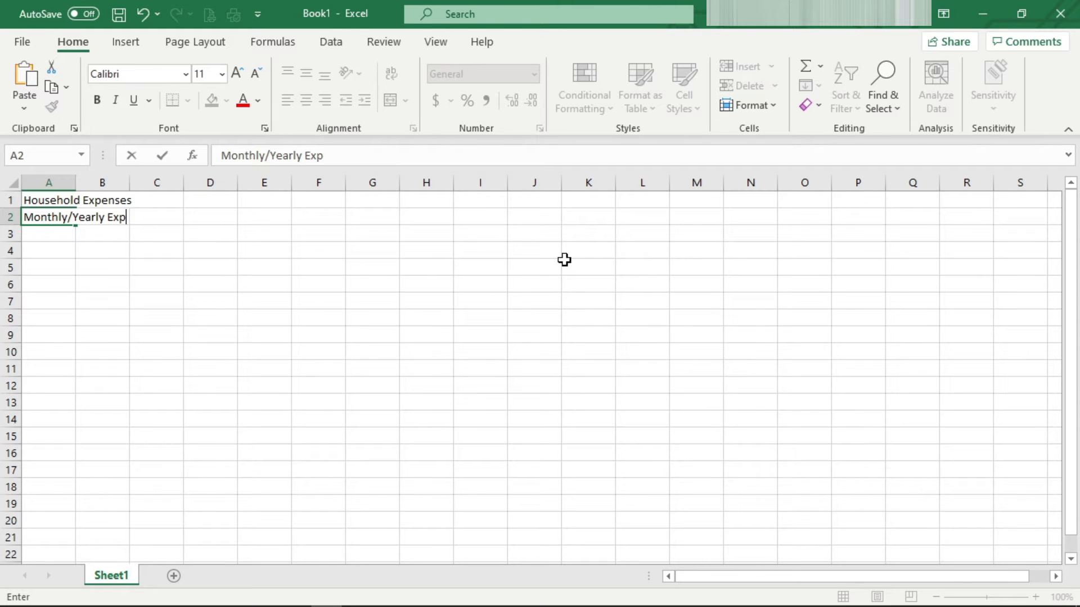
key("BackSpace")
key("BackSpace")
key("BackSpace")
type("enses")
key("Return")
Step: Enter the column headings Mortgage, Electricity and Utilities in cells B3 to D3
key("Right")
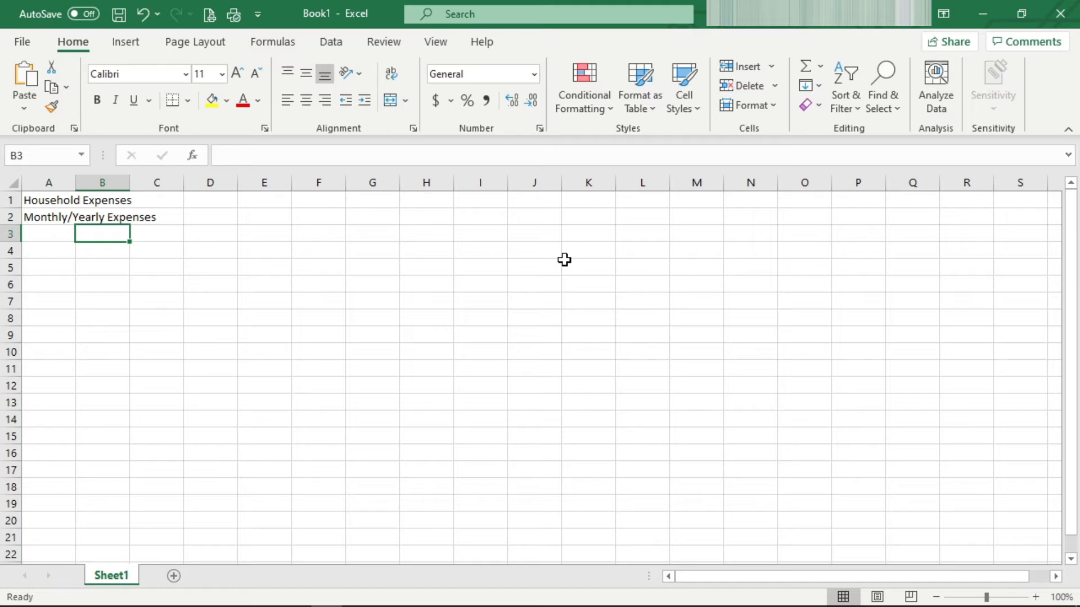
type("Mortgag")
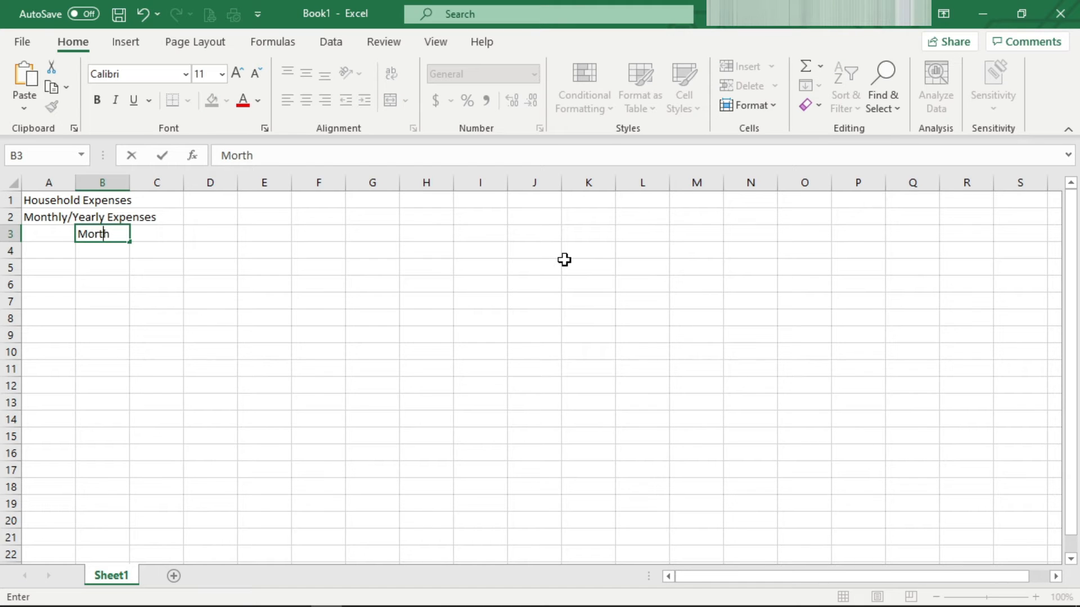
type("e")
key("Tab")
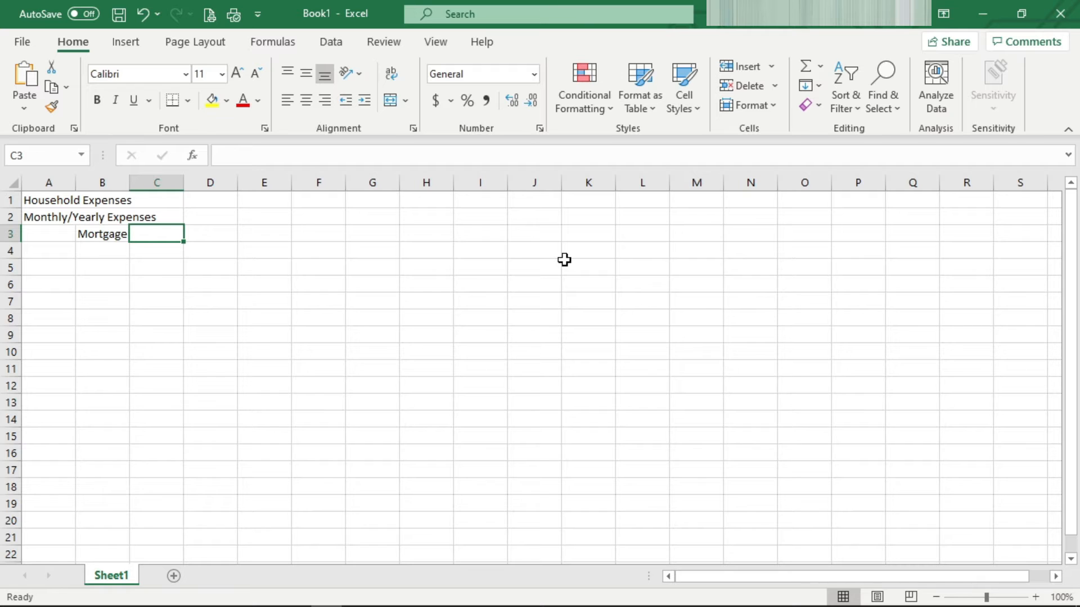
type("Elecb")
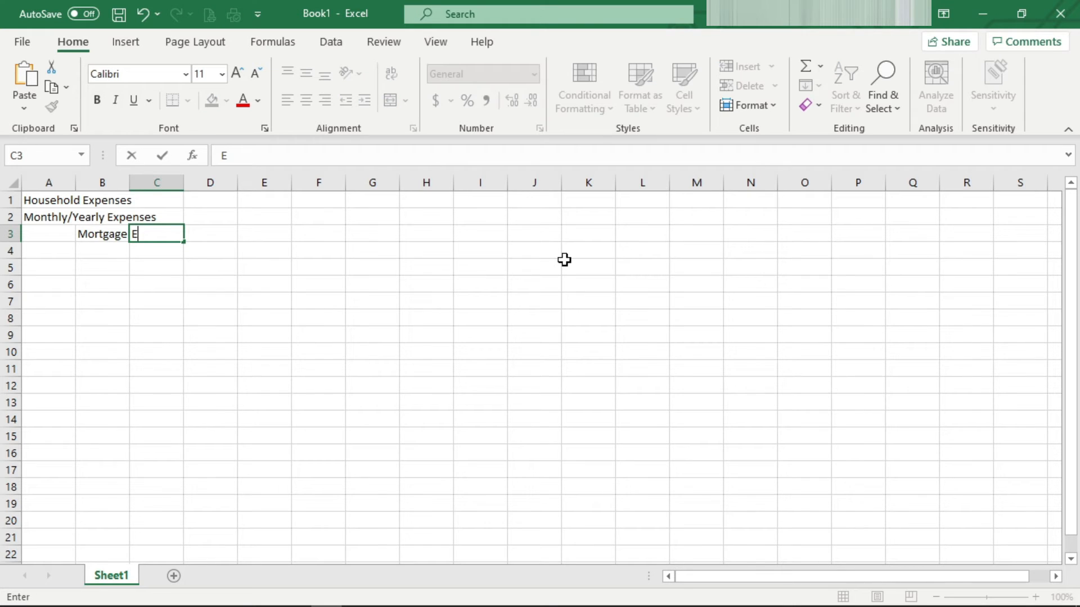
key("BackSpace")
type("tricity")
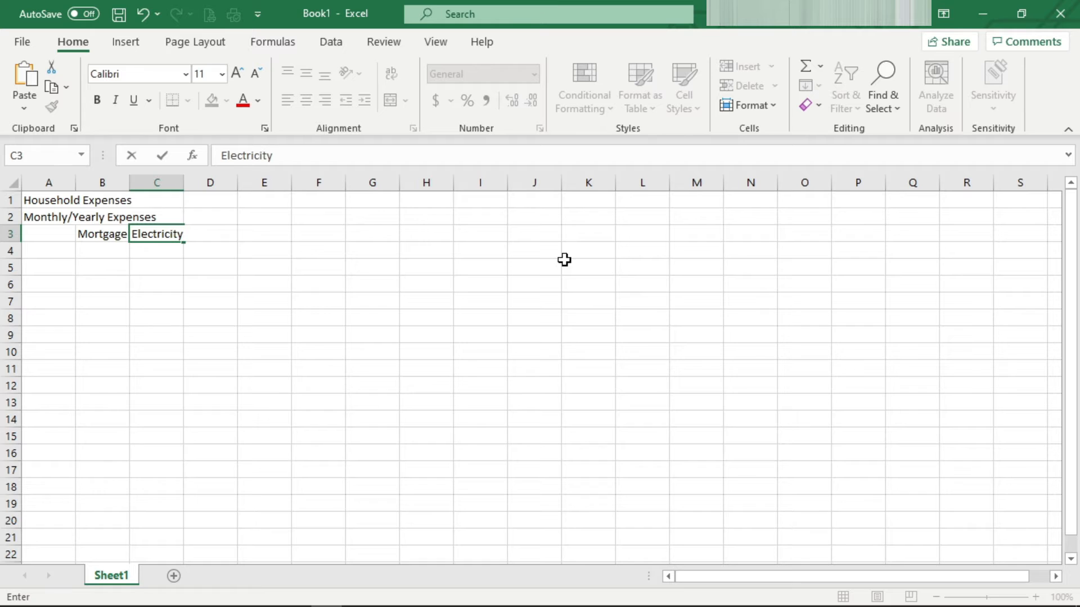
key("Tab")
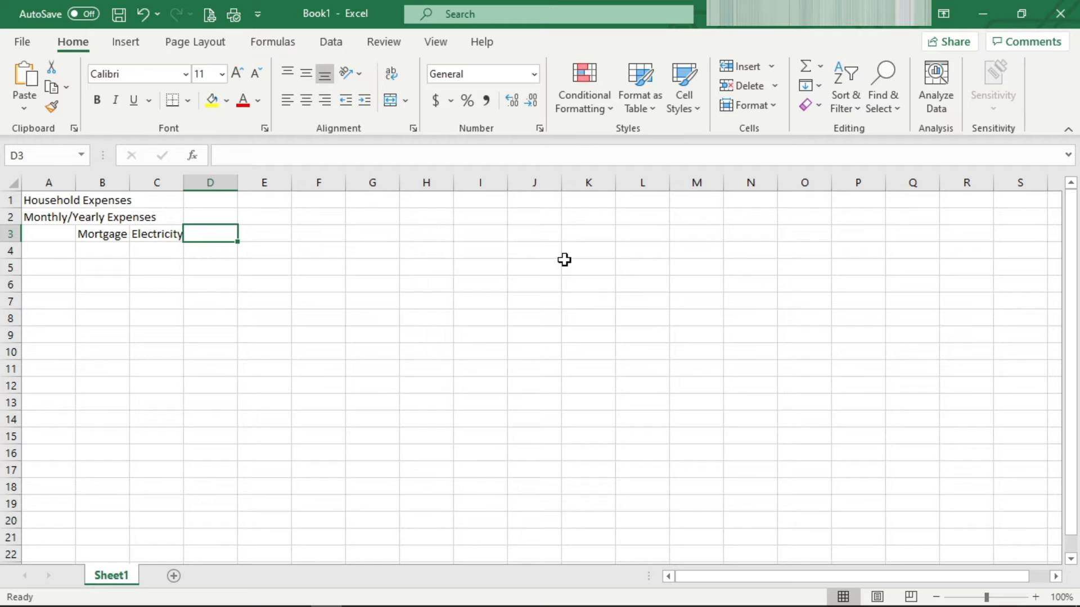
type("Utili")
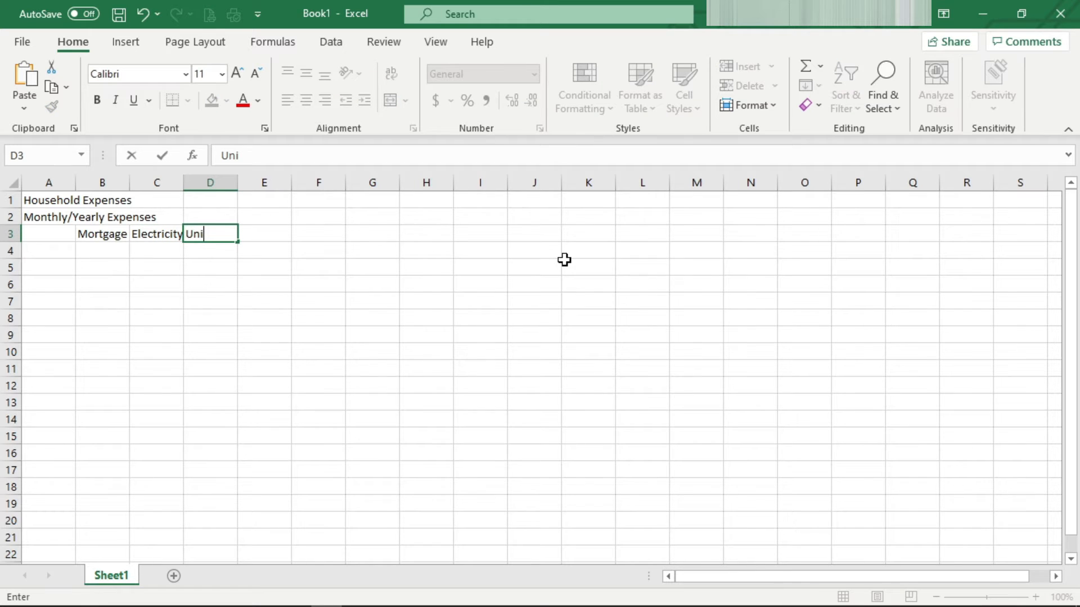
type("ties")
key("Tab")
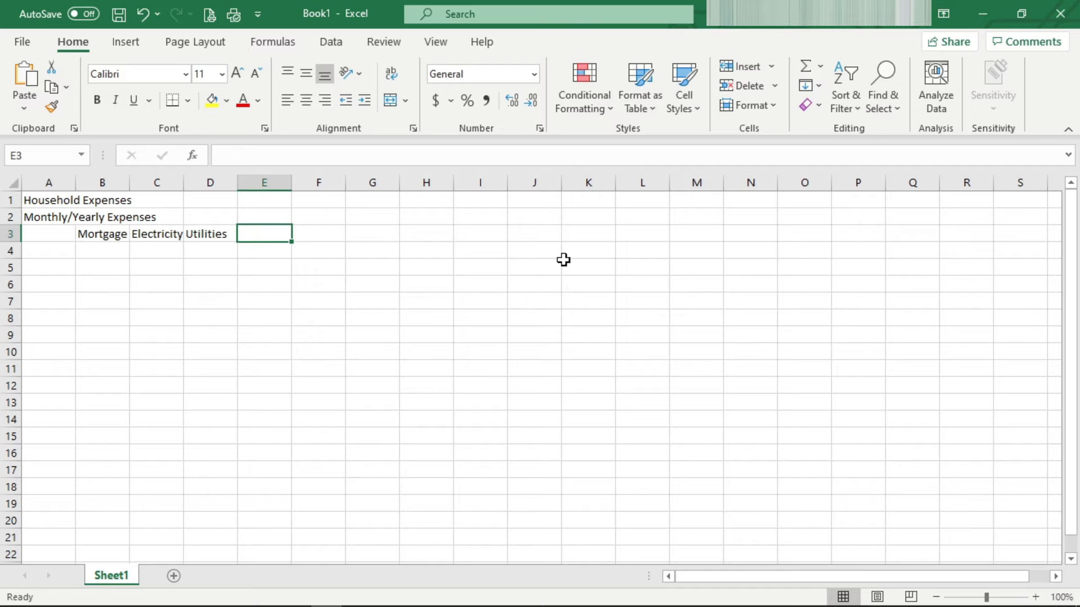
Step: Enter the column headings Car Pmnt, Car Insurance and Fuel in cells E3 to G3
type("Car Pmnt")
key("Tab")
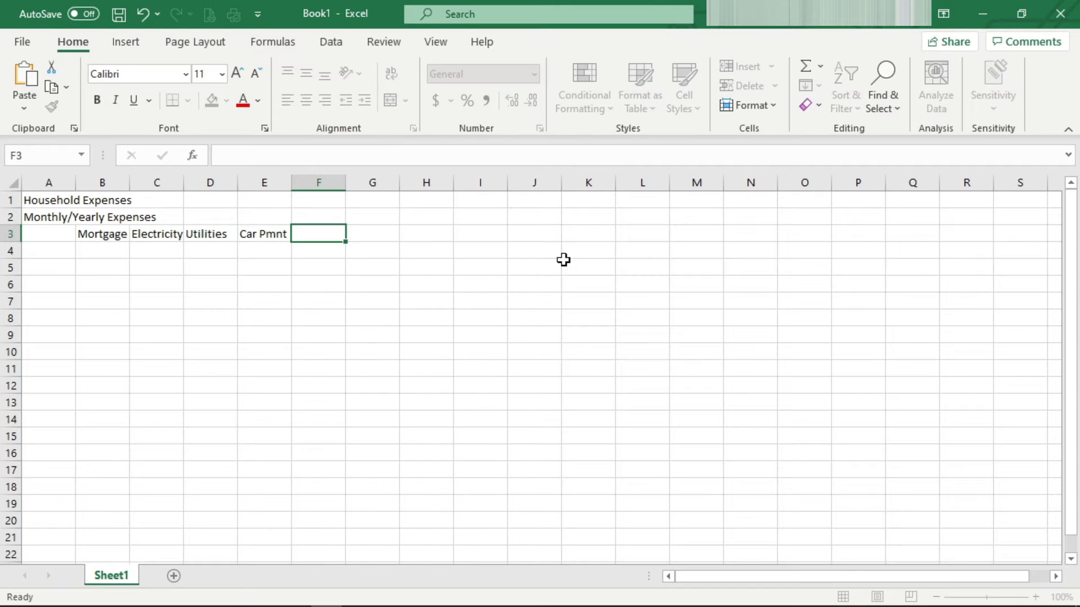
type("Car Insurance")
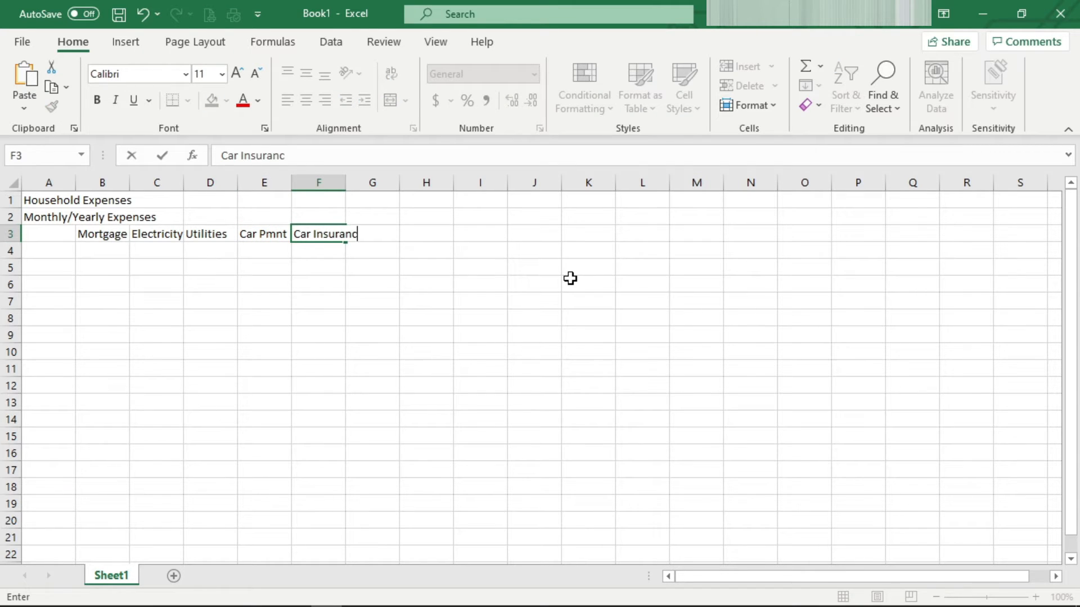
key("Tab")
type("Fuel")
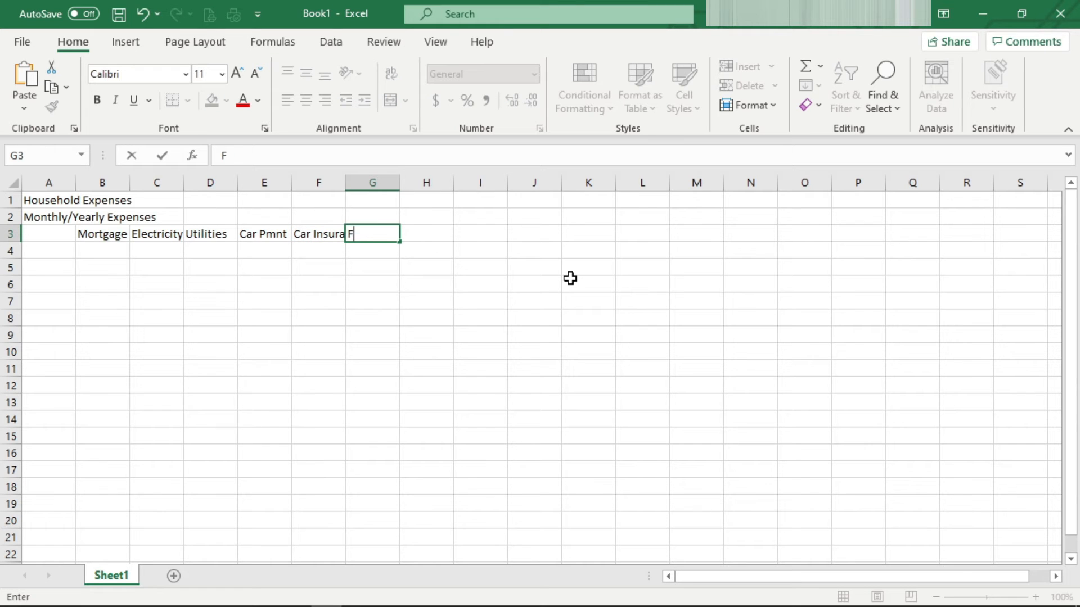
key("Tab")
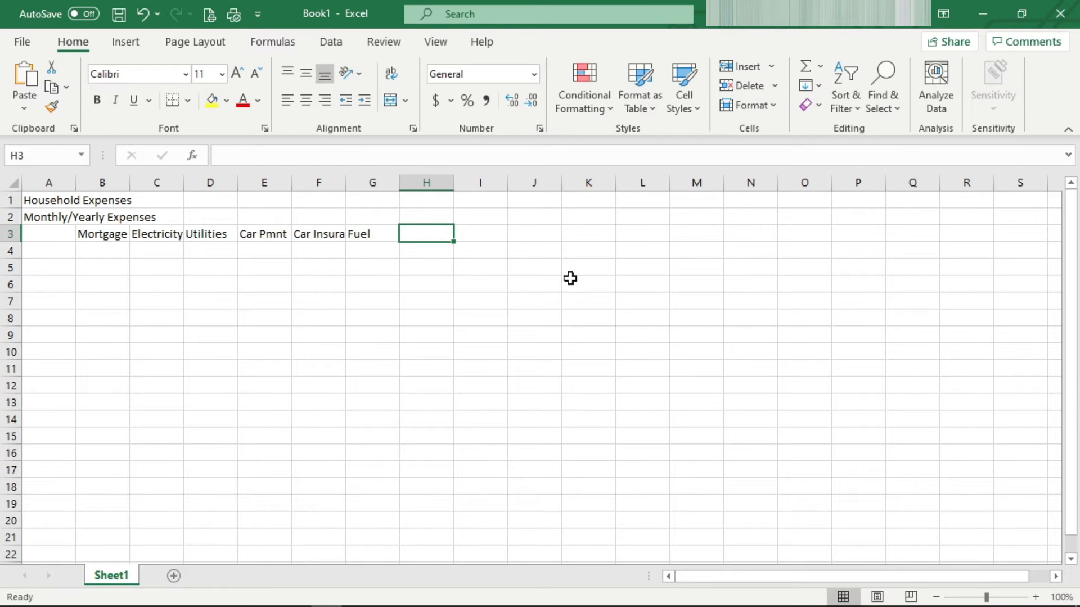
Step: Enter the column headings Phone Bill, CC Pmnt and Gym in cells H3 to J3
type("Phone P")
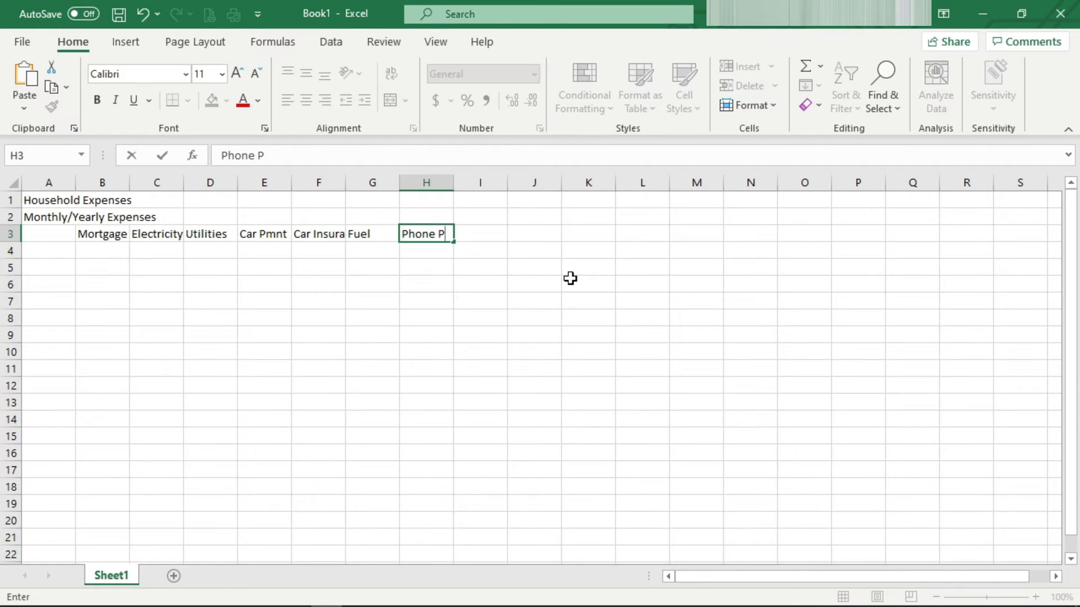
key("BackSpace")
type("Bill")
key("Tab")
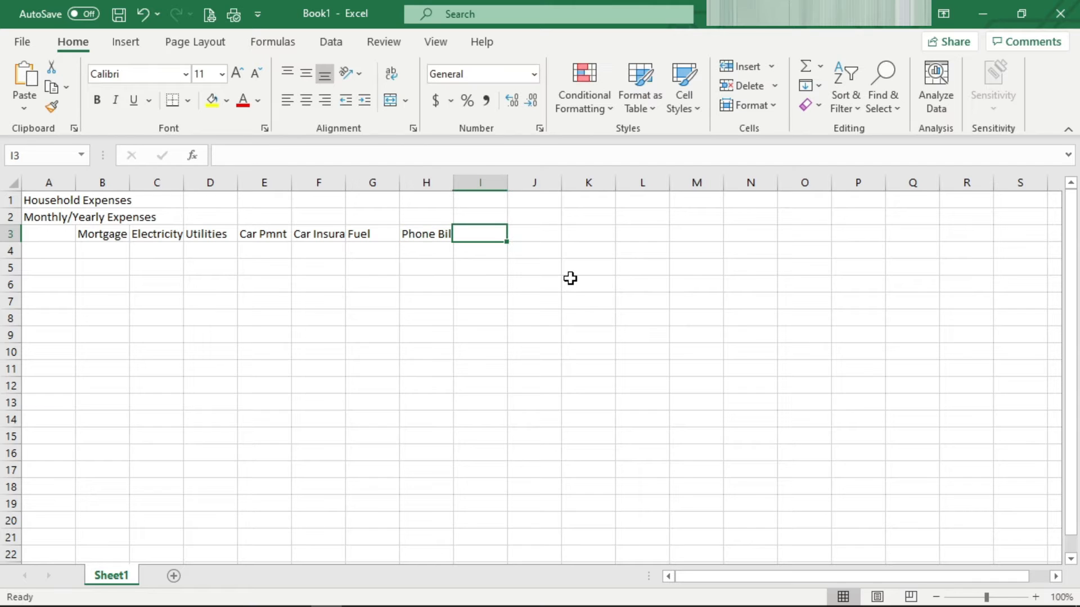
type("C")
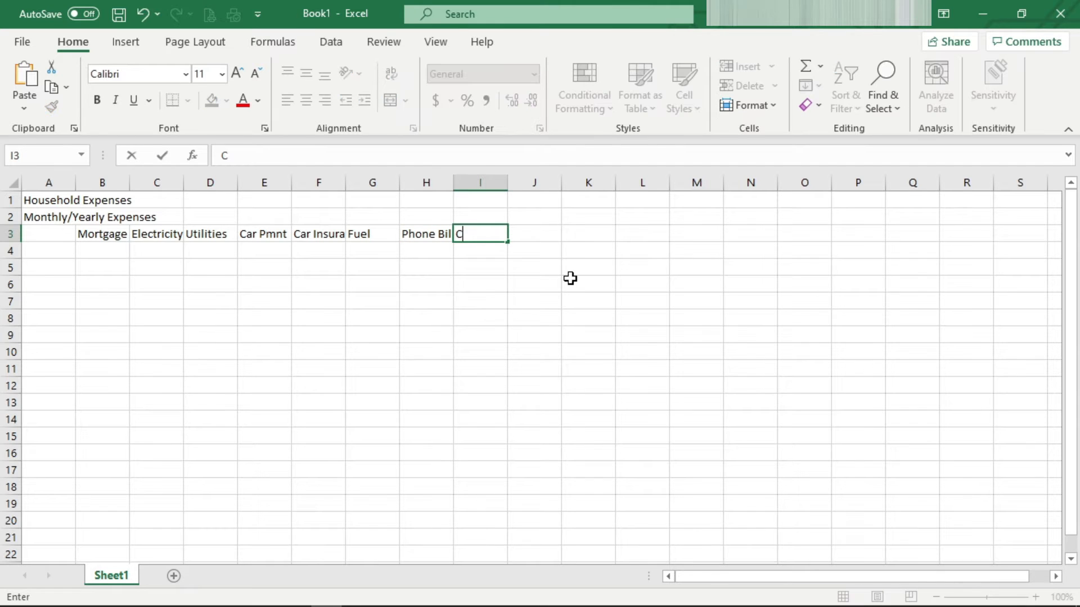
type("C Pmnt")
key("Tab")
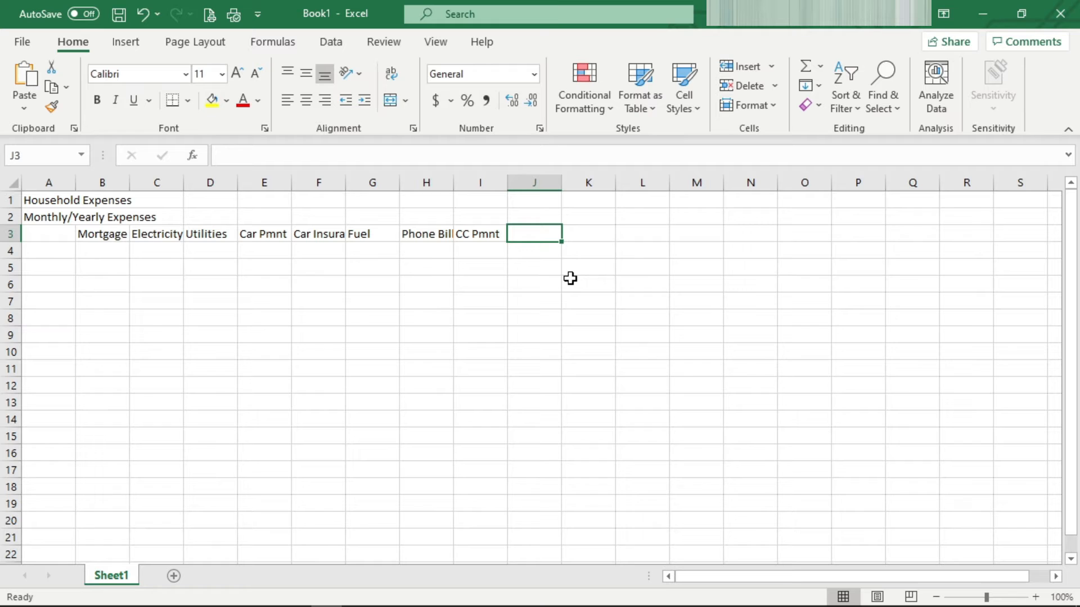
type("Gym")
key("Tab")
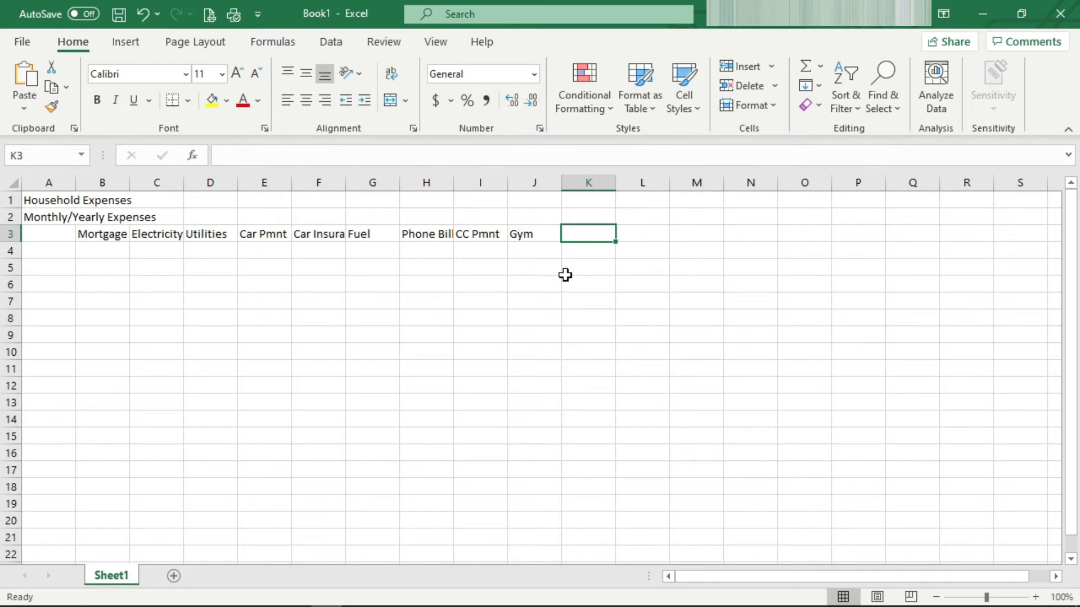
Step: Enter the column headings Clothing and Dentist in cells K3 and L3
type("Clothing")
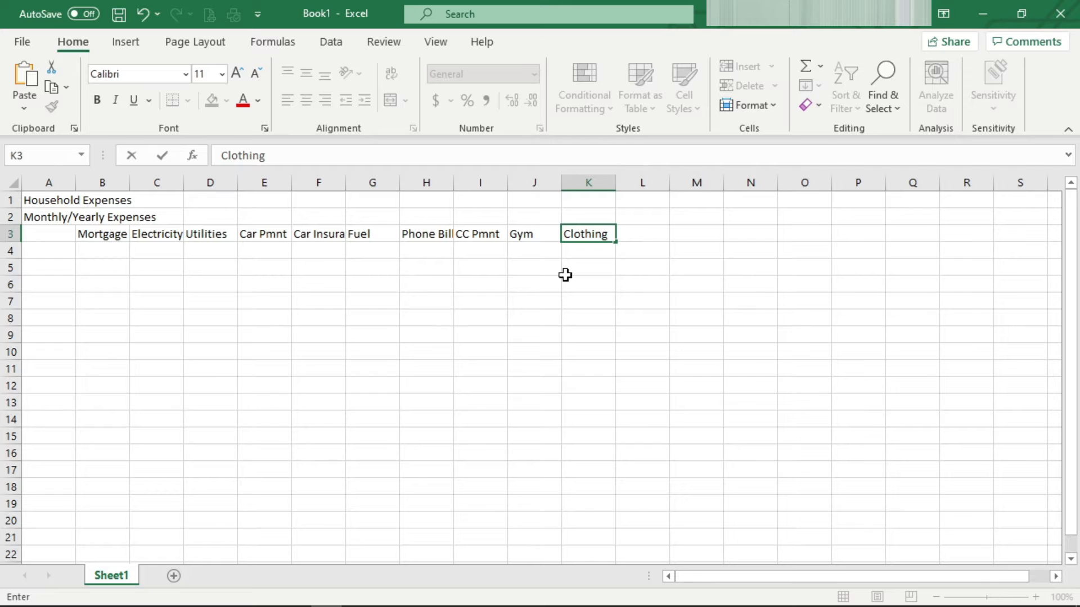
key("Tab")
type("Dentist")
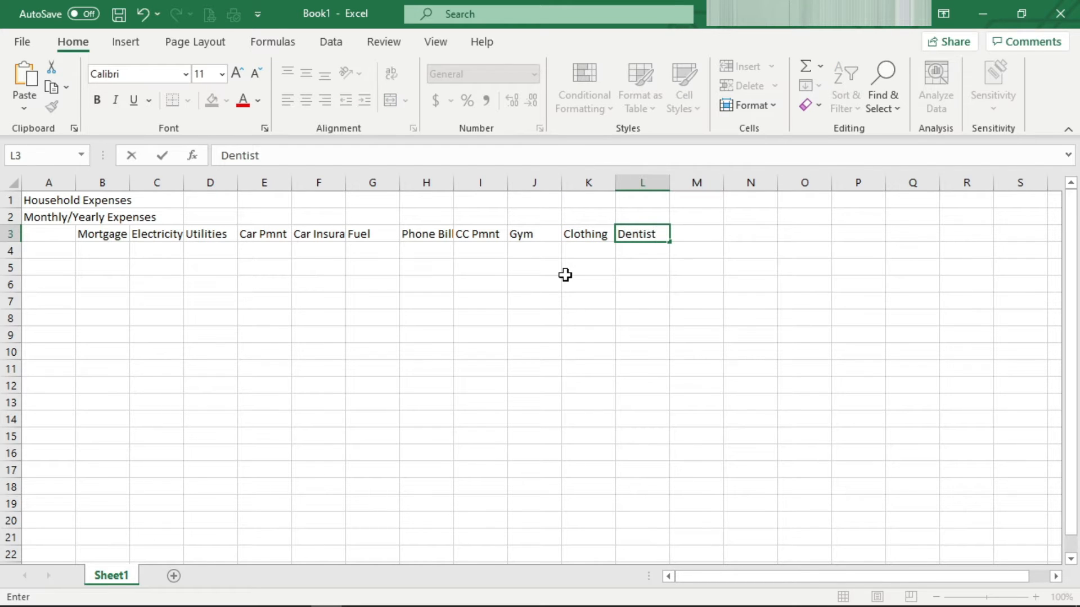
type(" Cine")
type("ma")
key("BackSpace")
key("BackSpace")
key("BackSpace")
key("BackSpace")
key("BackSpace")
key("BackSpace")
key("BackSpace")
key("Tab")
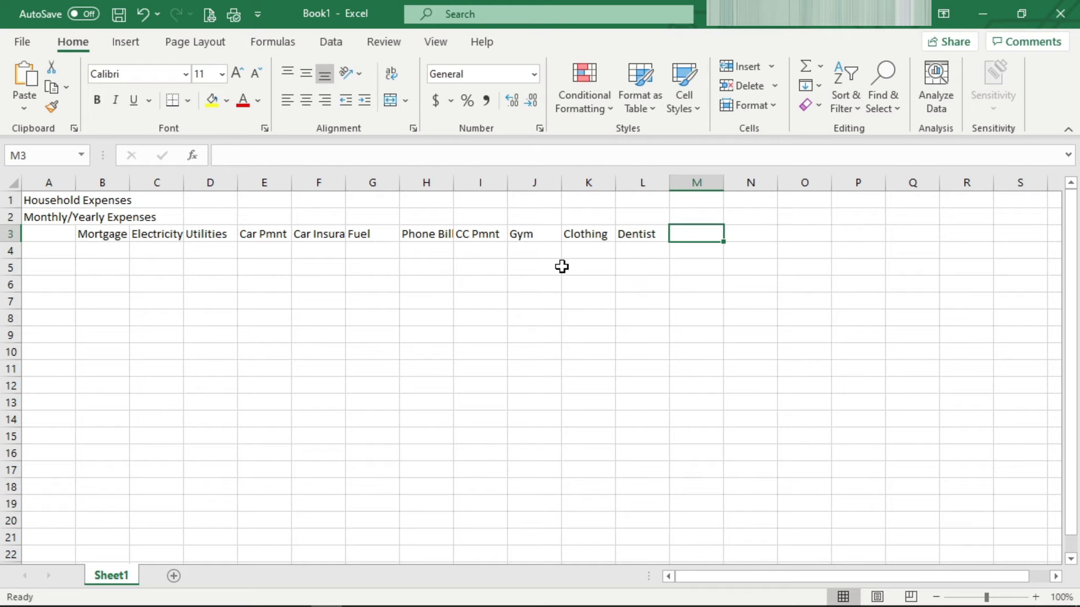
Step: Enter the column headings Cinema, Miscellaneous and Total in cells M3 to O3
type("Cinema")
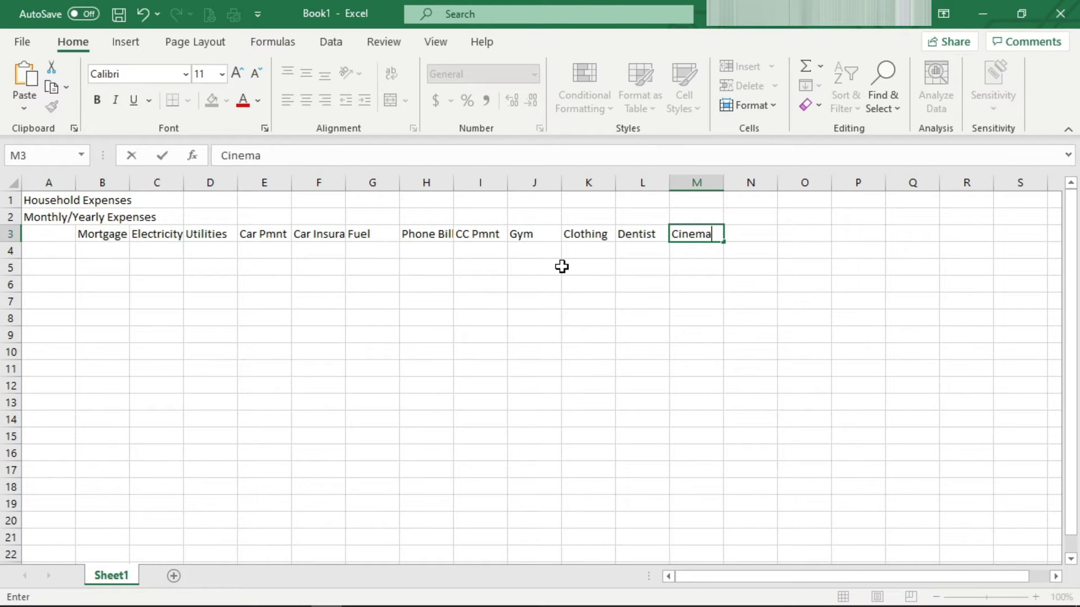
key("Tab")
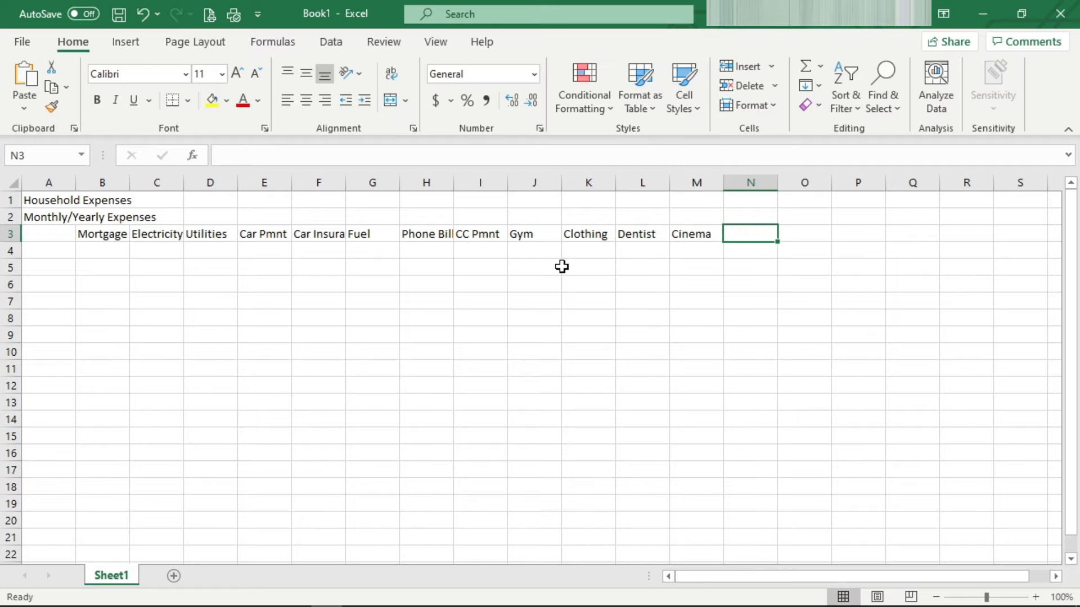
type("Misc")
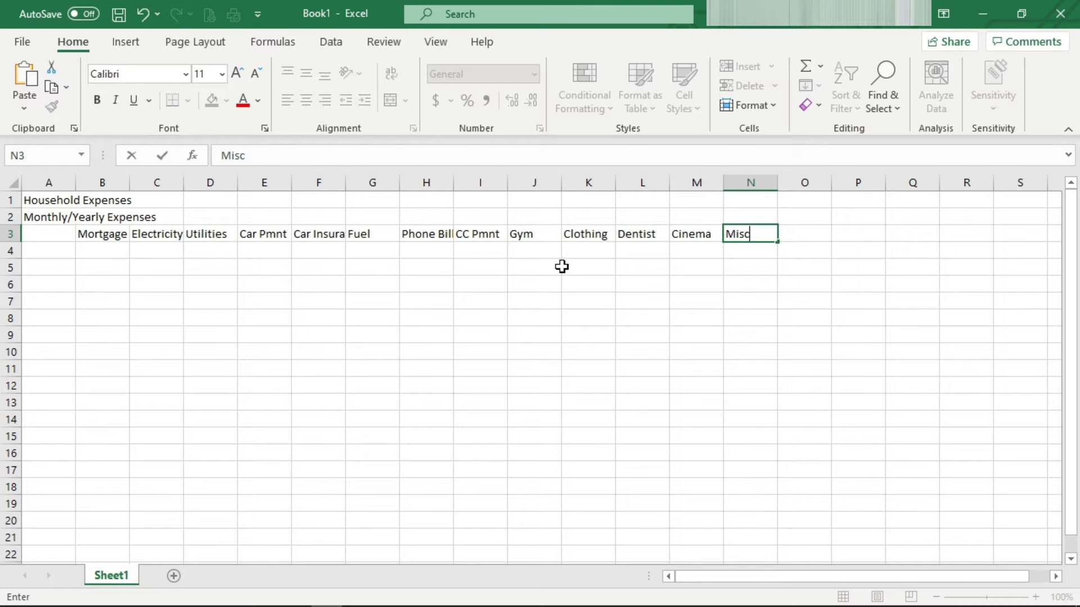
type("ellaneous")
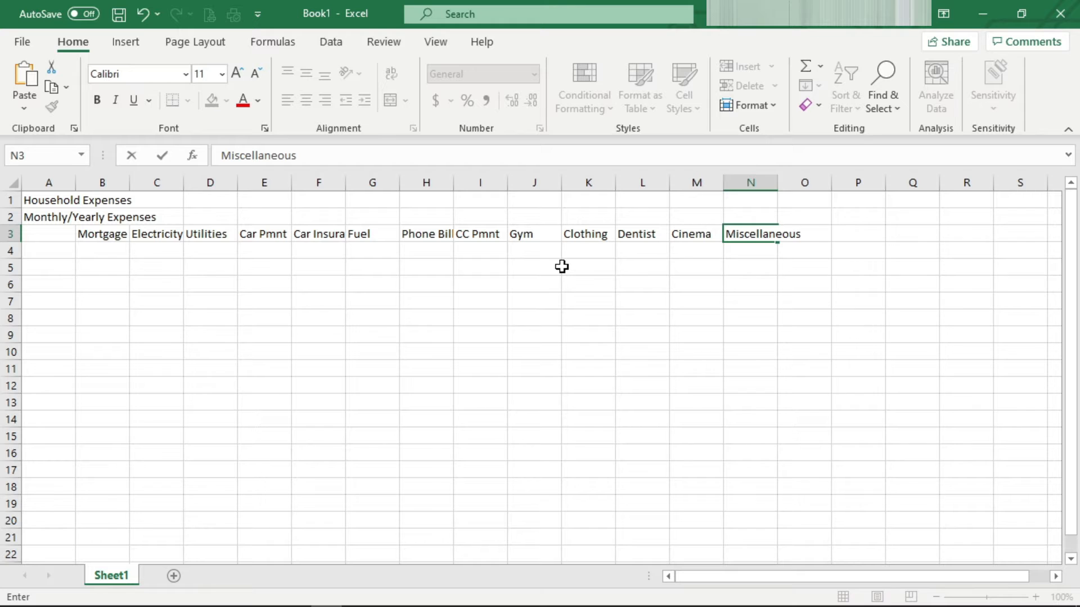
key("Tab")
type("Total")
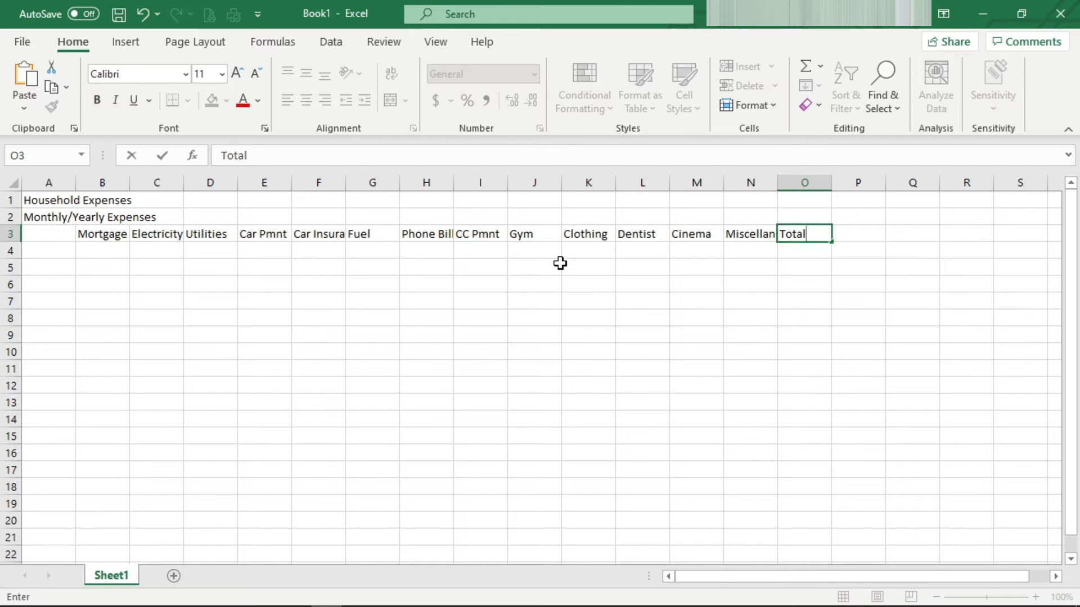
key("Left")
key("Left")
key("Left")
key("Left")
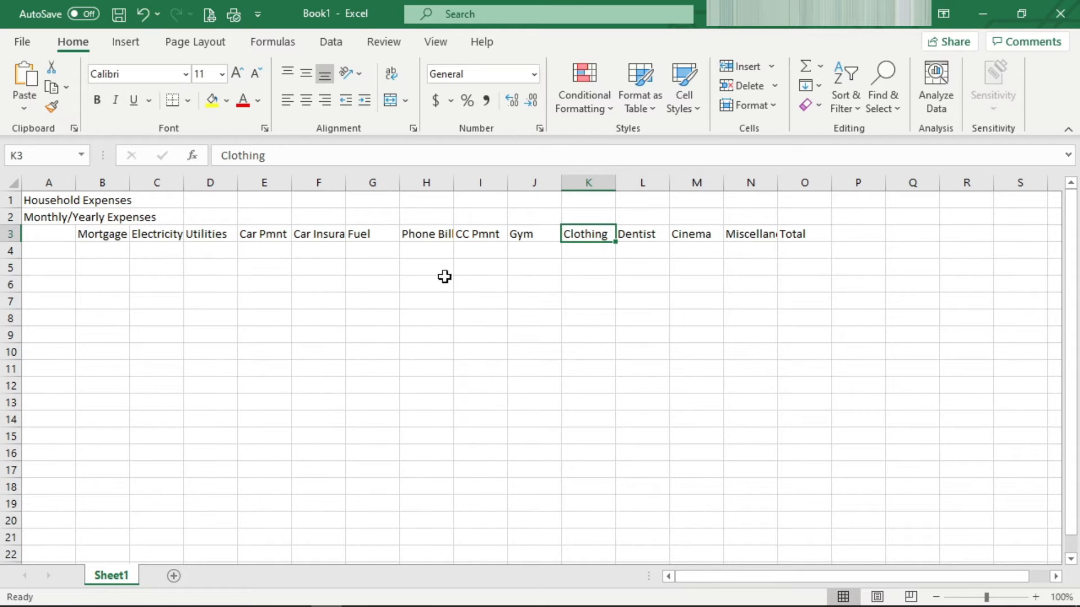
Step: Insert an empty column between the Phone Bill and CC Pmnt columns
left_click(535, 232)
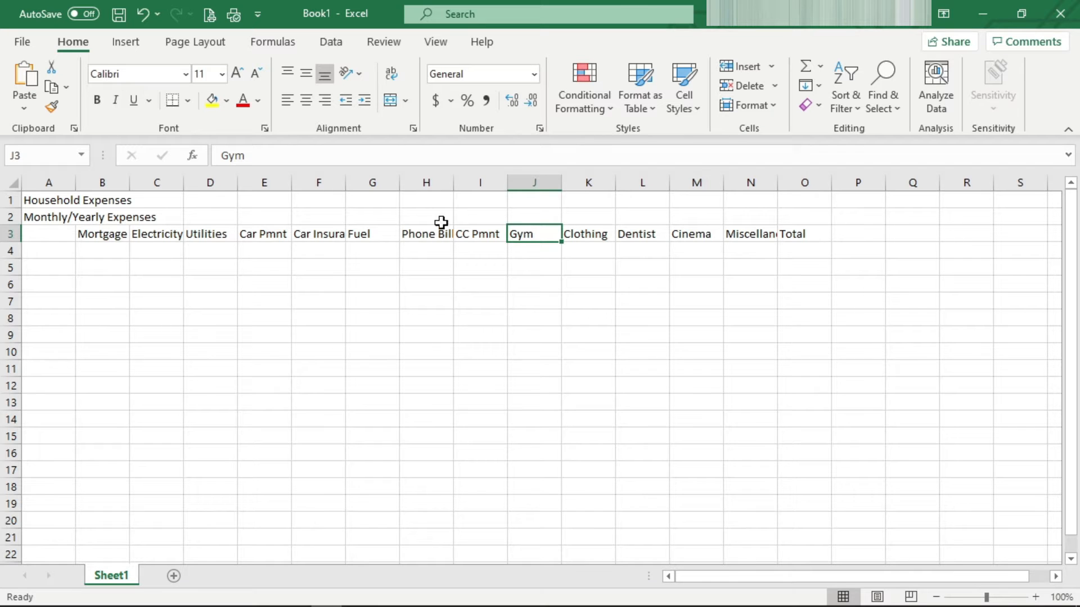
left_click(479, 182)
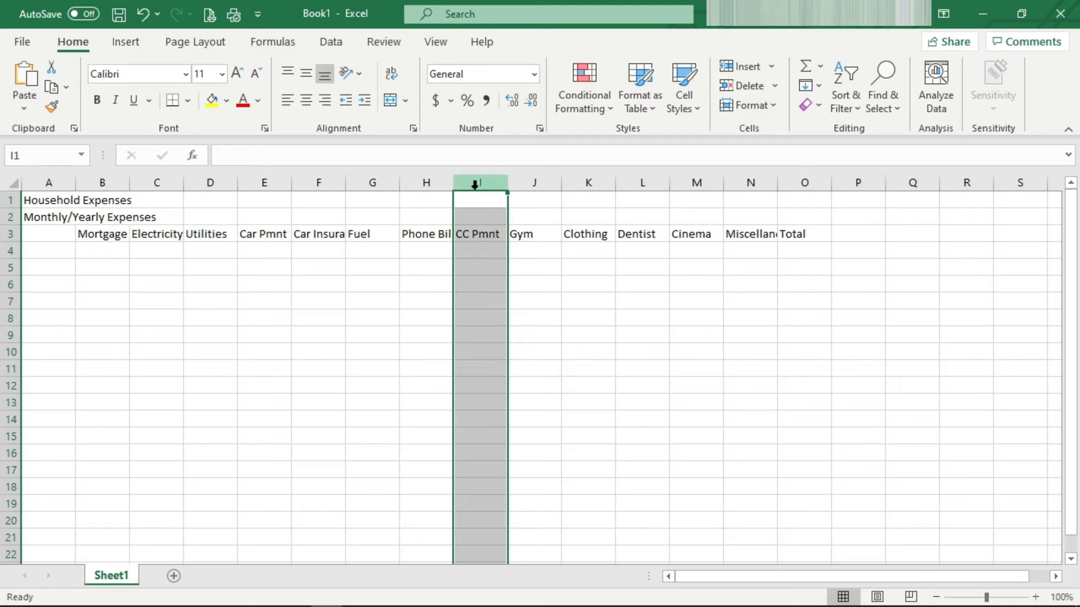
right_click(479, 188)
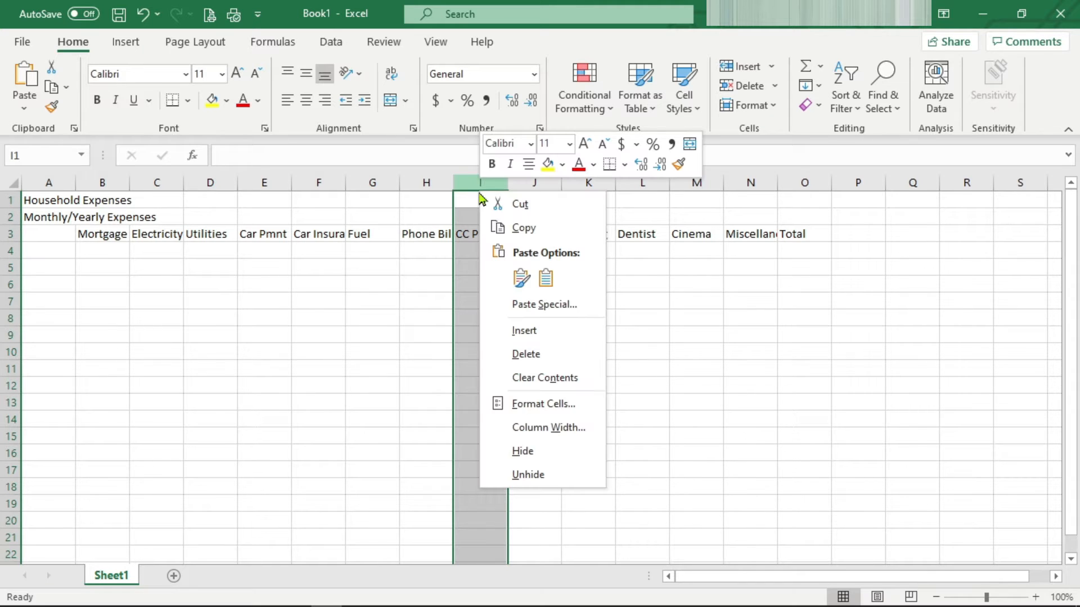
left_click(524, 330)
Step: Enter the heading TV/Internet in cell I3 of the empty column
left_click(489, 234)
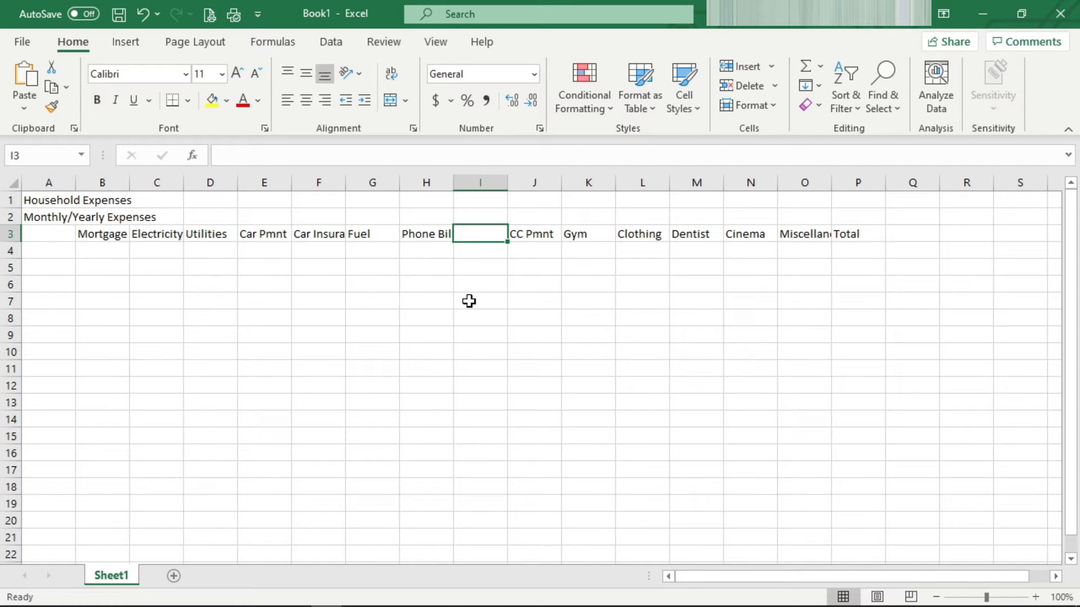
type("TV/")
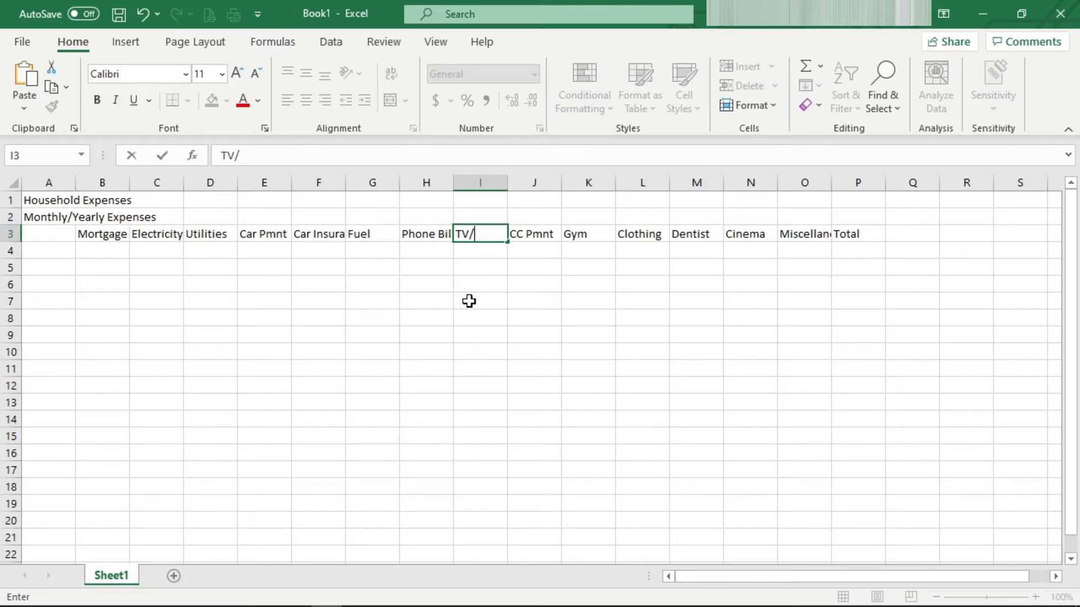
type("inter")
key("BackSpace")
key("BackSpace")
key("BackSpace")
key("BackSpace")
key("BackSpace")
key("BackSpace")
type("/Internet")
key("Return")
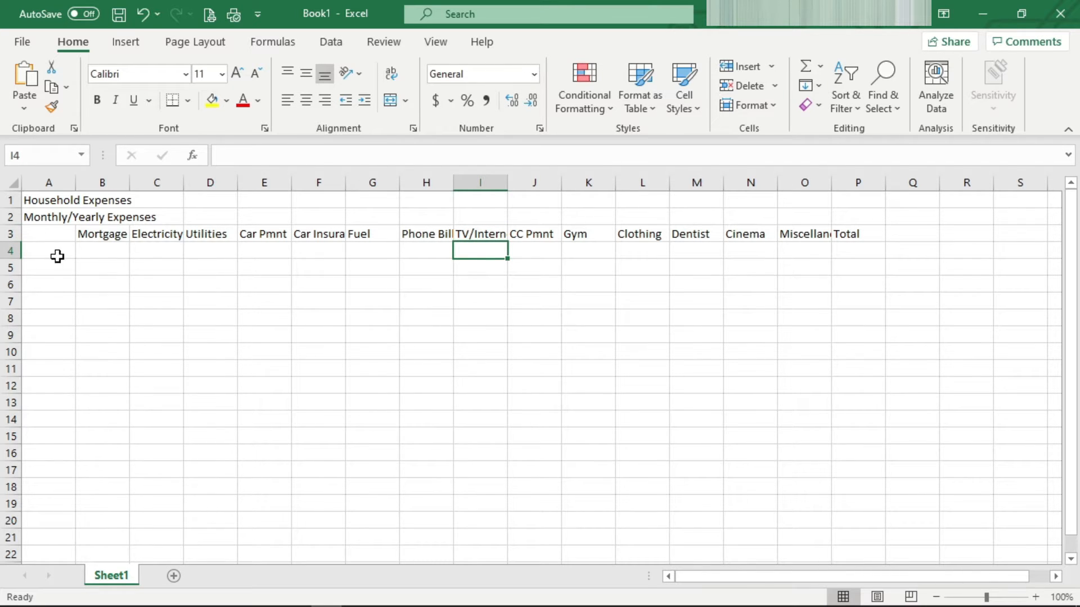
Step: Enter January in cell A4 as the first row label
left_click(57, 254)
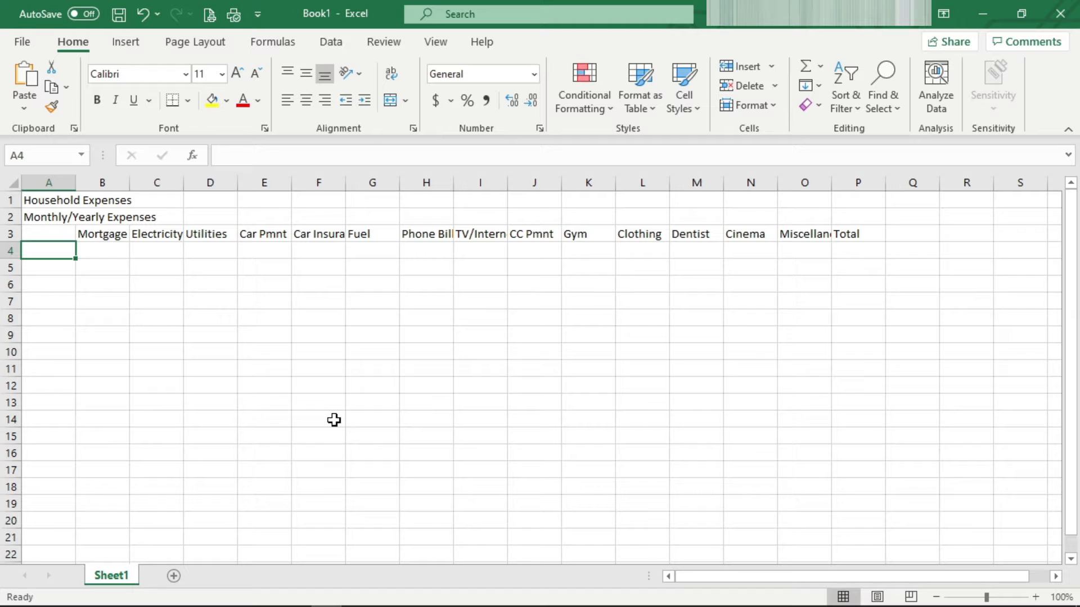
type("M")
key("BackSpace")
key("BackSpace")
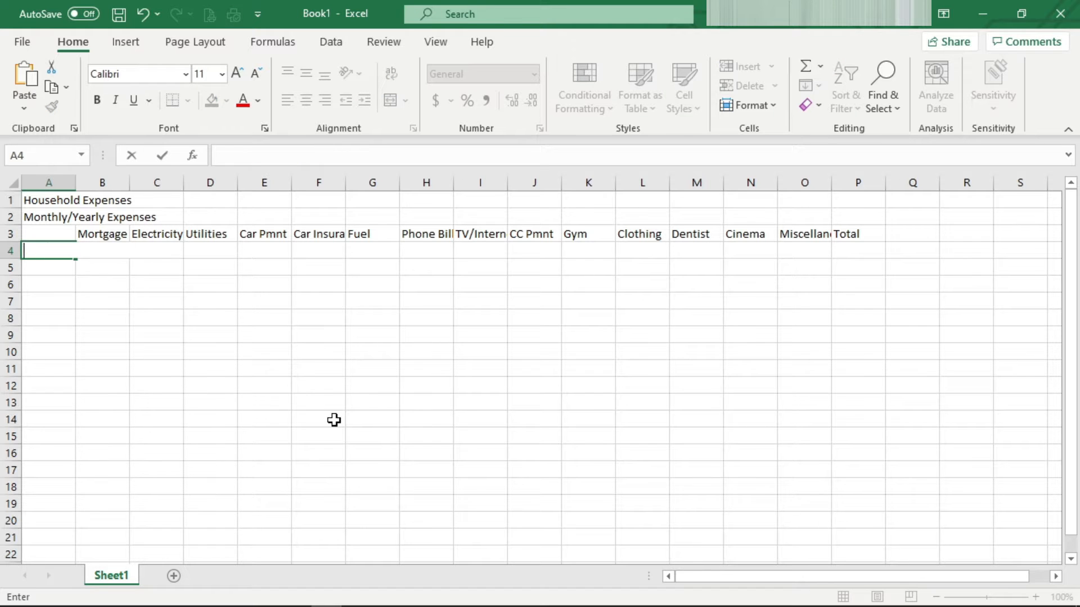
type("January")
key("Return")
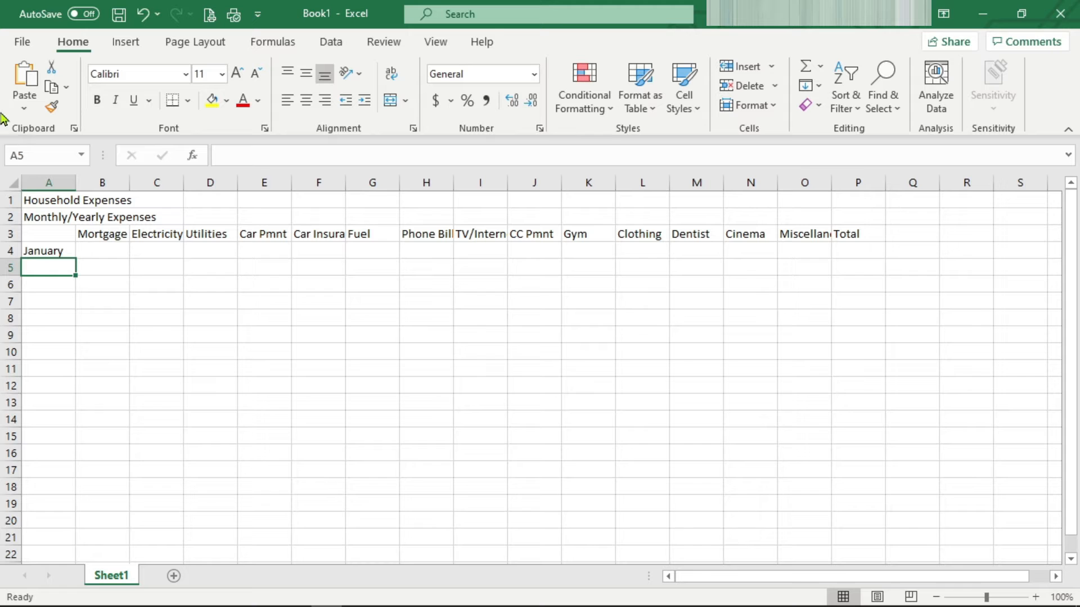
Step: Fill the month series from January in A4 down to December in A15, and widen column A to fit the month names
left_click(45, 252)
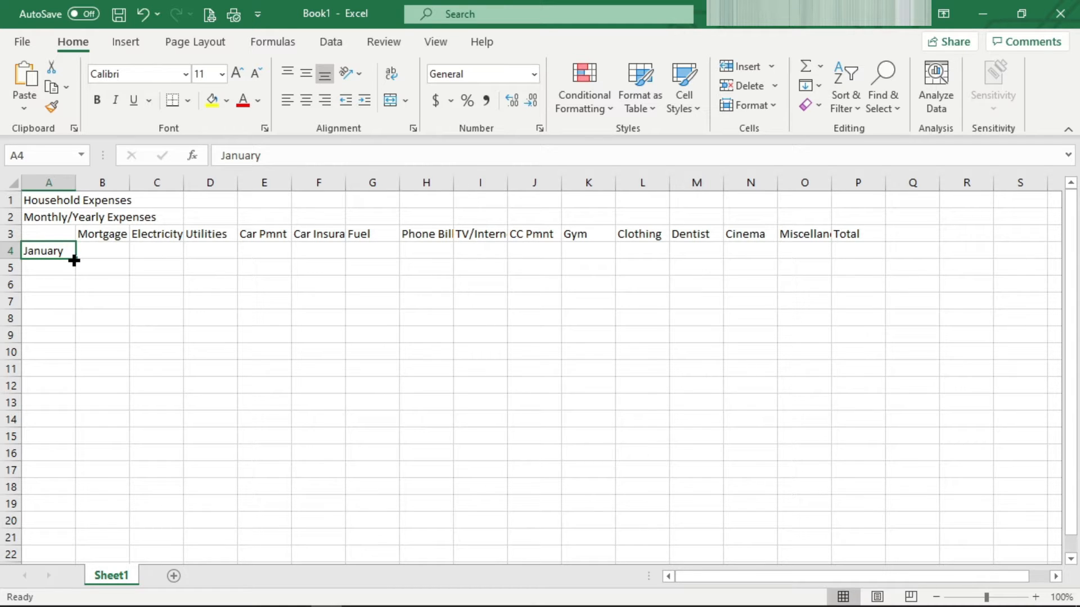
left_click_drag(75, 260, 58, 451)
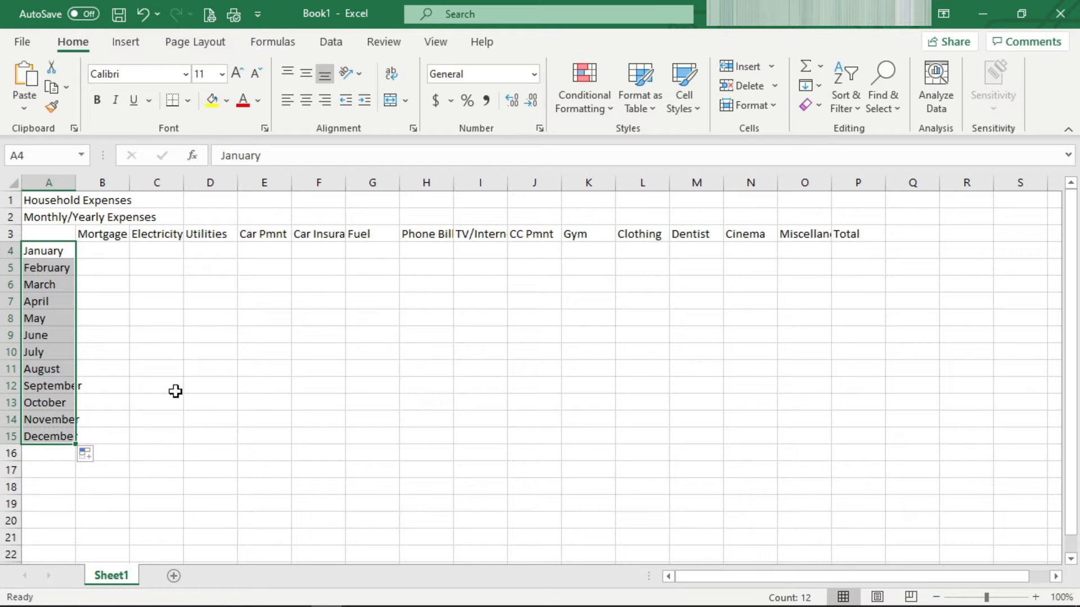
left_click(98, 287)
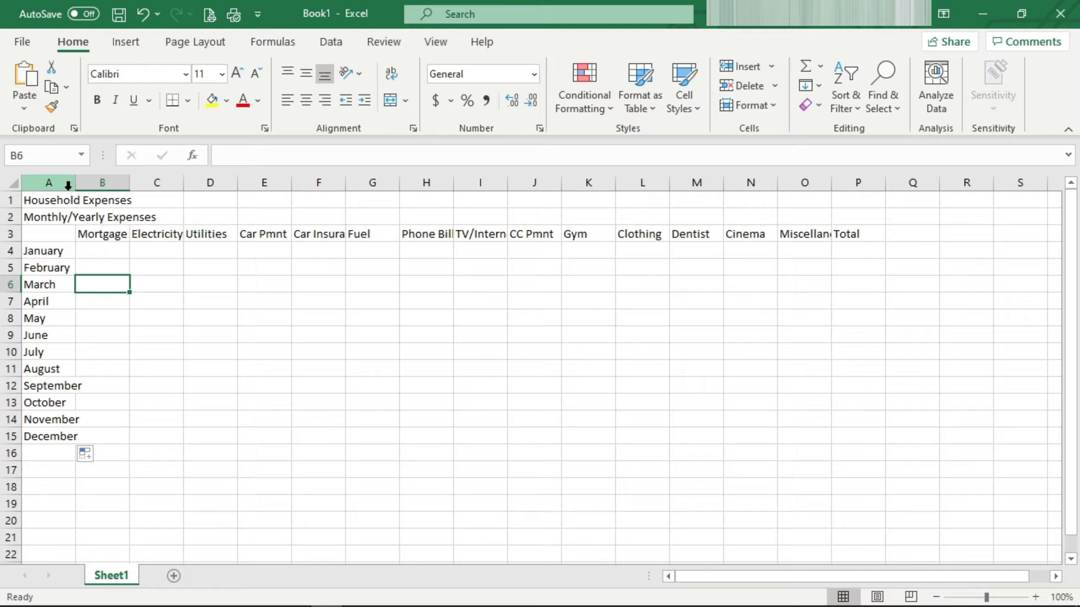
left_click_drag(76, 189, 84, 190)
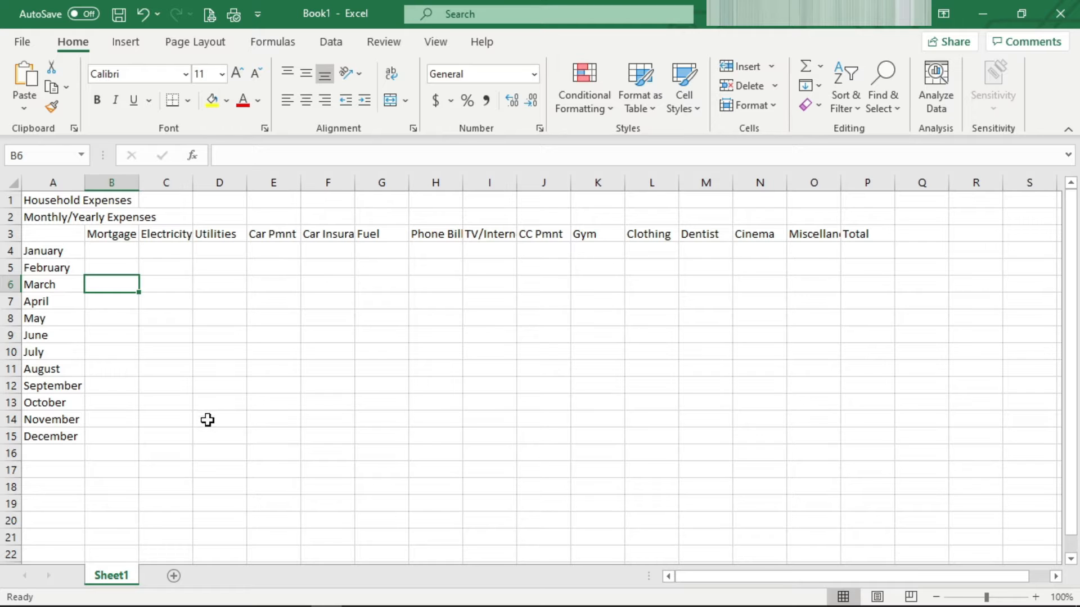
Step: Enter the row label Total in cell A16, below December
left_click(54, 455)
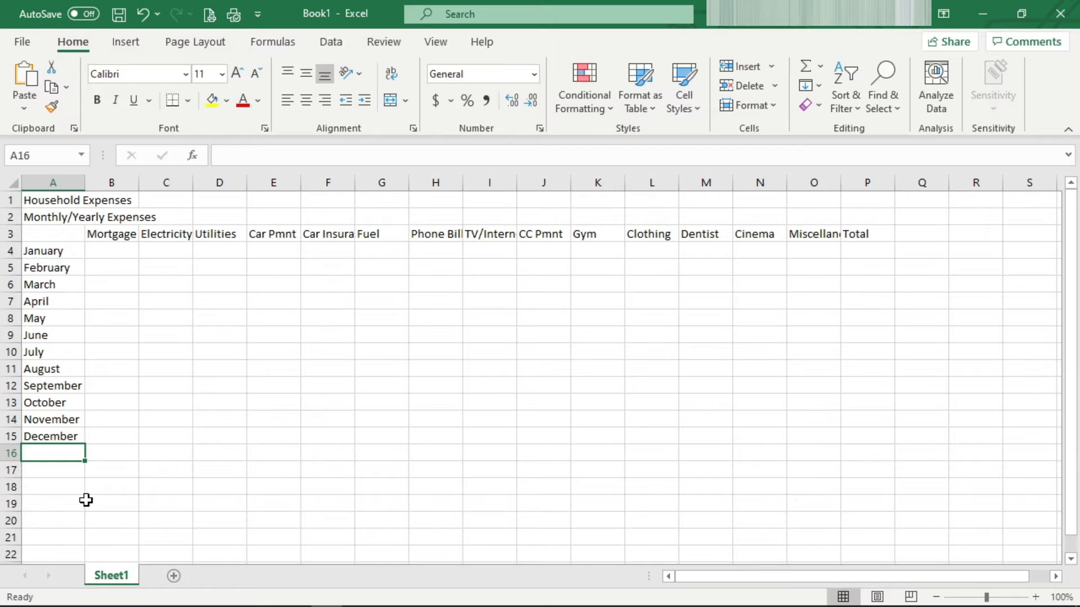
type("Tot")
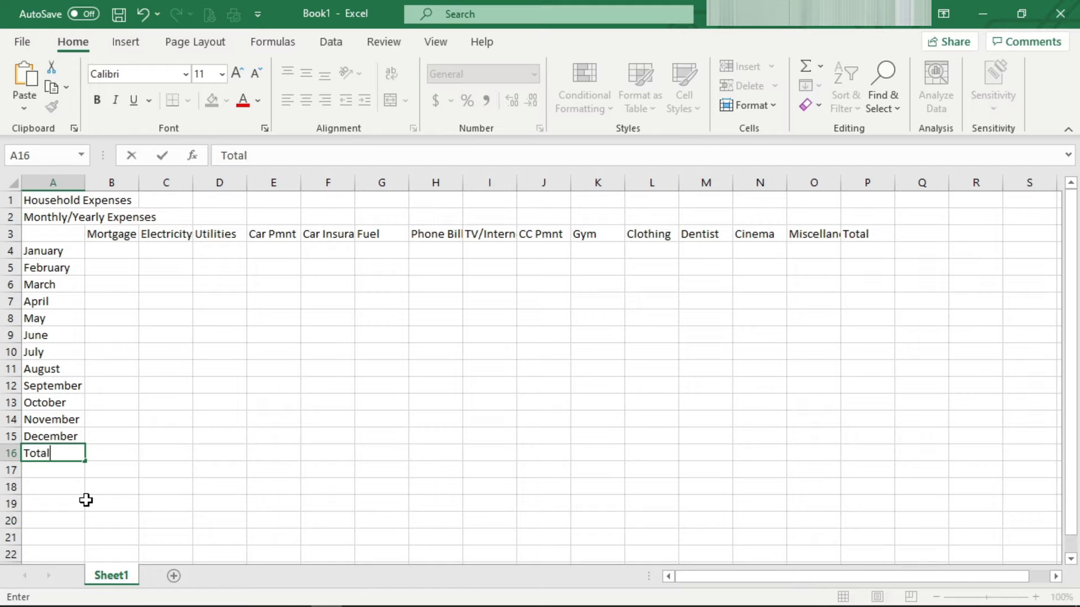
type("al")
key("Tab")
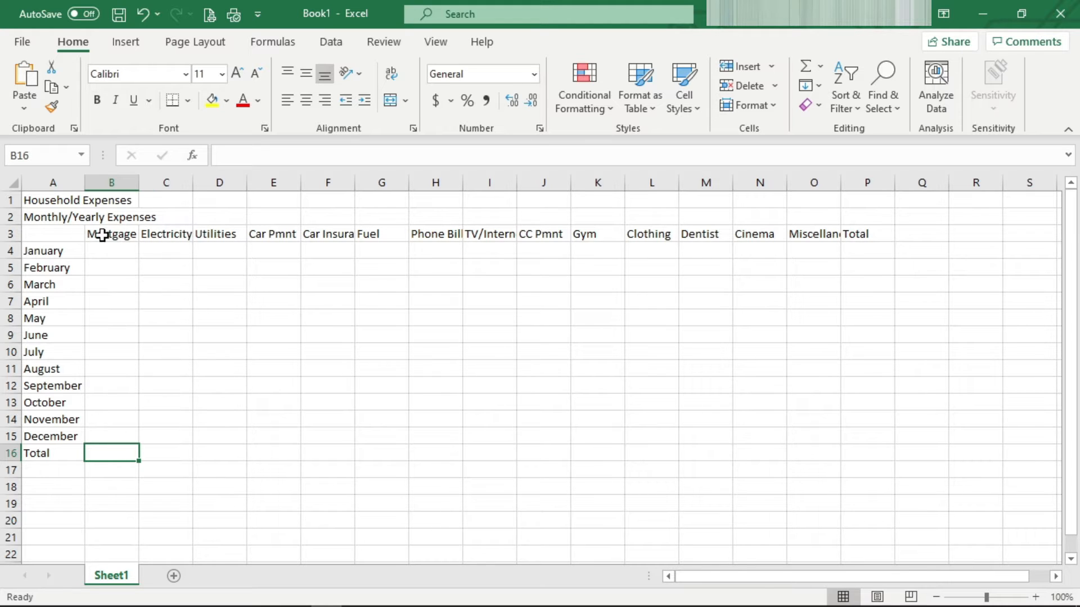
Step: Format the column headings in B3:P3 with font size 10 and bold
left_click_drag(117, 235, 857, 235)
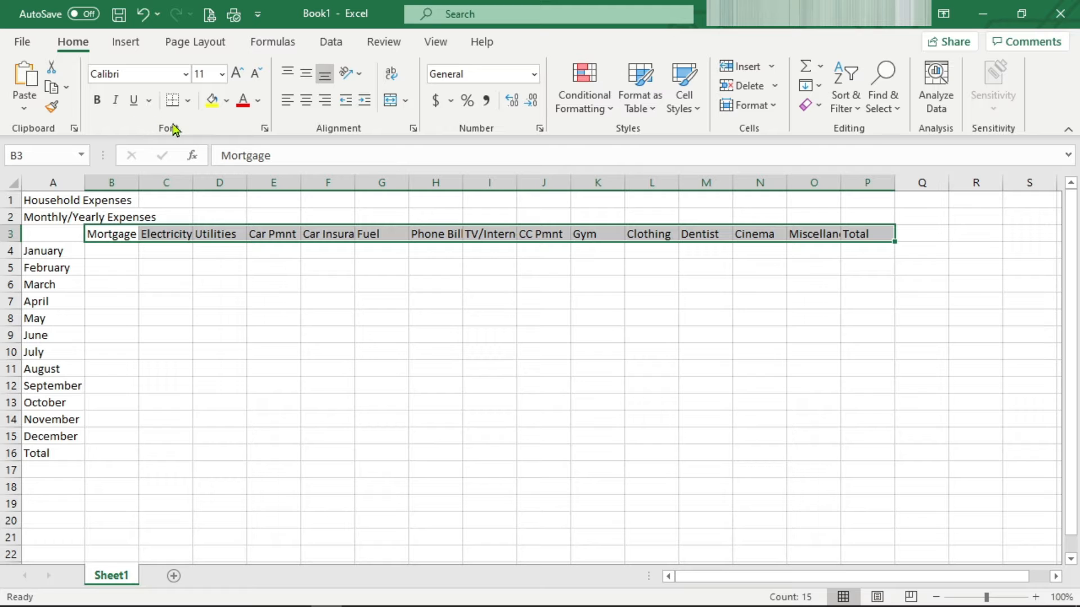
left_click(222, 75)
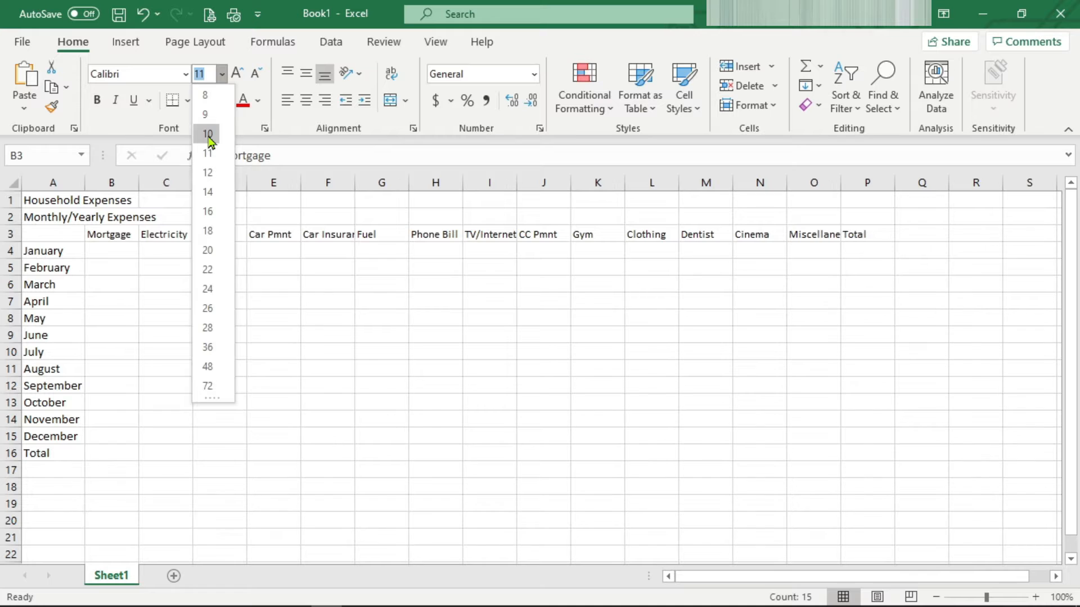
left_click(210, 138)
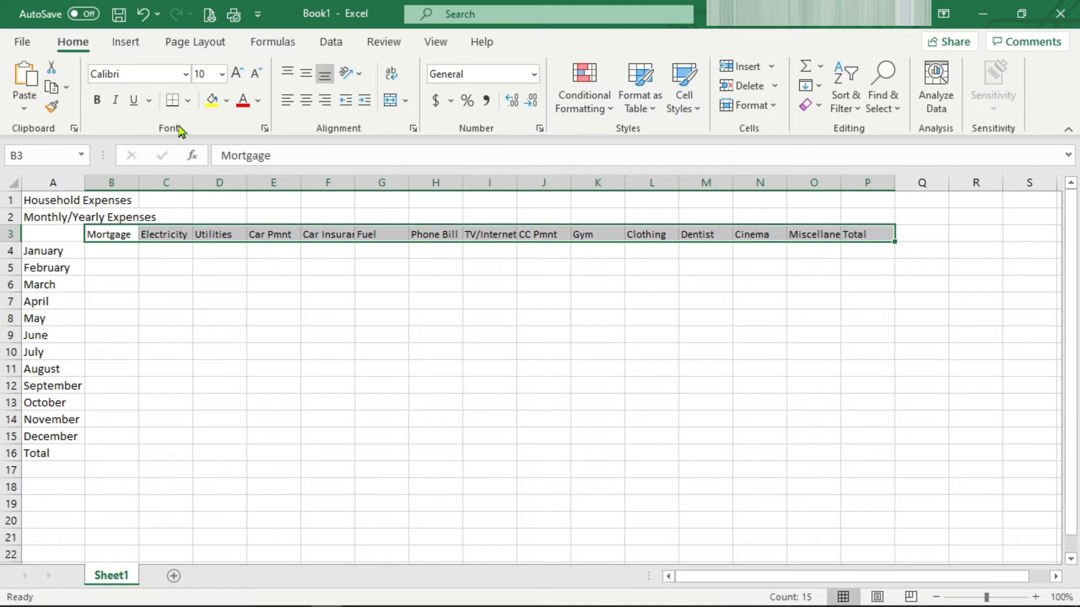
left_click(98, 101)
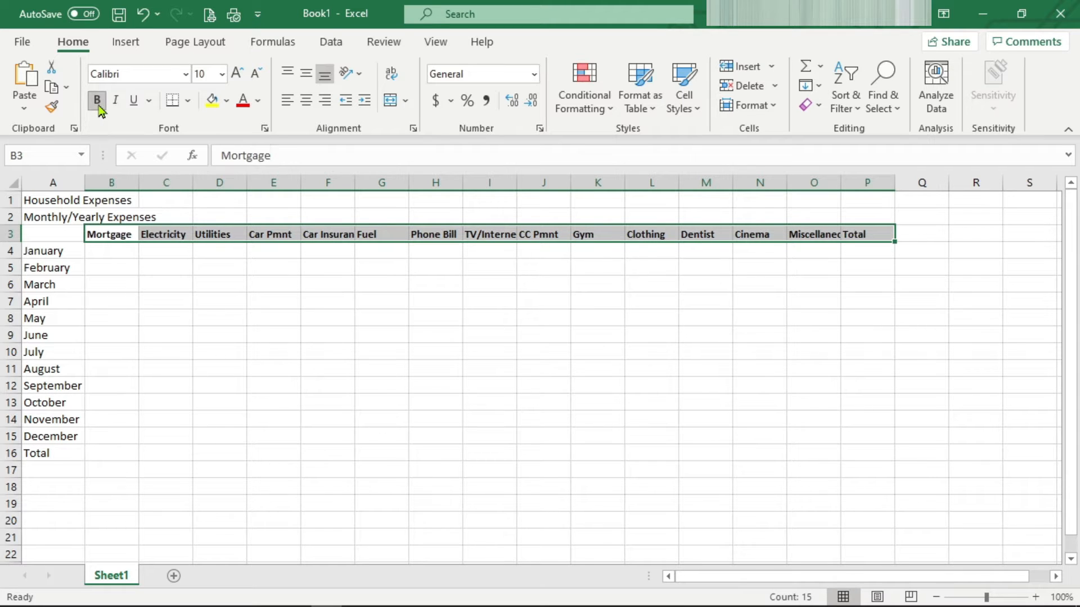
Step: Widen columns F, I and O to fit the headings Car Insurance, TV/Internet and Miscellaneous
left_click(349, 269)
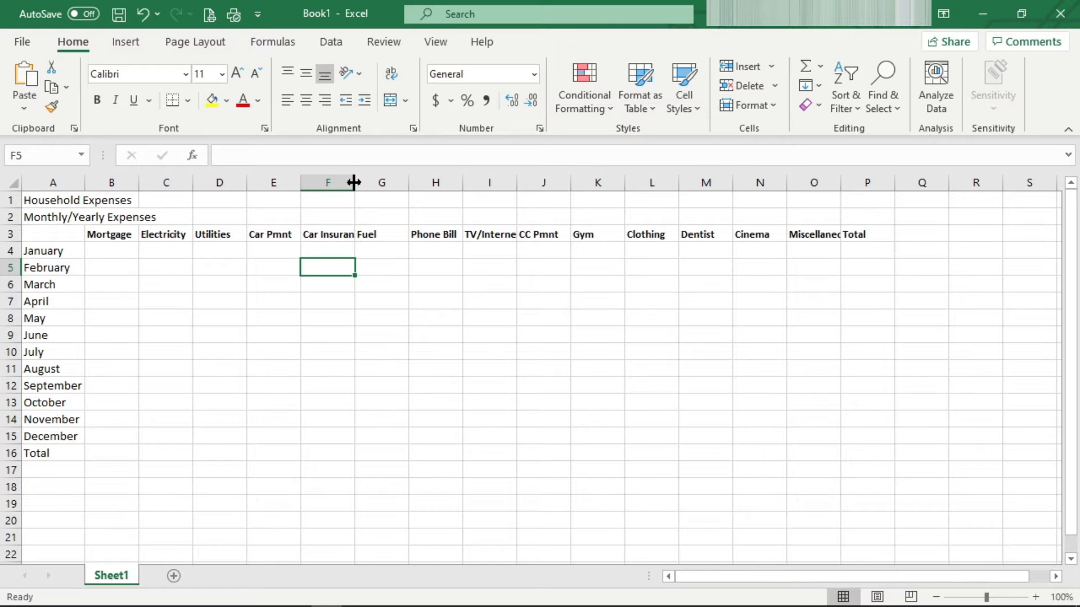
left_click_drag(354, 182, 367, 183)
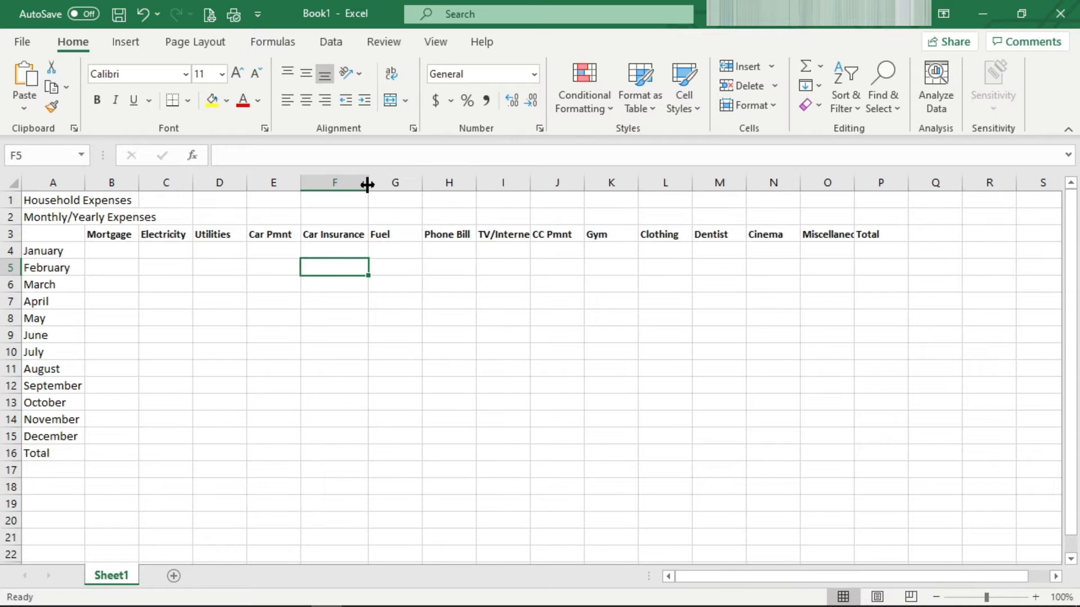
left_click_drag(529, 183, 545, 186)
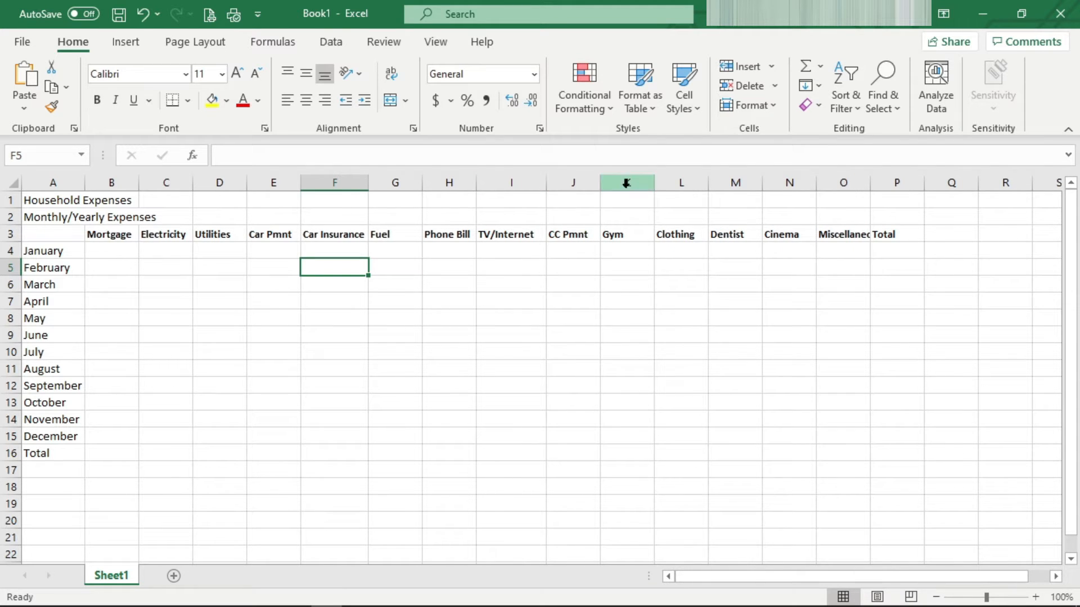
left_click_drag(874, 185, 890, 185)
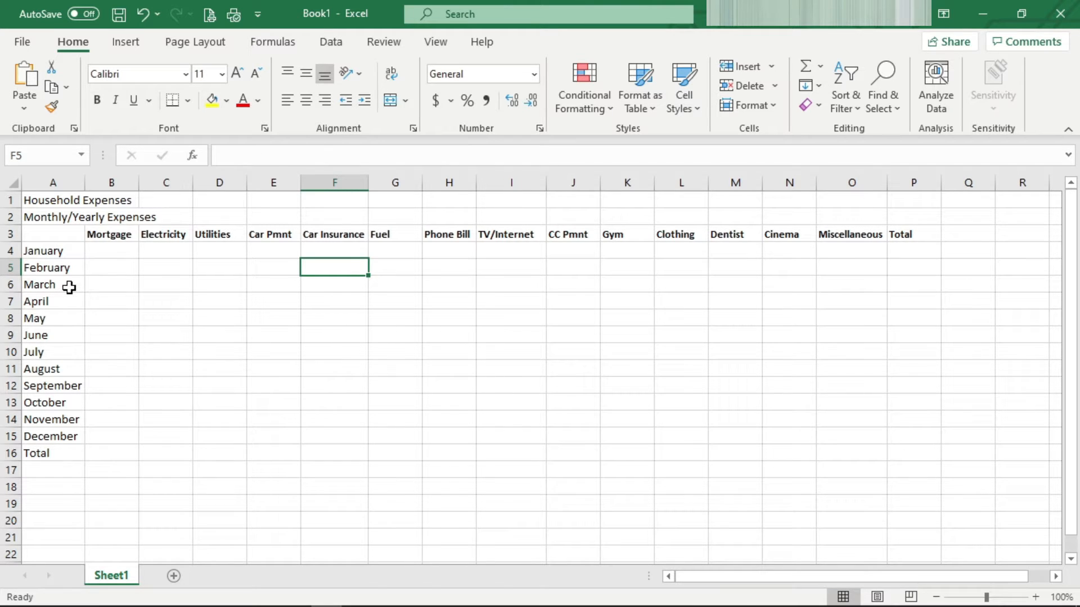
Step: Right-align the month and Total row labels in A4:A16
left_click(114, 254)
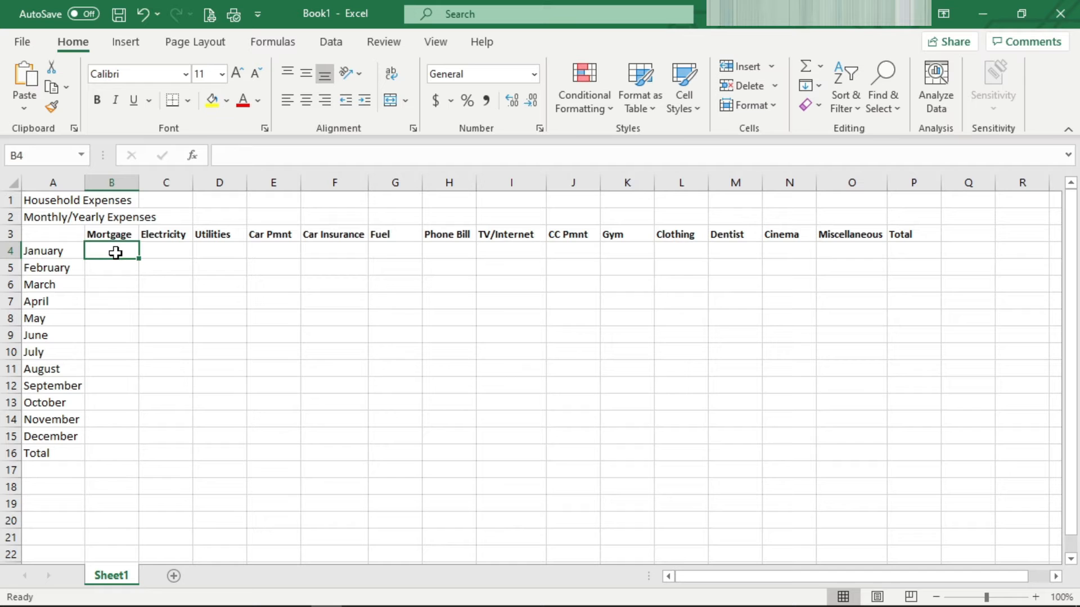
left_click(61, 254)
left_click_drag(60, 254, 28, 445)
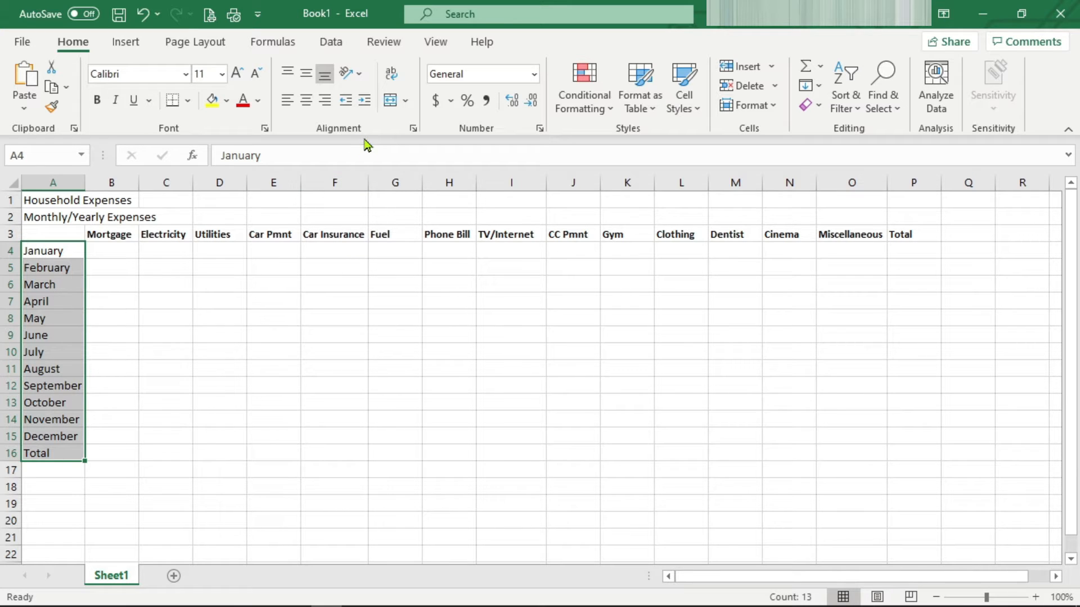
left_click(326, 105)
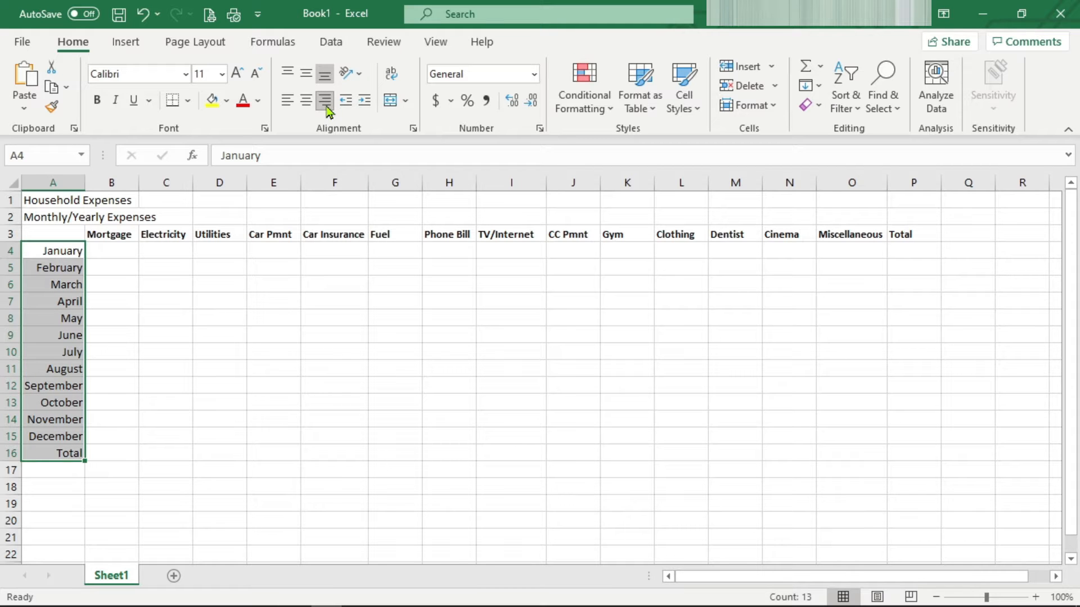
Step: Enter 1387.12 as the January Mortgage amount in B4 and fill it down through December in B15
left_click(124, 253)
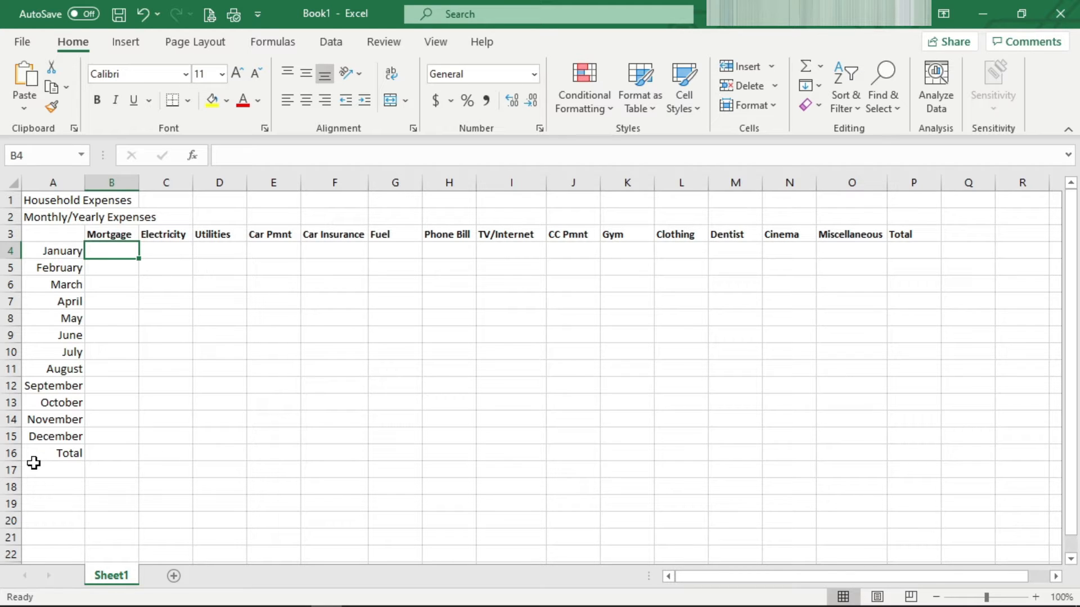
type("13")
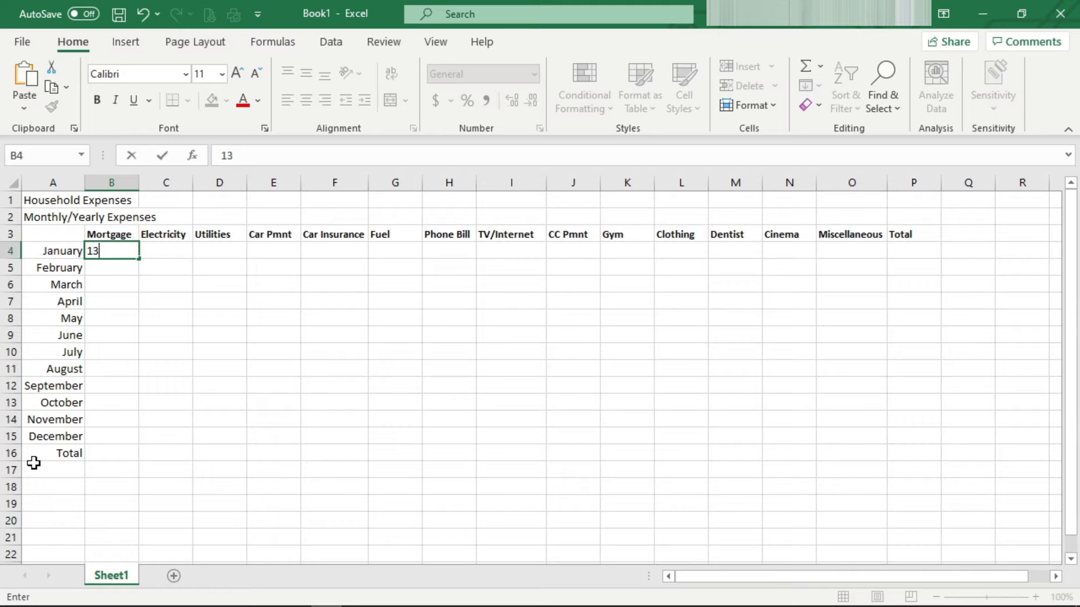
type("87.12")
key("Return")
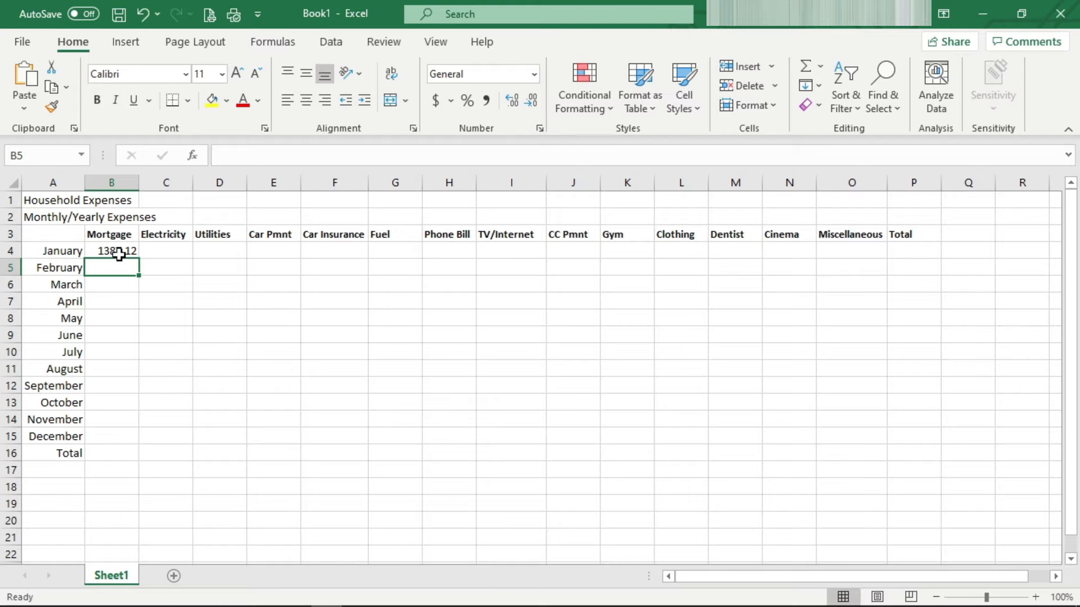
left_click(120, 254)
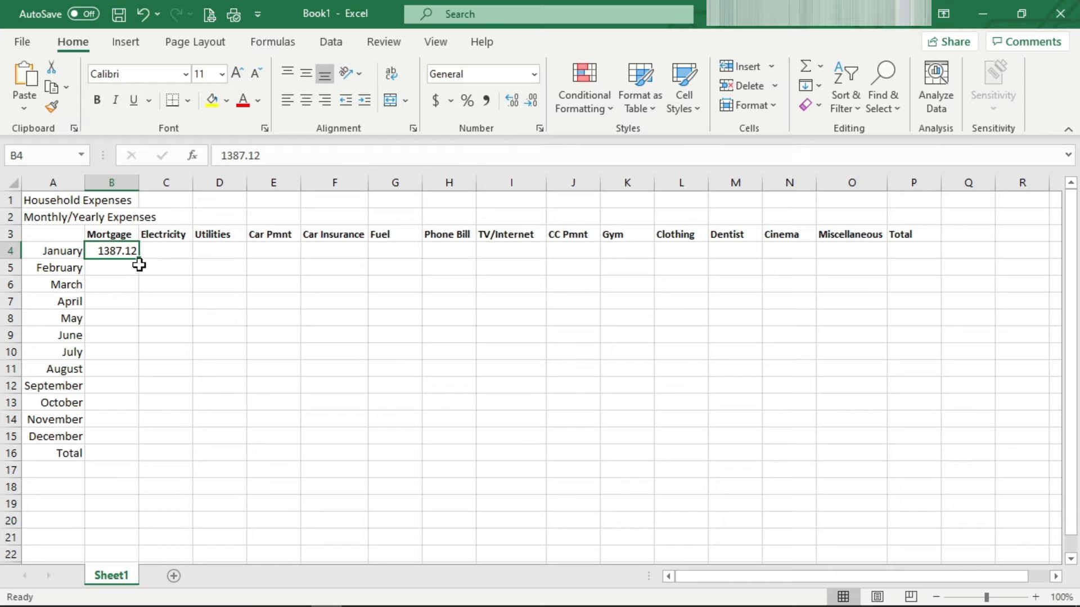
left_click_drag(139, 260, 113, 438)
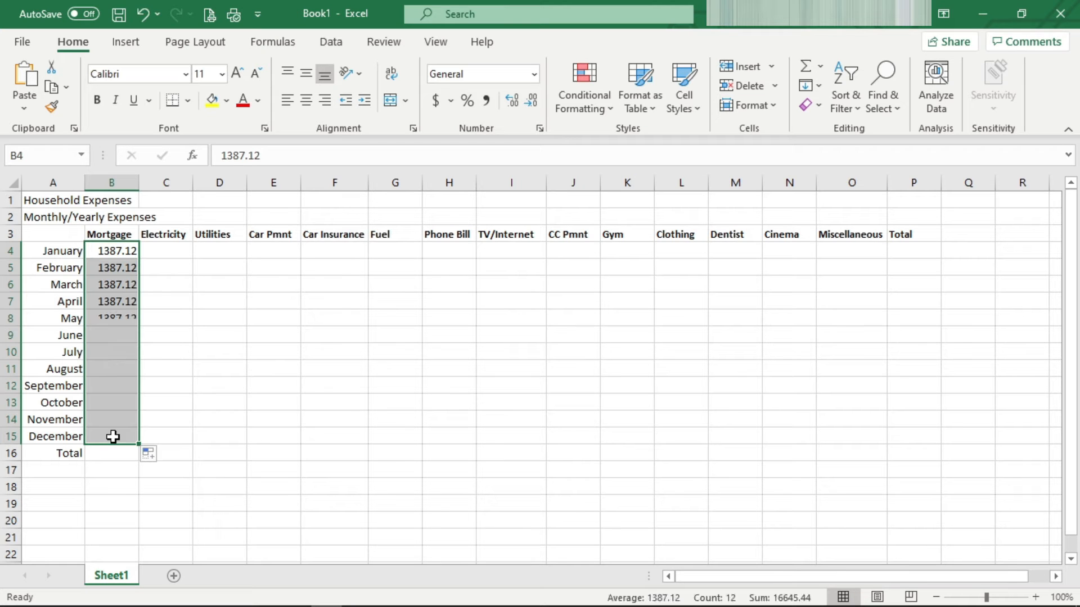
left_click_drag(130, 275, 125, 260)
left_click(124, 264)
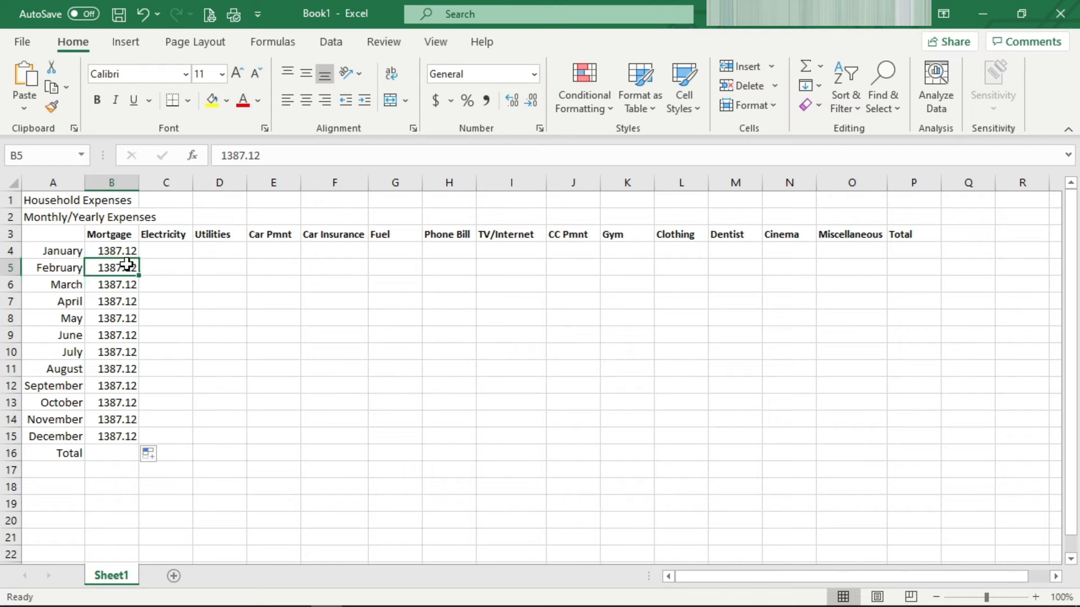
left_click(120, 252)
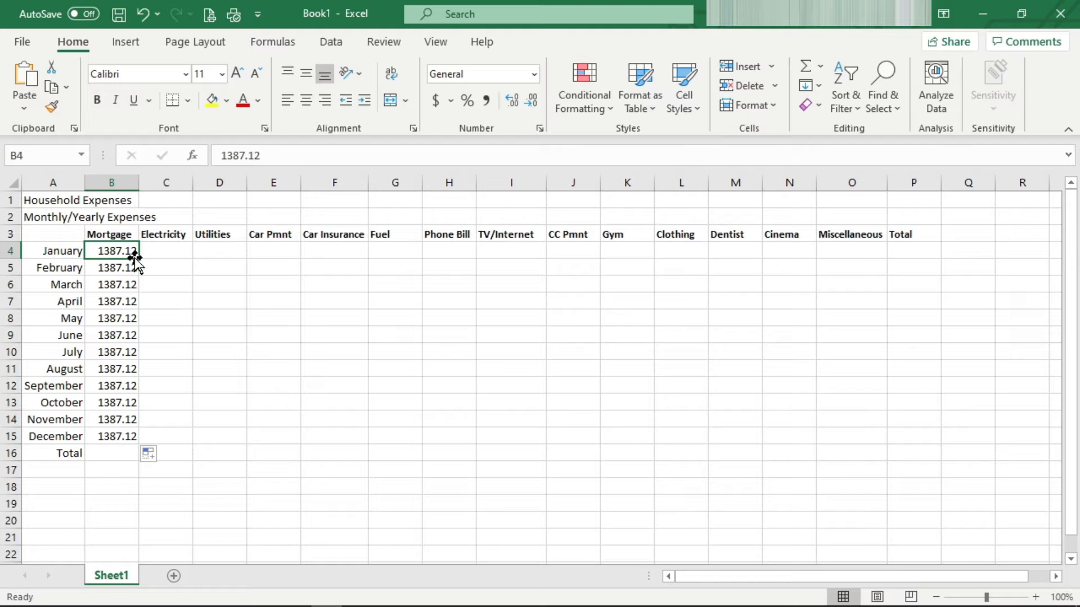
Step: Enter 65.55 as the January Electricity amount in C4 and fill it down through December in C15
left_click(161, 251)
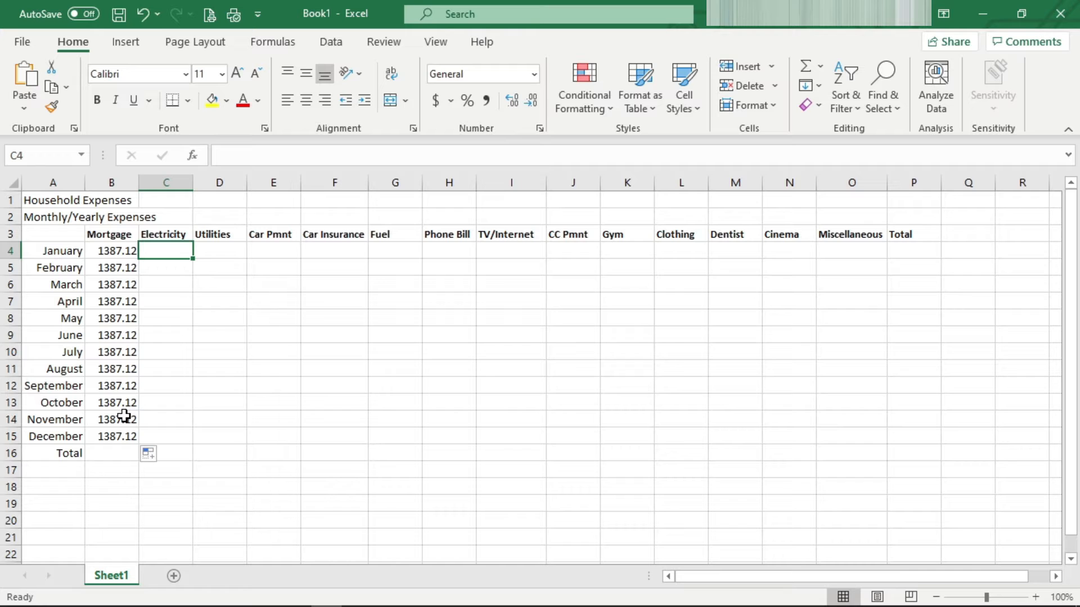
type("65.")
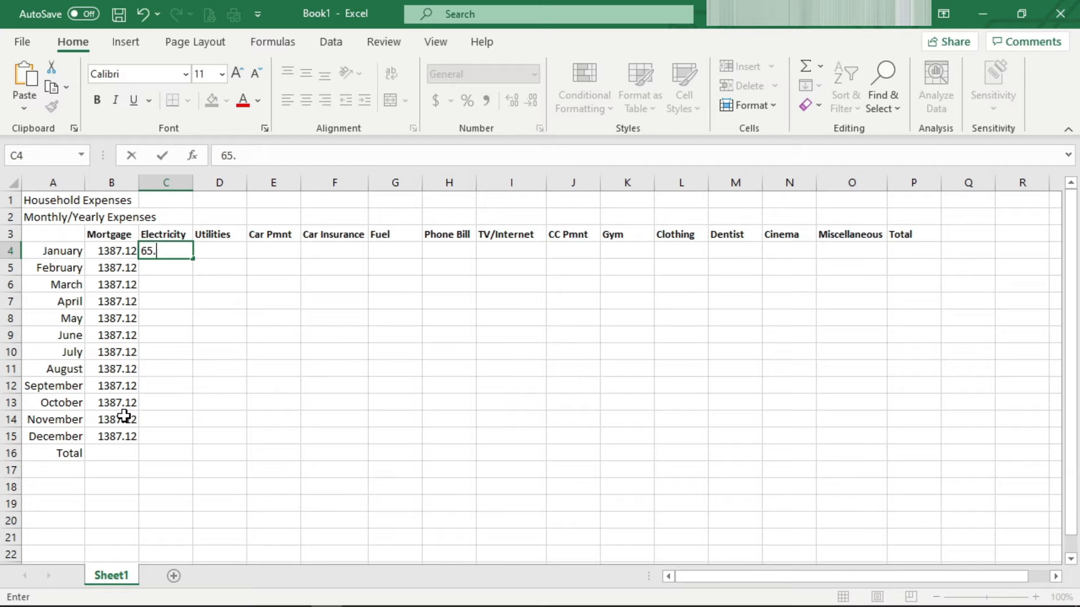
type("55")
key("Return")
left_click(164, 250)
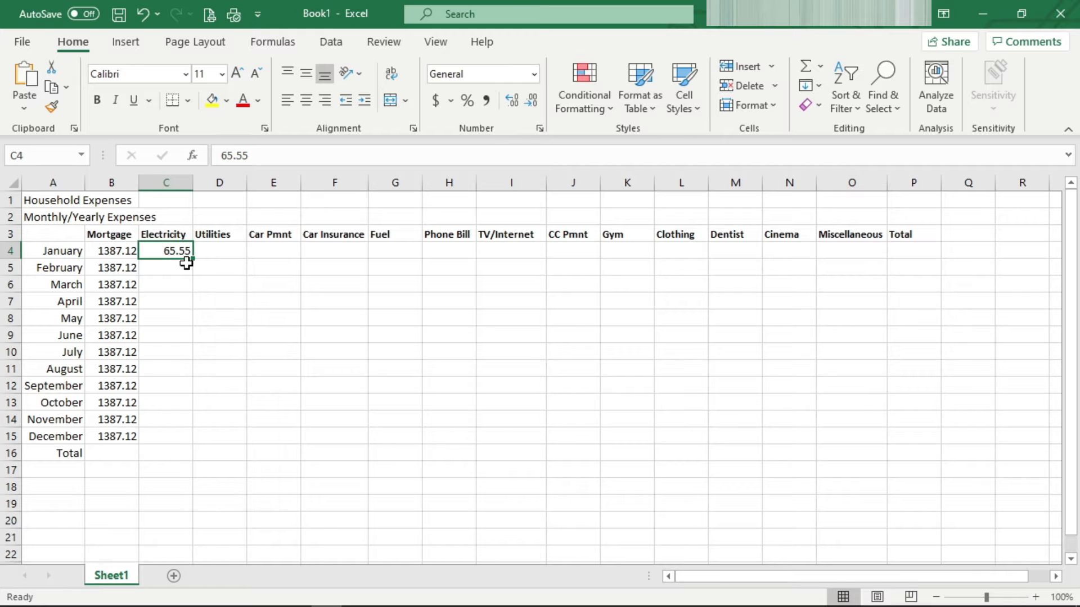
left_click_drag(191, 260, 163, 439)
Step: Enter the Utilities amounts 234.67 for January and 0 for February, March and April in D4:D7
left_click(228, 251)
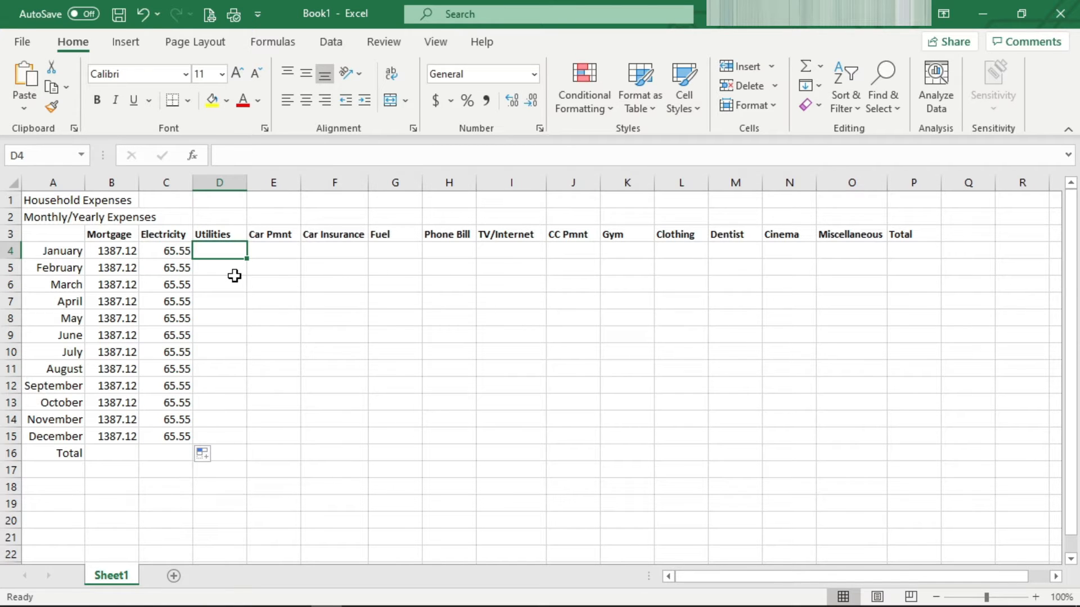
type("234.")
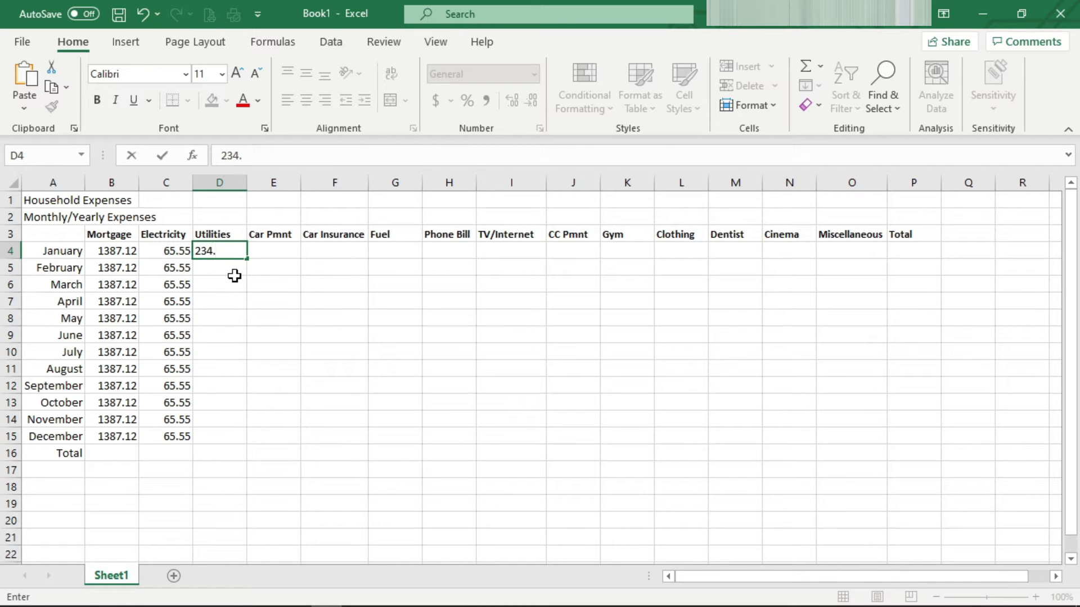
type("67")
key("Return")
type("0")
key("Return")
type("0")
key("Return")
type("0")
key("Return")
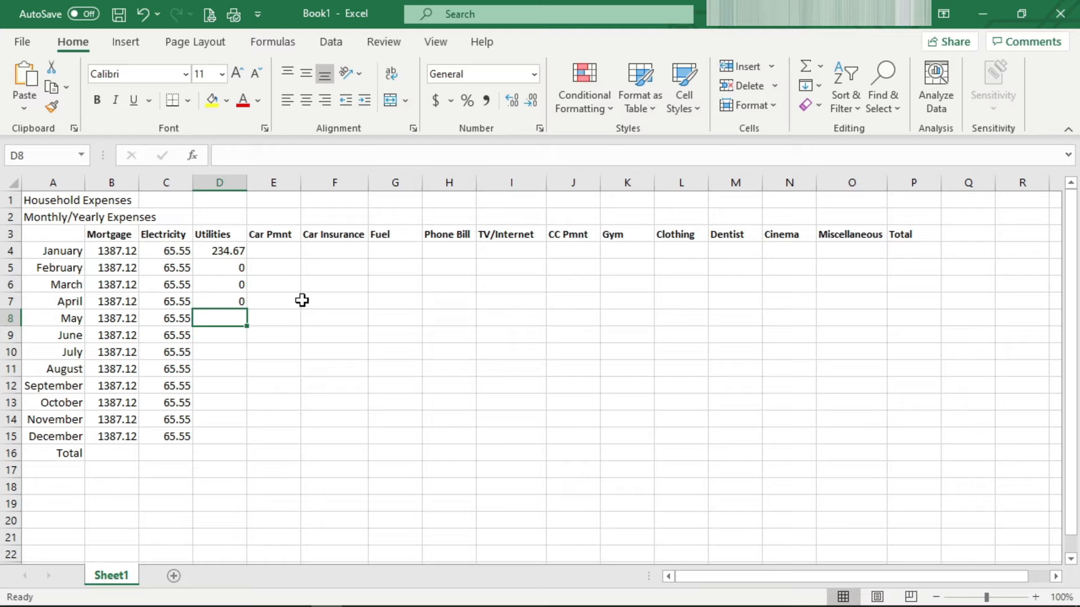
Step: Enter the Utilities amounts 234.67 for May and 0 for June, July and August in D8:D11
type("2")
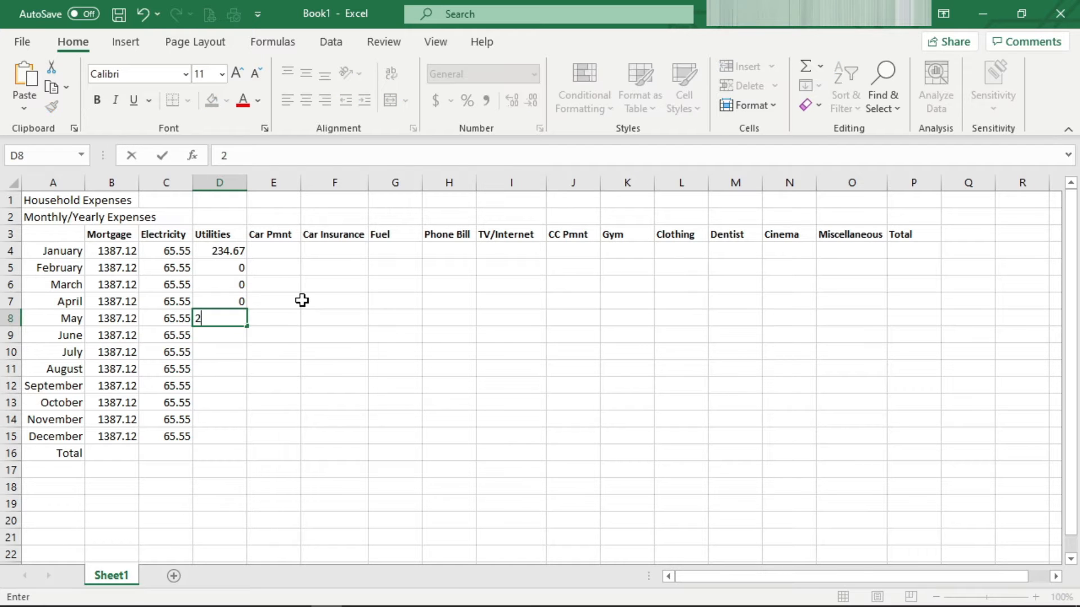
type("34.67")
key("Return")
type("0")
key("Return")
type("0")
key("Return")
type("0")
key("Return")
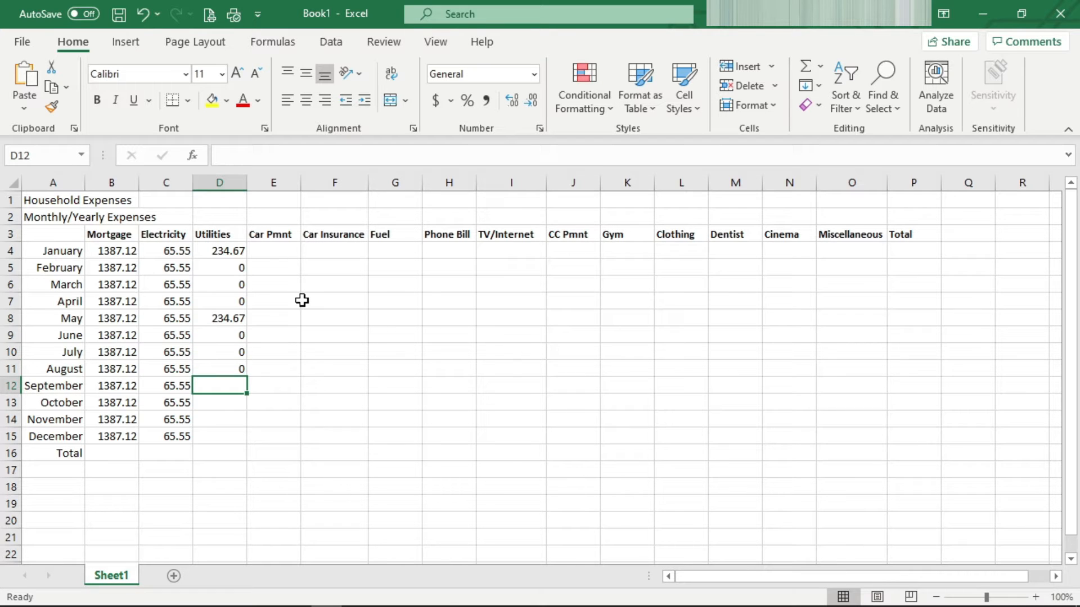
Step: Enter the Utilities amounts 234.67 for September and 0 for October, November and December in D12:D15
type("234.")
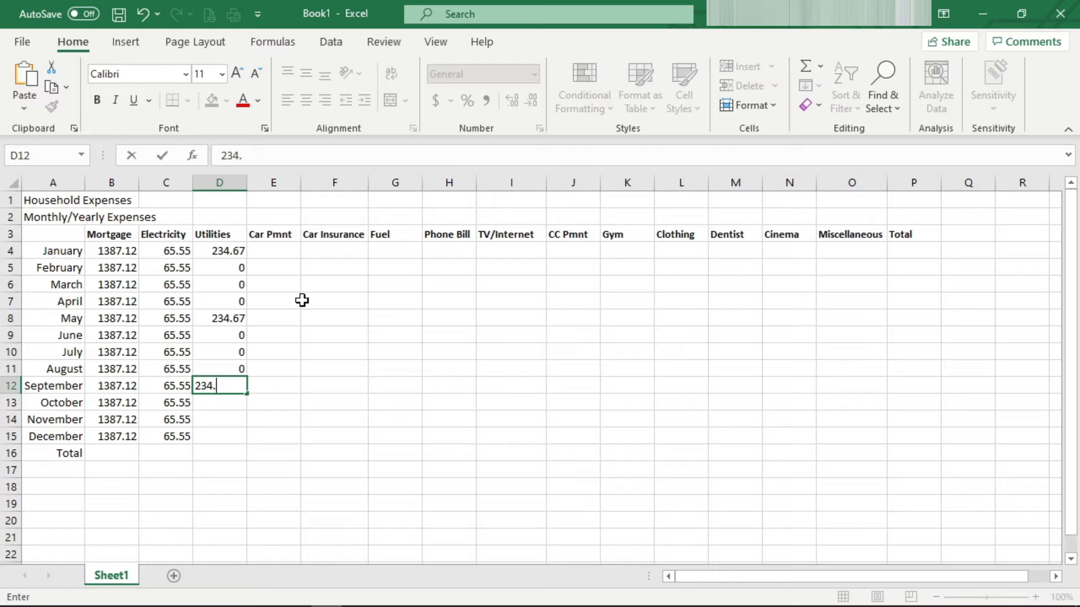
type("67")
key("Return")
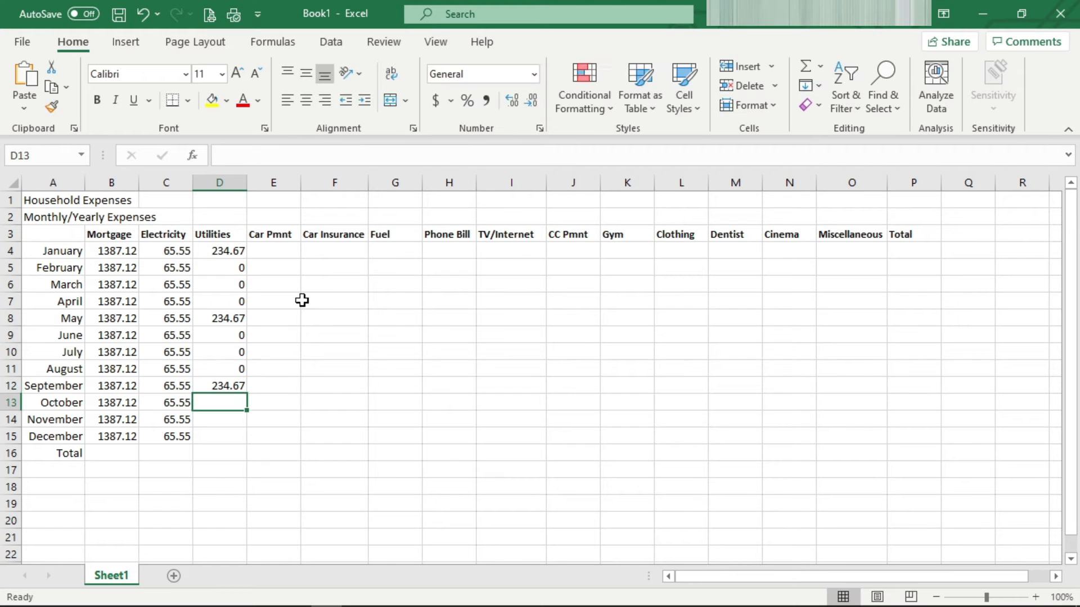
type("0")
key("Return")
type("0")
key("Return")
type("0")
key("Return")
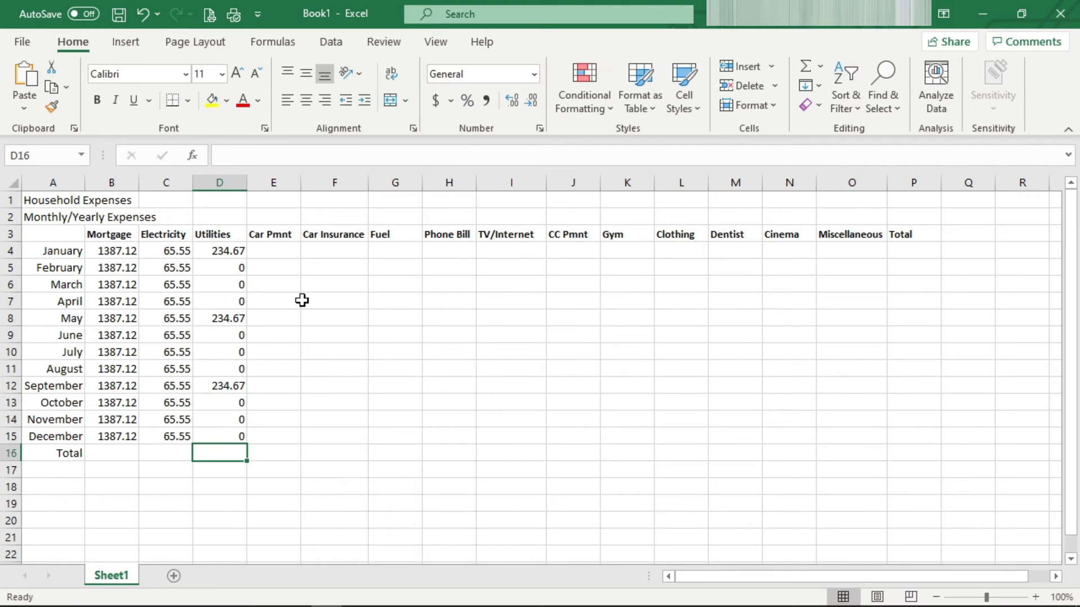
Step: Enter 243.56 as the January Car Pmnt amount in E4 and fill it down through December in E15
left_click(278, 252)
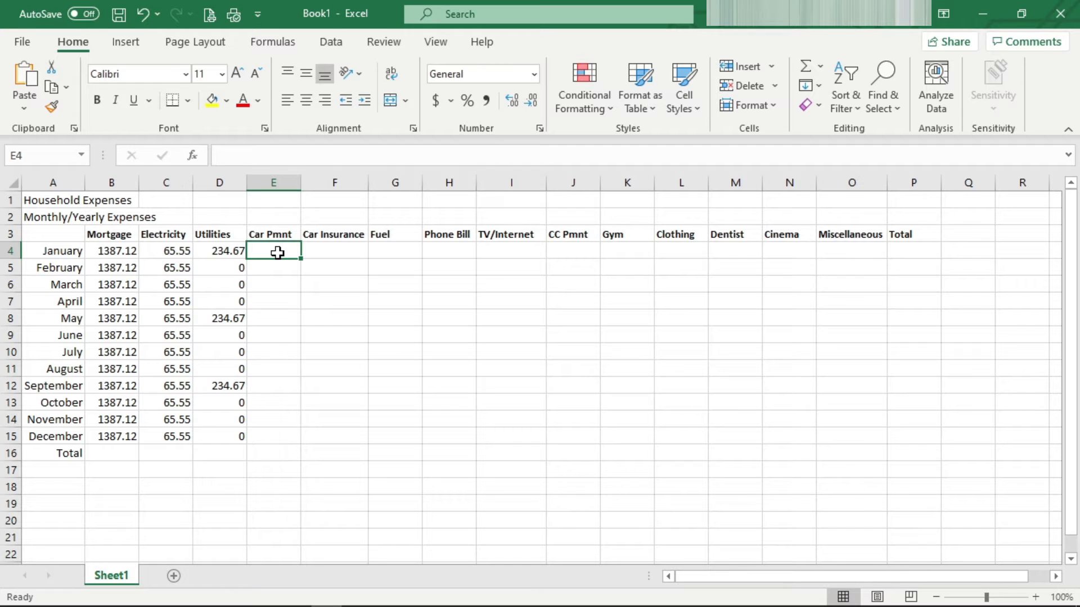
type("243.56")
key("Return")
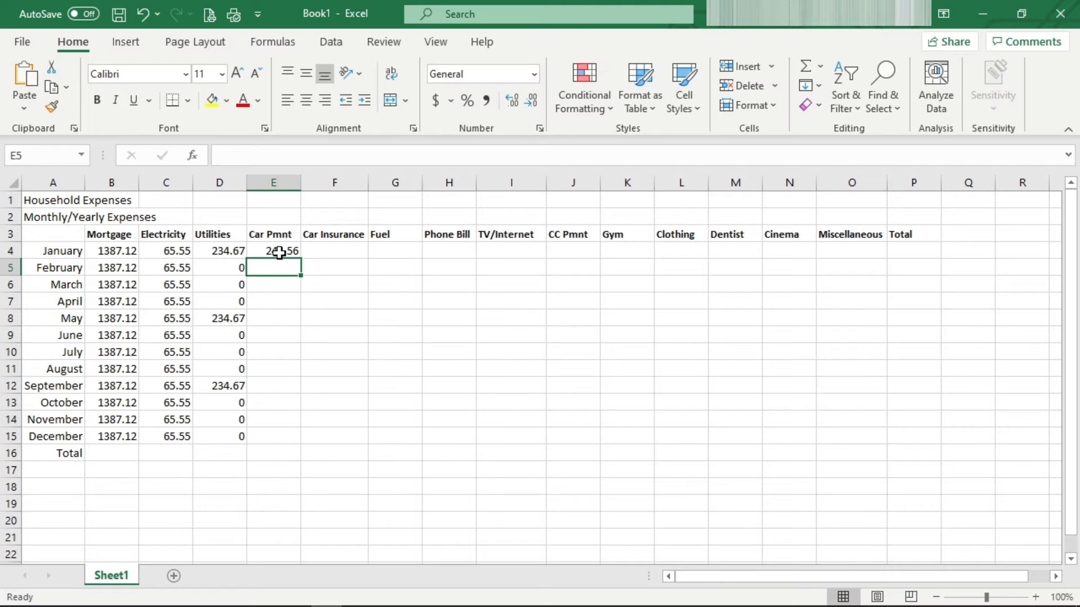
left_click(280, 251)
left_click_drag(299, 262, 288, 438)
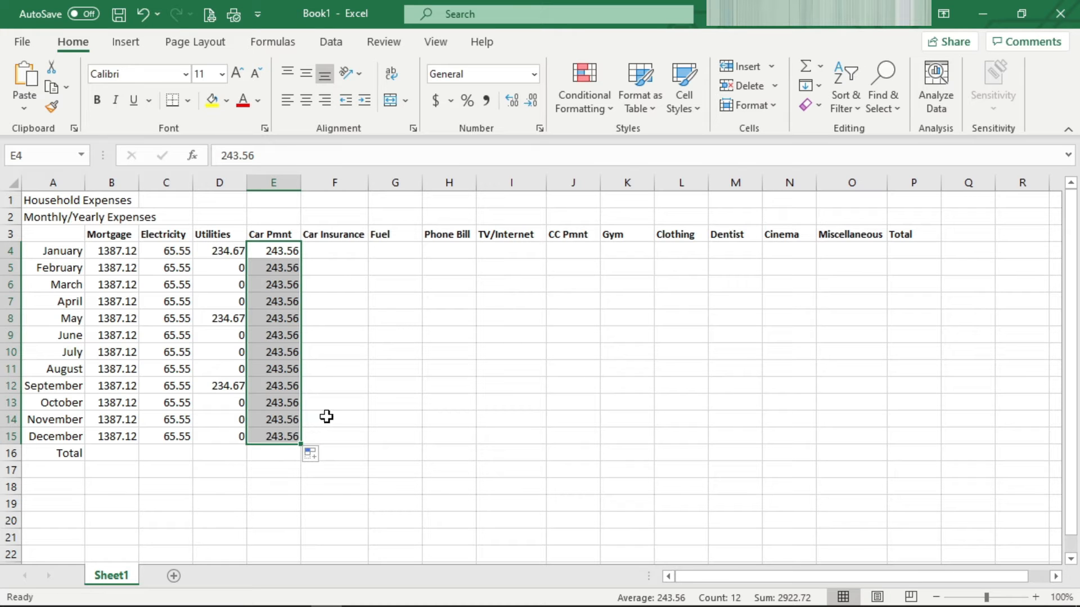
Step: Enter 67.23 as the January Car Insurance amount in F4 and fill it down through December in F15
left_click(356, 249)
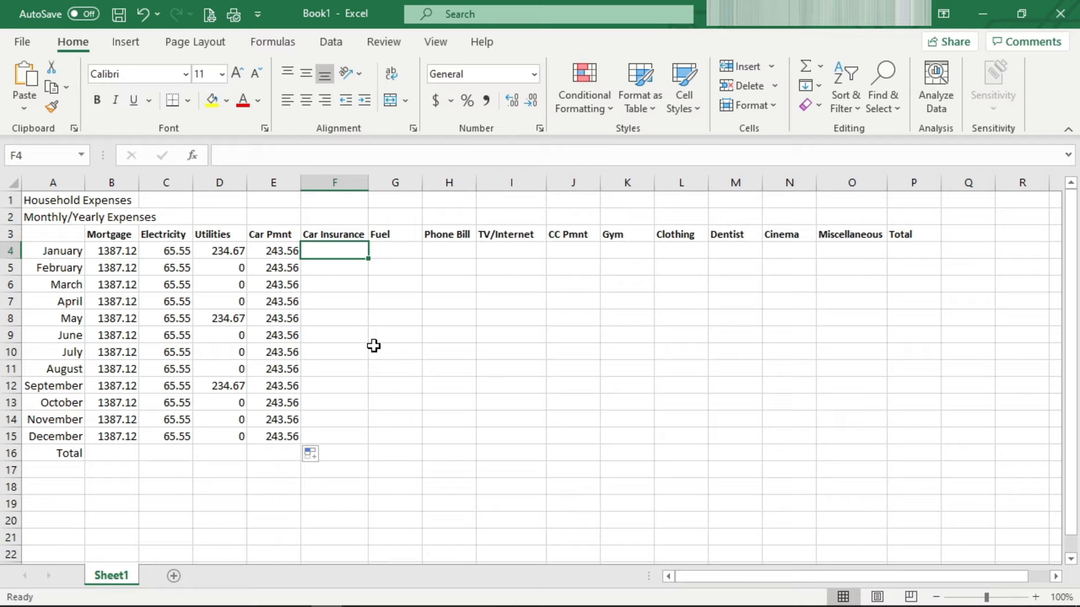
type("67.")
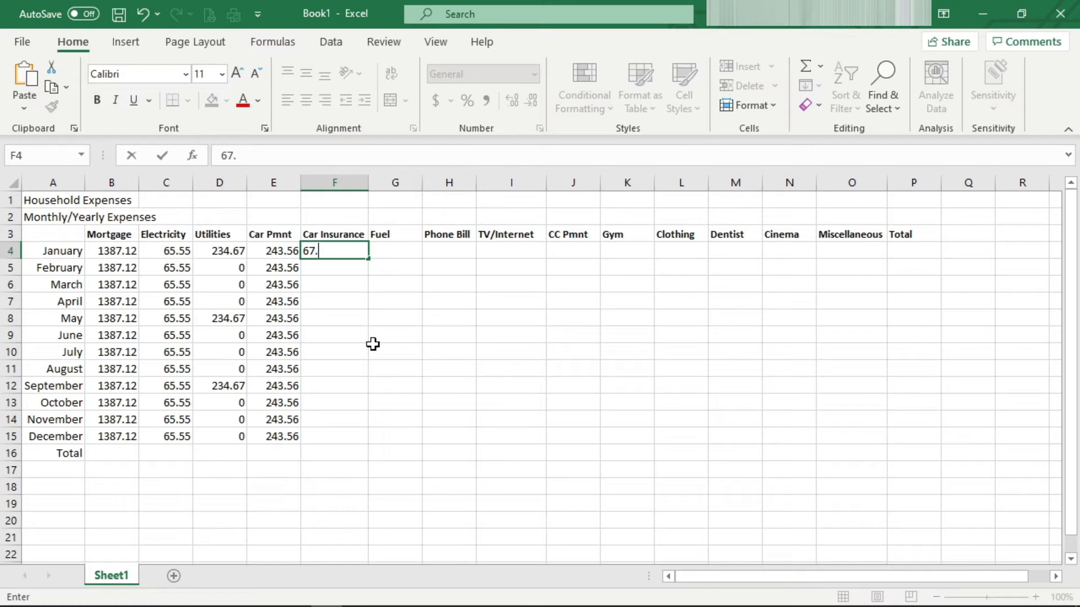
type("23")
left_click(340, 268)
left_click(340, 250)
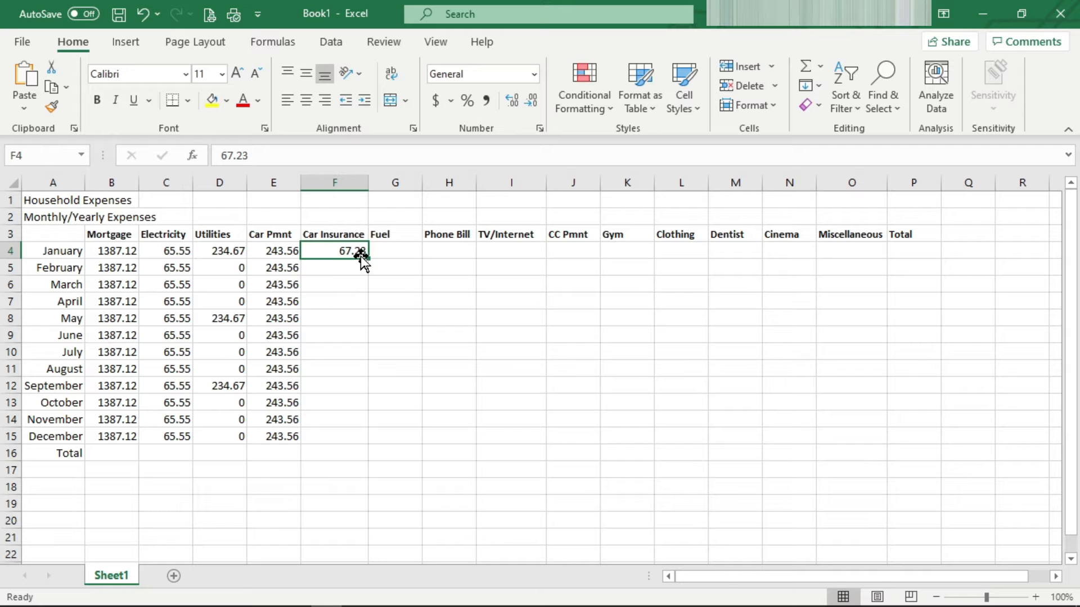
left_click_drag(366, 259, 354, 441)
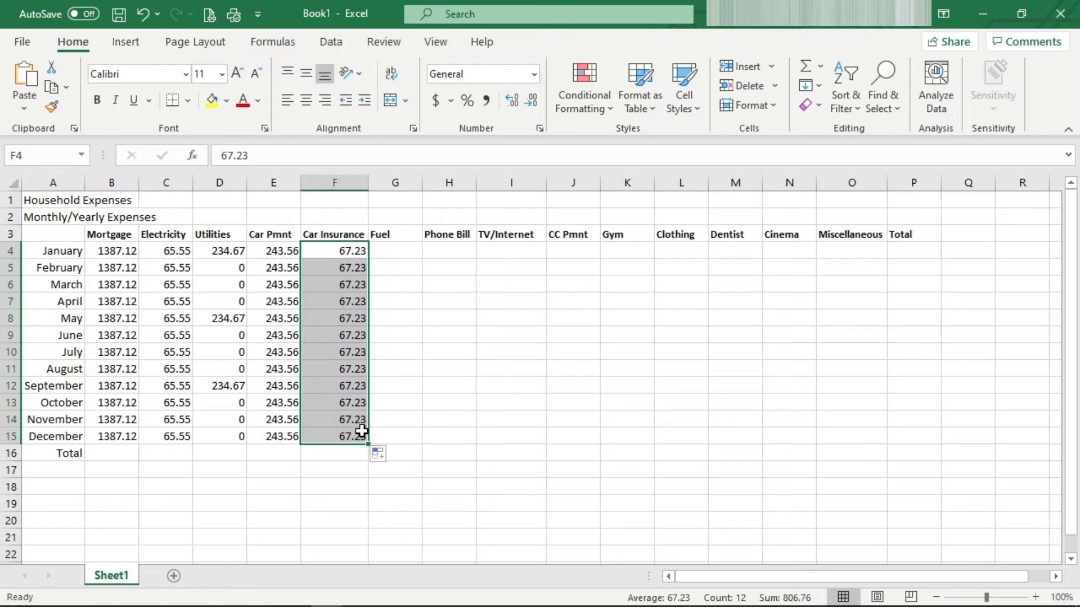
left_click(360, 255)
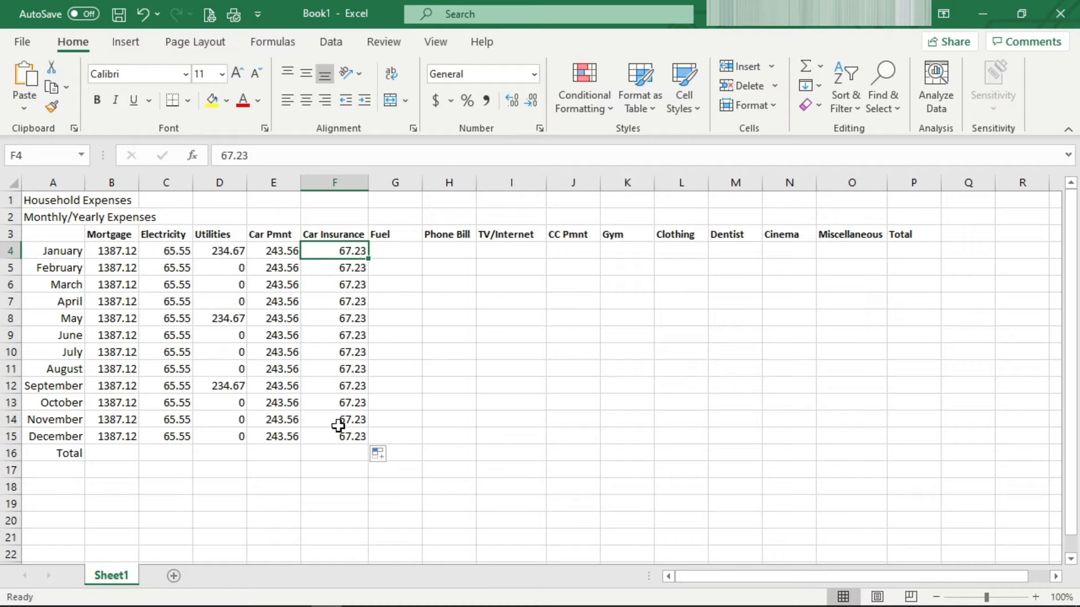
Step: Enter the Fuel amounts 120.12 for January and 110.80 for February in G4:G5
left_click(403, 253)
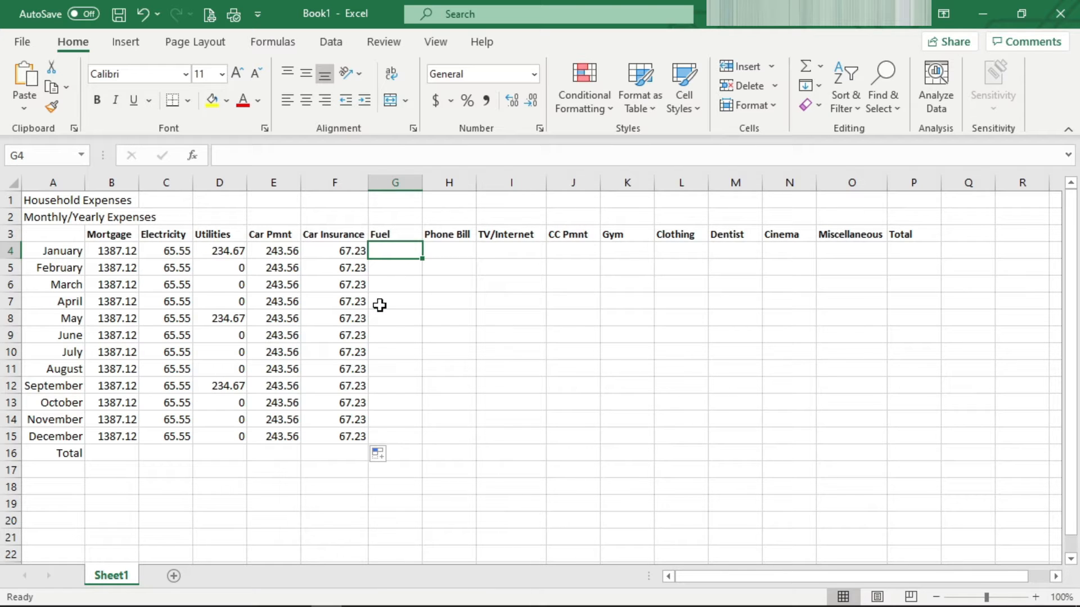
type("120")
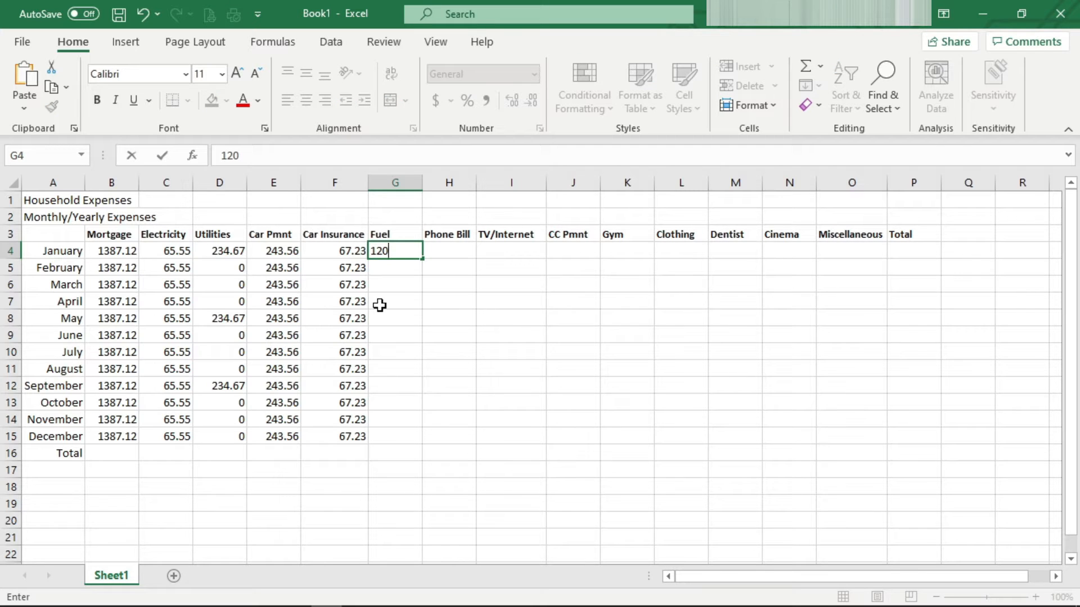
type(".12")
key("Return")
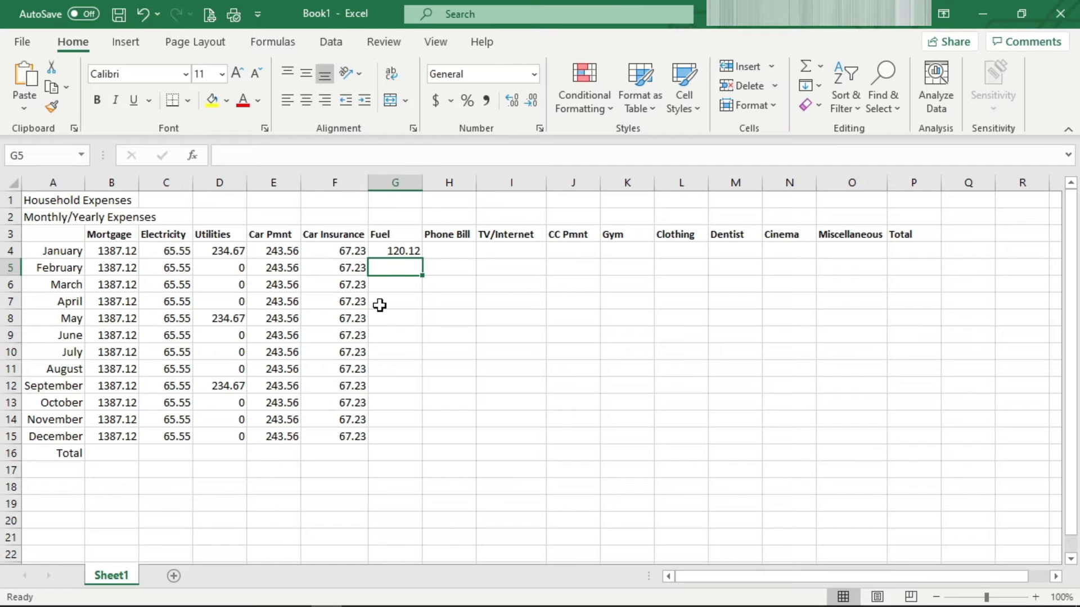
type("11")
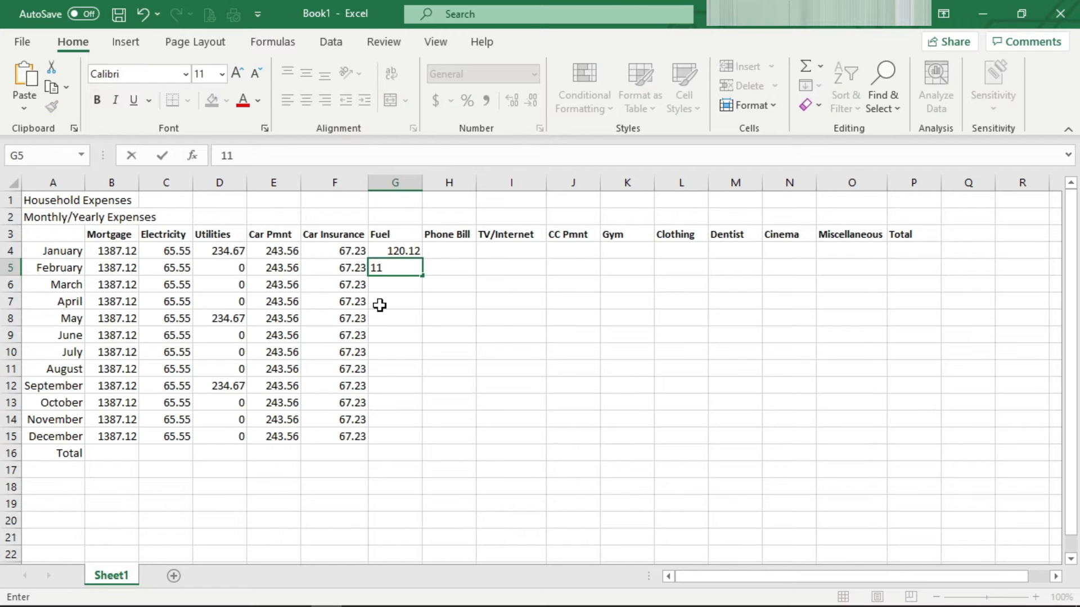
type("0.80")
key("Return")
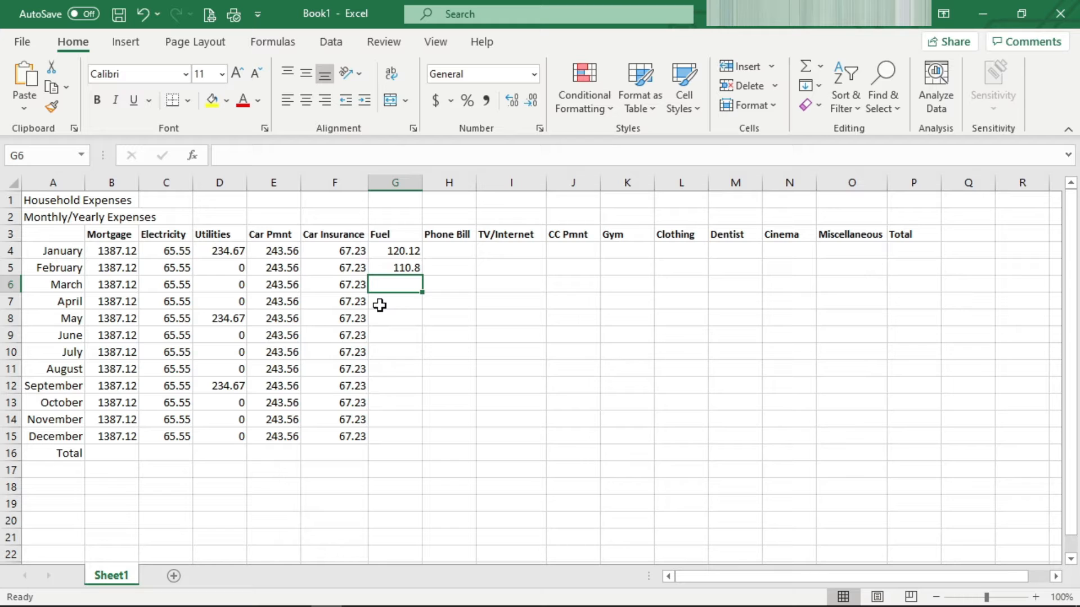
Step: Enter the Fuel amounts 105.17 for March and 120.21 for April in G6:G7
type("109")
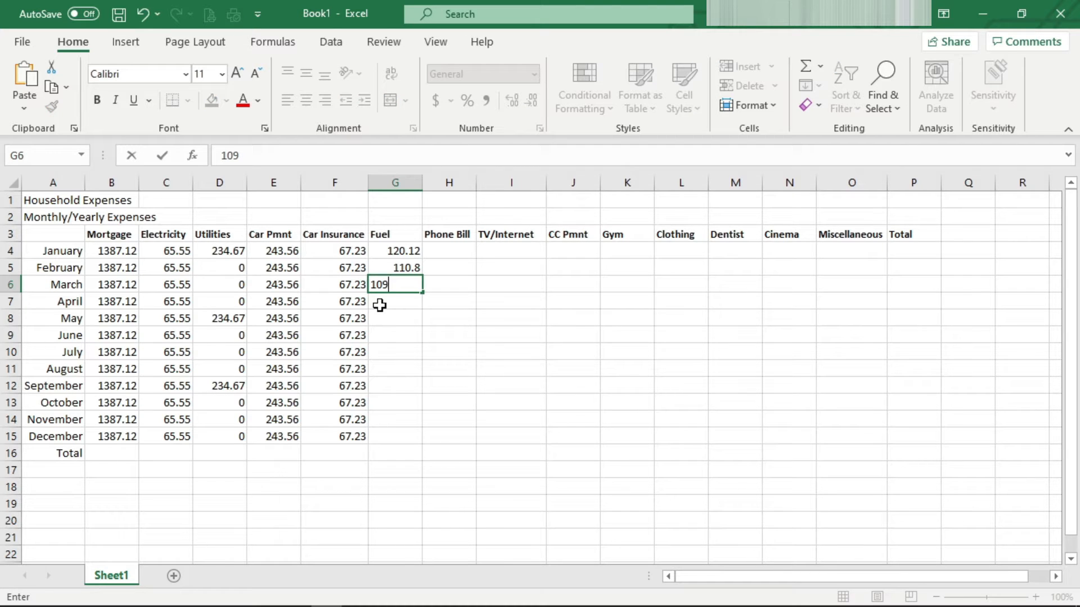
key("BackSpace")
type("5.1")
type("7")
key("Return")
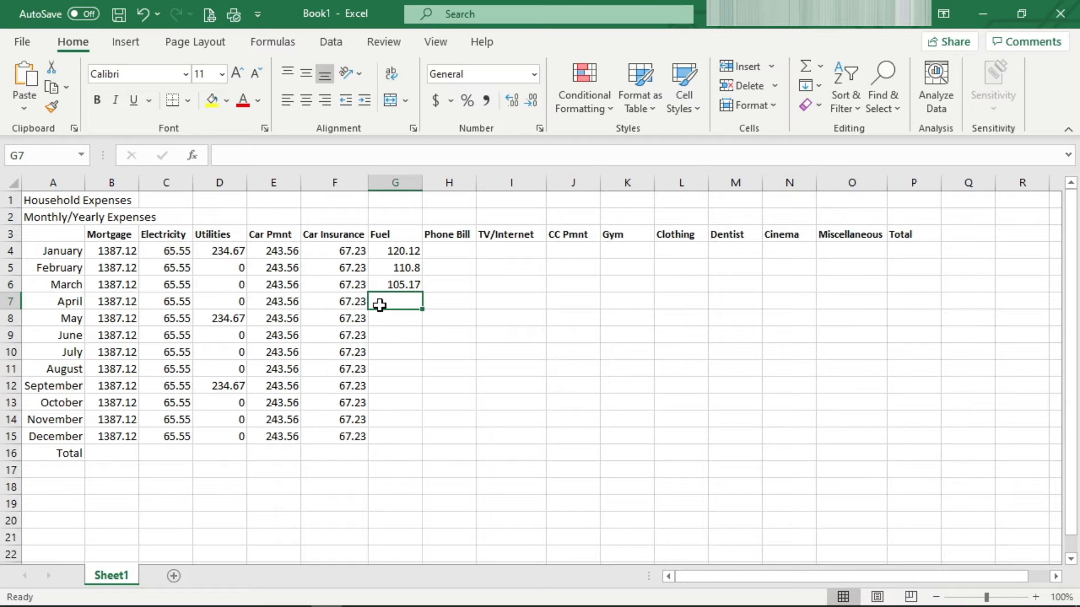
type("129")
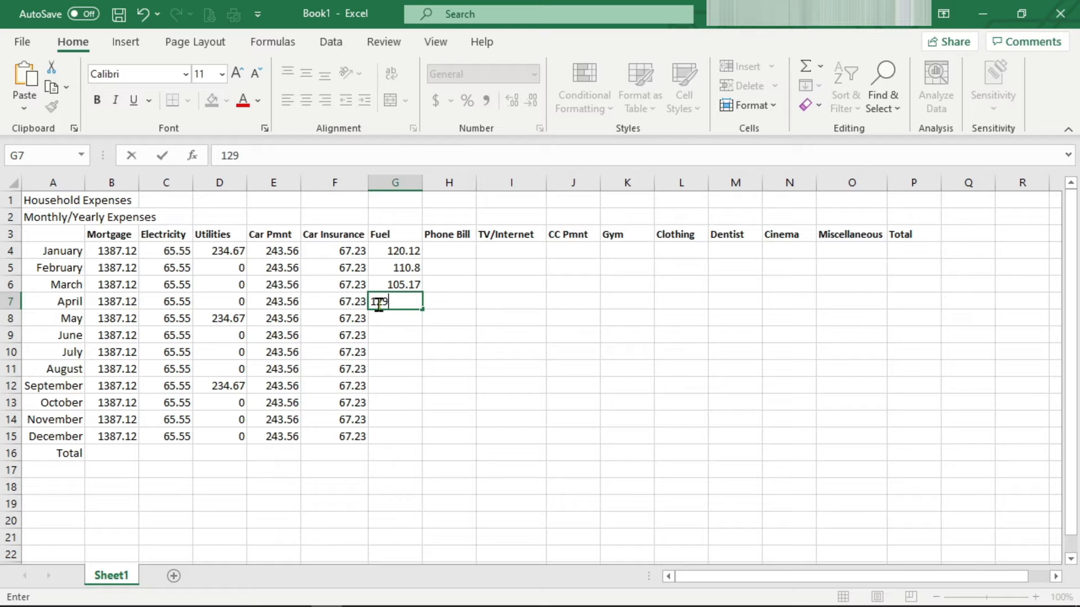
key("BackSpace")
type("0.21")
key("Return")
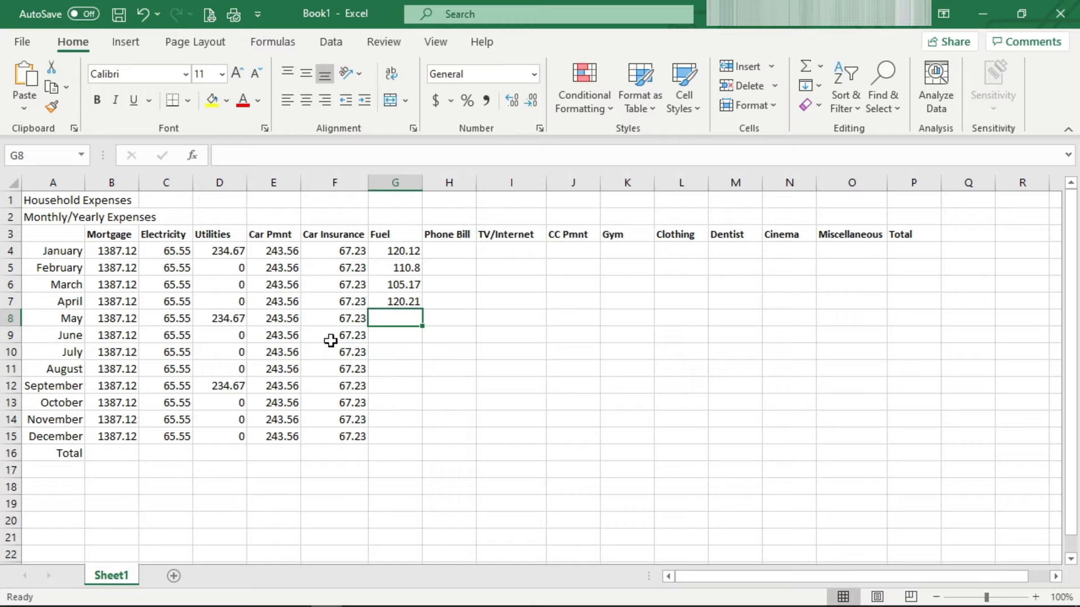
type("89")
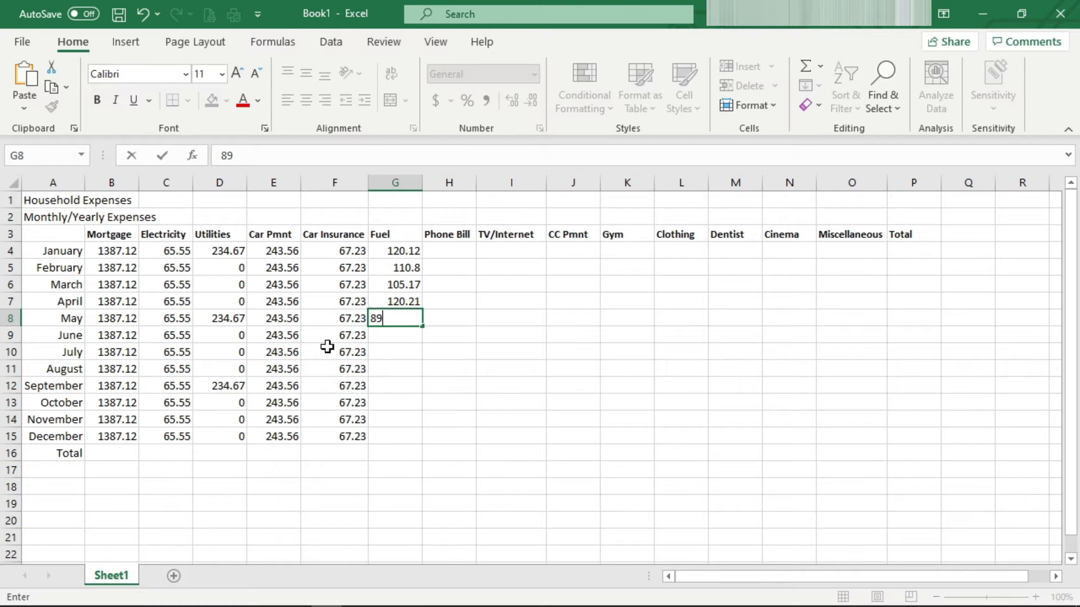
type("-5")
key("Return")
key("Up")
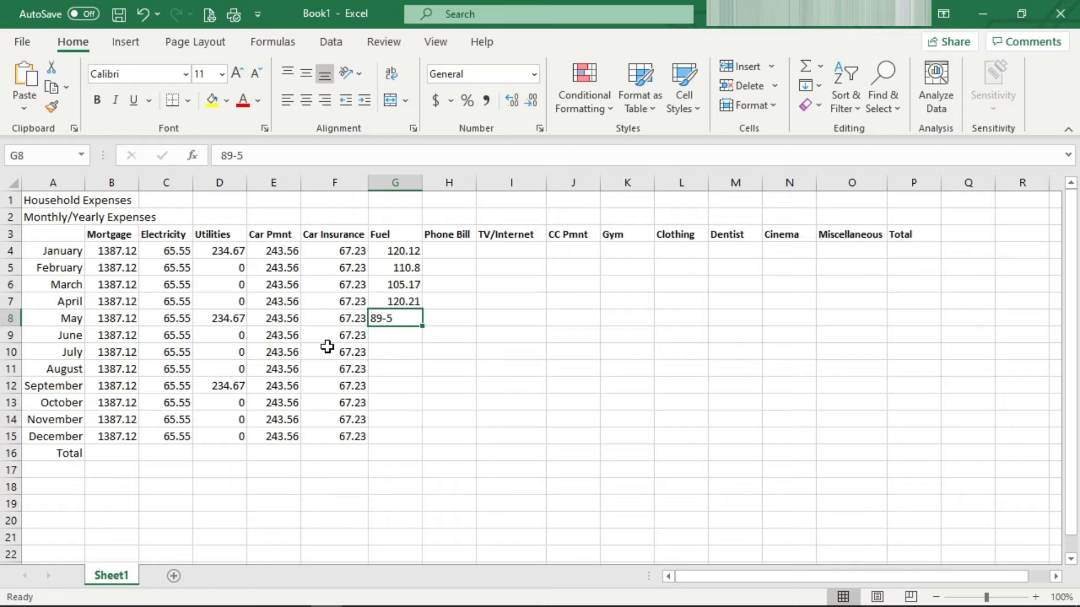
key("BackSpace")
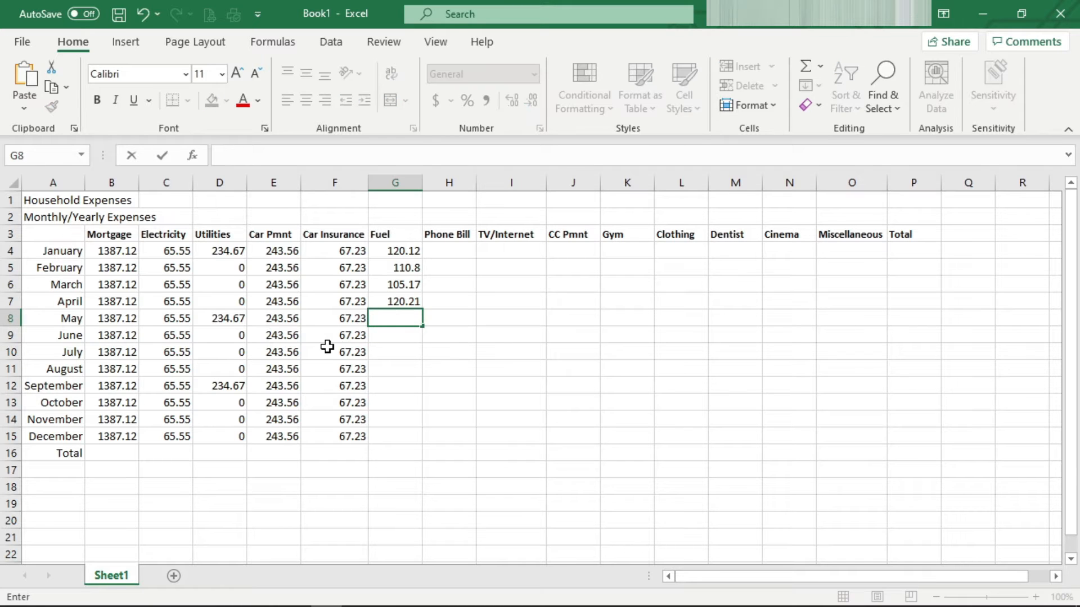
Step: Enter the Fuel amounts 89.89 for May, 90 for June and 100 for July in G8:G10
type("89.89")
key("Return")
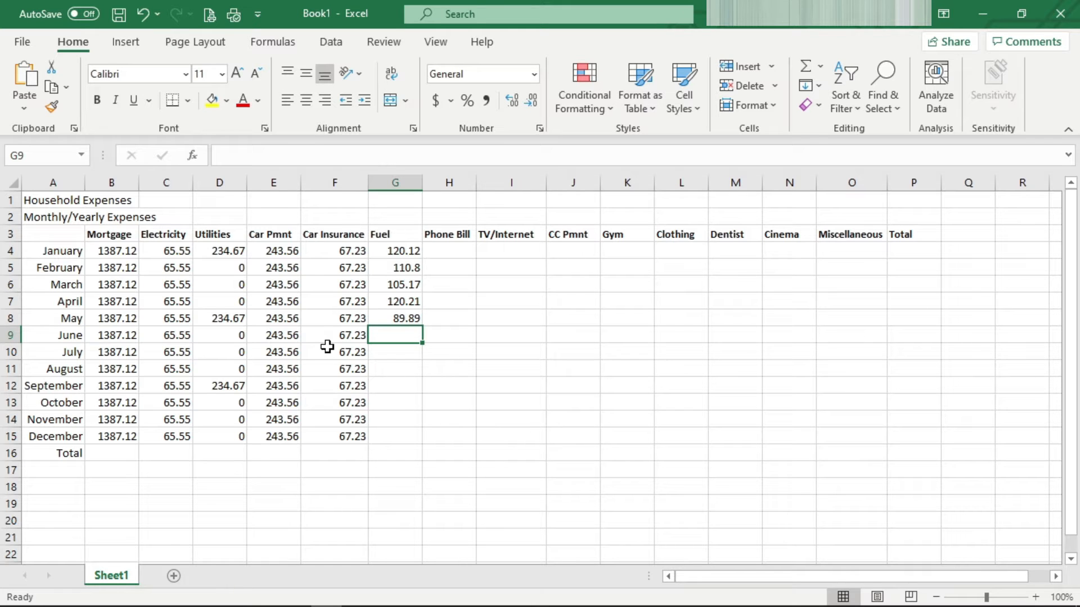
type("90")
key("Return")
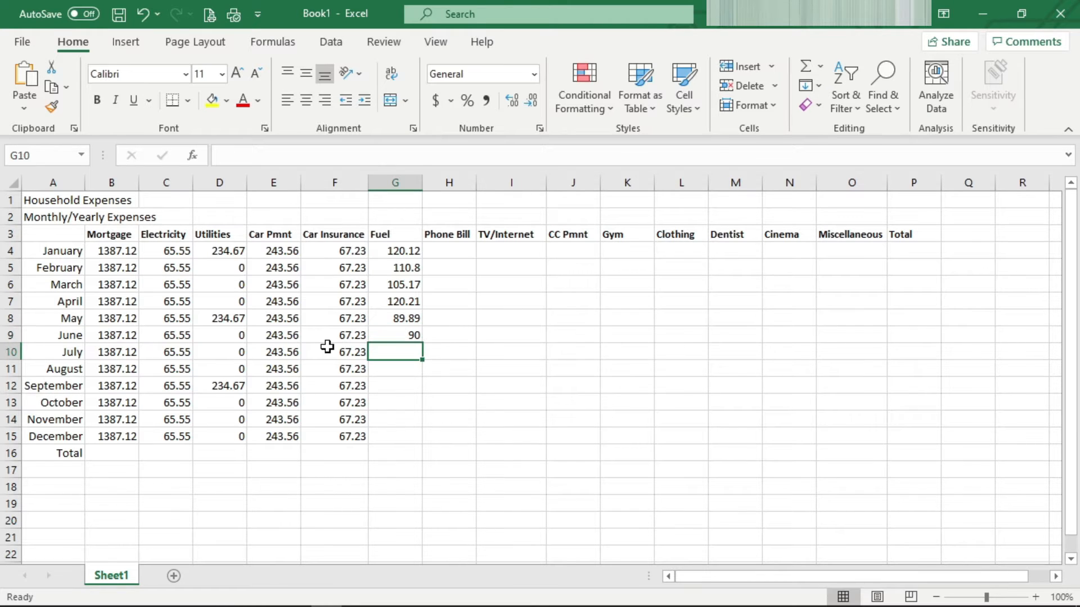
type("100")
key("Return")
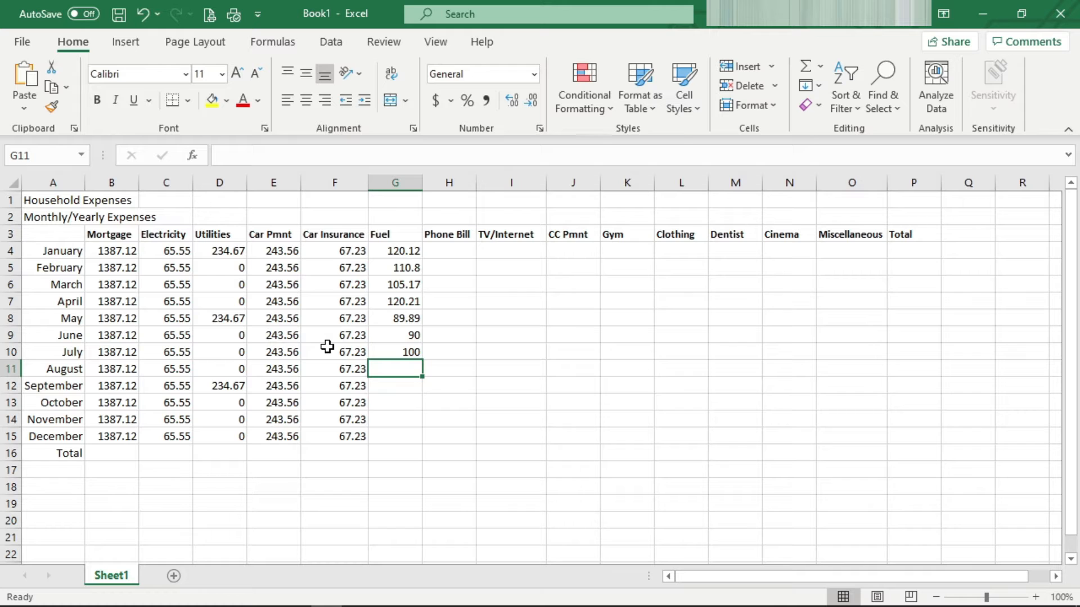
Step: Enter the Fuel amounts 67.9 for August, 55 for September and 120 for October in G11:G13
type("67")
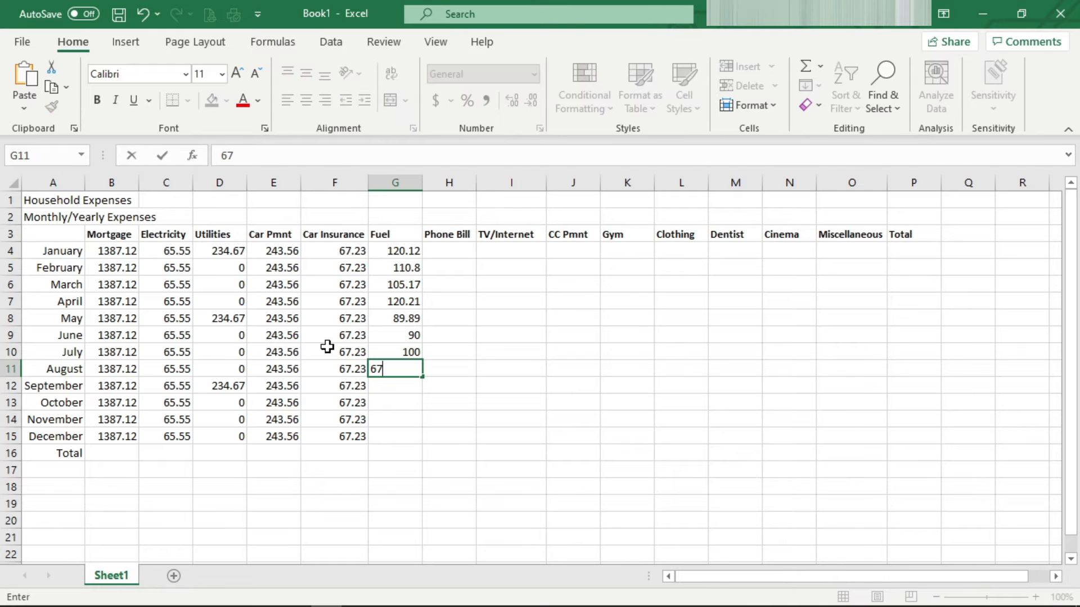
type(".9")
key("Return")
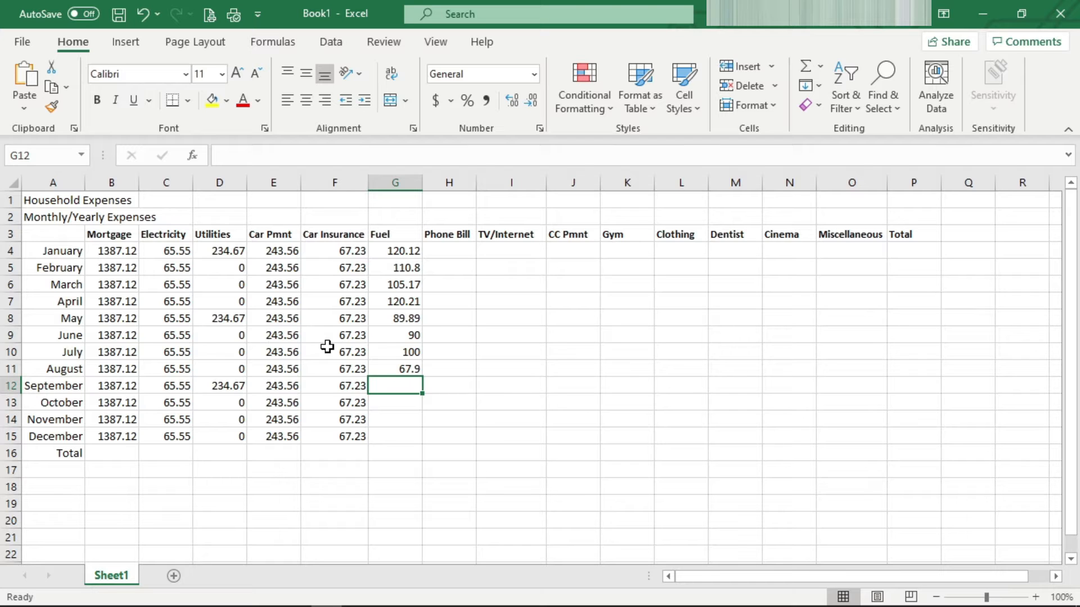
type("55")
key("Return")
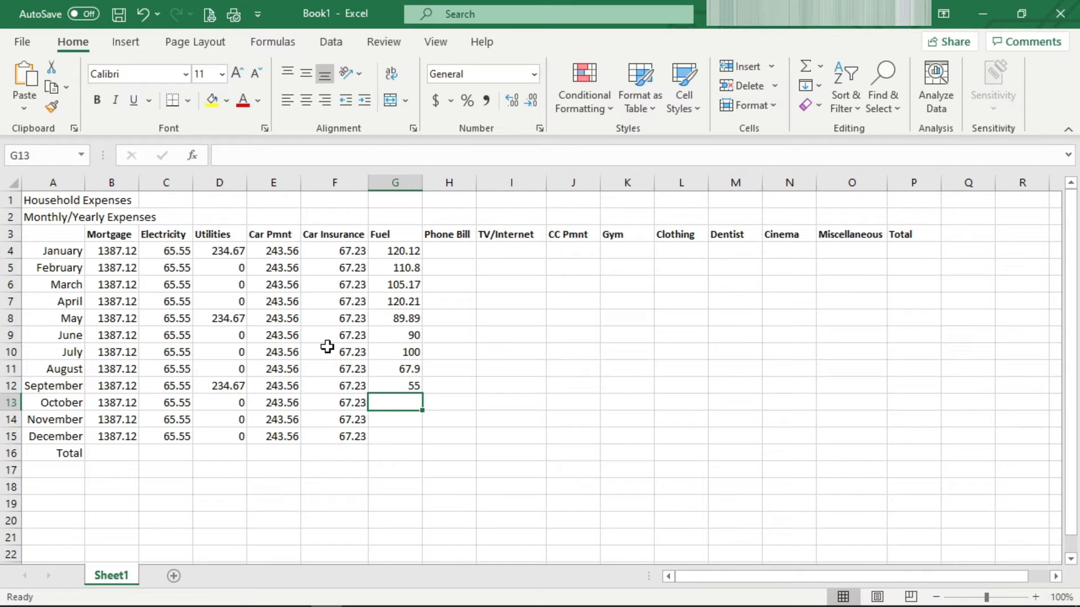
type("120")
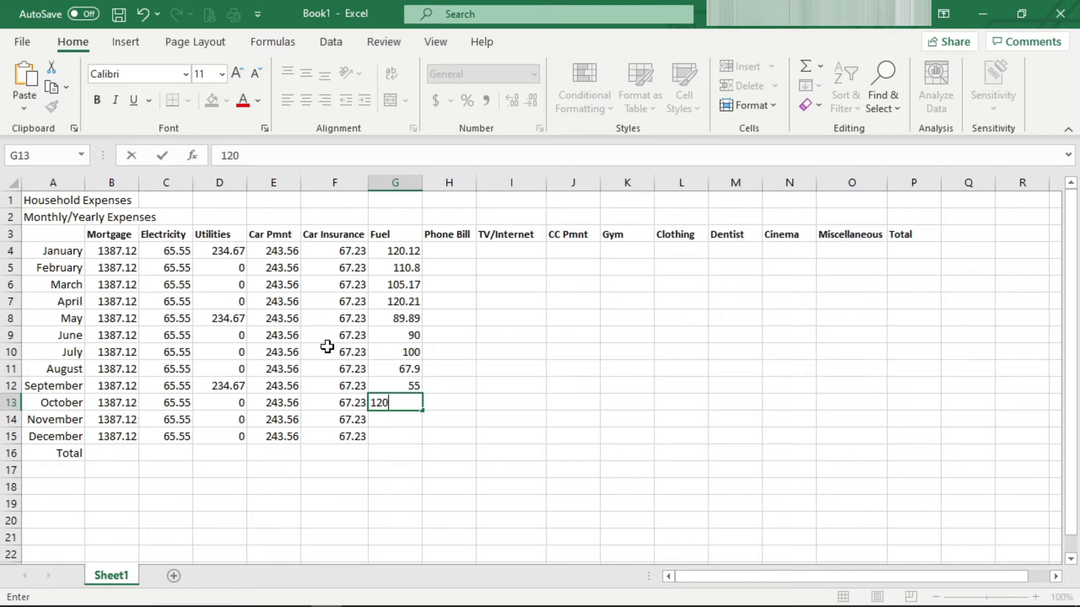
key("Return")
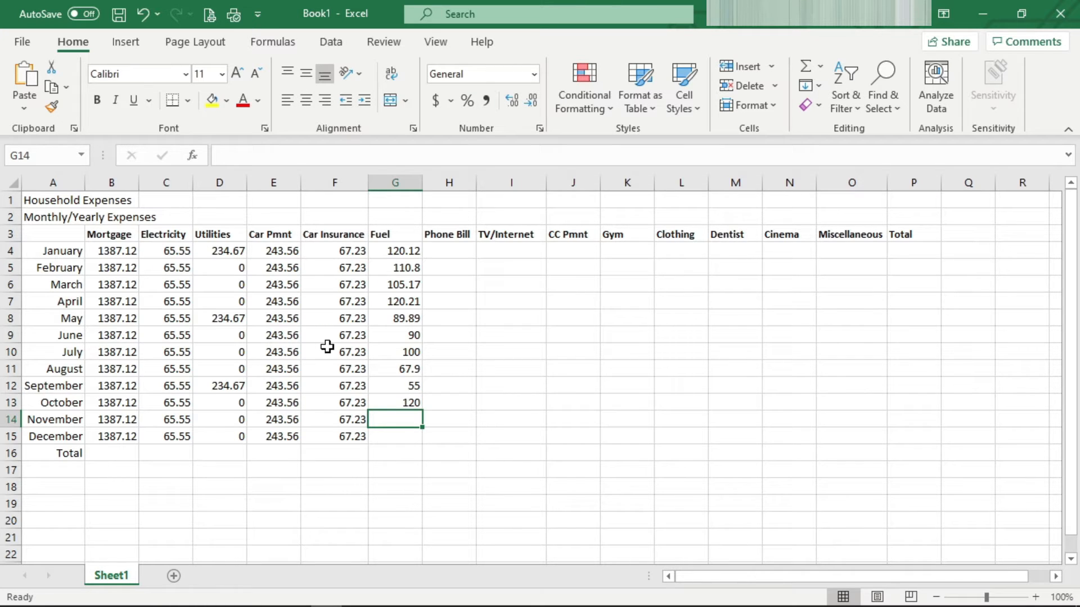
Step: Enter the Fuel amounts 95 for November and 110 for December in G14:G15
type("95")
key("Return")
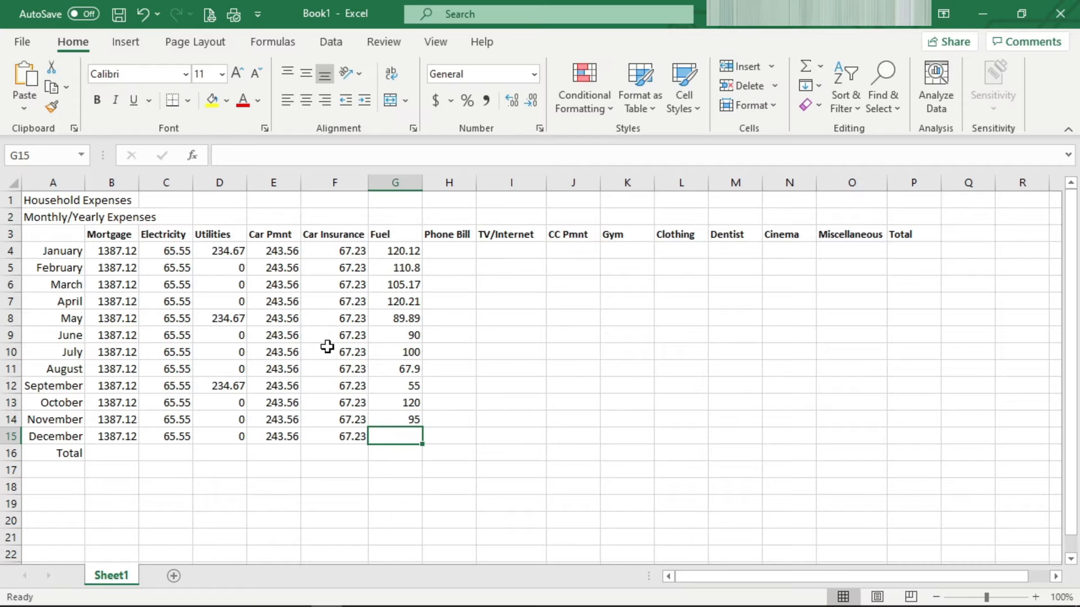
type("110")
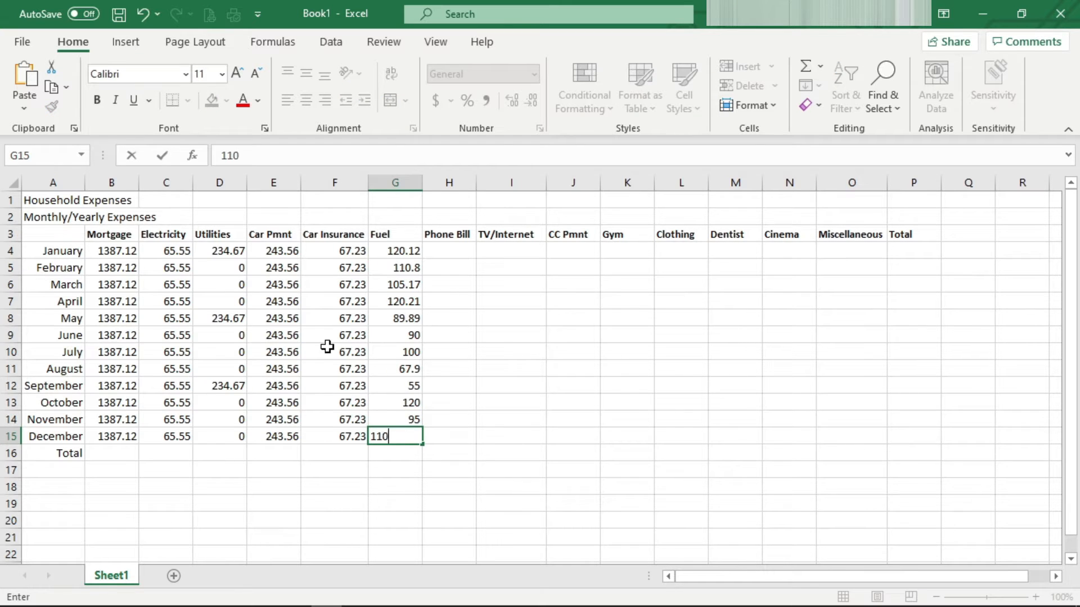
key("Return")
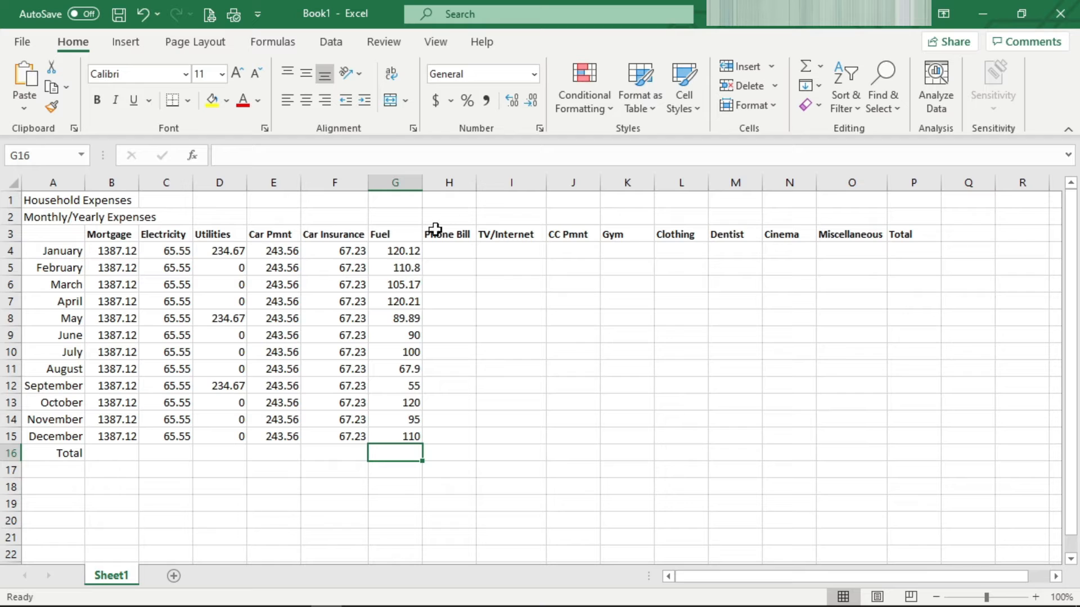
Step: Enter 45.10 as the January Phone Bill amount in H4 and fill it down through December in H15
left_click(441, 250)
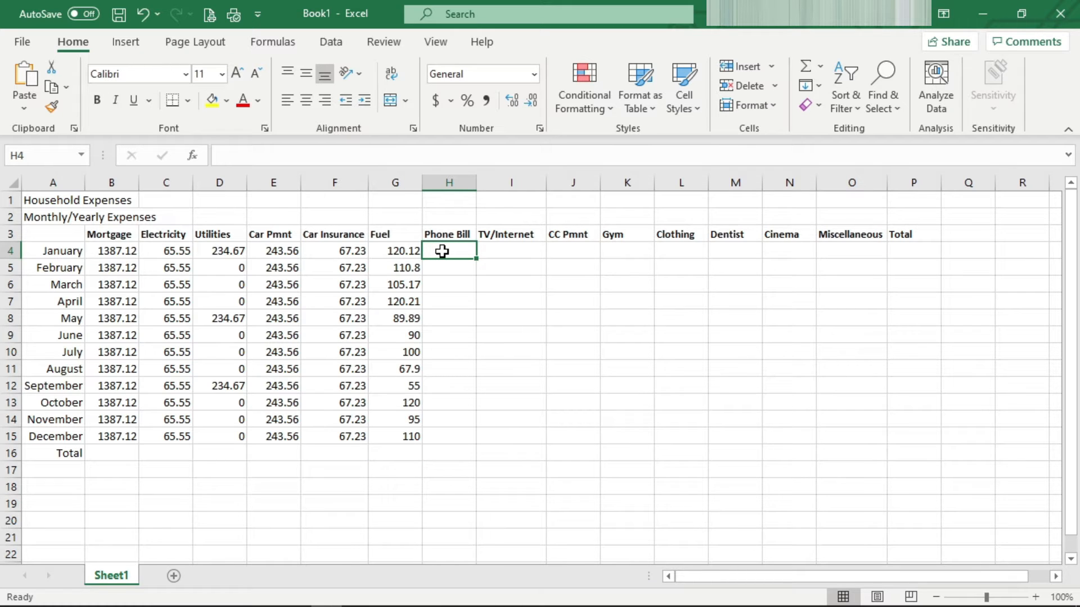
type("45.1")
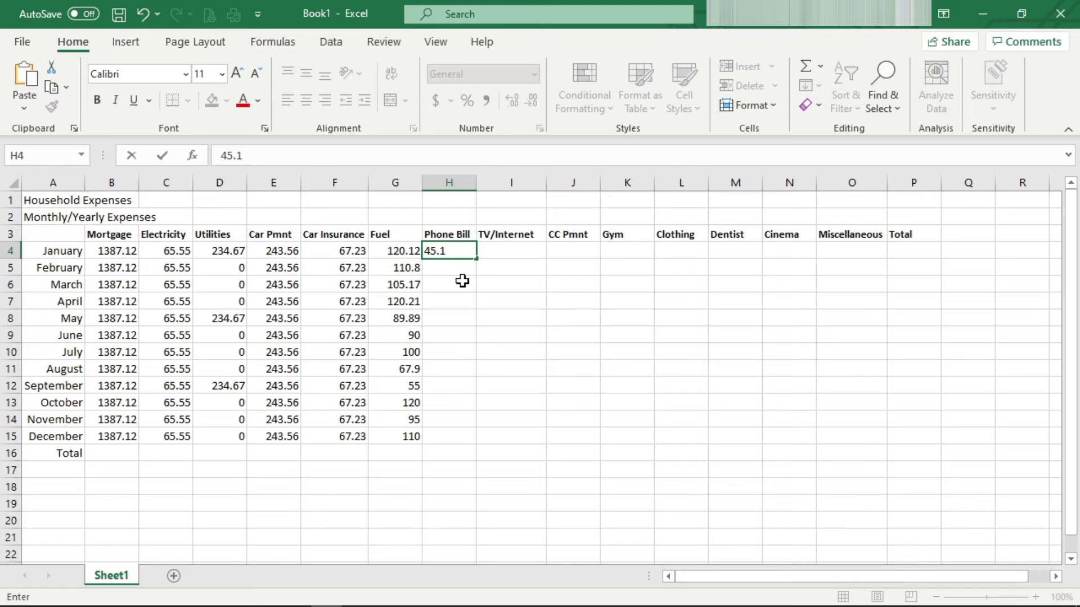
type("0")
key("Return")
left_click(448, 254)
left_click_drag(476, 259, 442, 437)
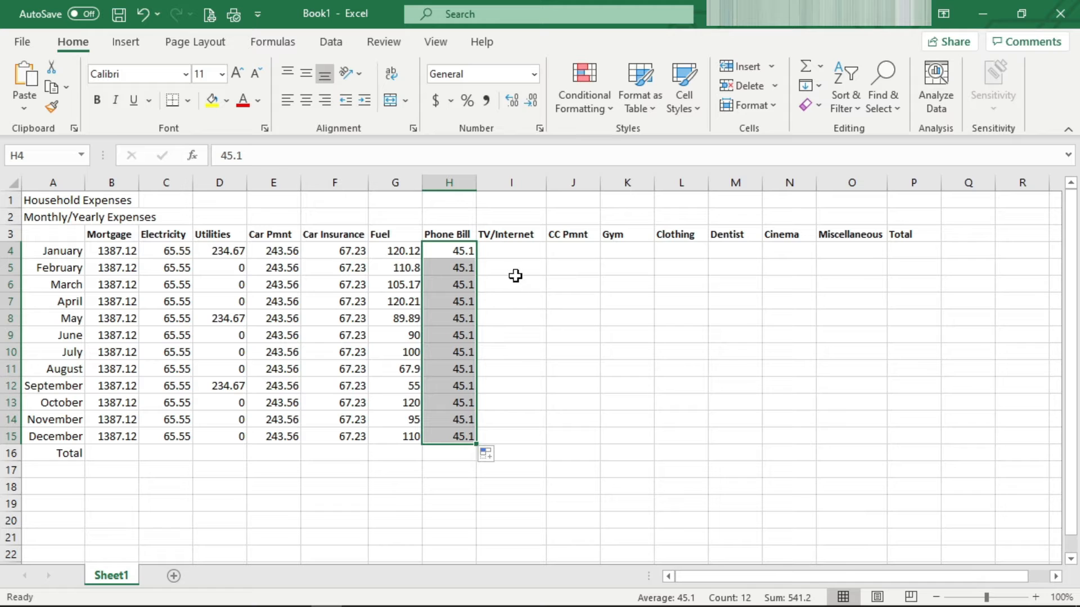
Step: Enter 125.78 as the January TV/Internet amount in I4 and fill it down through December in I15
left_click(514, 251)
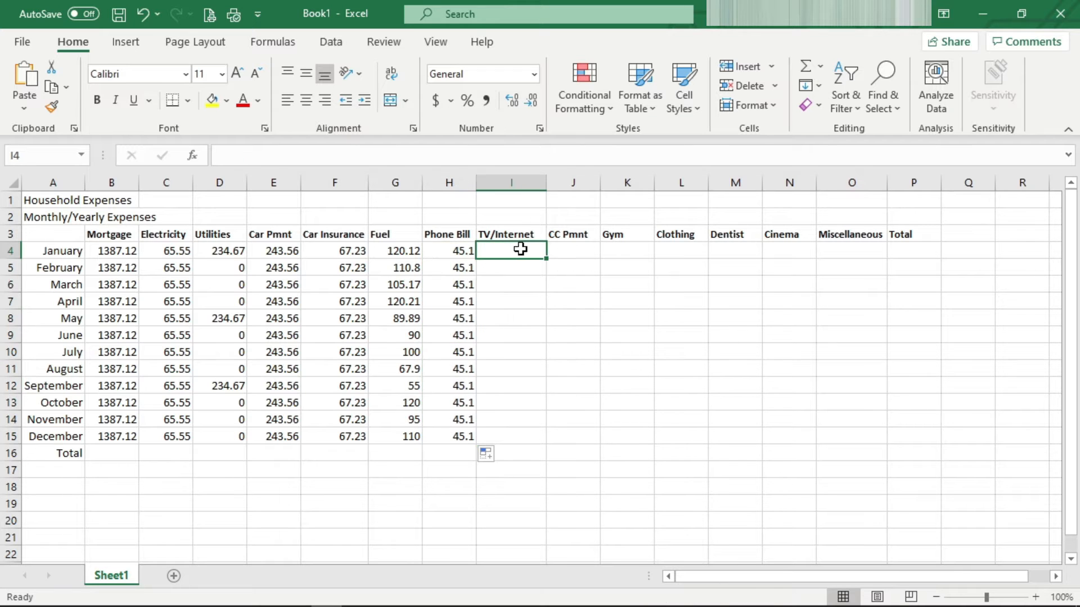
type("12")
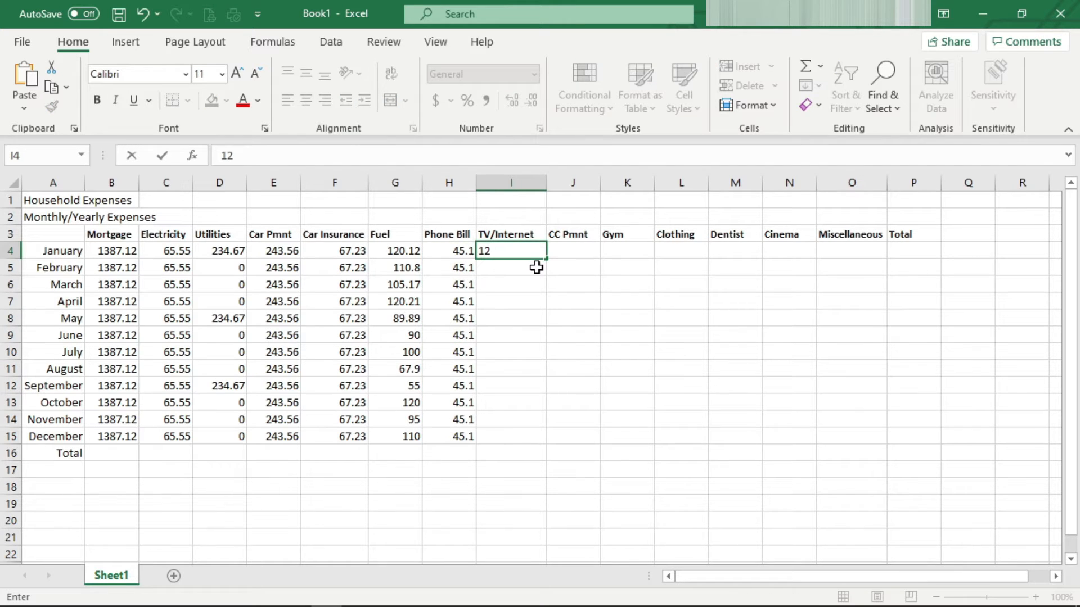
type("5.78")
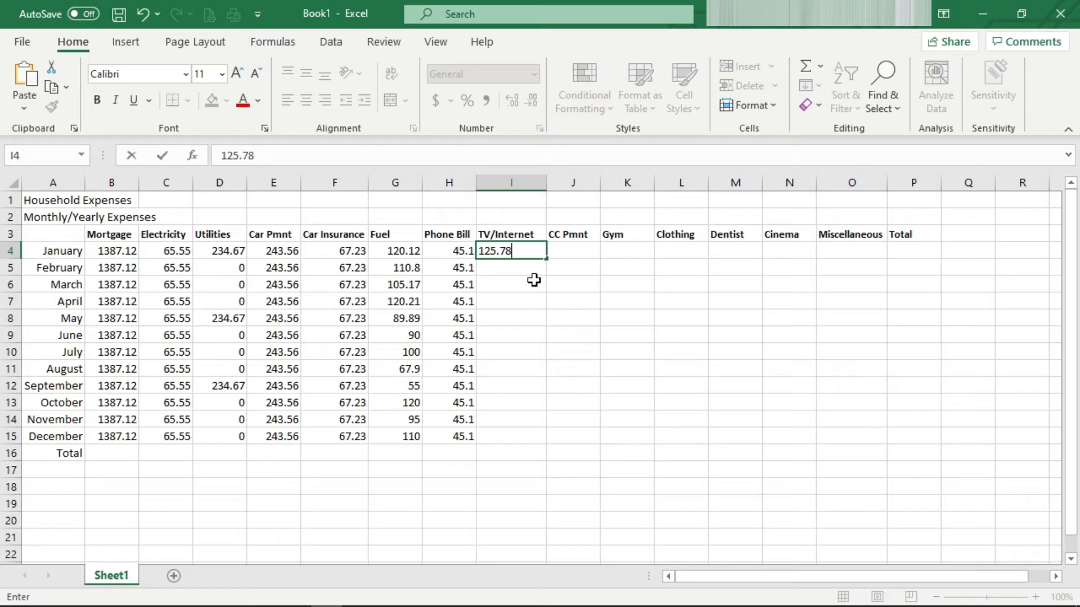
left_click(518, 298)
left_click(514, 250)
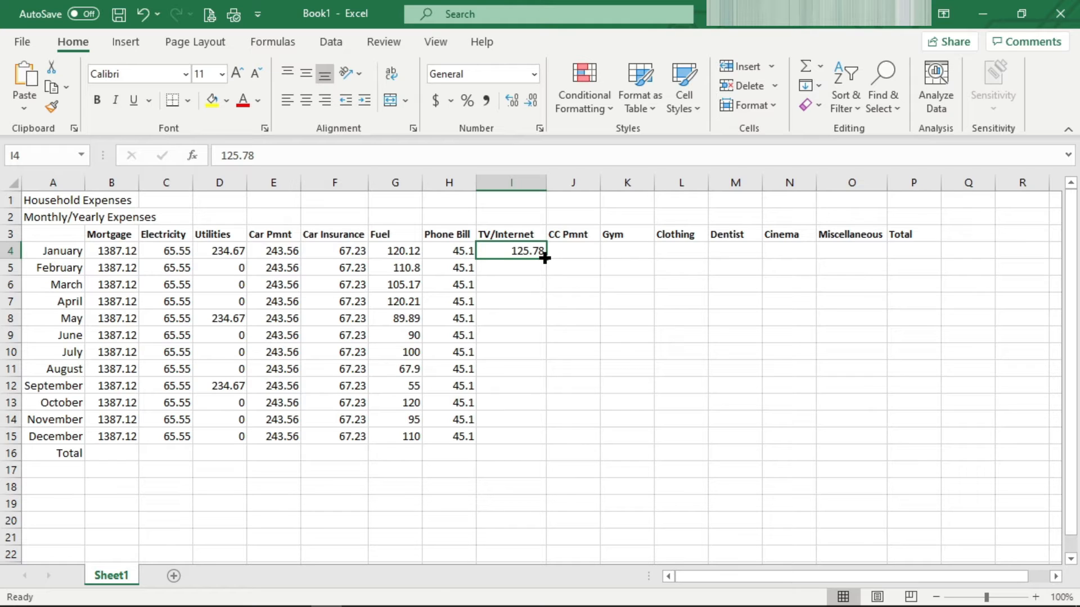
left_click_drag(544, 258, 540, 440)
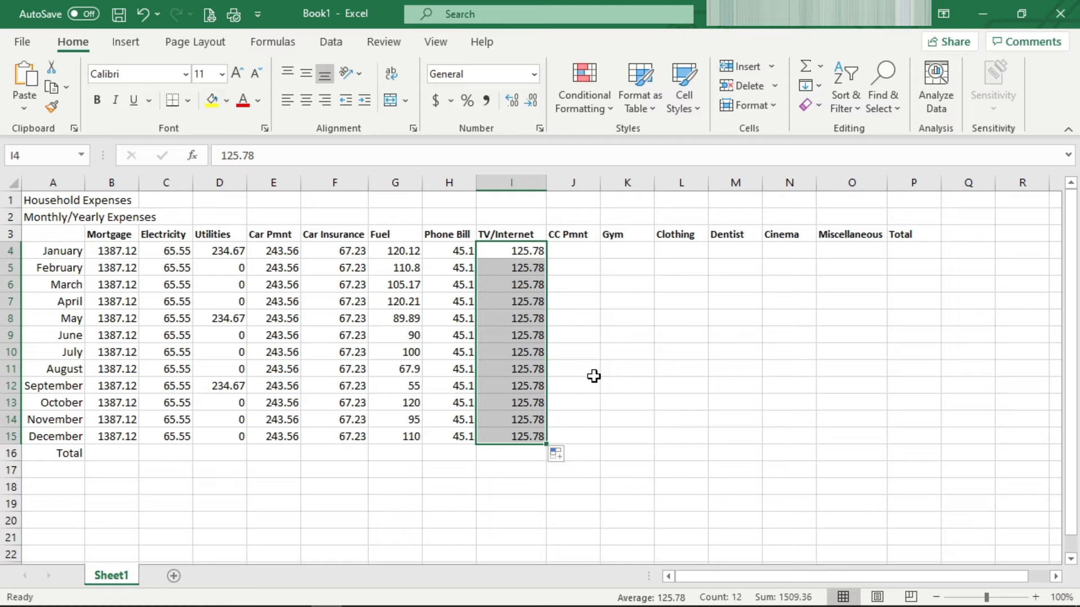
Step: Enter 72.16 as the January CC Pmnt amount in J4 and fill it down through December in J15
left_click(587, 252)
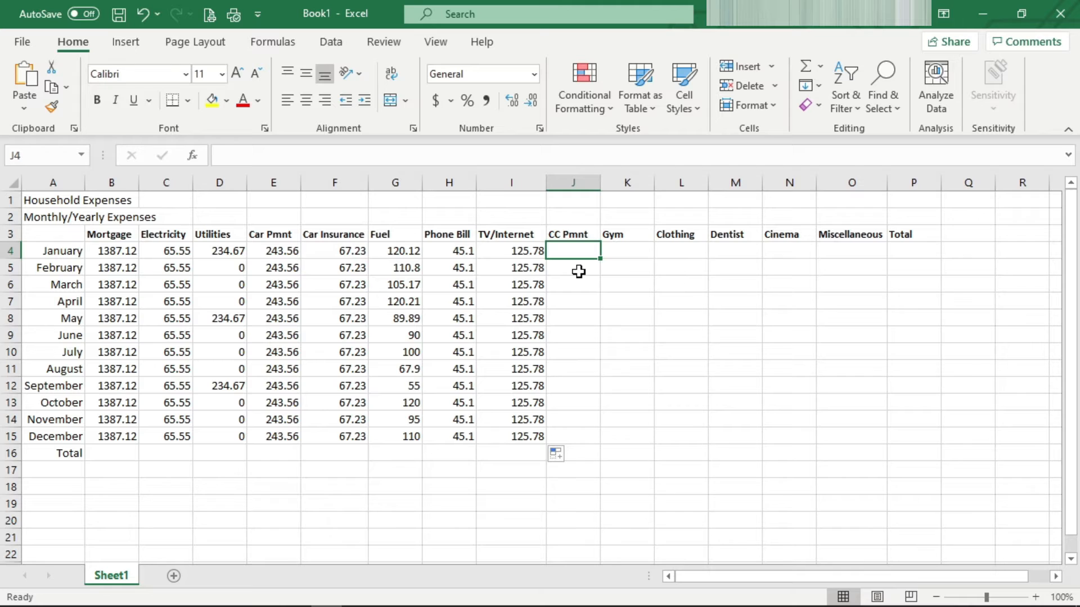
type("72.")
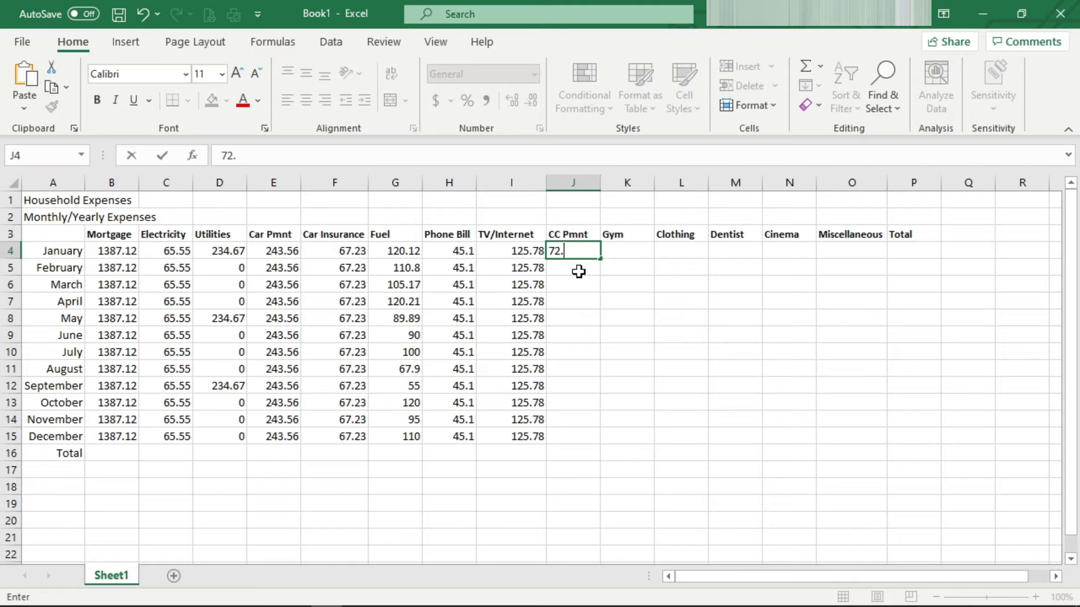
type("16")
left_click(571, 301)
left_click(578, 251)
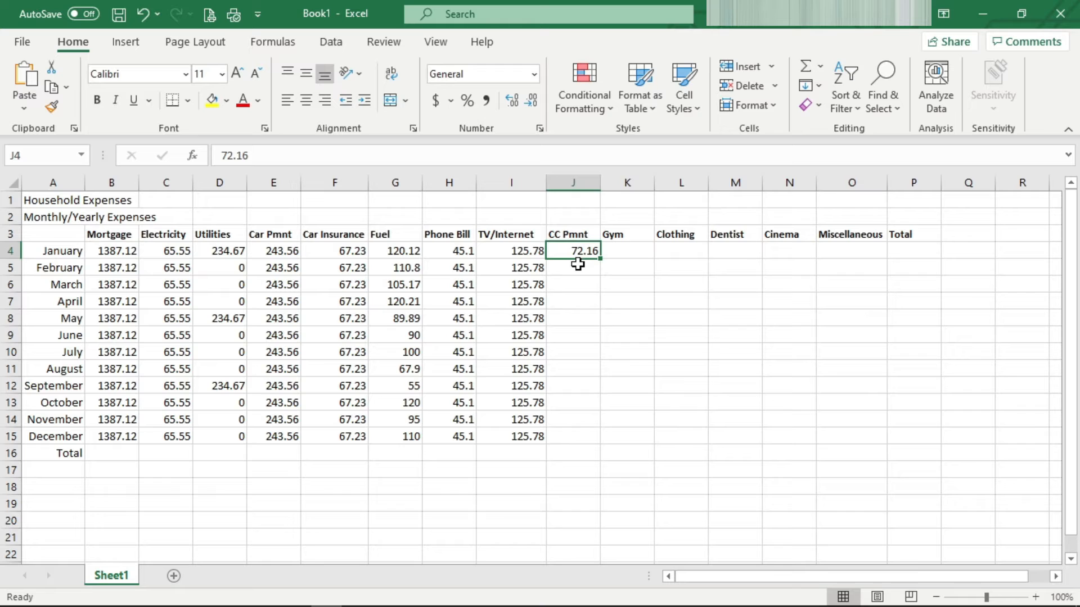
left_click_drag(601, 258, 565, 435)
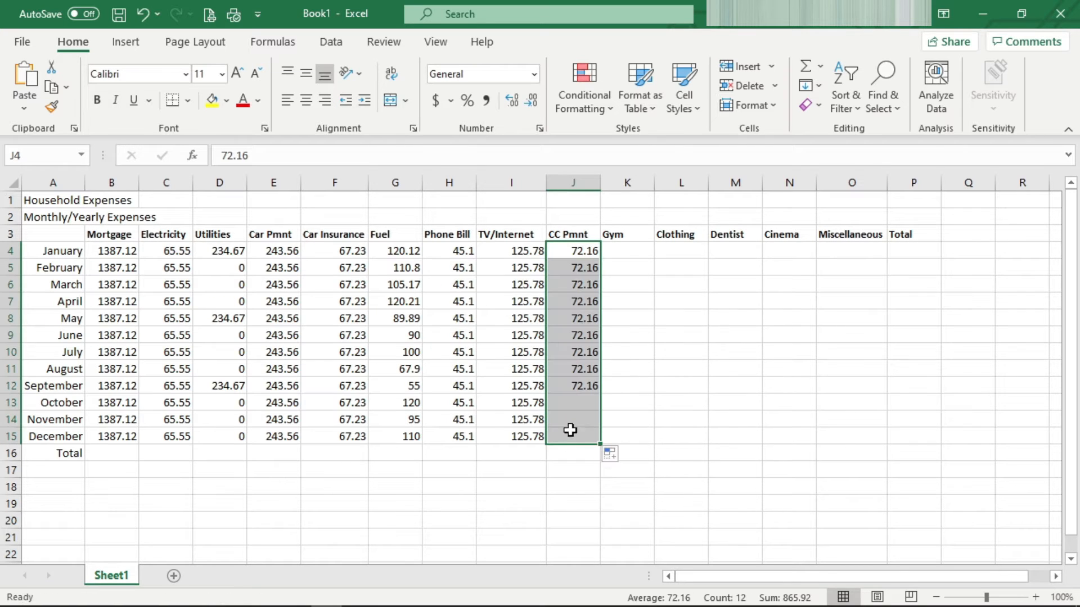
Step: Enter 28.99 as the January Gym amount in K4 and fill it down through August in K11
left_click(635, 246)
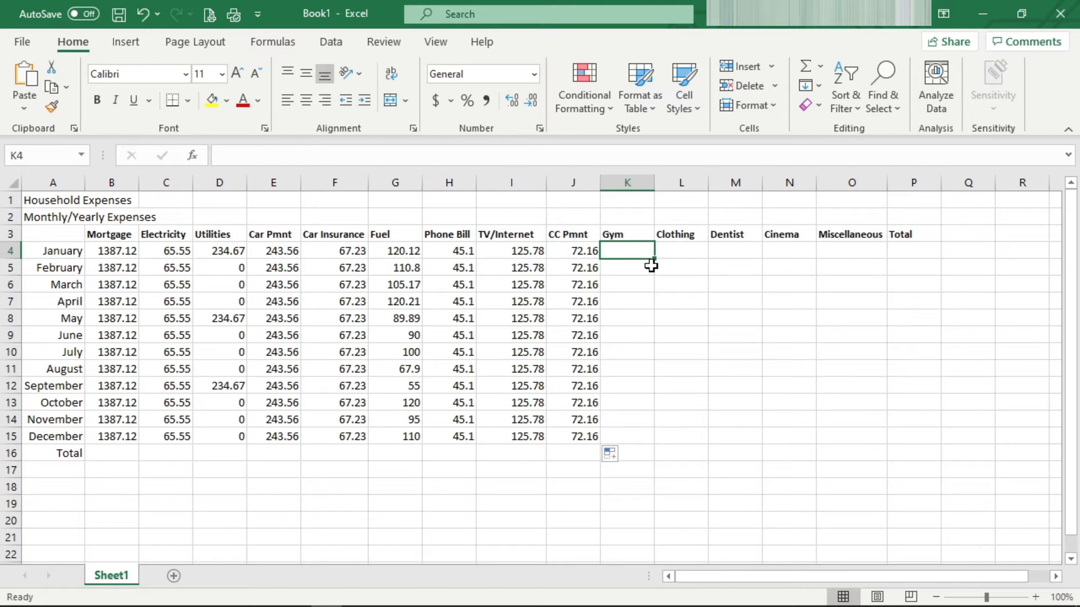
type("28.")
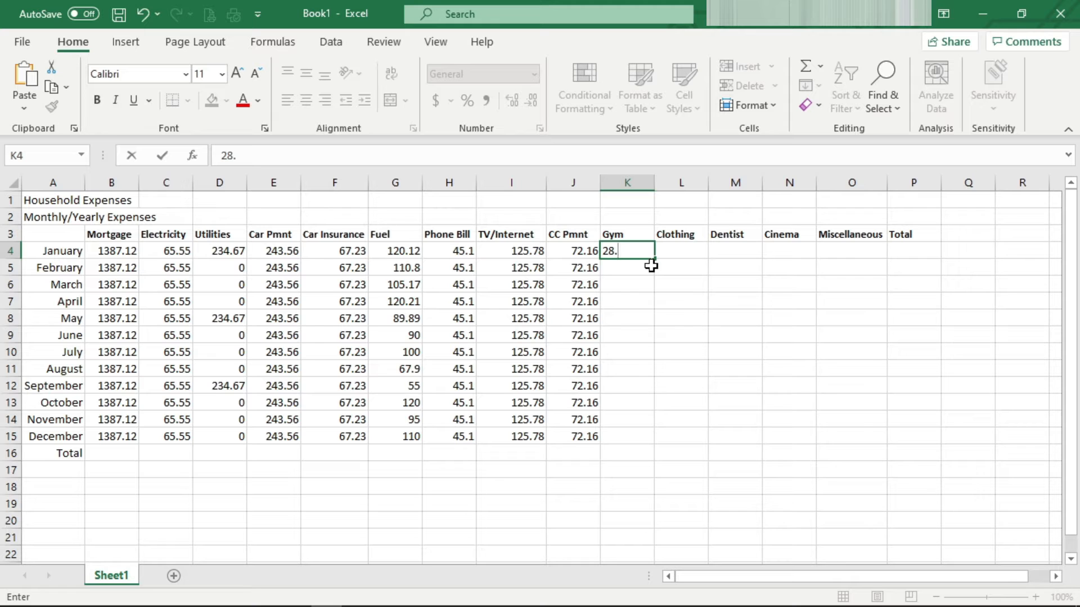
type("99")
key("Return")
key("Return")
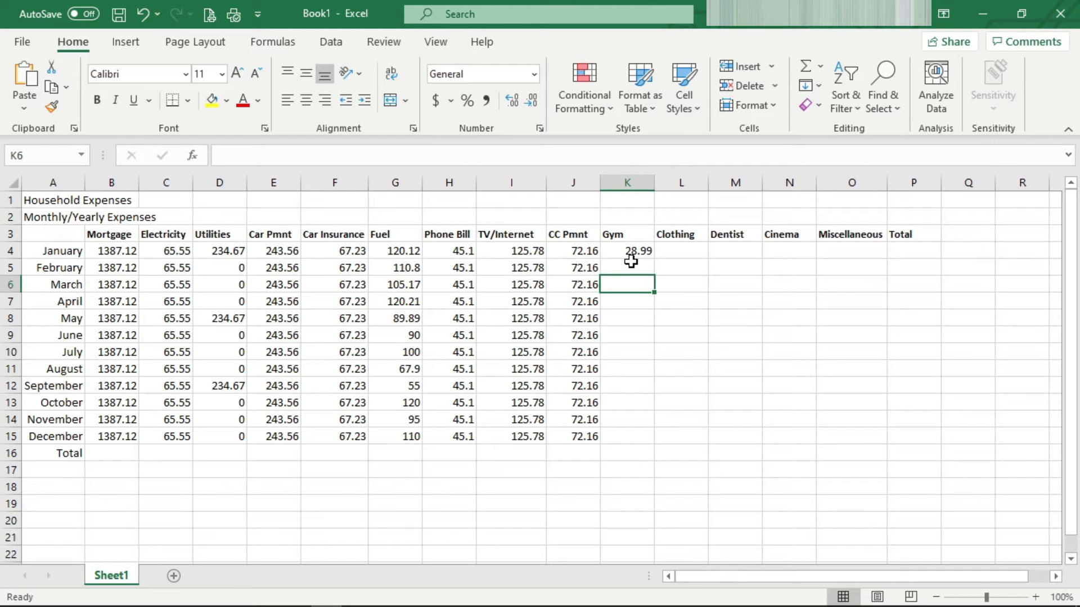
left_click(629, 252)
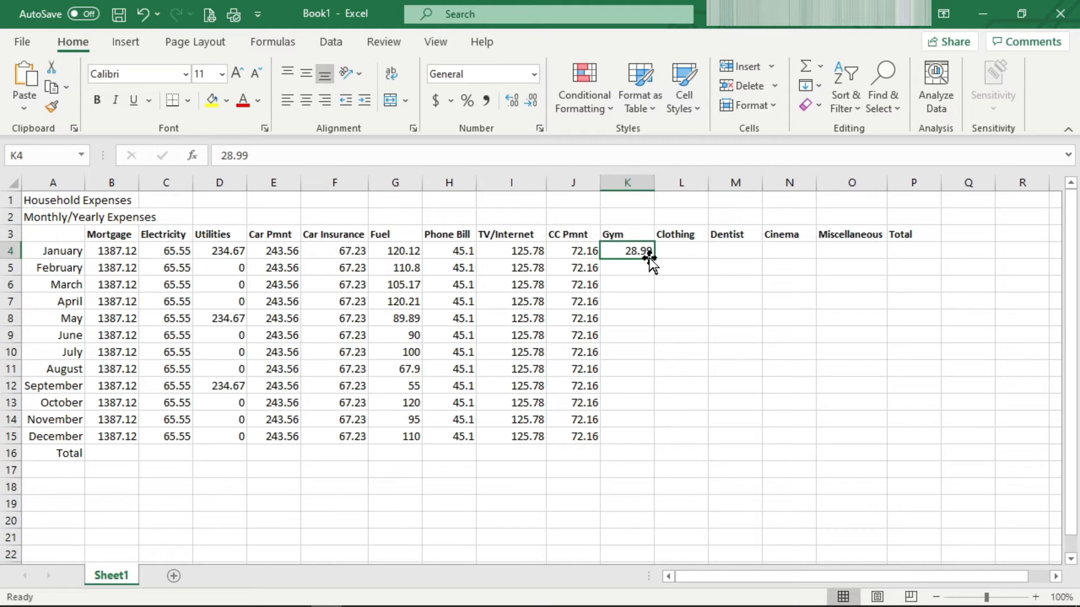
left_click_drag(650, 258, 621, 382)
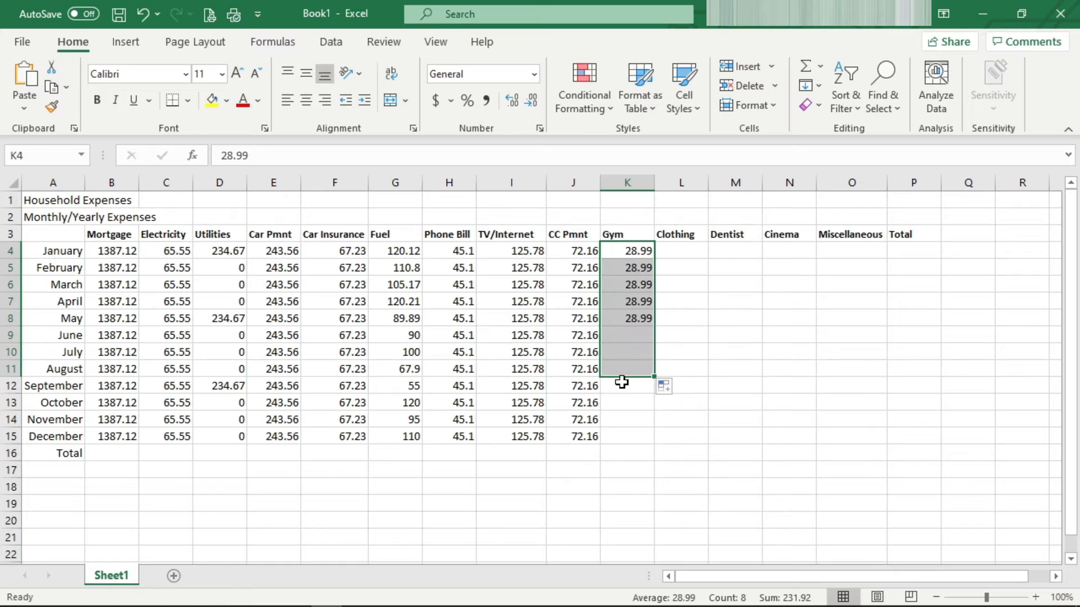
Step: Enter the Gym amounts 0 for September and 62.98 for October in K12:K13
left_click(621, 388)
type("0")
key("Return")
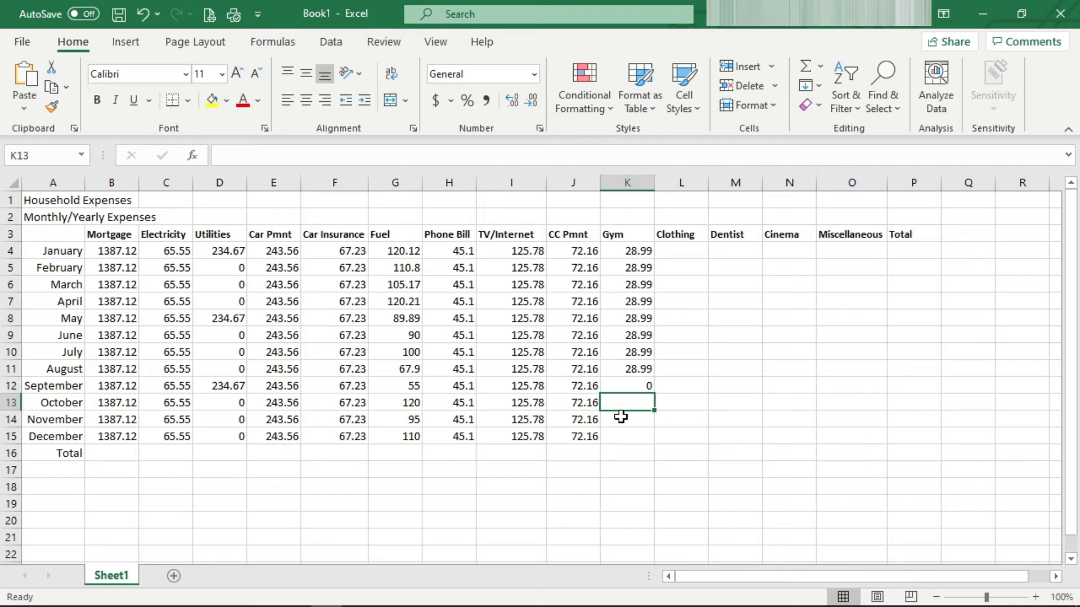
type("62.98")
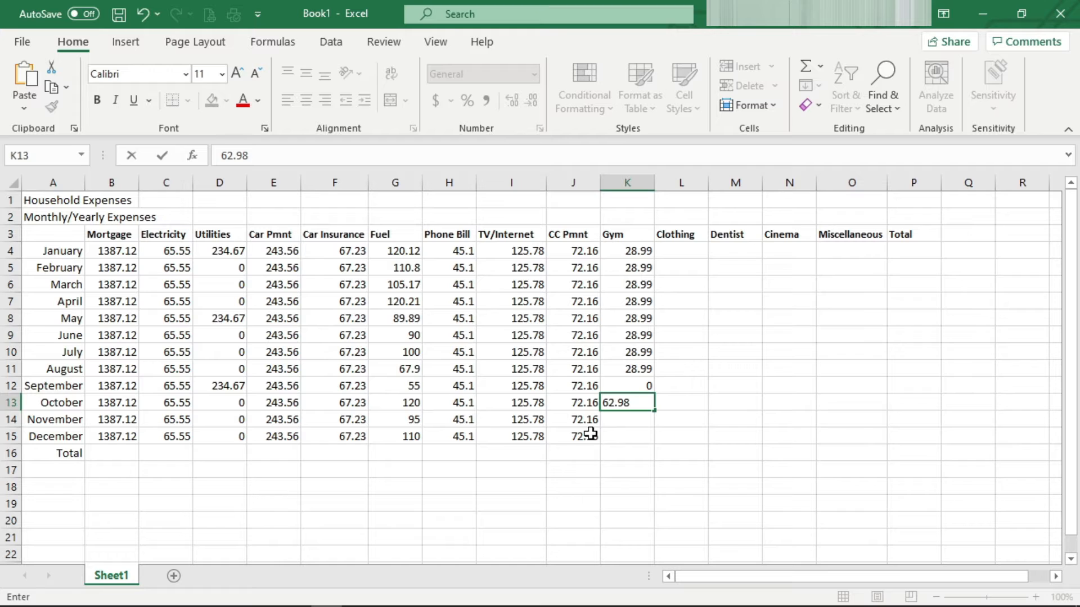
left_click(590, 435)
left_click(628, 403)
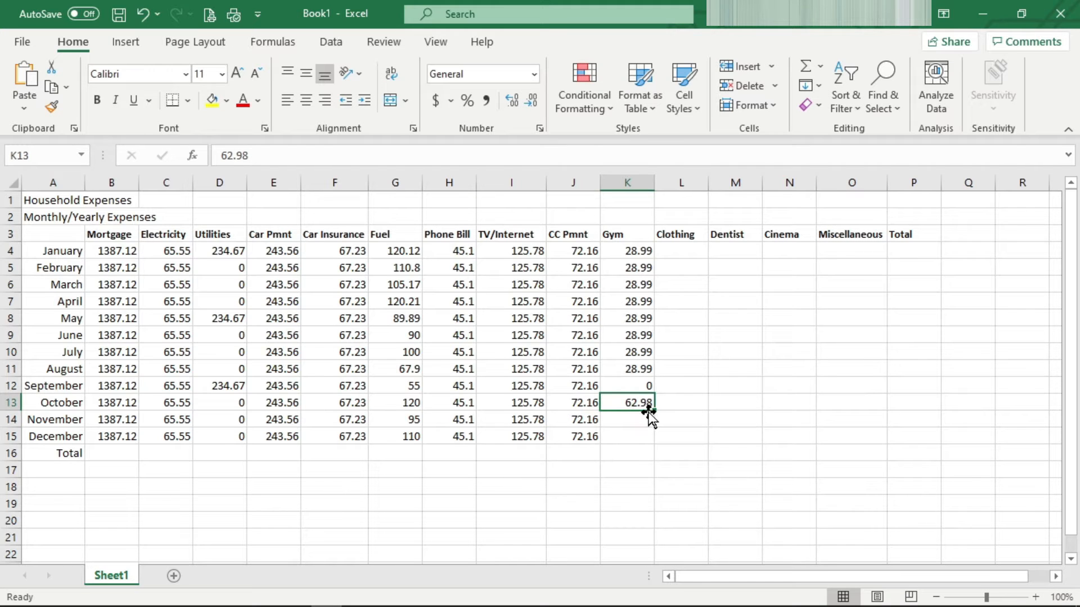
Step: Enter 28.99 as the November Gym amount in K14 and fill it down to December in K15
left_click(647, 421)
type("2")
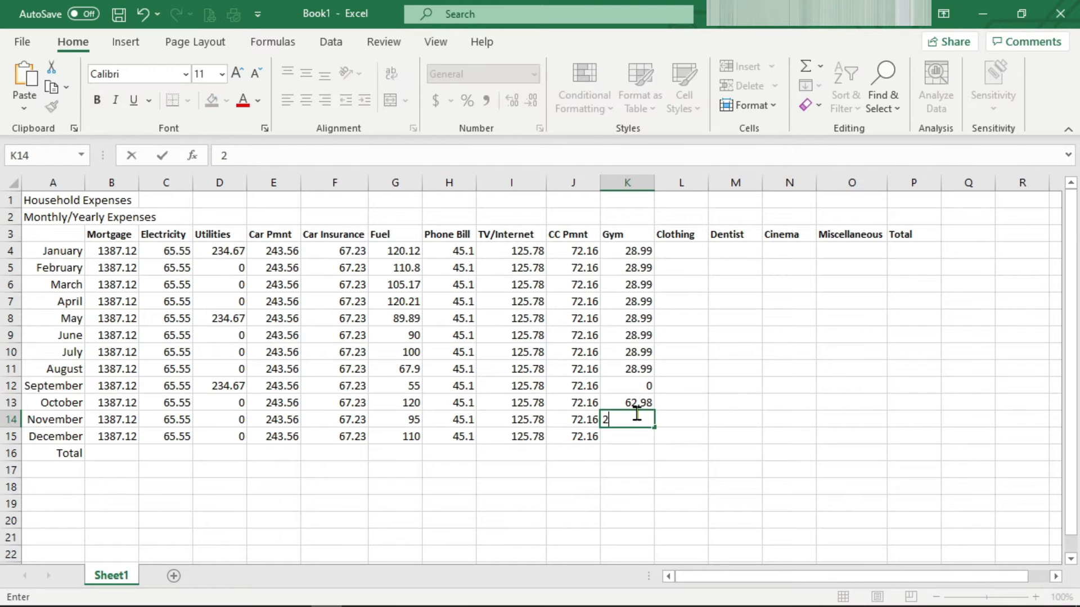
type("8.99")
key("Return")
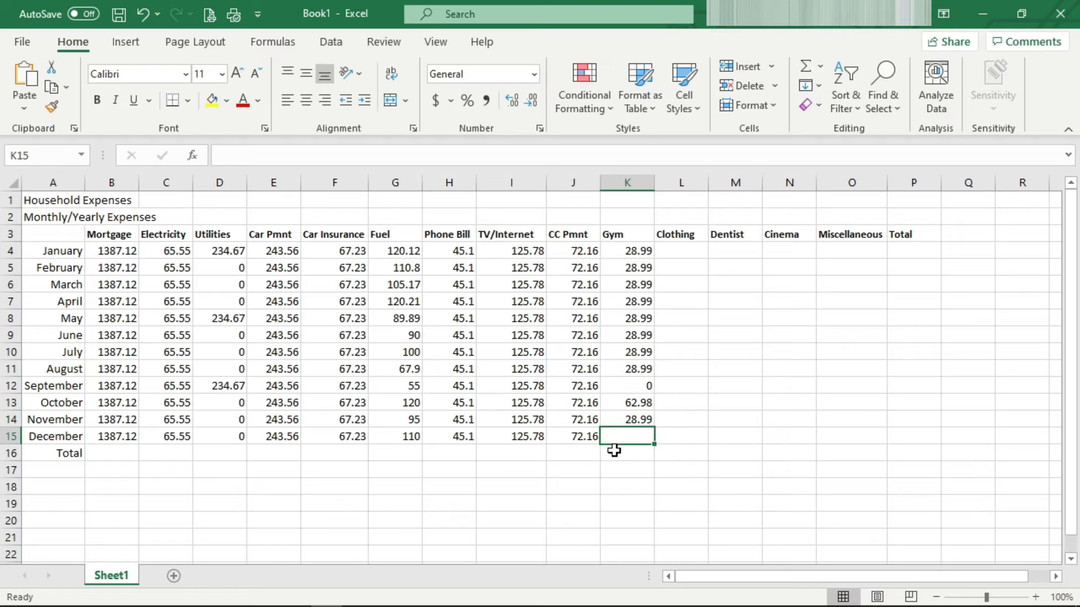
left_click(636, 423)
left_click_drag(654, 427, 650, 434)
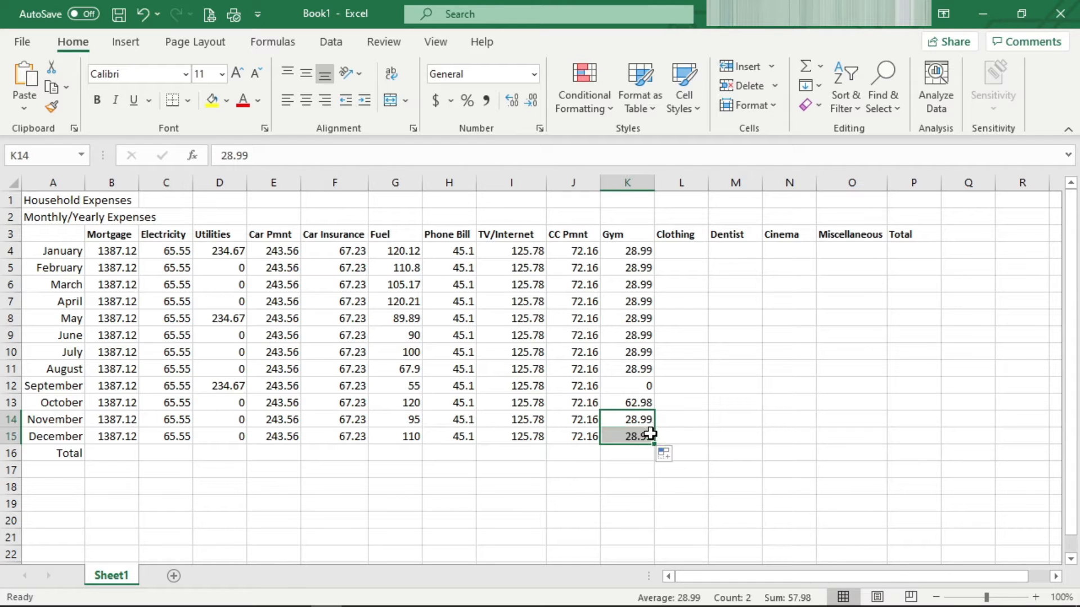
Step: Enter the January to April Clothing amounts 150, 67, 0 and 0 in L4:L7
left_click(690, 251)
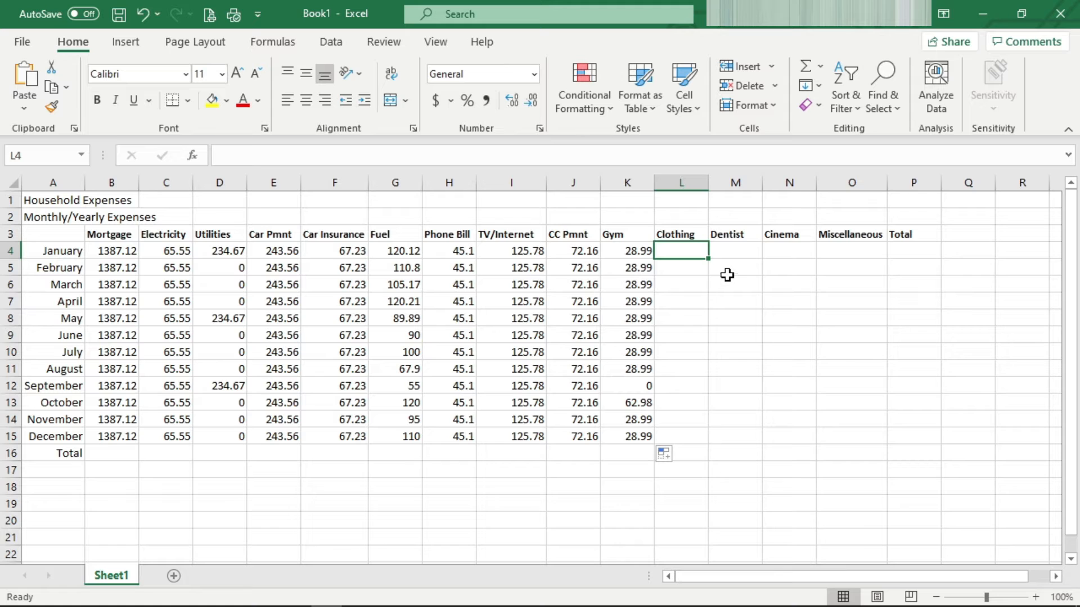
type("150")
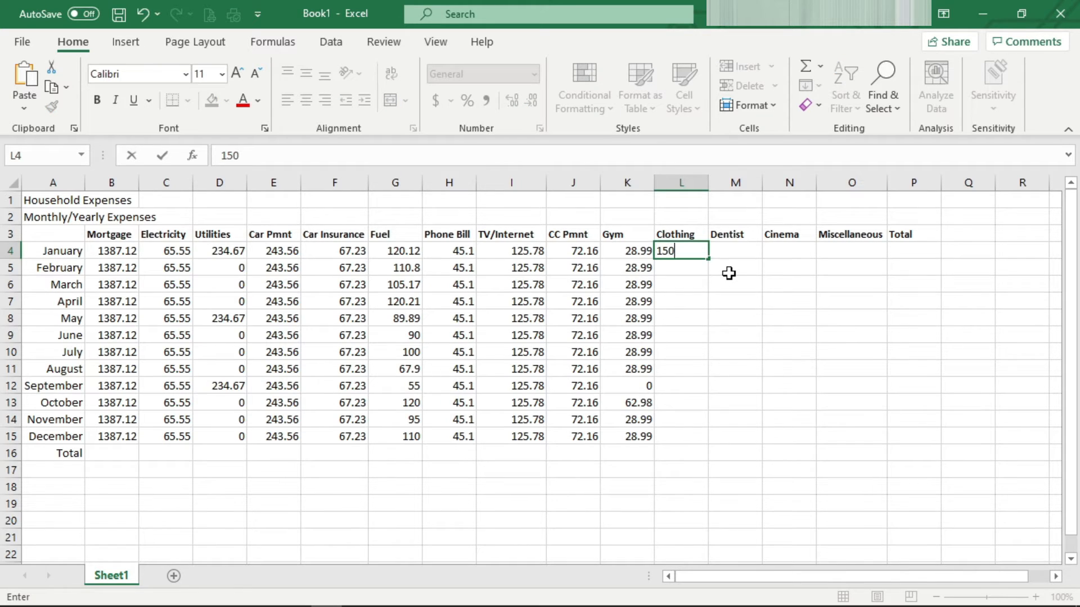
key("Return")
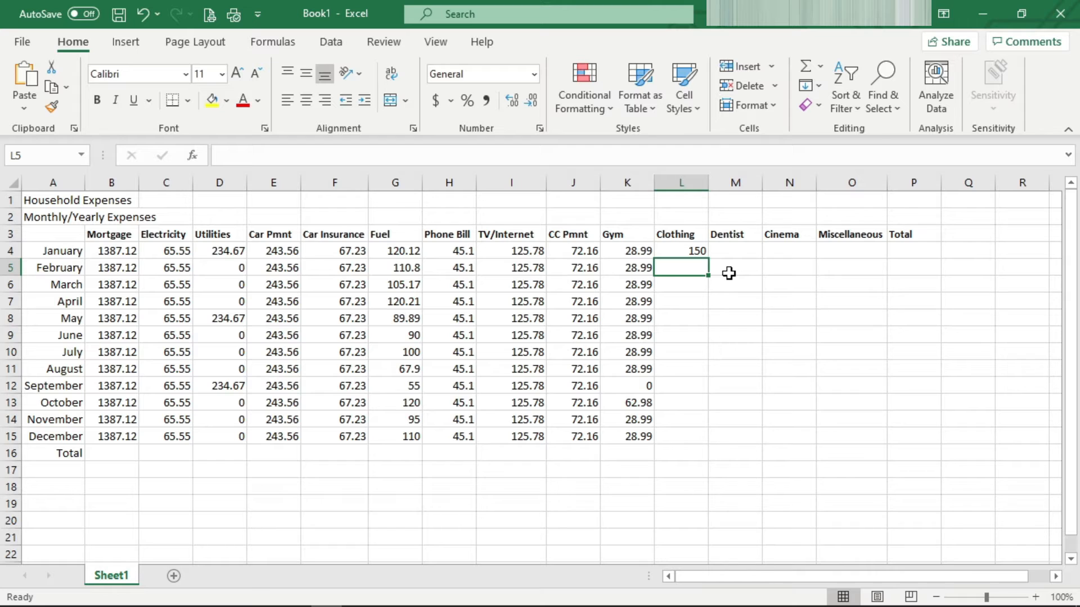
type("67")
key("Return")
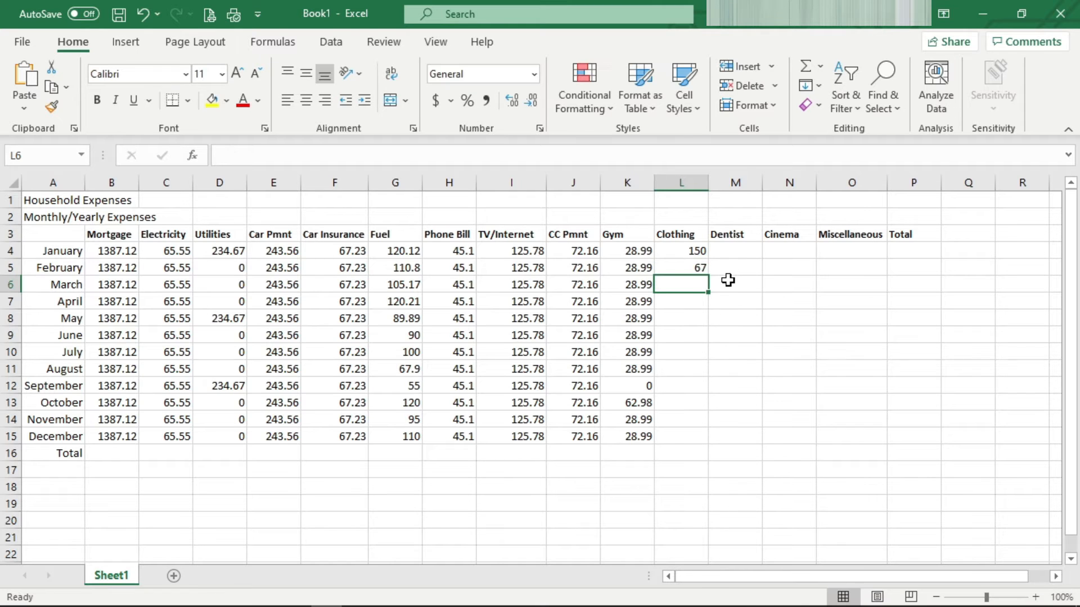
type("0")
key("Return")
type("0")
key("Return")
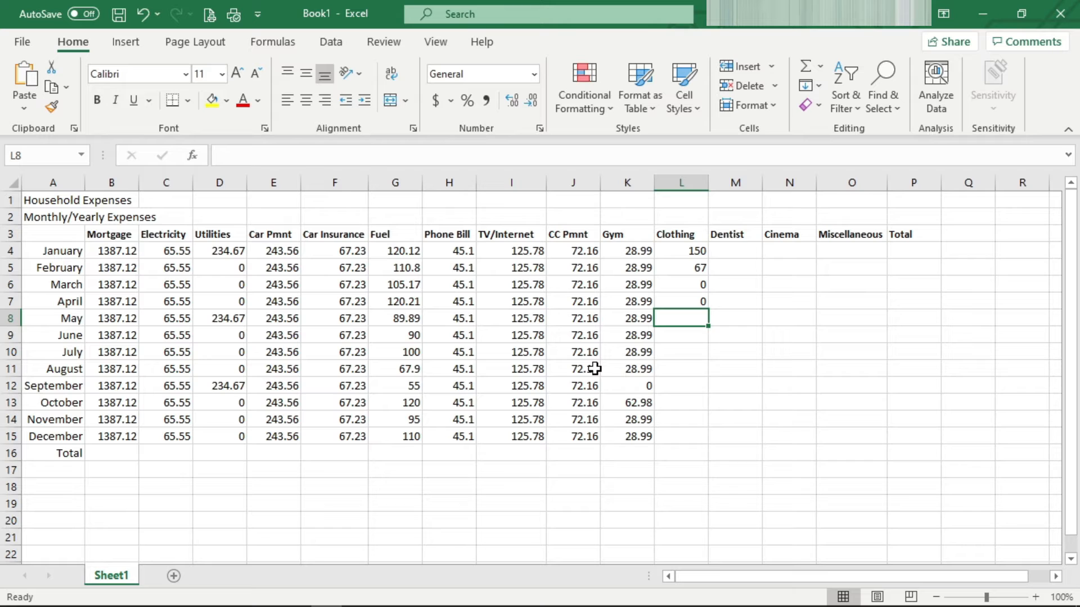
Step: Enter the Clothing amounts 89 for May and 0 for June, July and August in L8:L11
type("89")
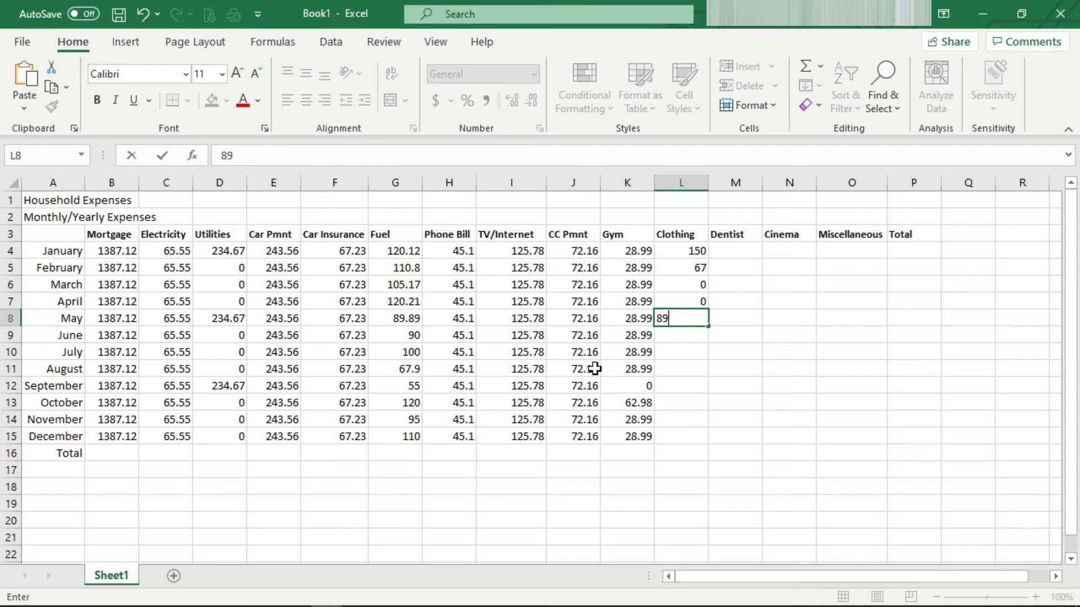
key("Return")
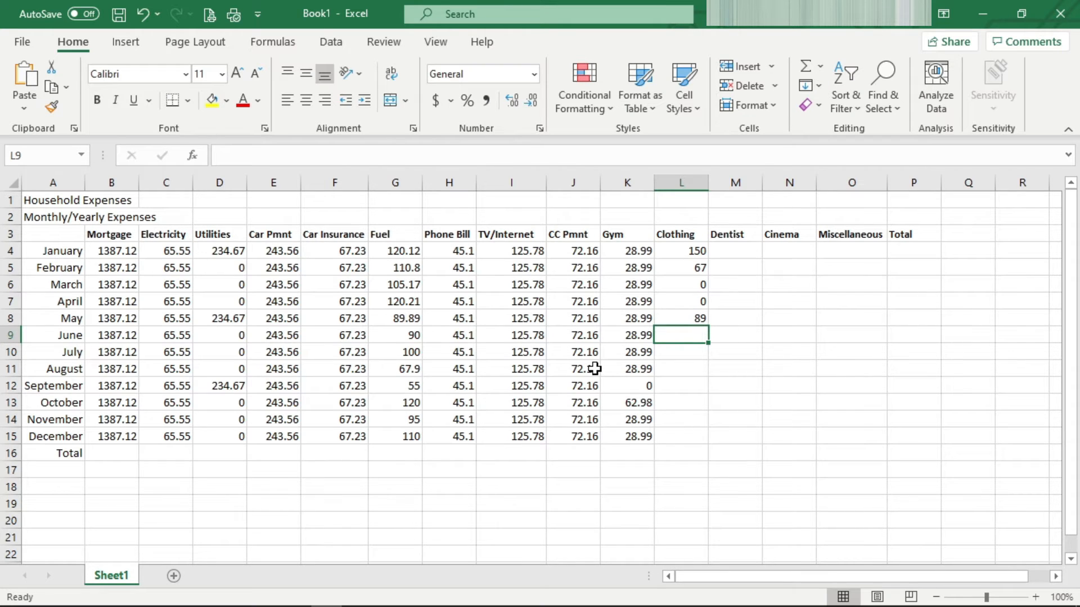
type("0")
key("Return")
type("0")
type("0")
key("Return")
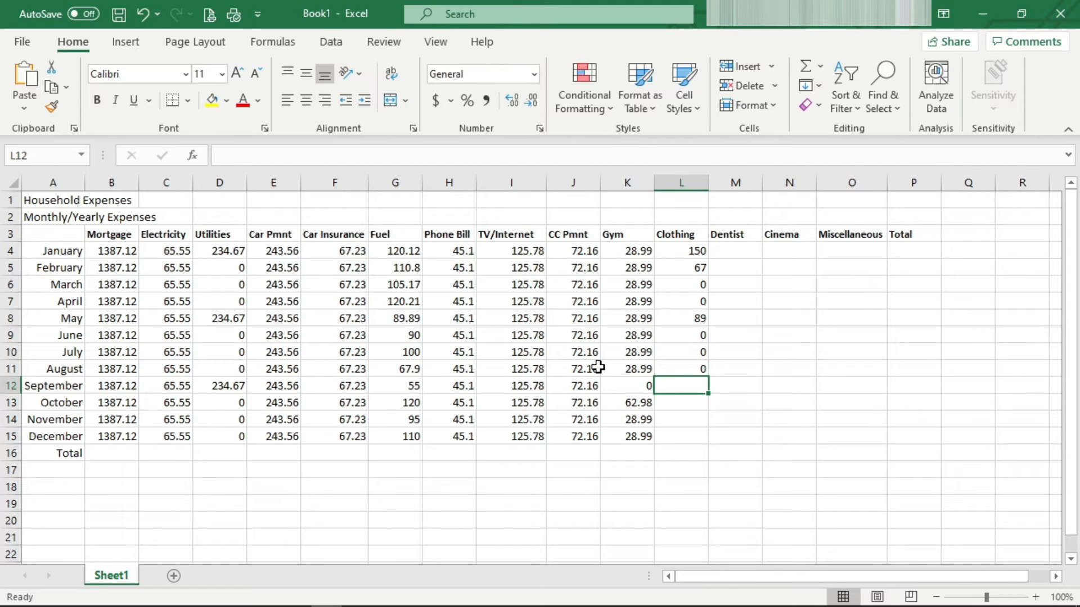
Step: Enter the September to December Clothing amounts 34, 0, 0 and 200 in L12:L15
type("34")
key("Return")
type("0")
key("Return")
type("0")
key("Return")
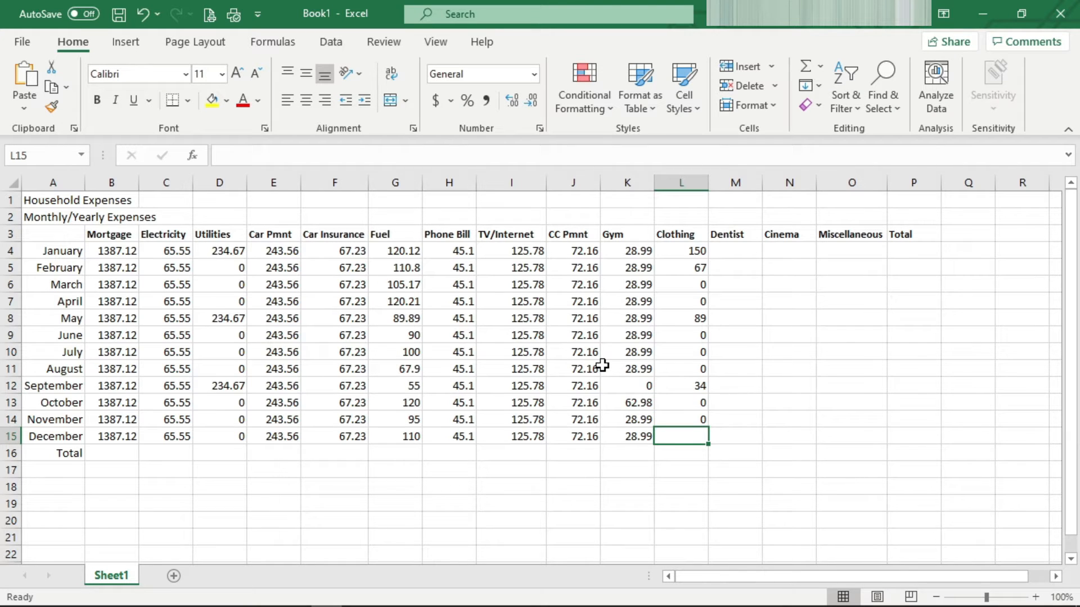
type("200")
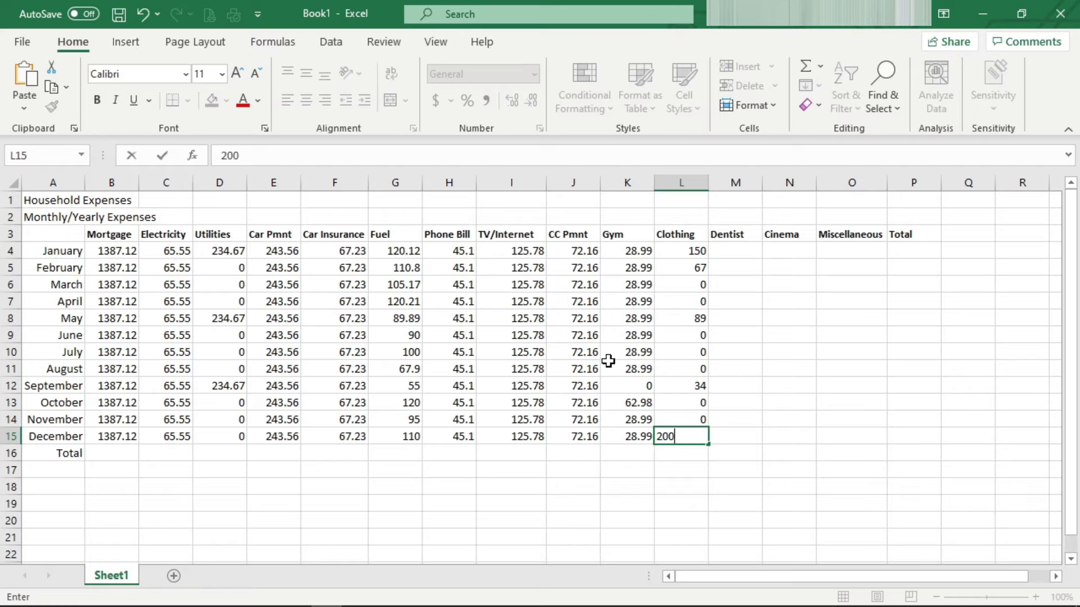
Step: Enter the Dentist amounts 129.12 for January and 0 for each month from February to June in M4:M9
left_click(752, 252)
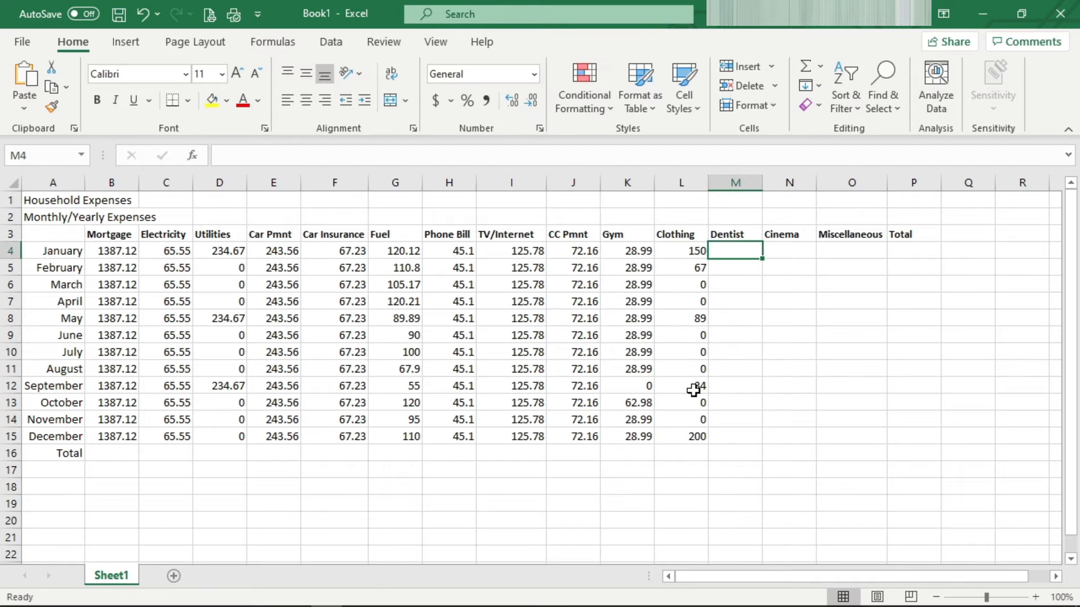
type("129.")
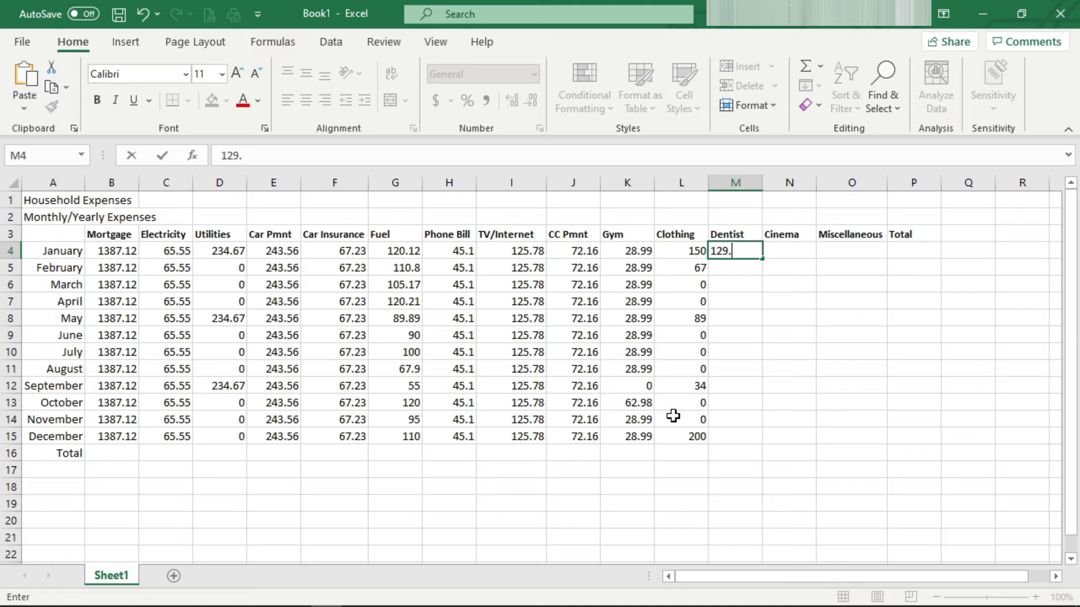
type("12")
key("Return")
type("0")
key("Return")
type("0")
key("Return")
type("0")
key("Return")
type("0")
key("Return")
key("Escape")
type("0")
key("Return")
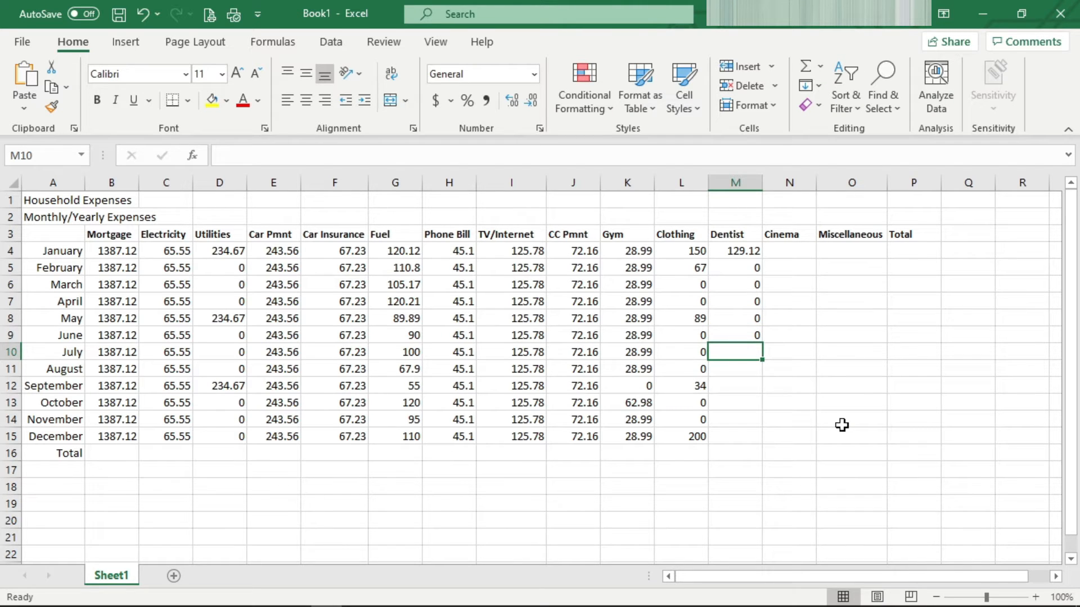
Step: Enter 129.12 as the July Dentist amount in M10 and 0 for August in M11, filled down through December in M15
type("129")
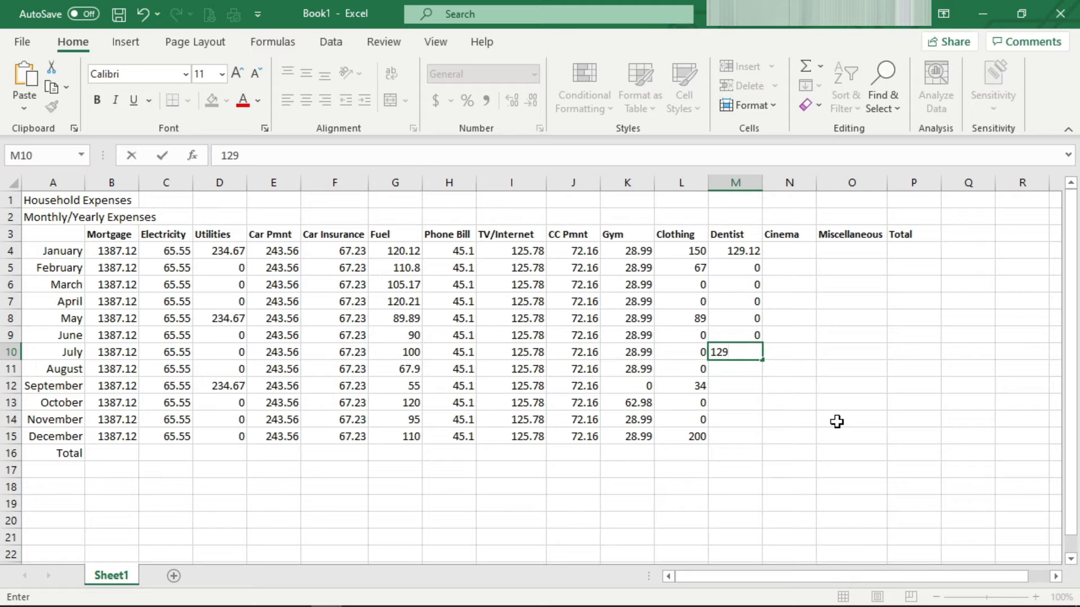
type(".12")
key("Return")
type("0")
key("Return")
key("Return")
left_click(755, 370)
left_click_drag(761, 376, 732, 442)
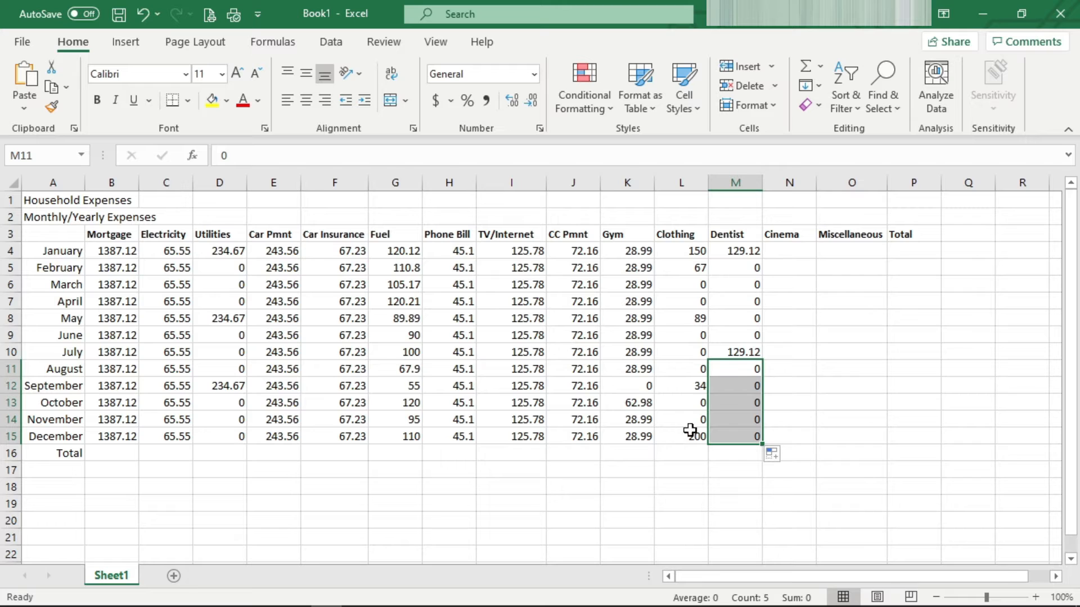
Step: Enter 12.89 as the January Cinema amount in N4 and 0 for February in N5, filled down through May in N8
left_click(793, 249)
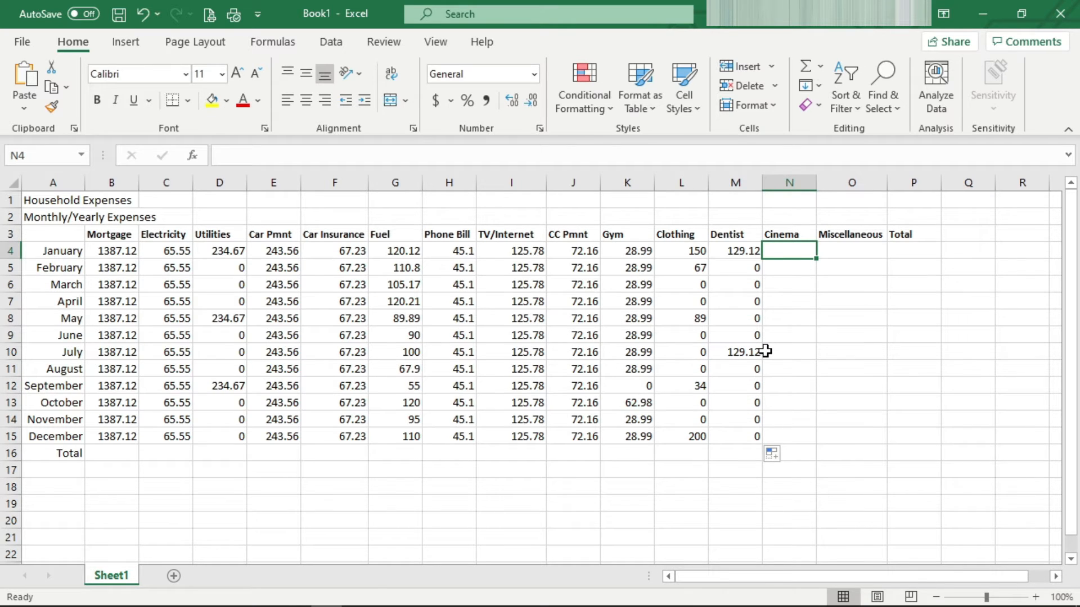
type("12.89")
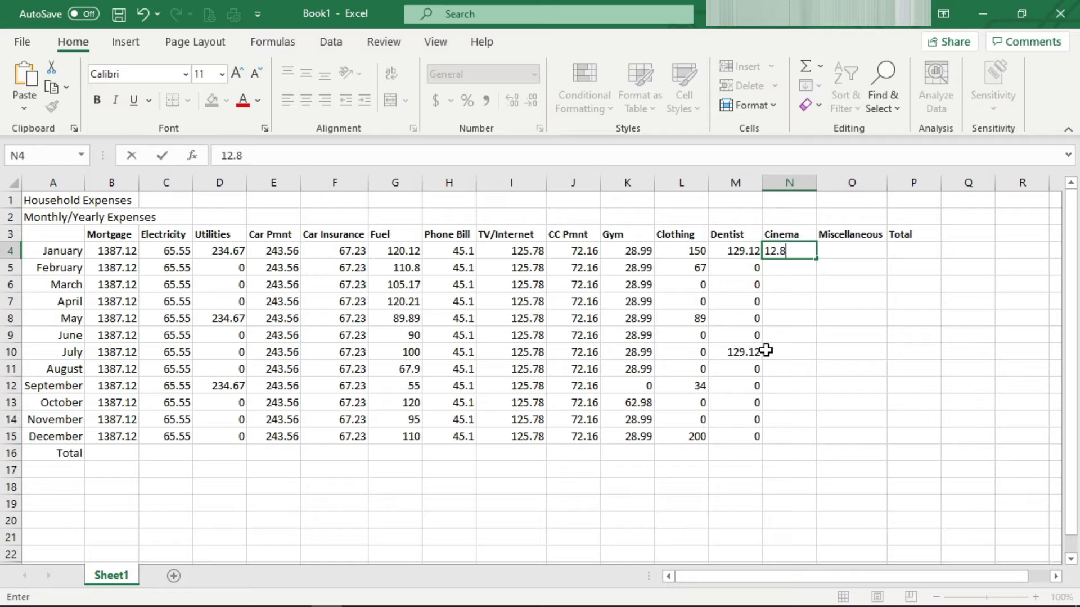
left_click(799, 333)
left_click(801, 267)
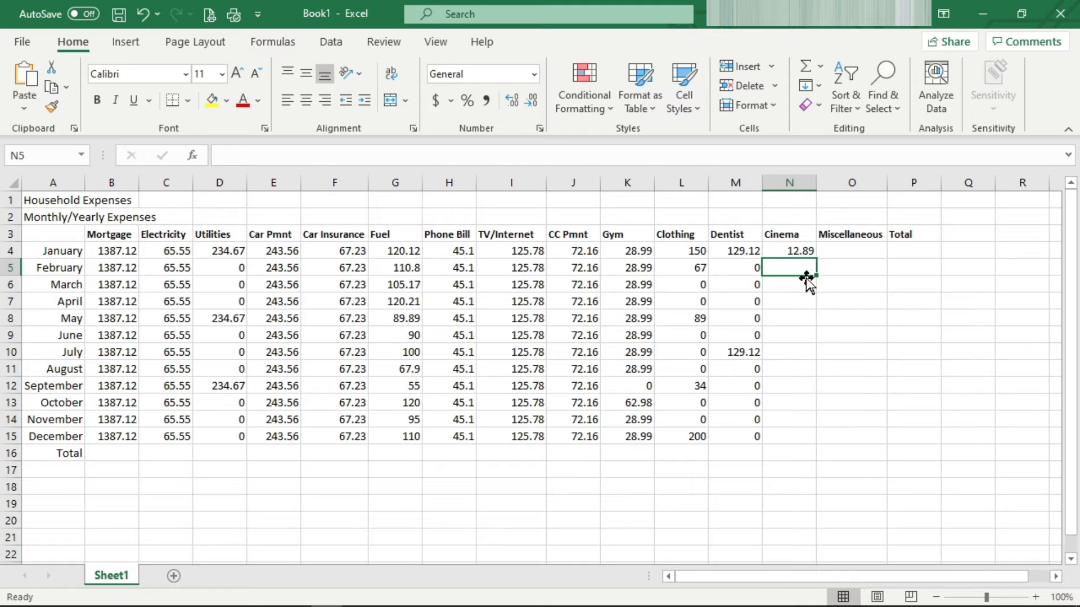
type("0")
left_click(796, 270)
left_click_drag(817, 275, 820, 330)
Step: Enter 56 as the June Cinema amount in N9 and 0 for July in N10, filled down through November in N14
left_click(799, 336)
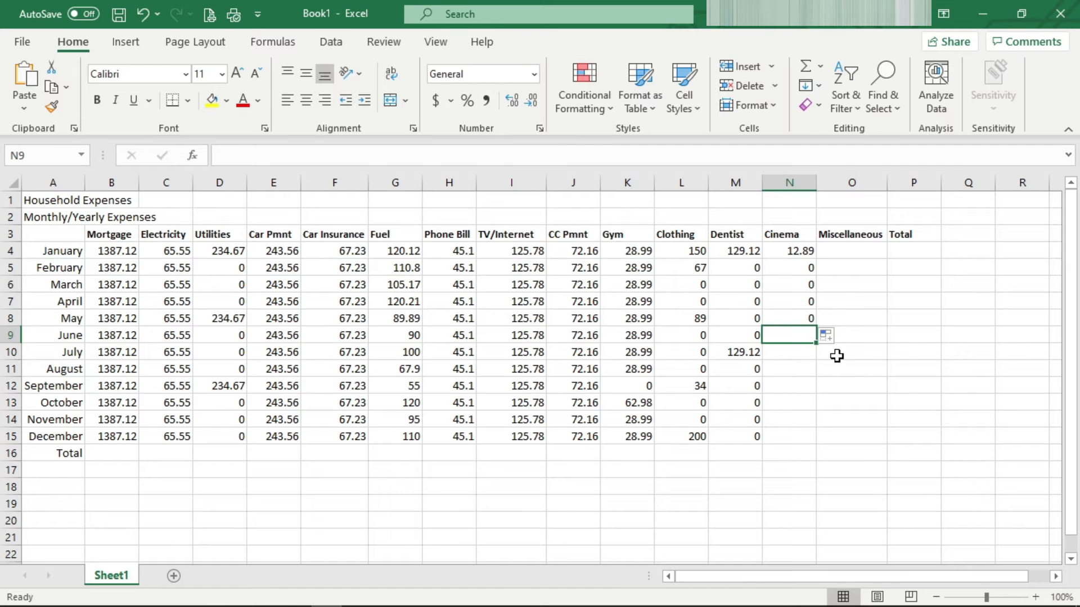
type("56")
left_click(812, 376)
left_click(802, 351)
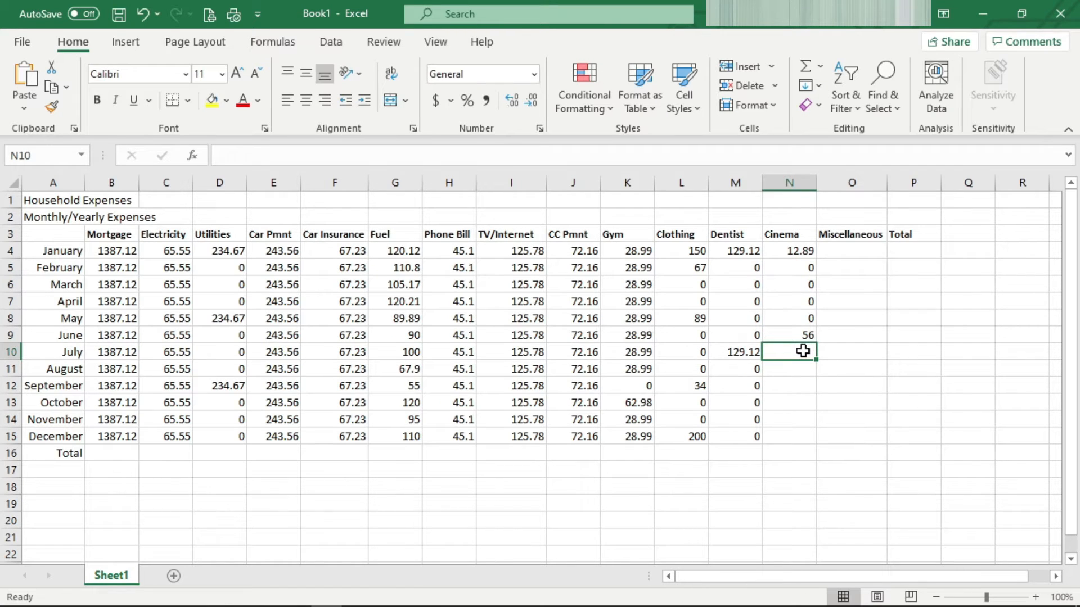
type("10")
key("BackSpace")
key("BackSpace")
type("0")
key("ctrl+Return")
key("Down")
type("9")
key("ctrl+Return")
key("Up")
left_click_drag(816, 359, 801, 426)
Step: Enter 36.89 as the December Cinema amount in N15
left_click(795, 436)
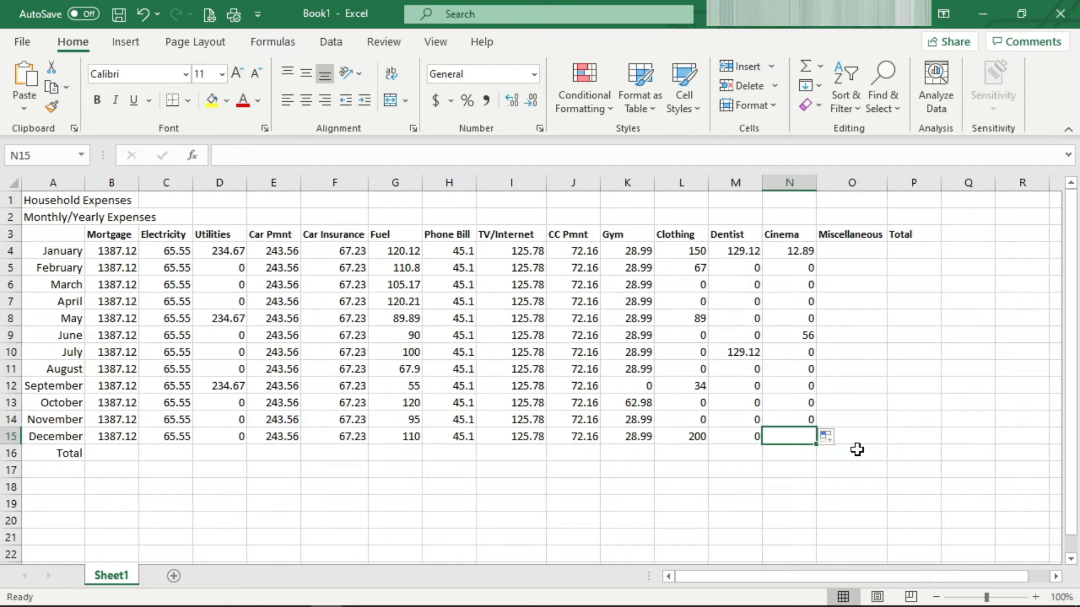
type("3")
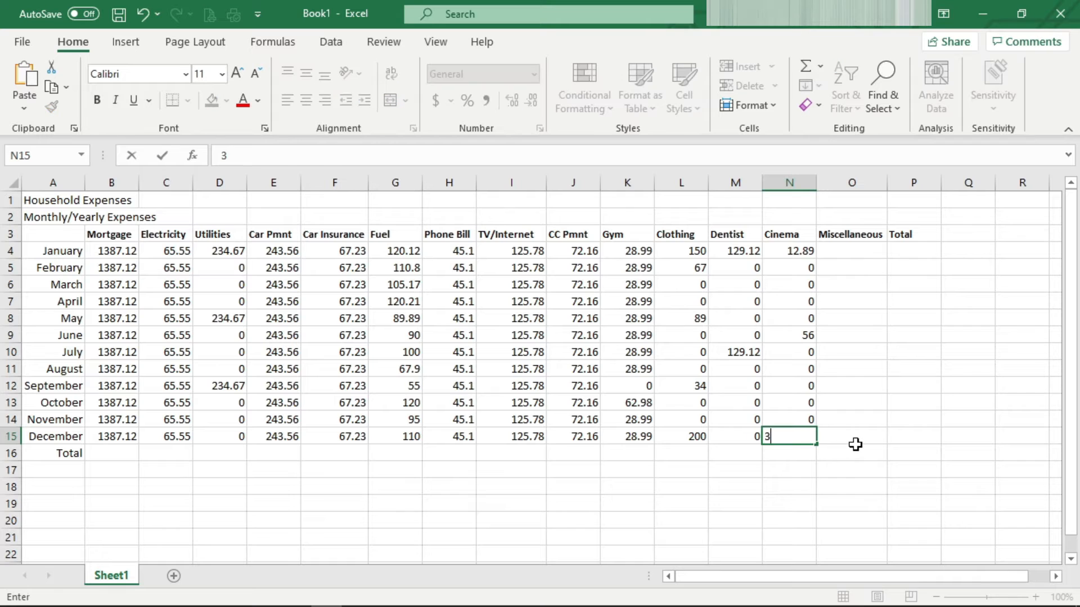
type("6.89")
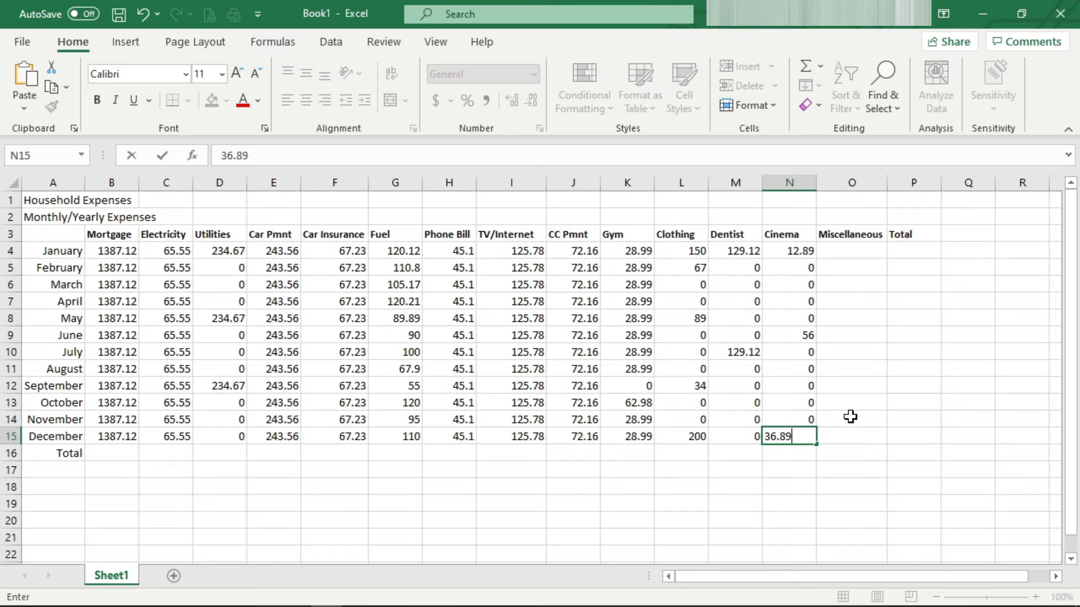
Step: Enter the January to March Miscellaneous amounts 62, 89 and 70 in O4:O6
left_click(869, 252)
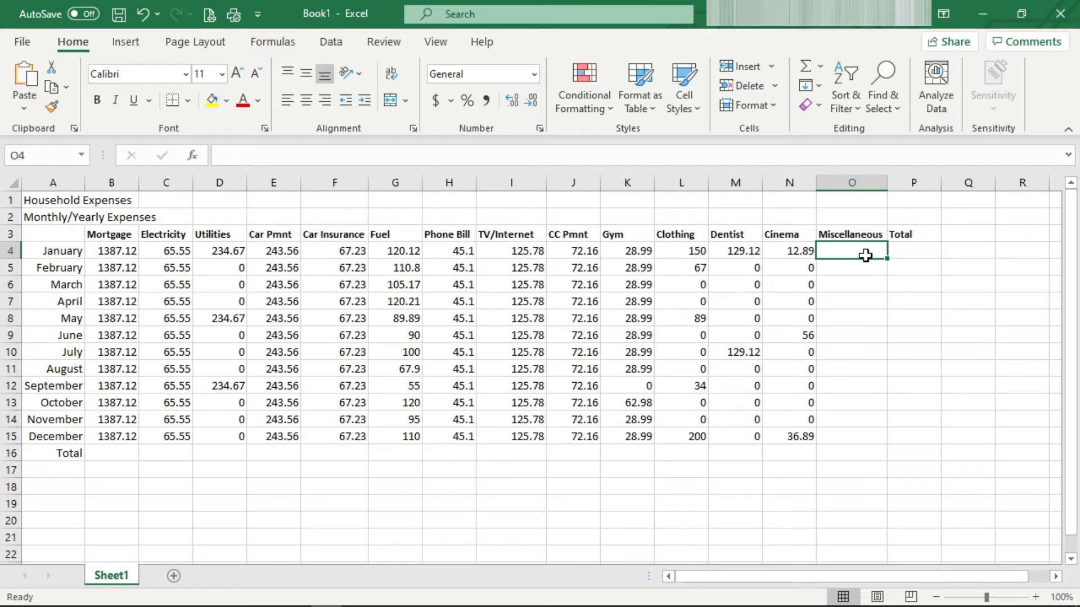
type("62")
left_click(856, 270)
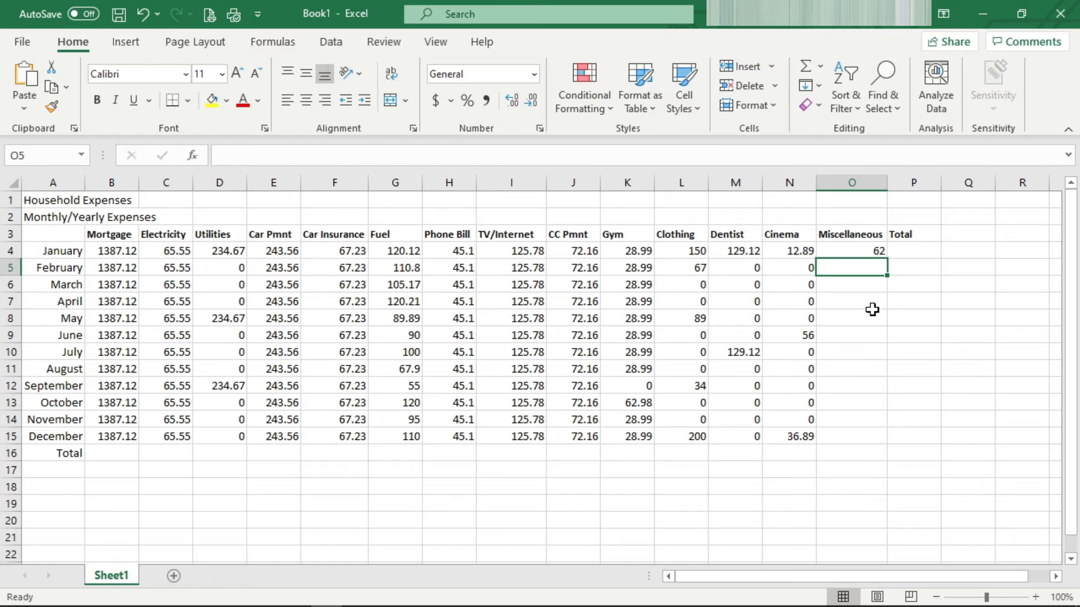
type("89")
key("Return")
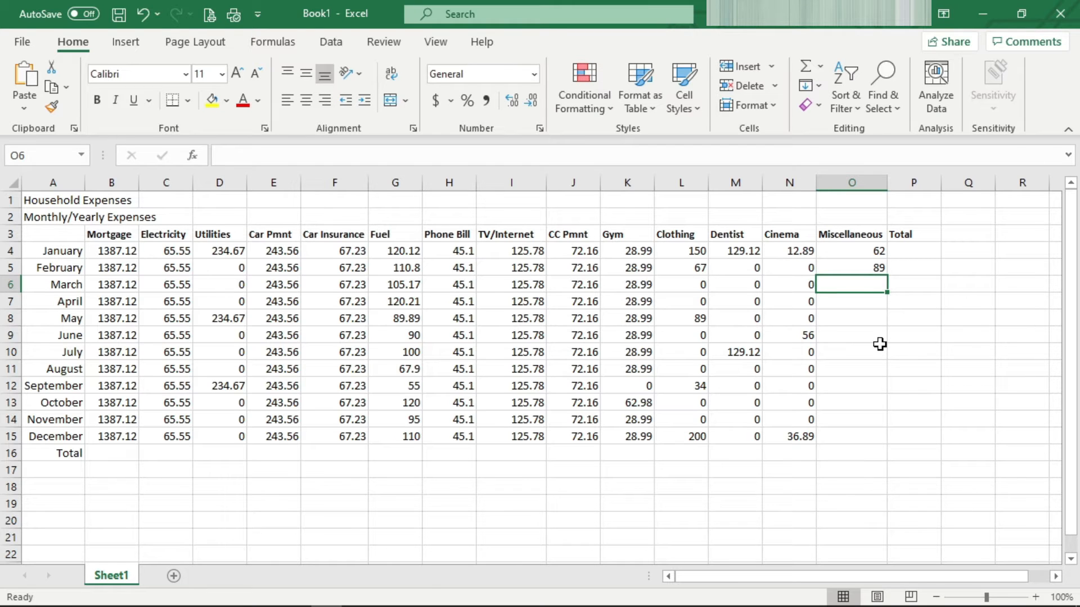
type("70")
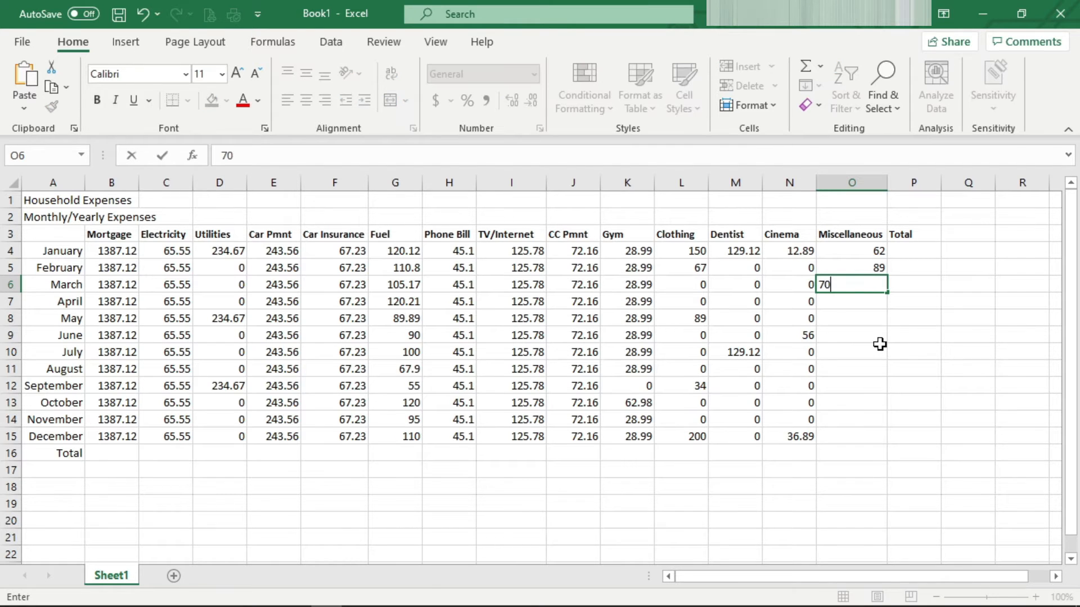
Step: Enter the Miscellaneous amounts 16 for April and 76 for May in O7:O8
left_click(847, 303)
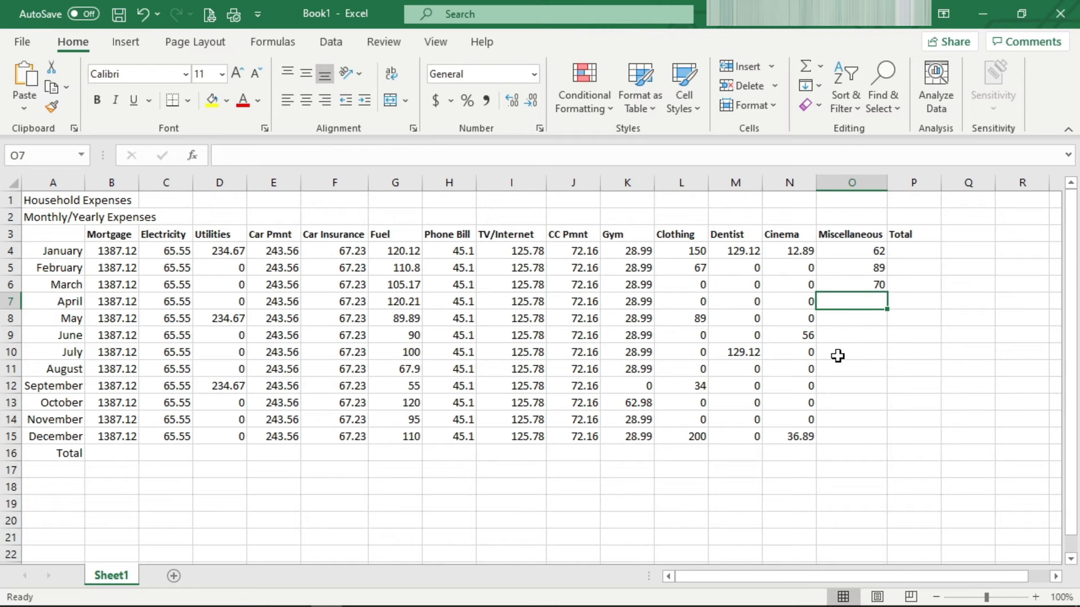
type("1")
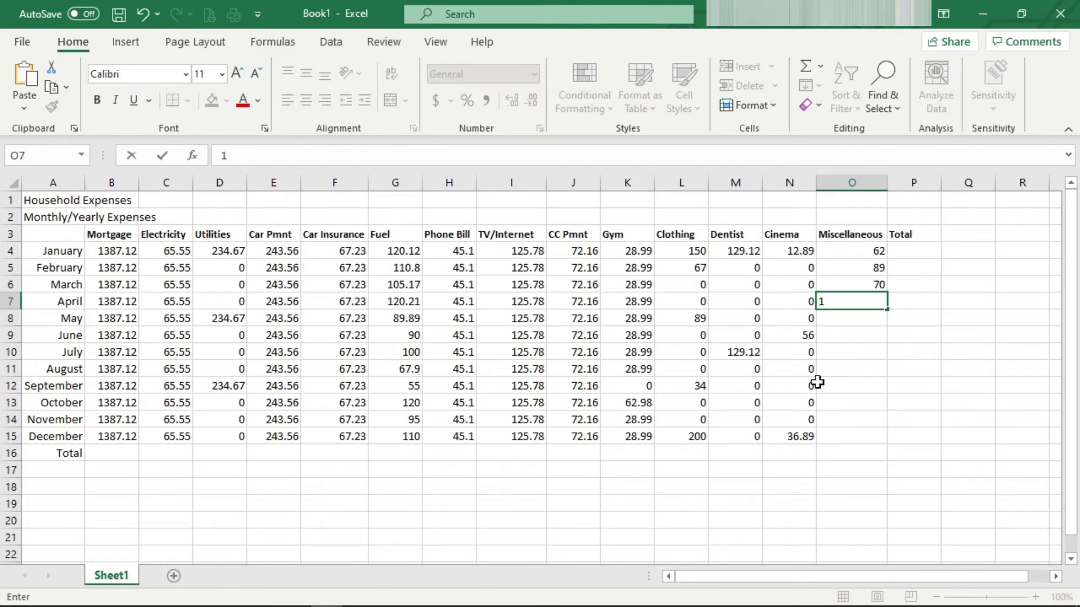
type("6")
left_click(852, 389)
left_click(860, 320)
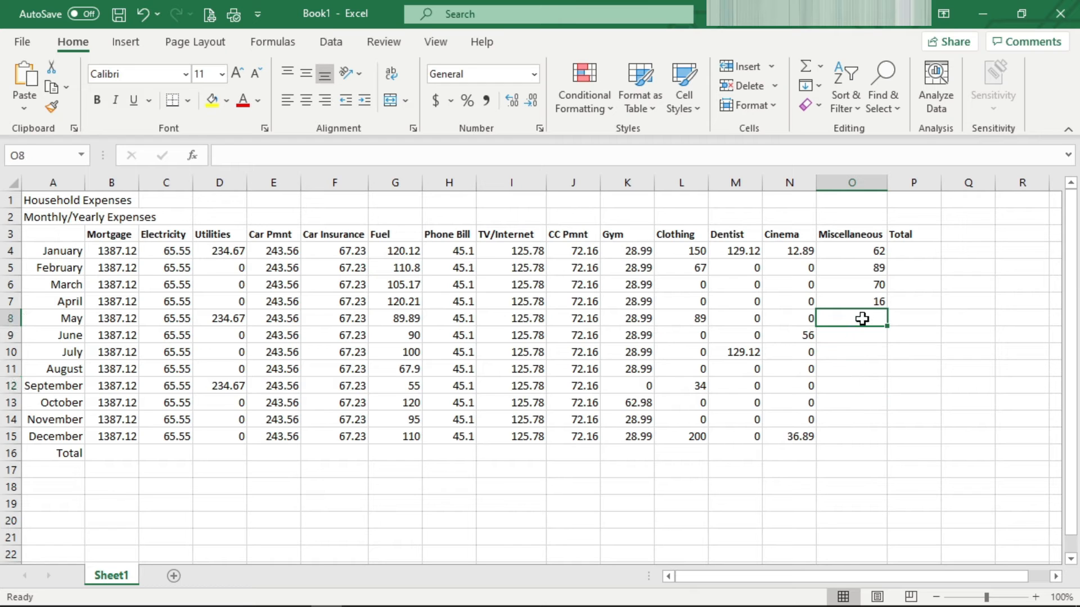
type("76")
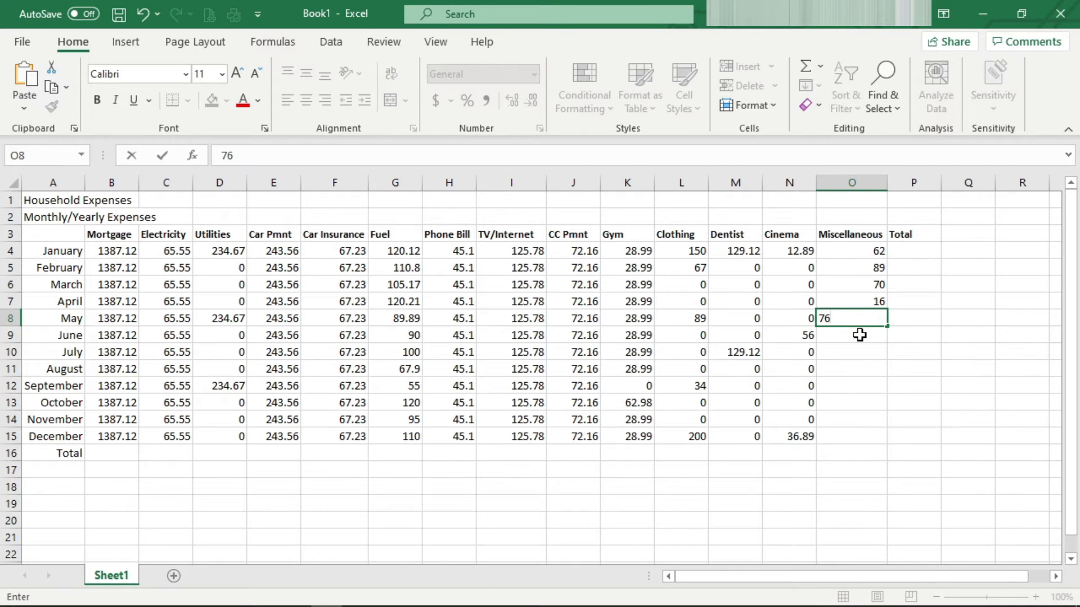
left_click(858, 334)
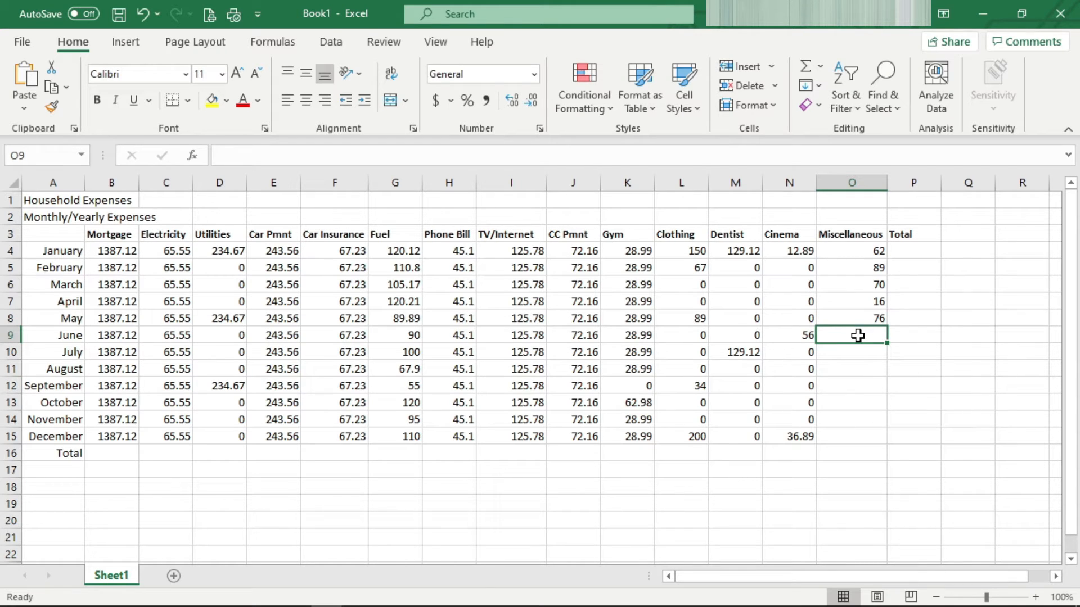
Step: Enter the June to September Miscellaneous amounts 65, 90, 127 and 54 in O9:O12
type("65")
key("Return")
type("90")
key("Return")
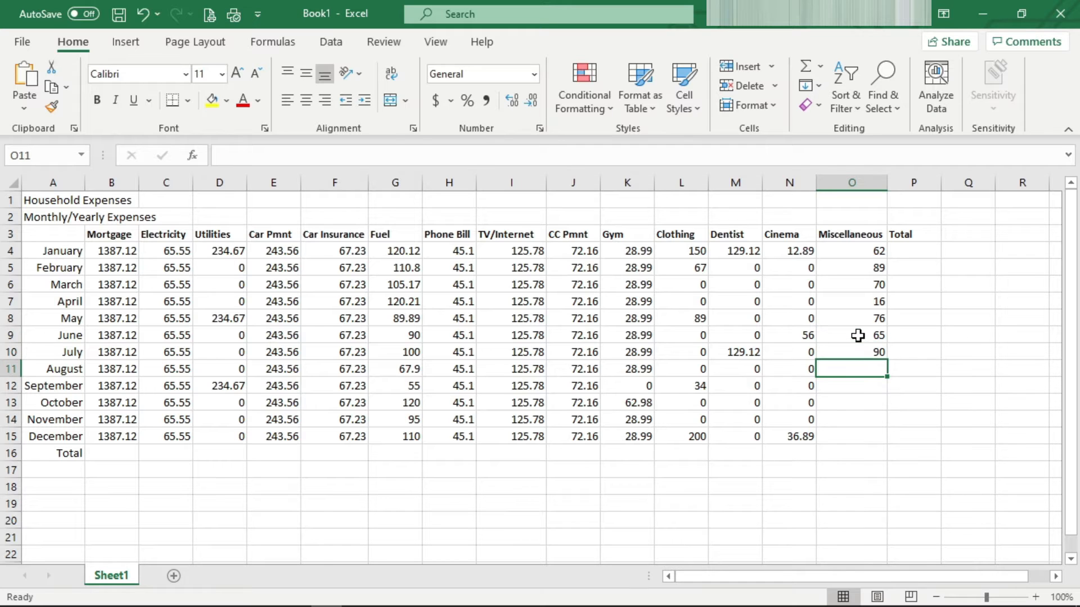
type("127")
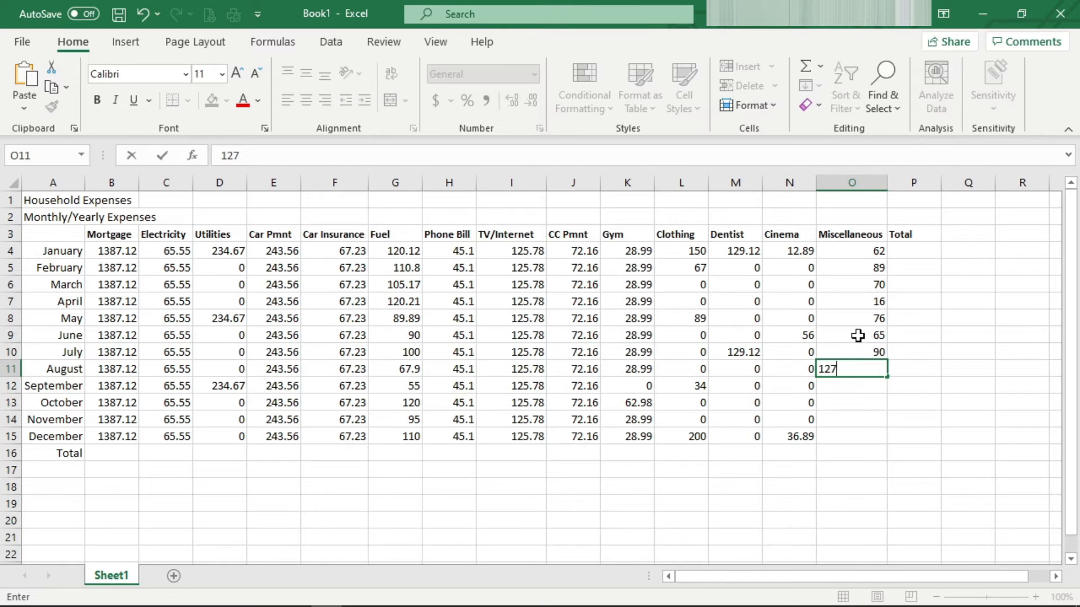
key("Return")
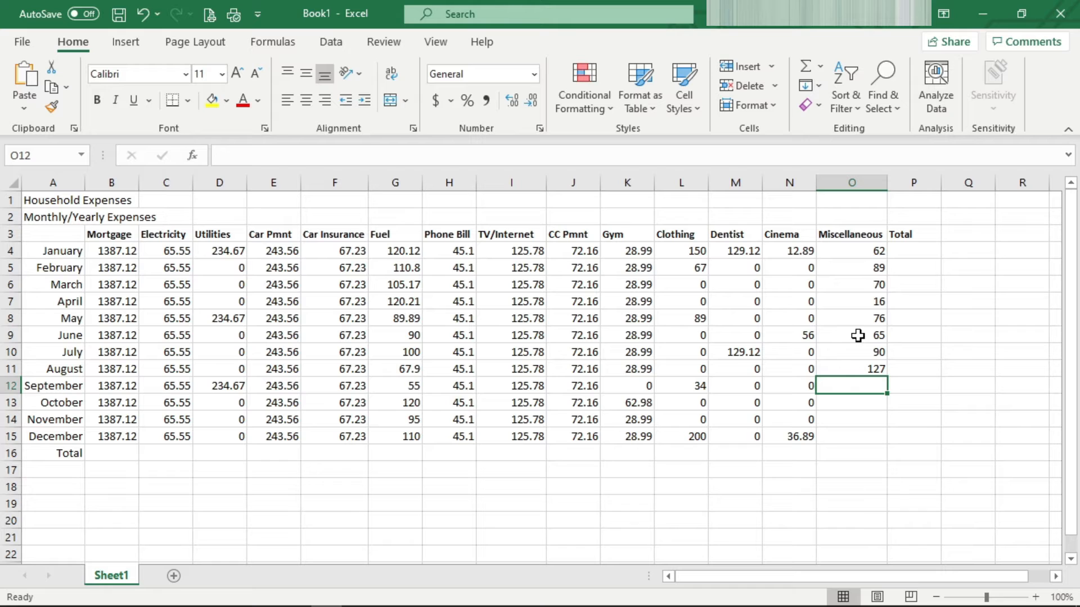
type("54")
key("Return")
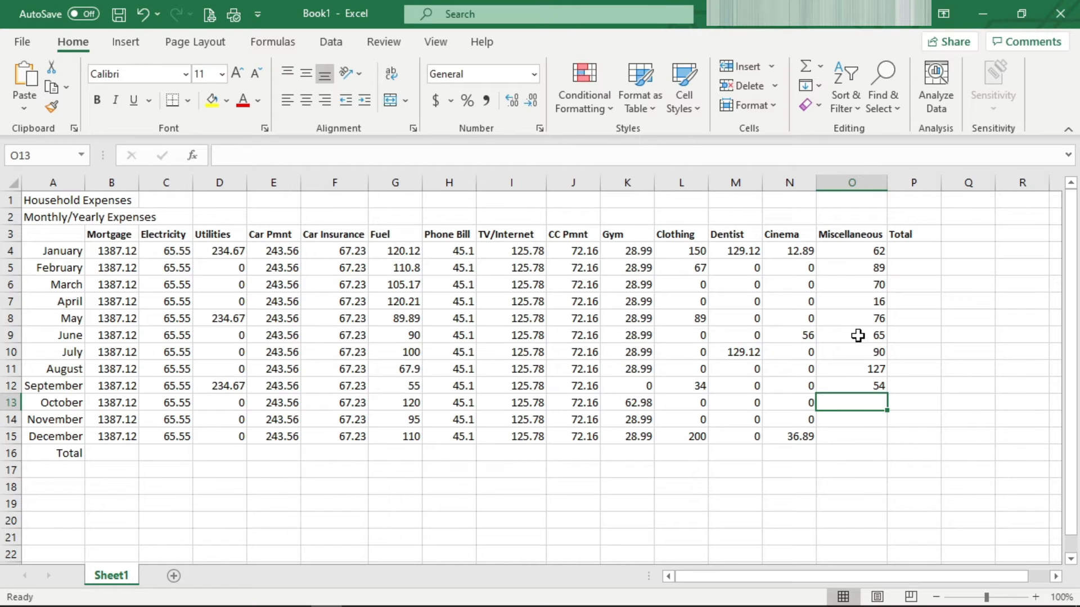
Step: Enter the Miscellaneous amounts 71 for October, 78.89 for November and 254.90 for December in O13:O15
type("7")
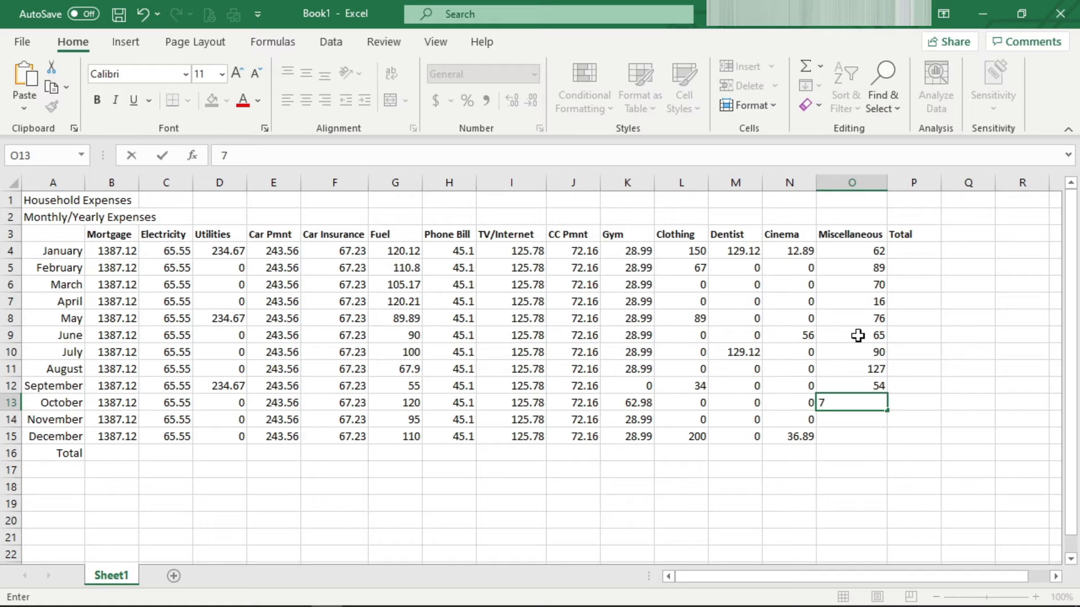
type("1")
key("Return")
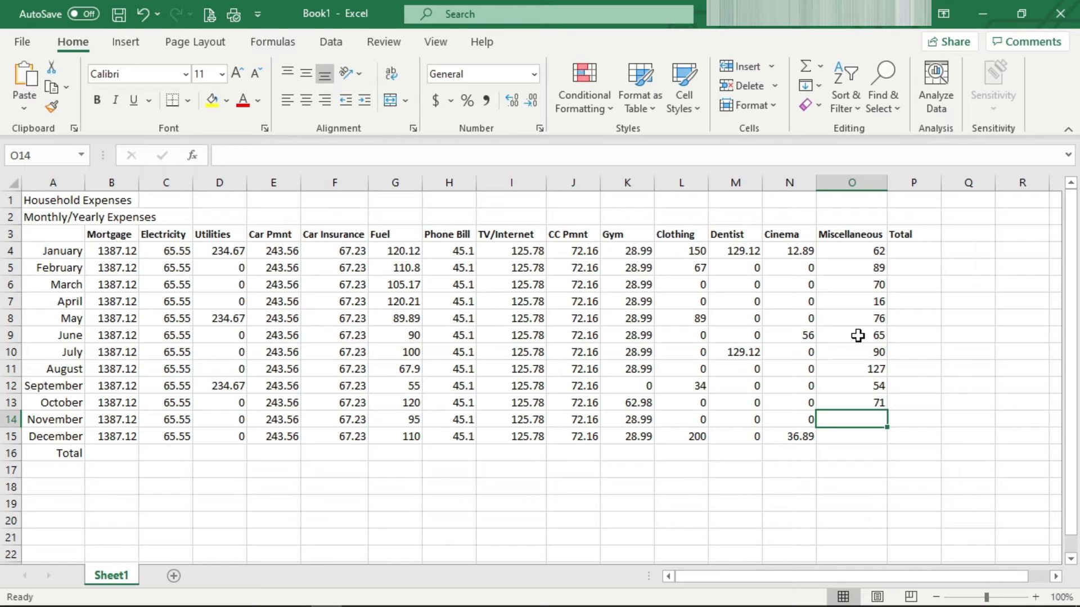
type("78")
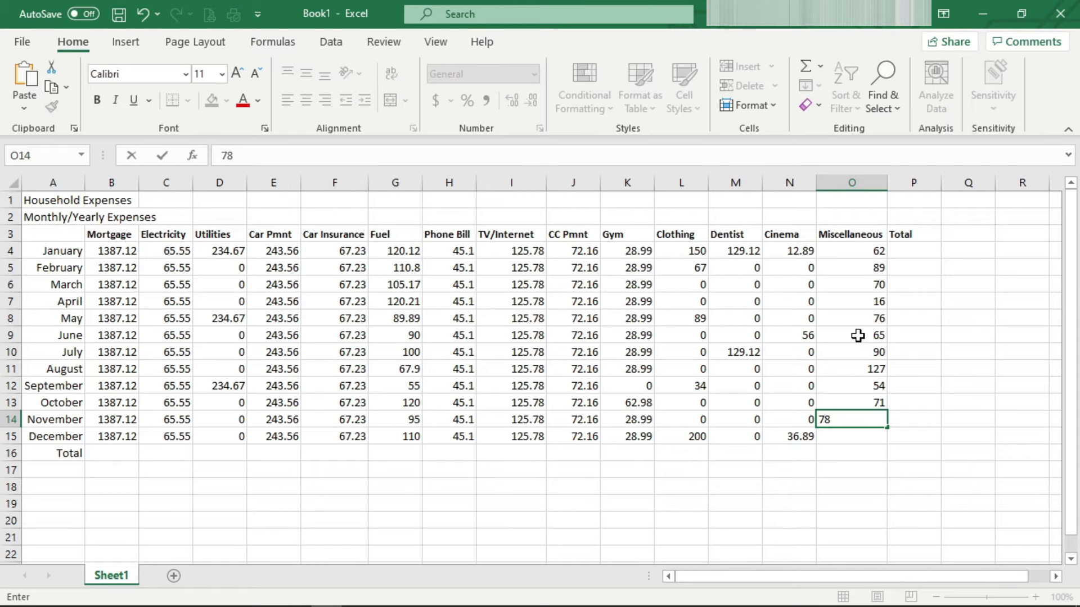
type(".89")
key("Return")
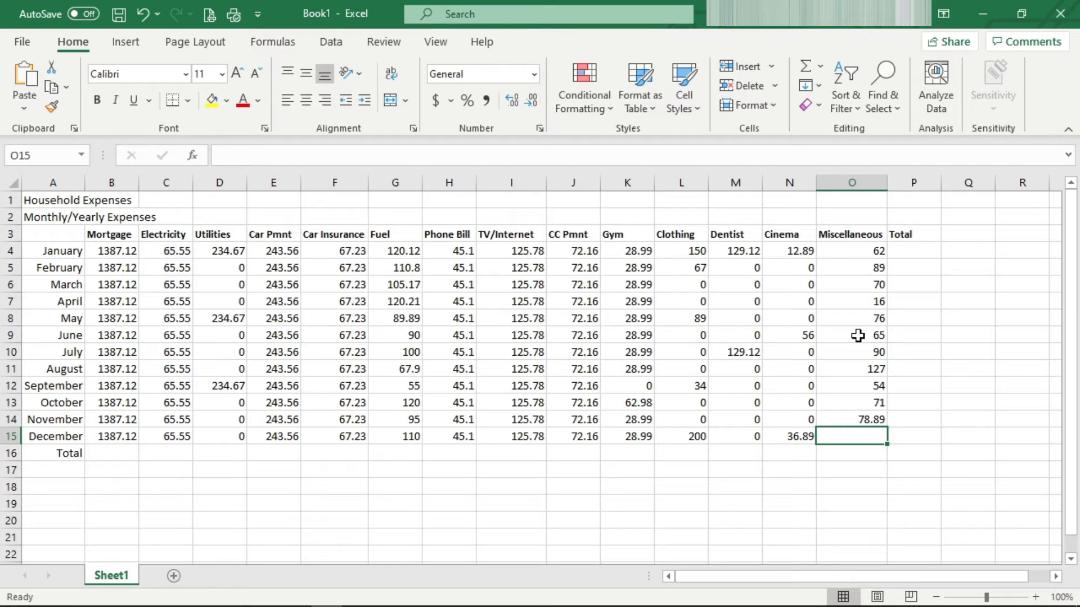
type("254.90")
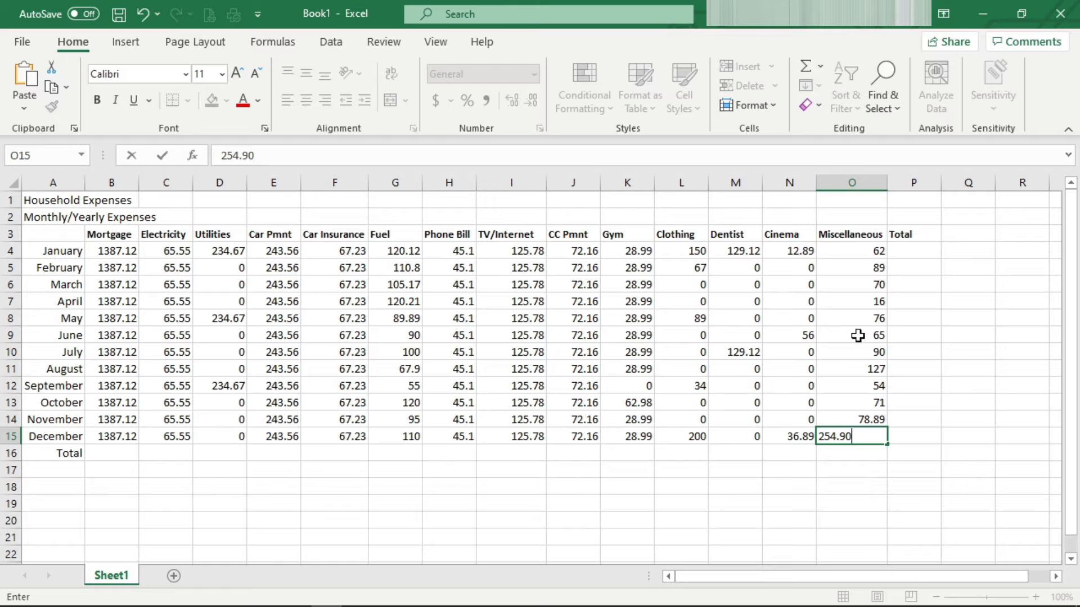
left_click(819, 296)
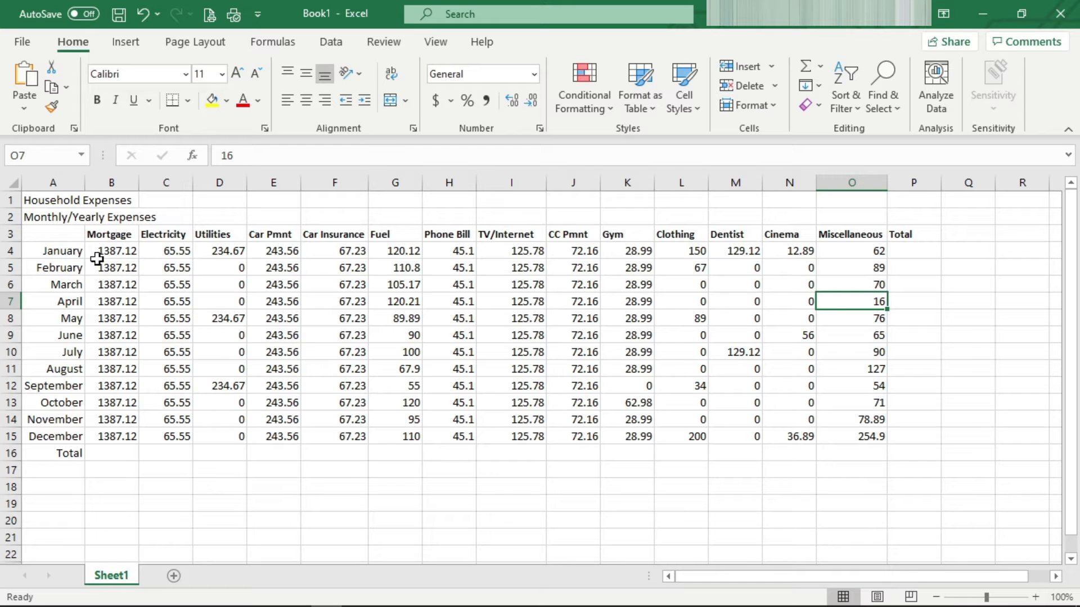
Step: Total the January expenses in P4 with AutoSum over B4:O4
left_click(71, 253)
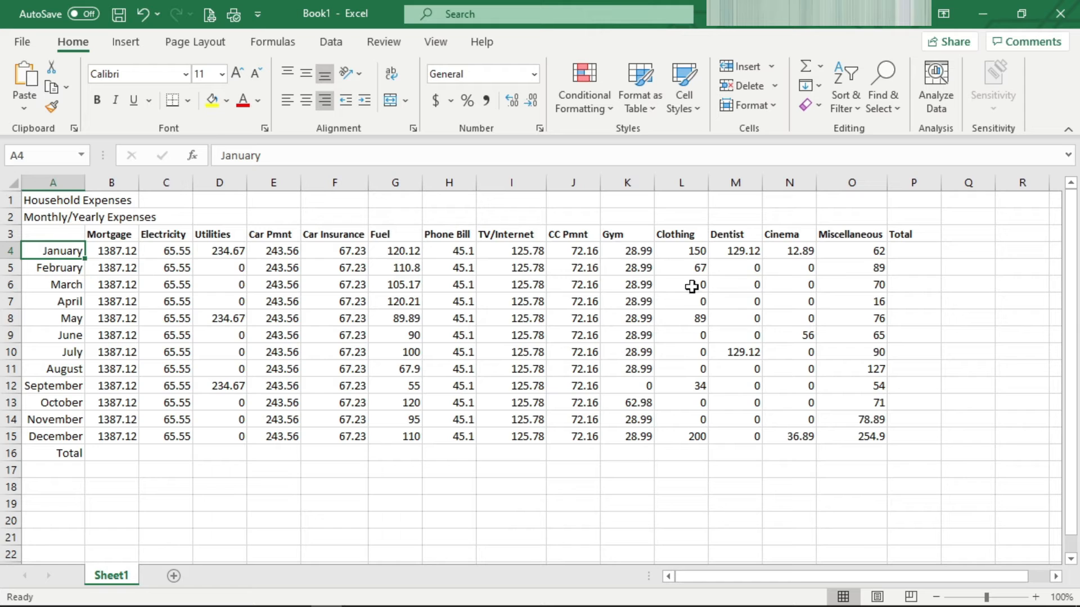
left_click(921, 253)
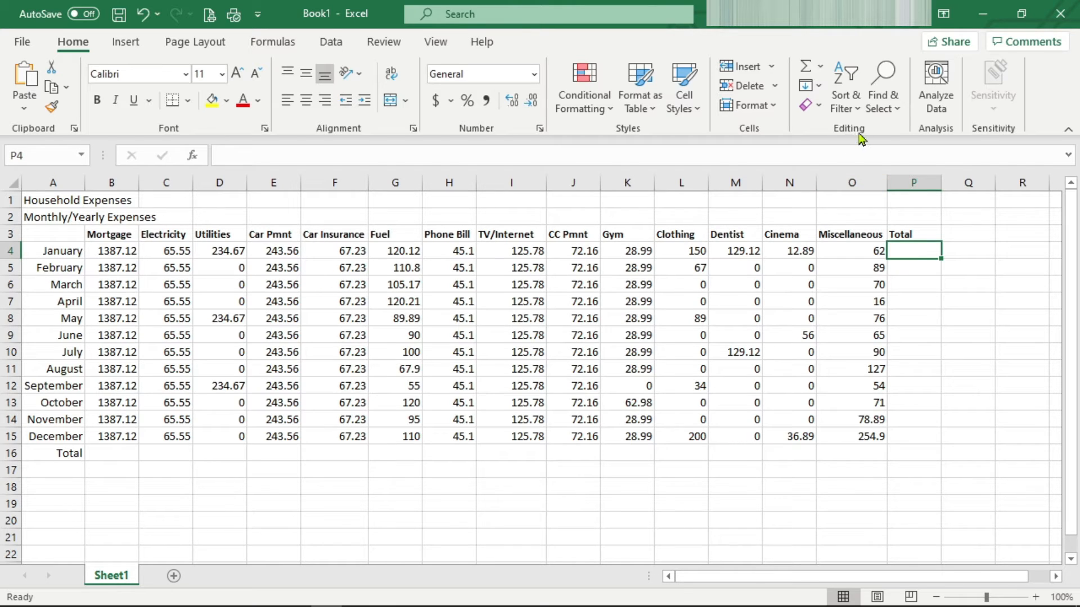
left_click(805, 68)
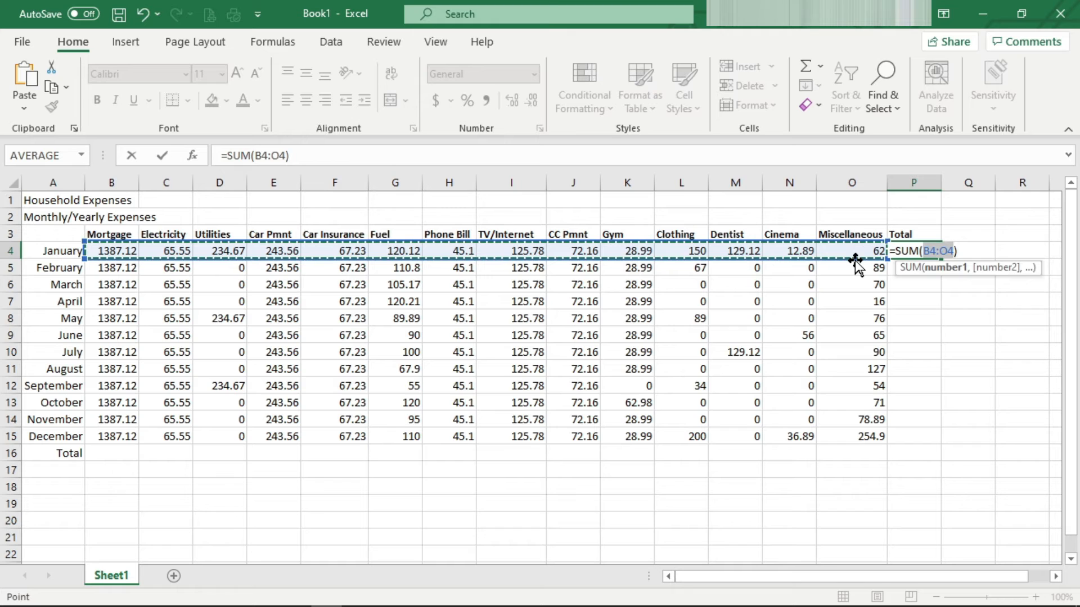
key("Return")
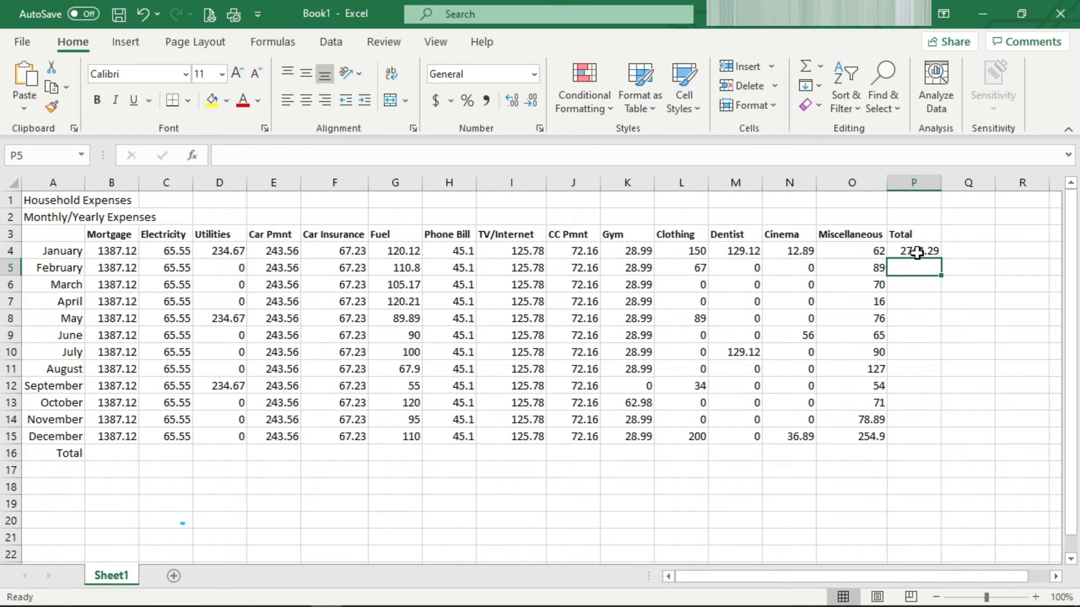
Step: Fill the January total formula from P4 down through December in P15
left_click(917, 252)
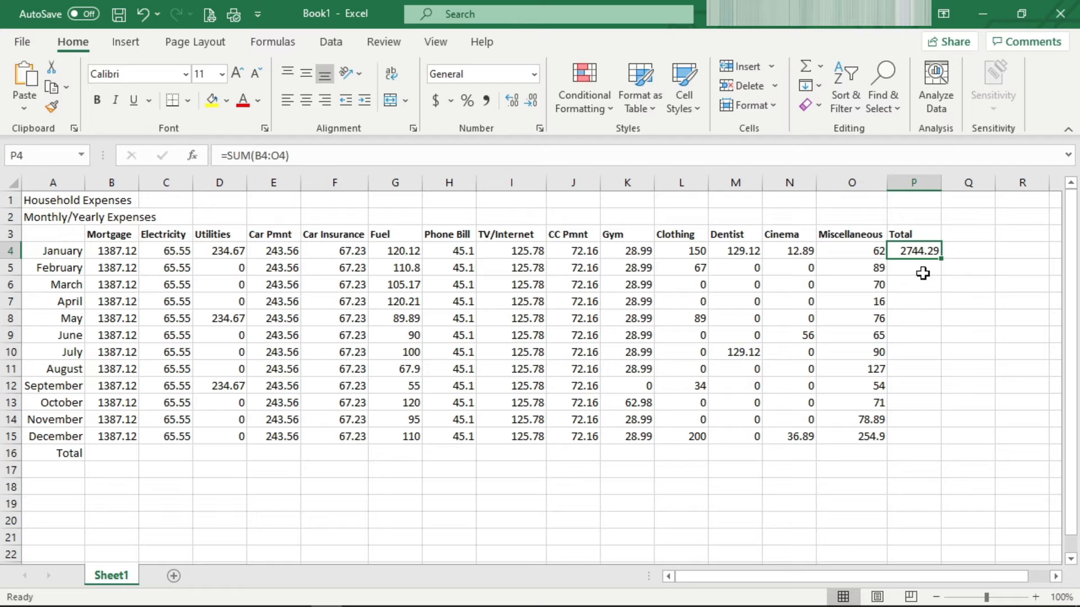
left_click_drag(941, 262, 913, 348)
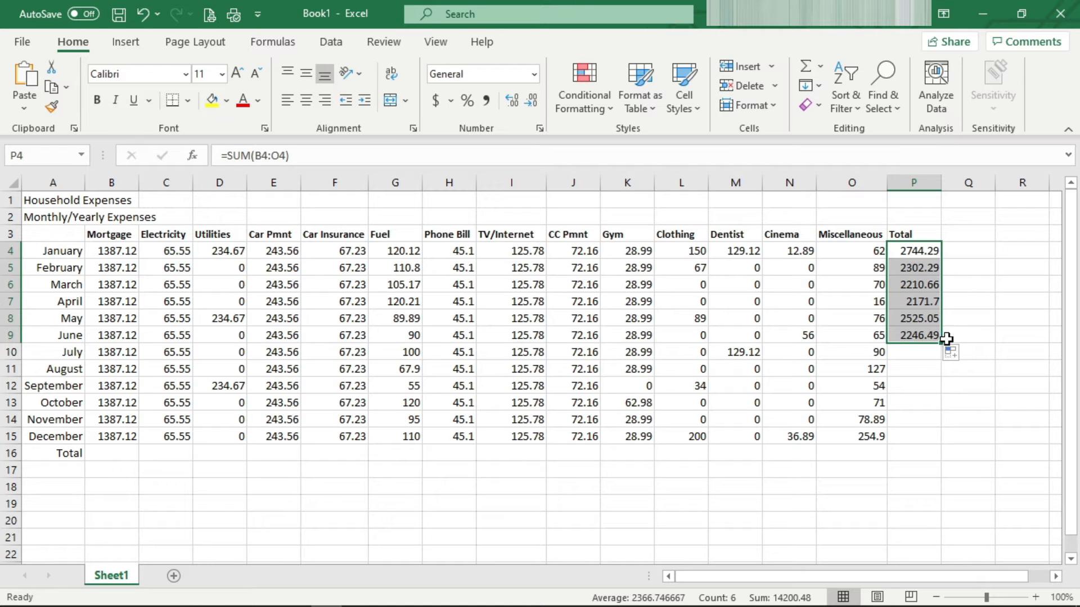
left_click_drag(941, 343, 916, 438)
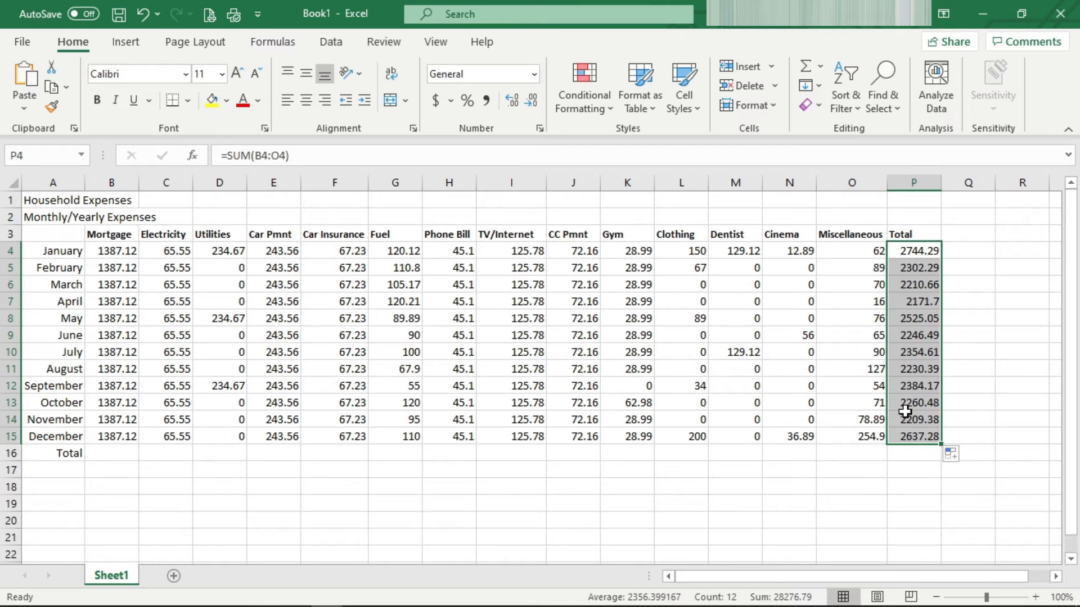
left_click(923, 252)
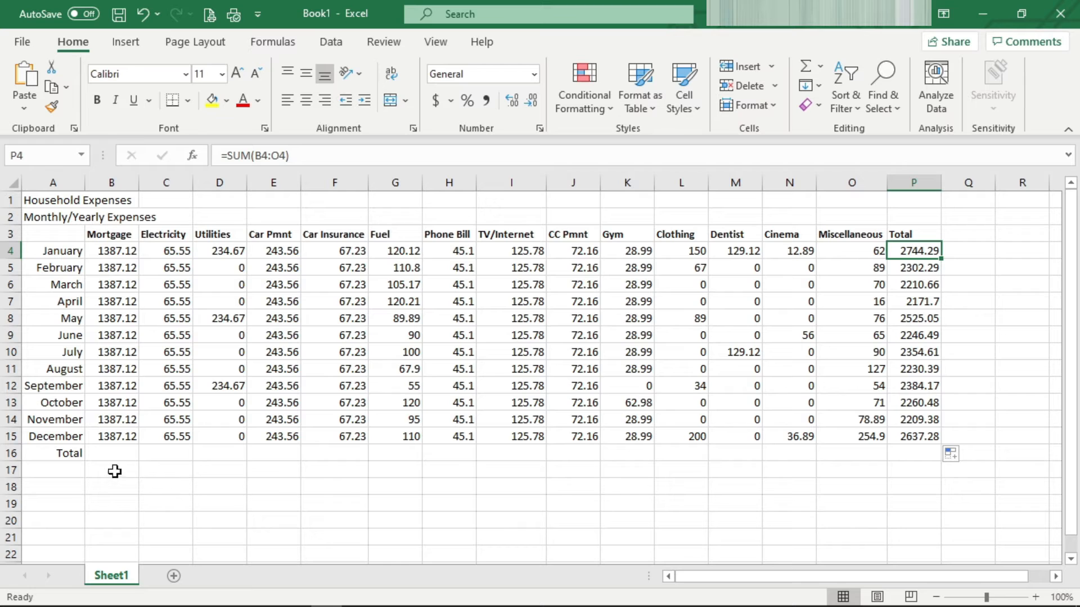
Step: Enter the formula =SUM(B4:B15) in B16 to total the yearly Mortgage expenses
left_click(107, 454)
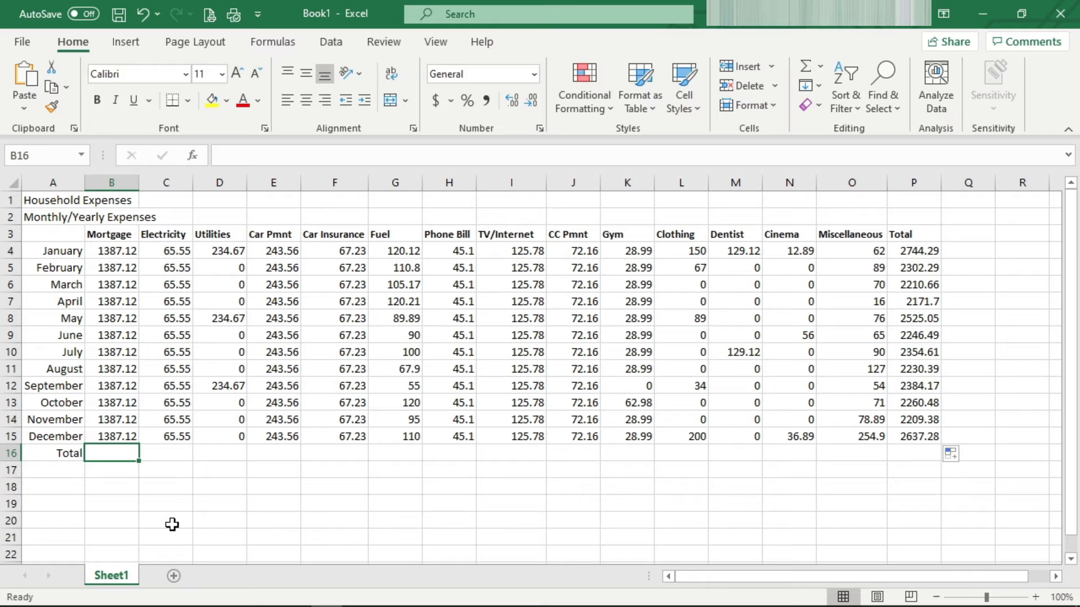
type("=s")
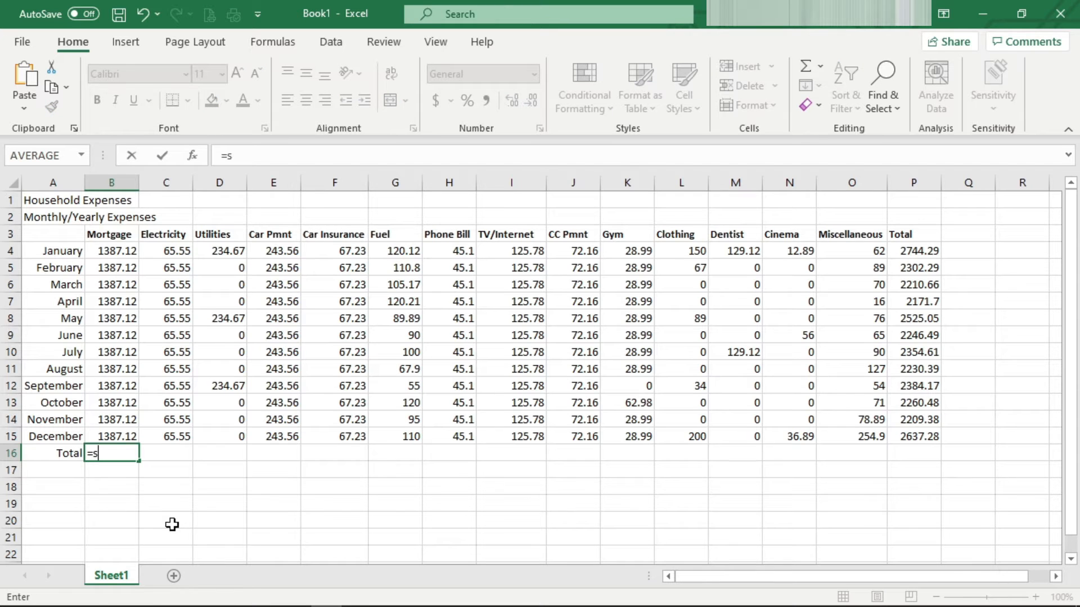
type("um")
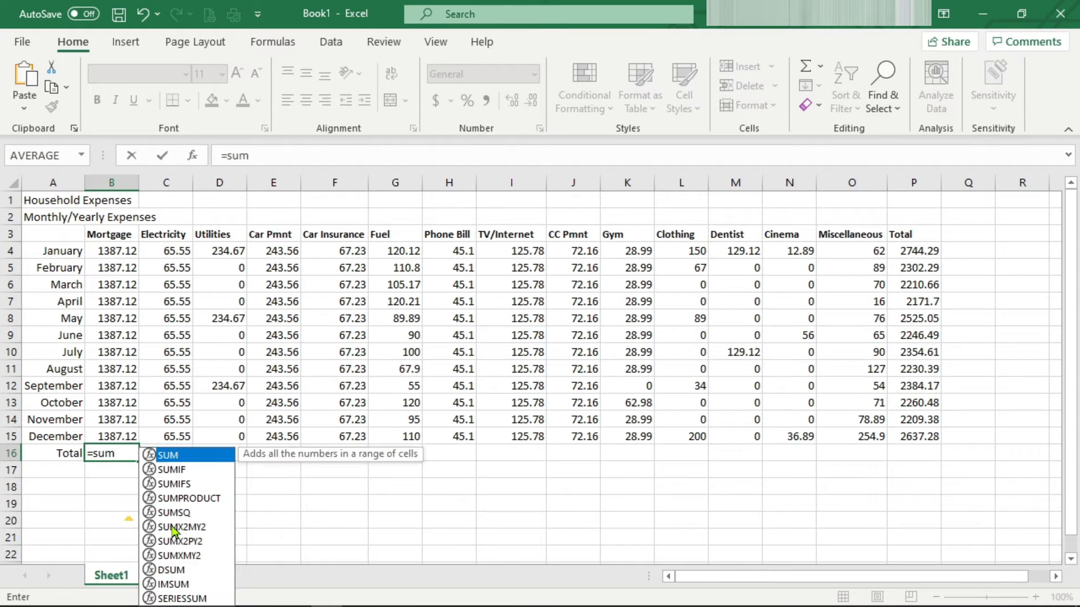
type("(")
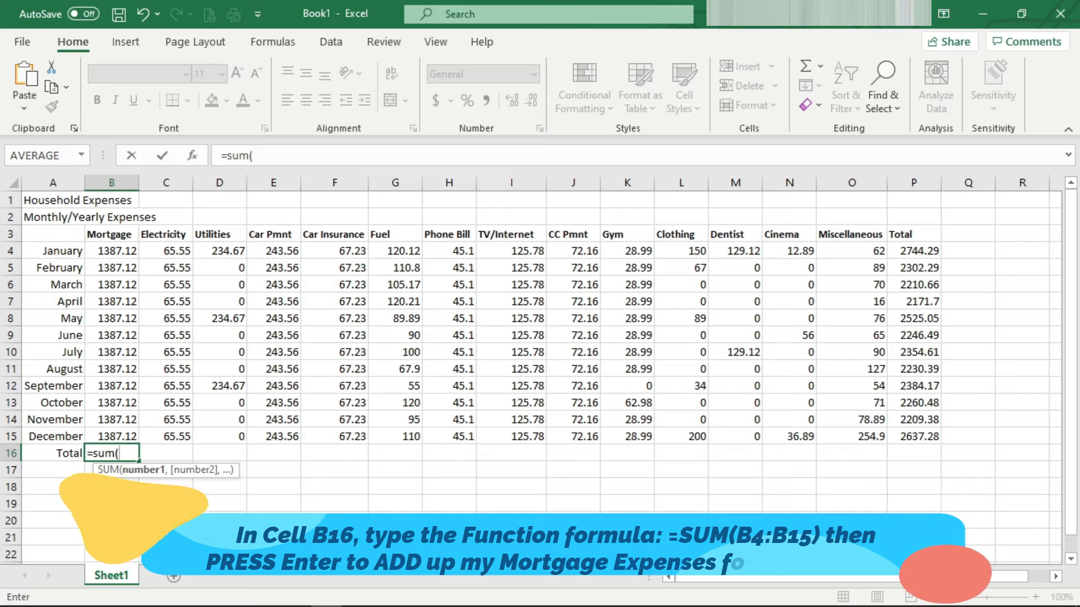
type("b")
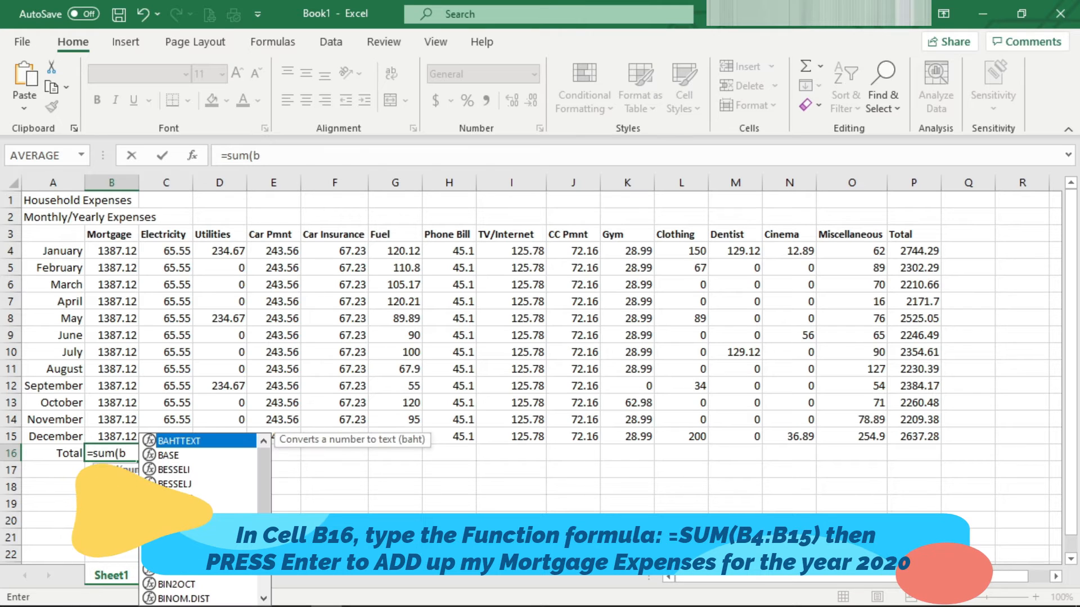
type("4:")
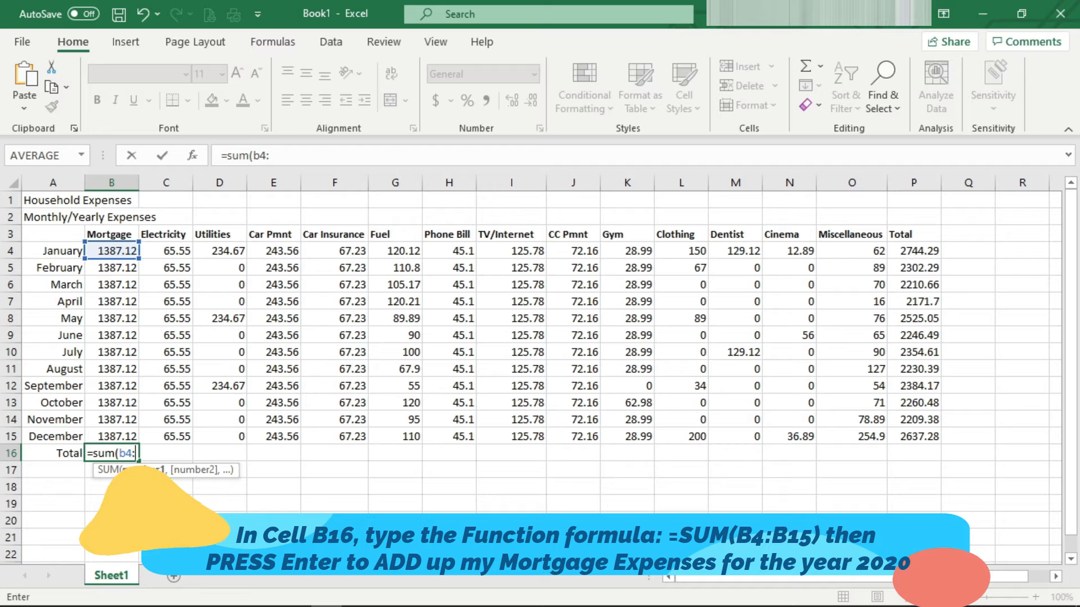
type("b")
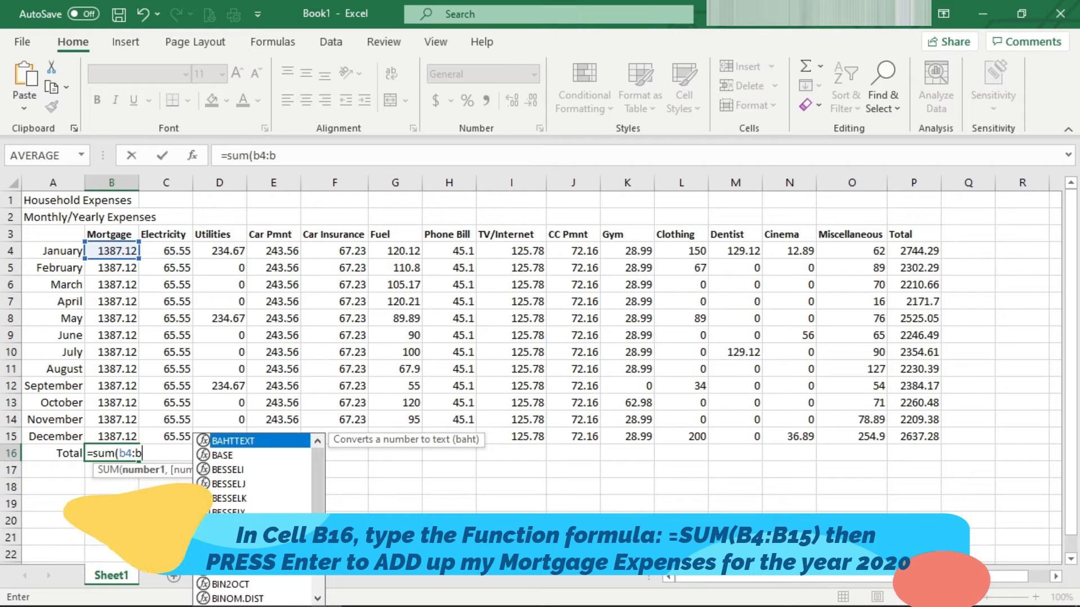
type("1")
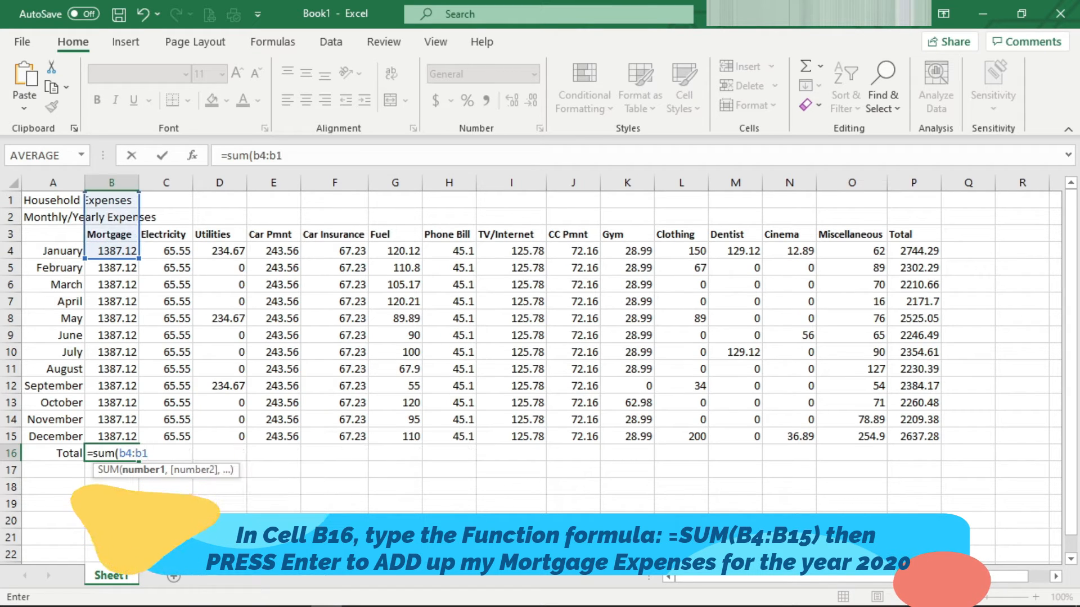
type("5")
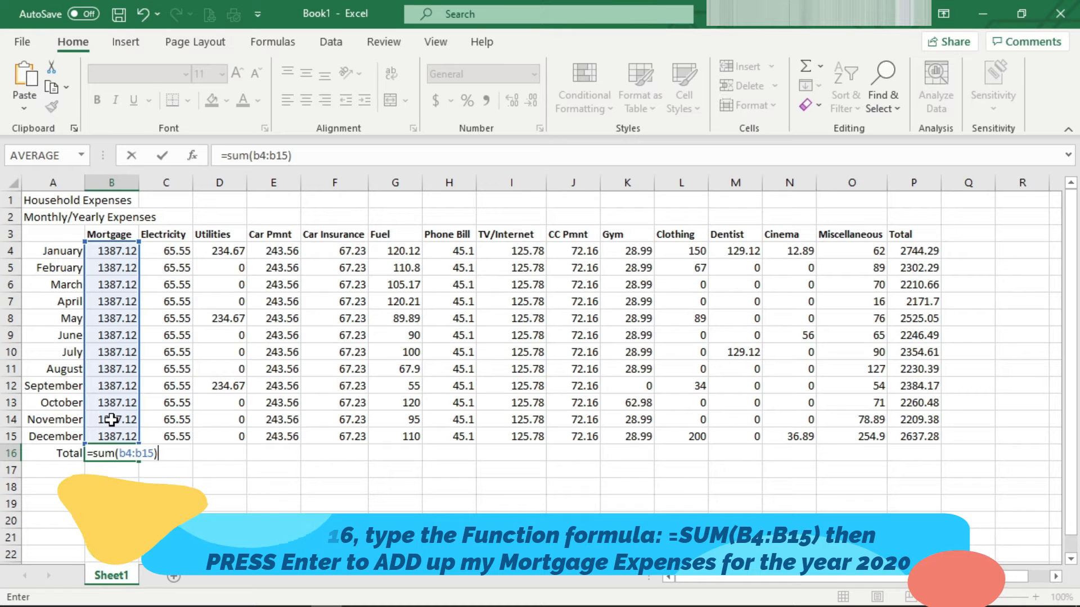
left_click(163, 156)
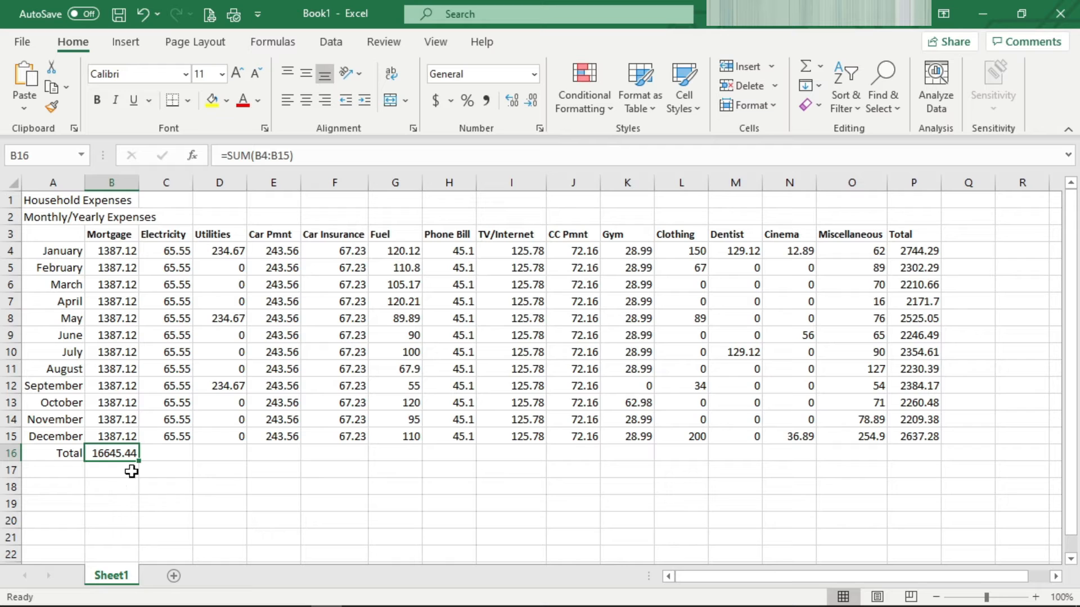
Step: Fill the Mortgage total formula across the Total row through O16 and check the copied Utilities and Car Pmnt formulas
left_click_drag(137, 462, 871, 464)
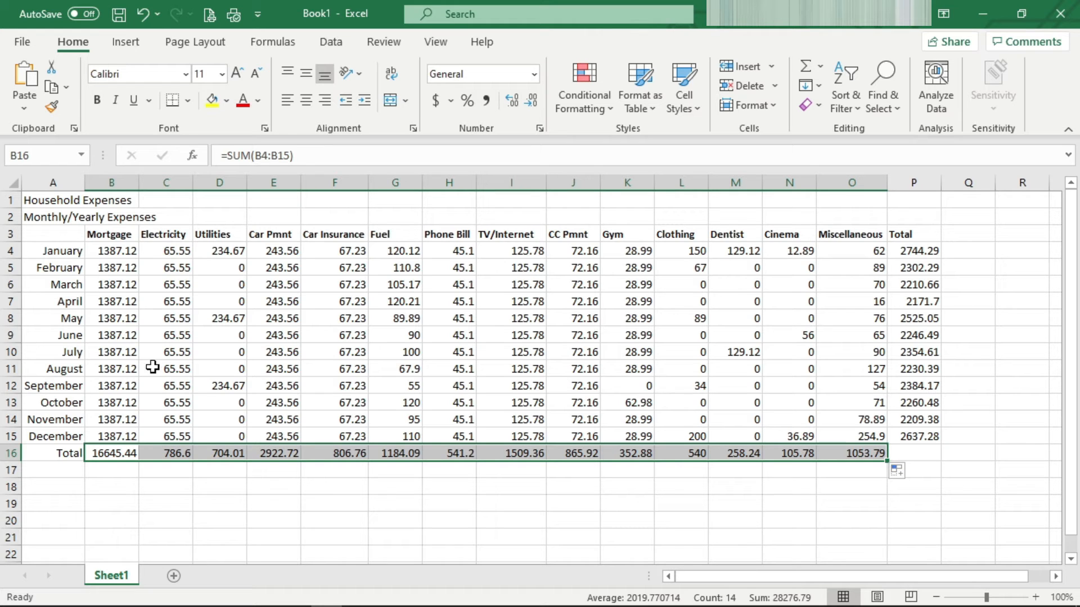
left_click(223, 454)
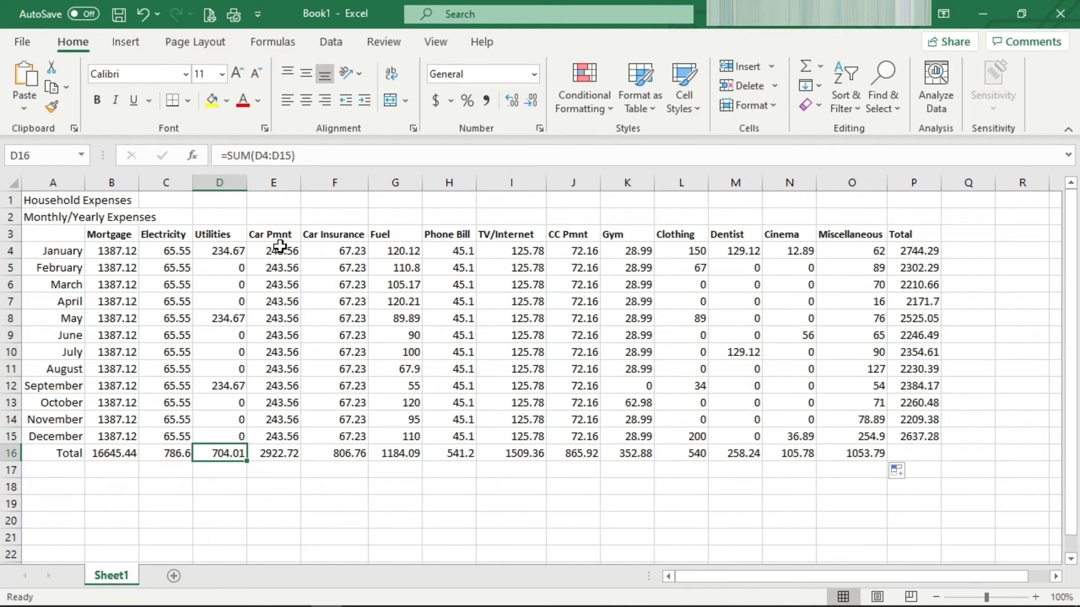
left_click(276, 450)
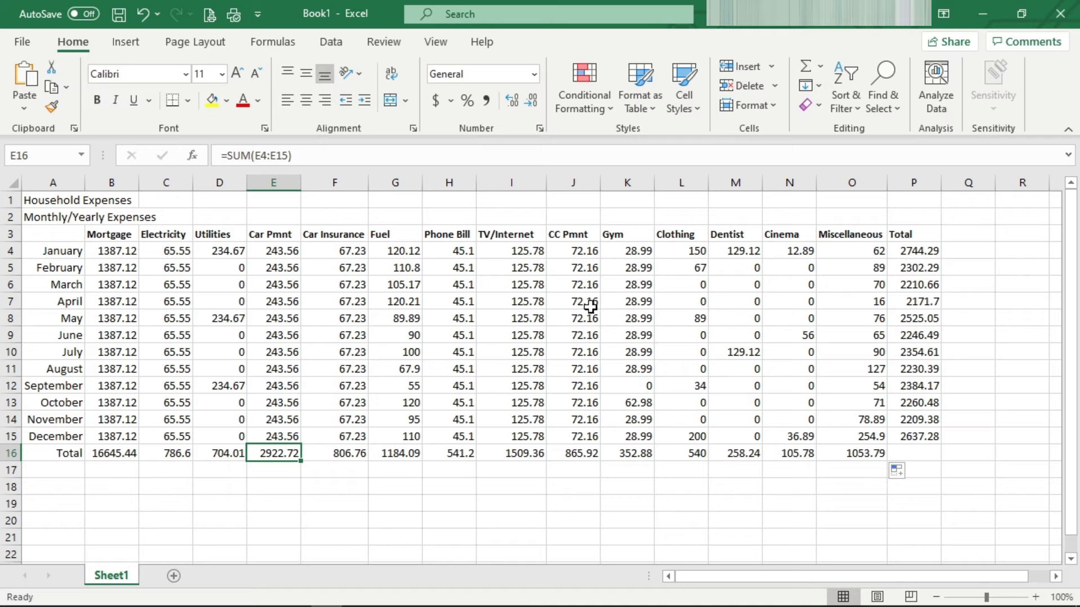
Step: Review the category totals in B16:O16, then the January total formula in P4 and the amounts it sums in B4:O4
left_click_drag(96, 450, 865, 451)
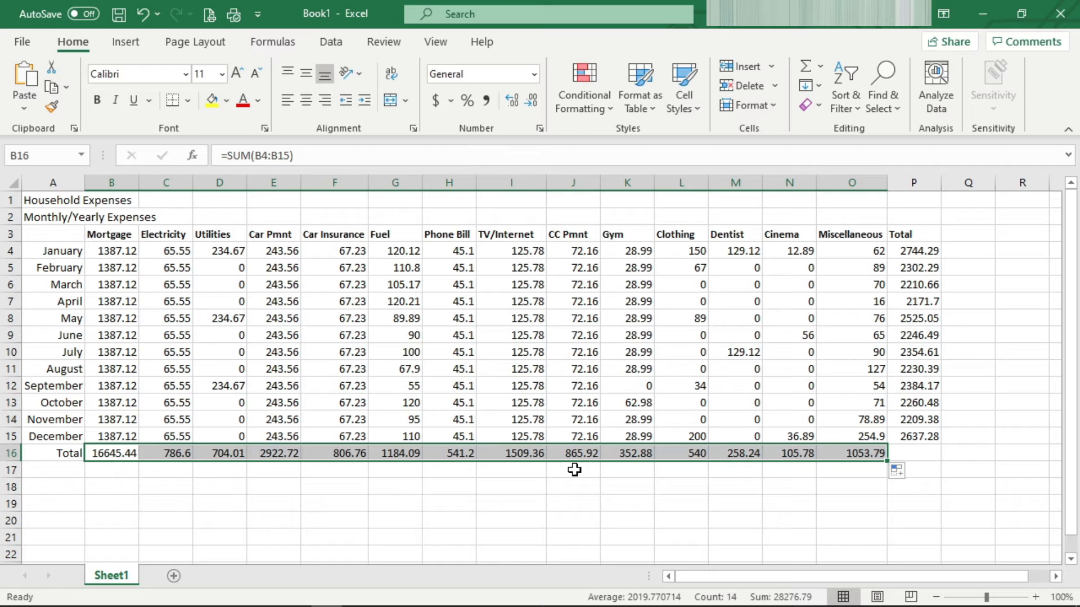
left_click(918, 251)
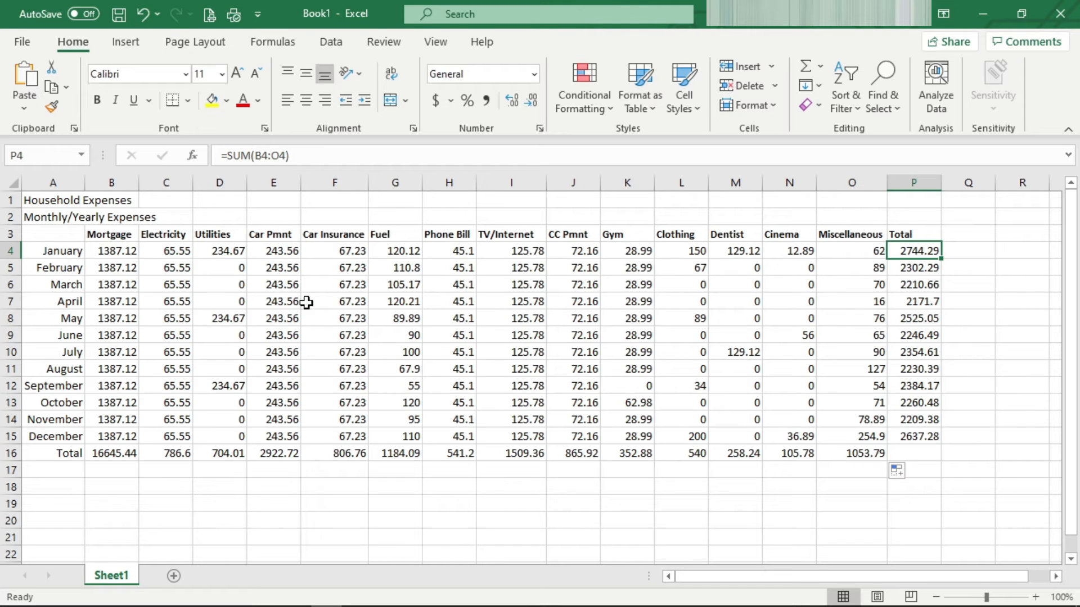
left_click_drag(109, 249, 854, 249)
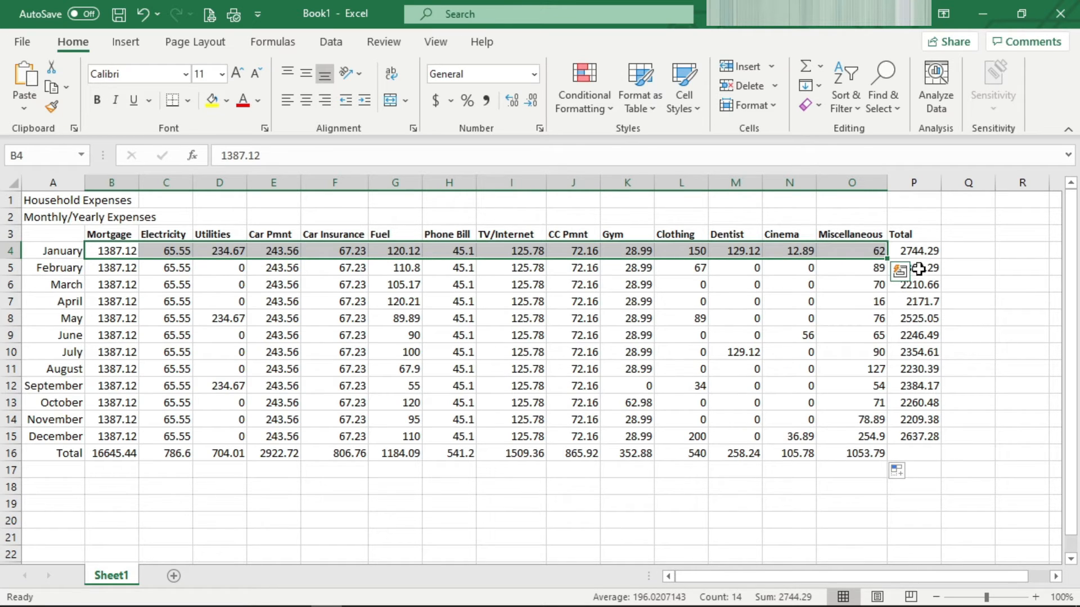
Step: Total the monthly totals in P16 with AutoSum, using the formula =SUM(P4:P15)
left_click(914, 453)
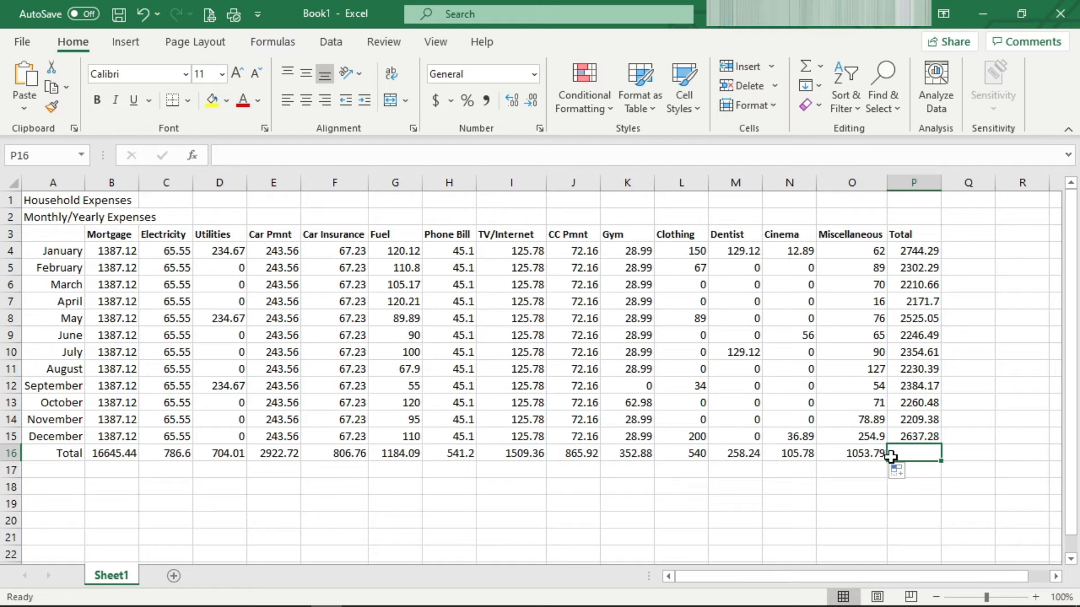
mouse_move(893, 471)
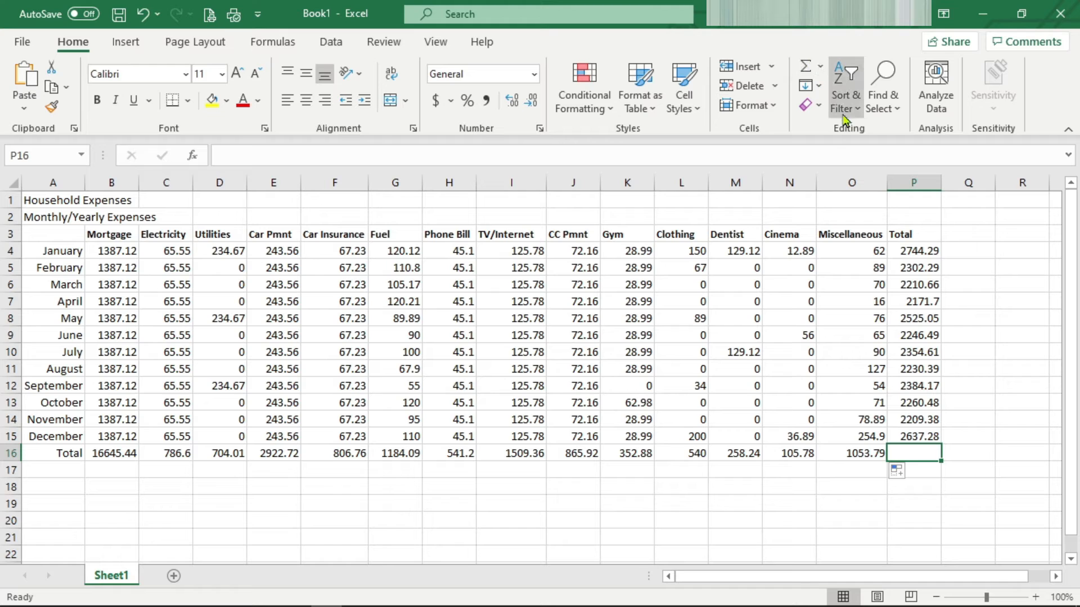
left_click(807, 69)
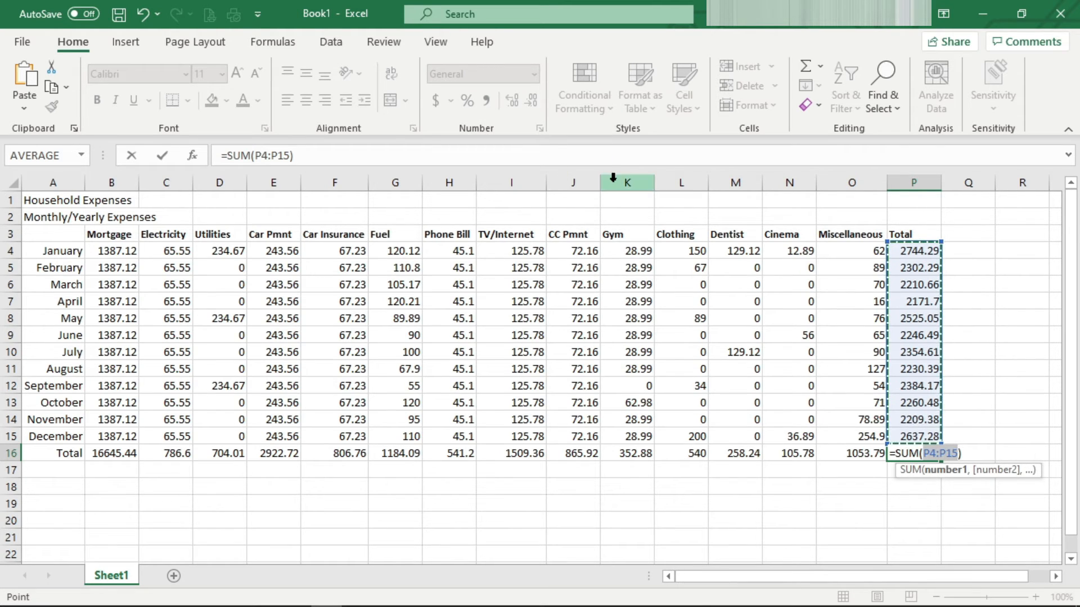
key("Return")
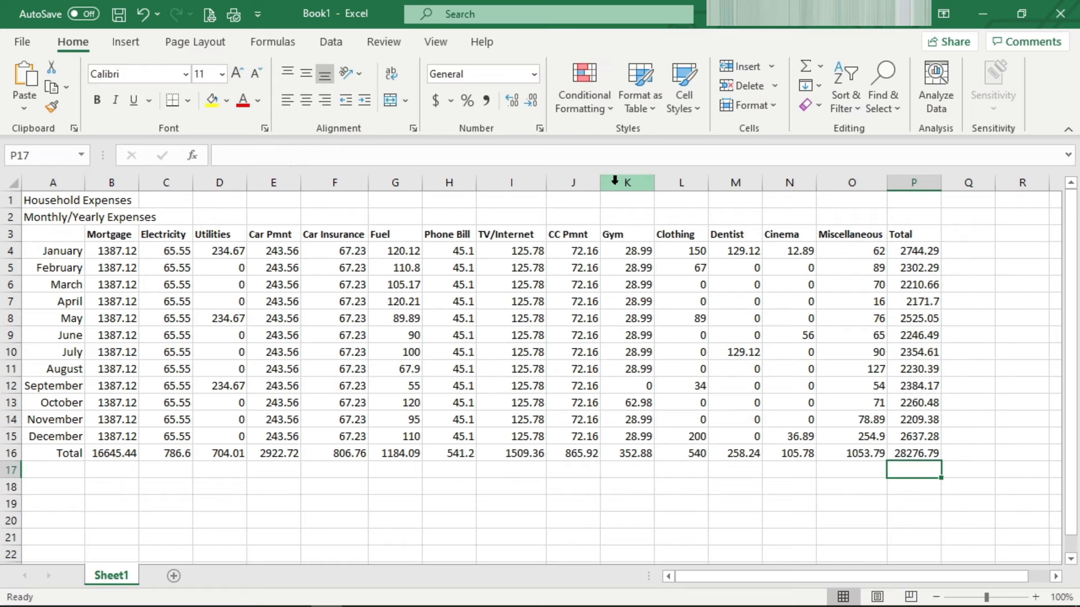
Step: Review the total formulas in P16 and B16, then the title in A1 and the first category headings in row 3
left_click(910, 453)
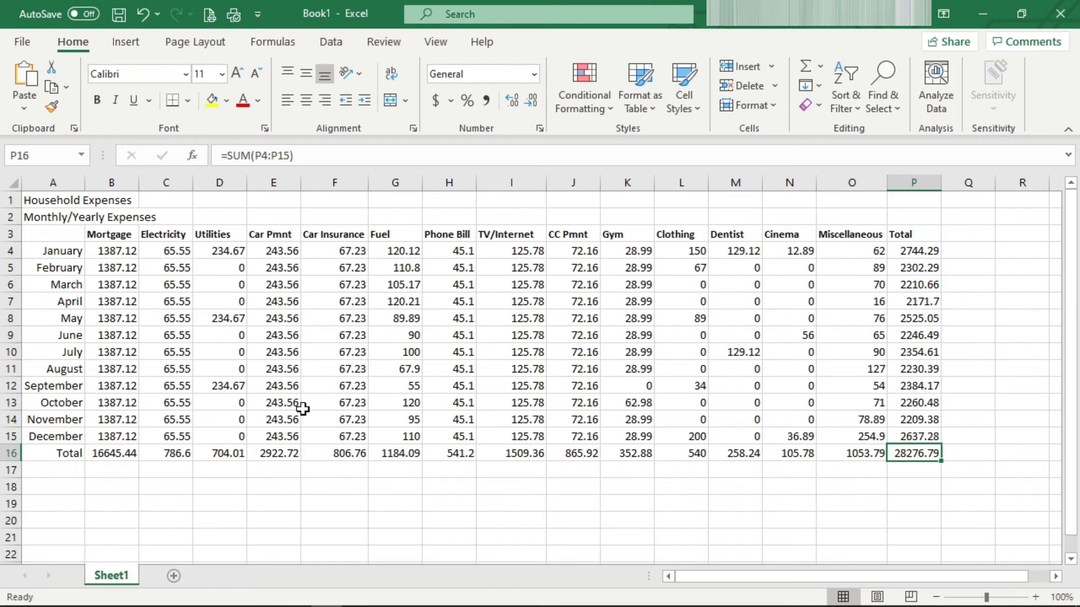
left_click(112, 453)
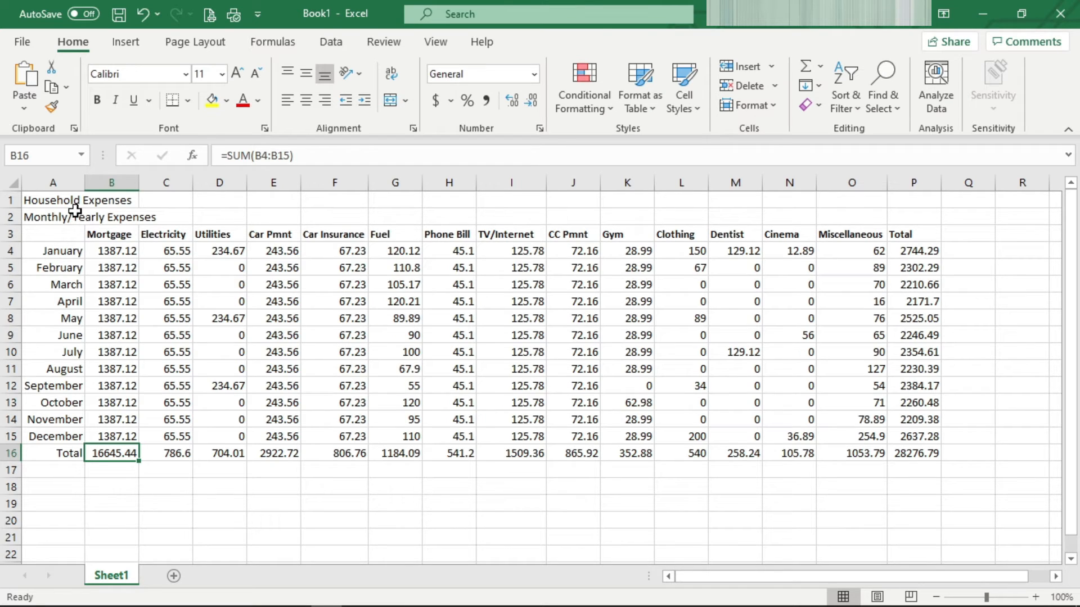
left_click(56, 201)
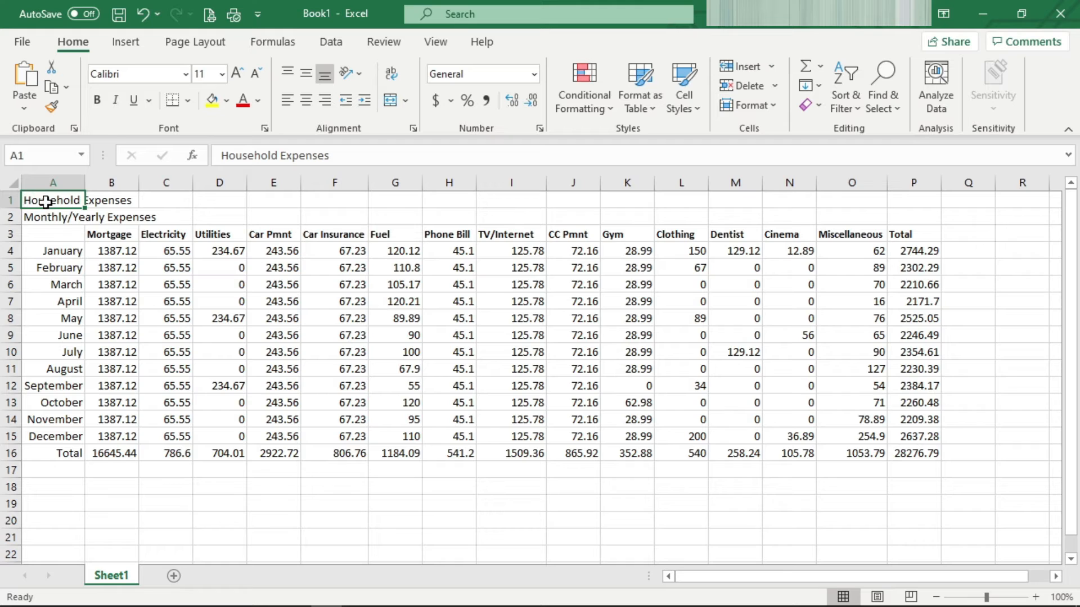
left_click(59, 234)
left_click(104, 236)
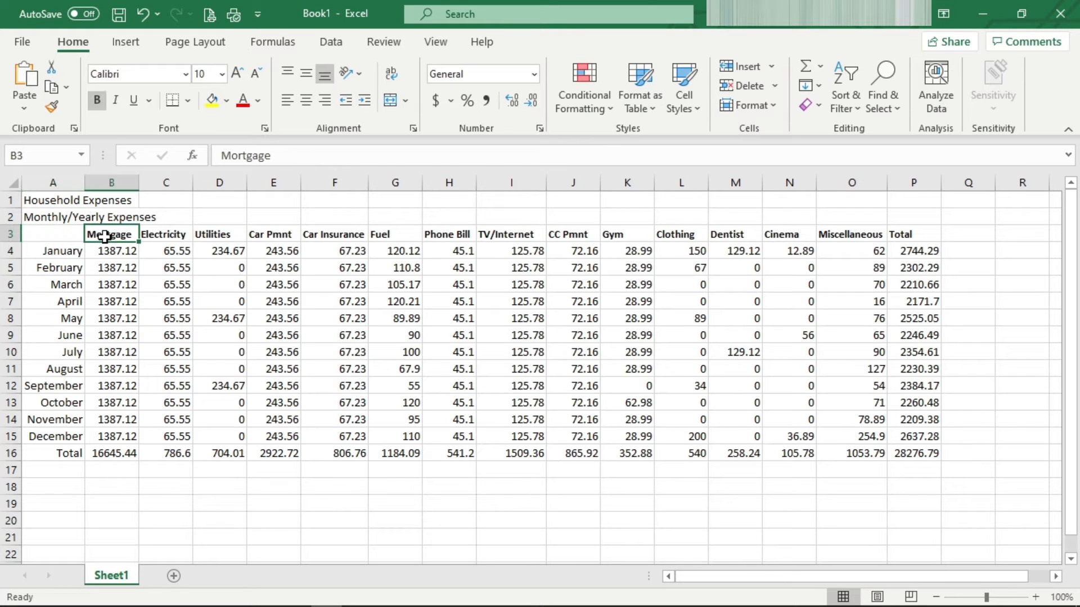
left_click(149, 234)
left_click(216, 235)
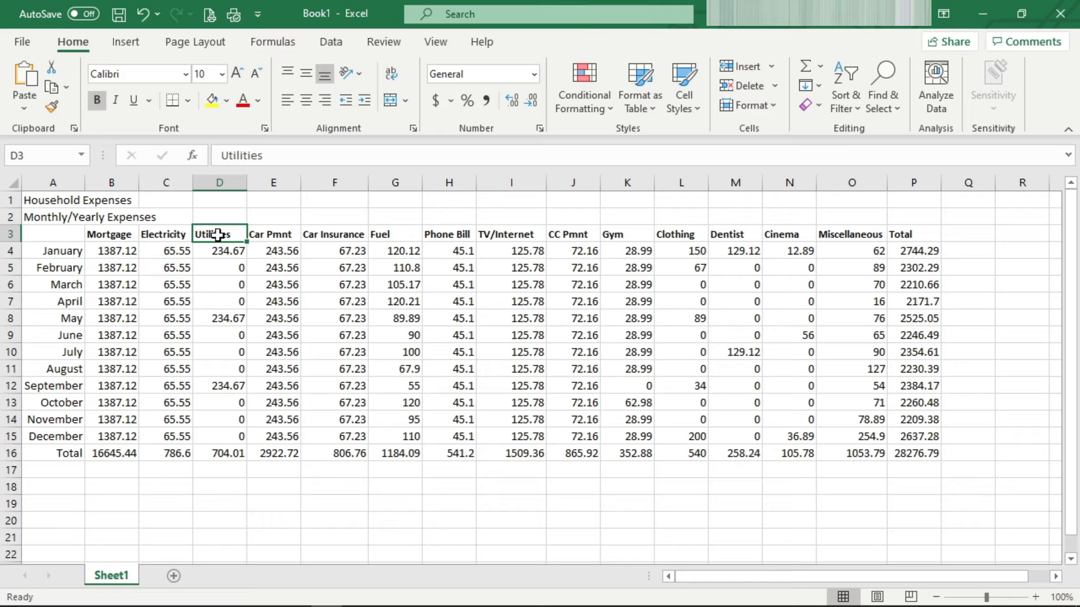
left_click(266, 235)
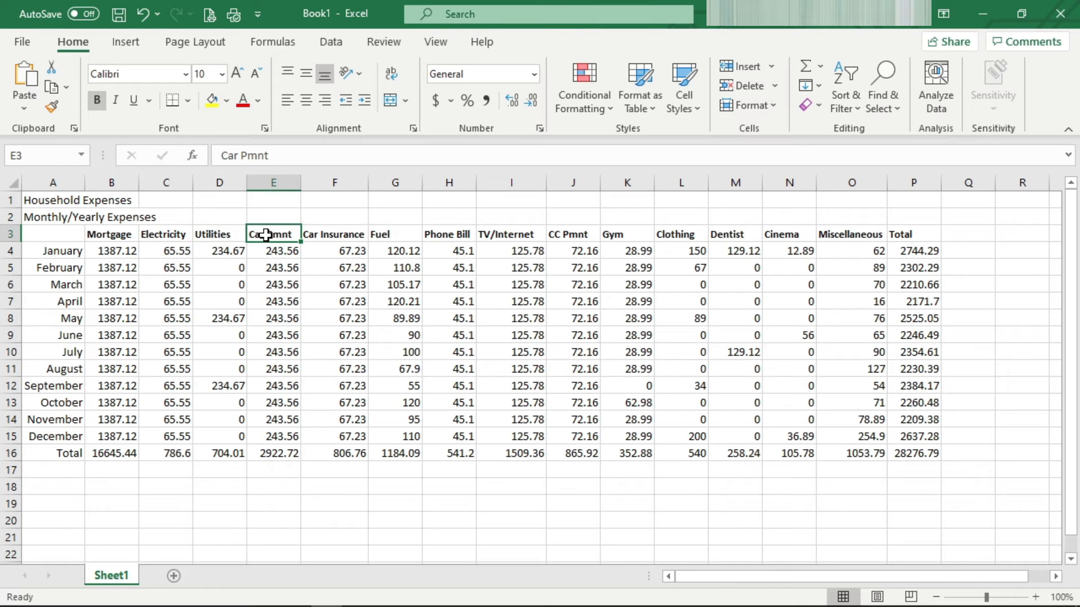
Step: Merge and center the Household Expenses title across A1:P1
left_click(56, 203)
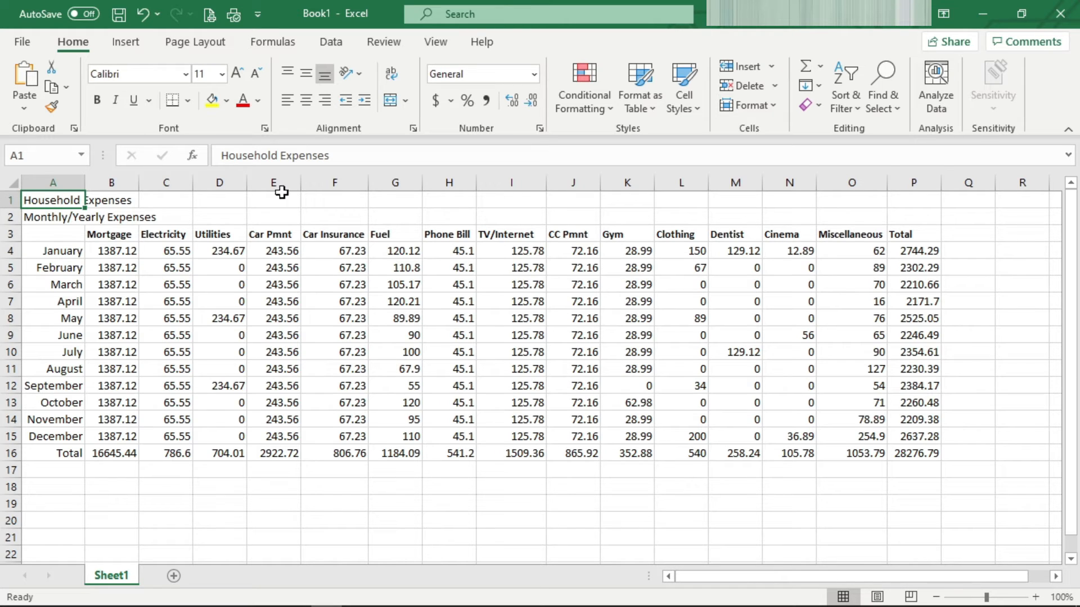
left_click(914, 201)
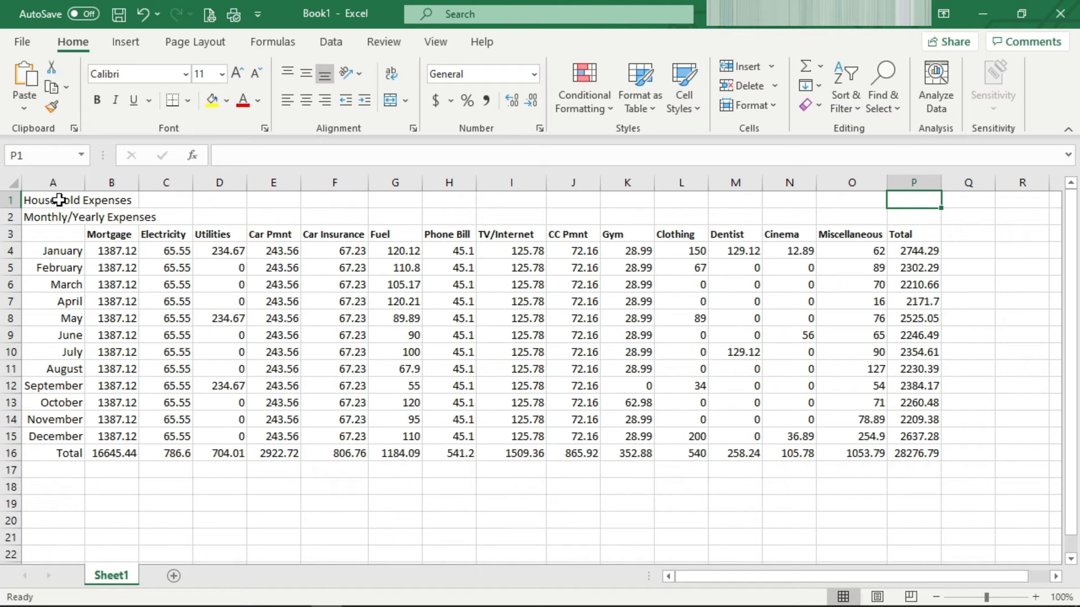
left_click_drag(59, 200, 900, 199)
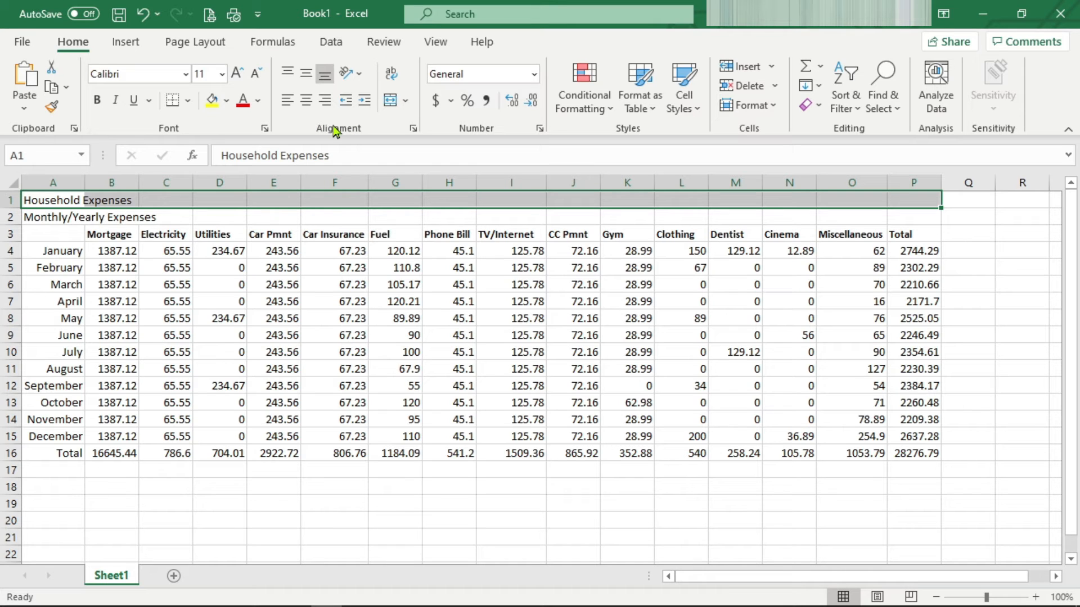
left_click(391, 107)
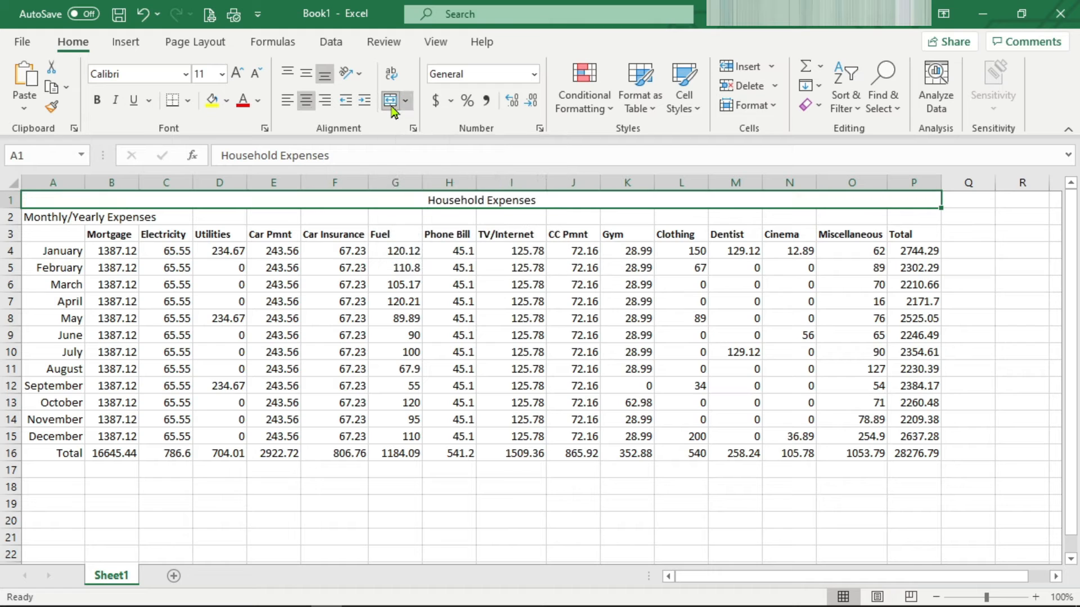
Step: Merge and center the Monthly/Yearly Expenses subtitle across A2:P2
left_click(50, 220)
left_click_drag(50, 221, 892, 217)
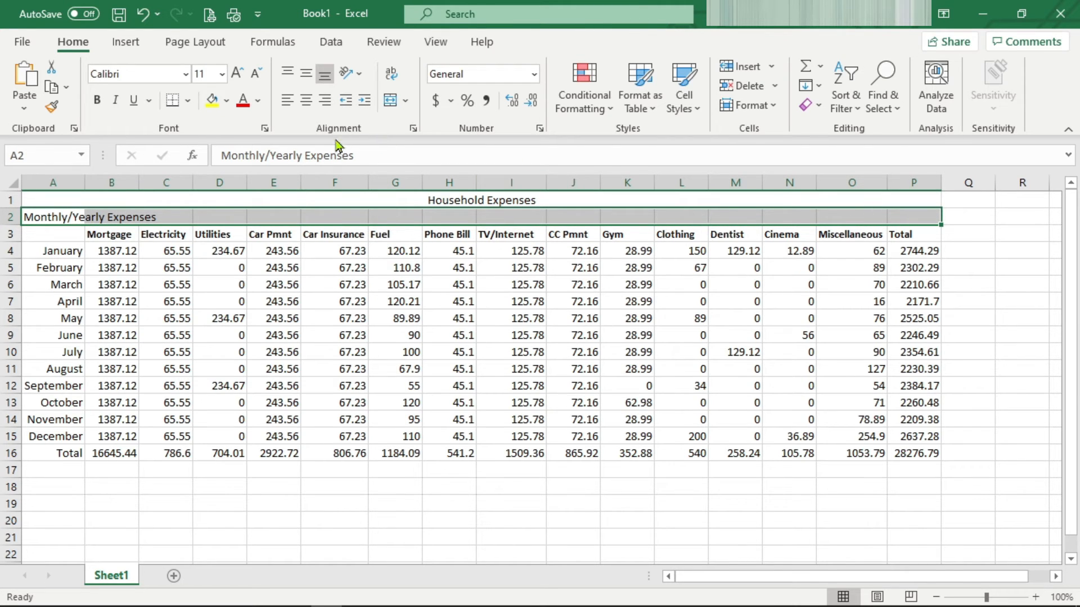
left_click(391, 101)
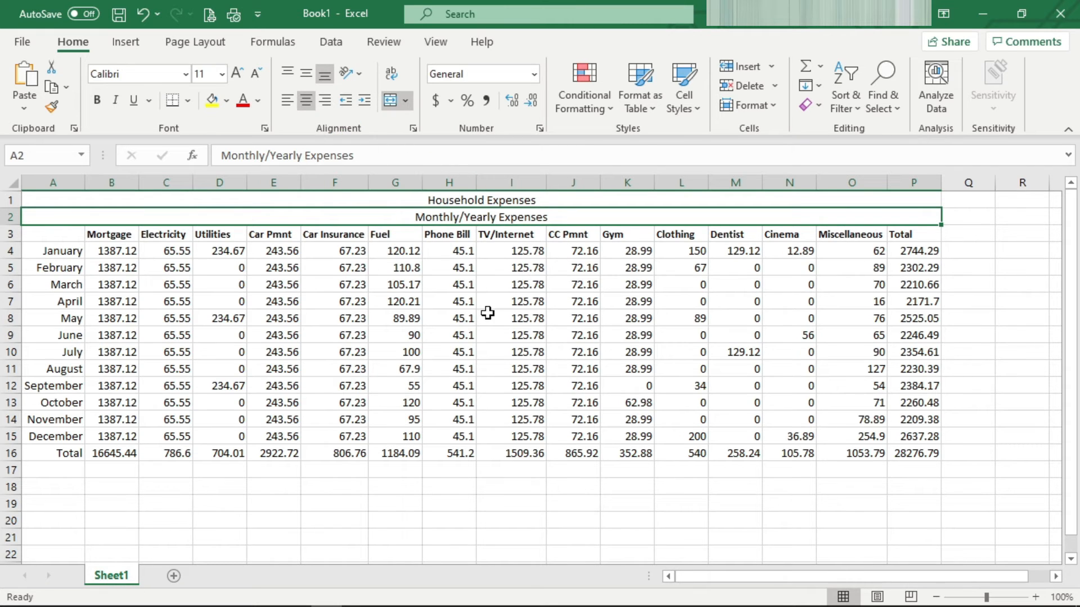
left_click(365, 285)
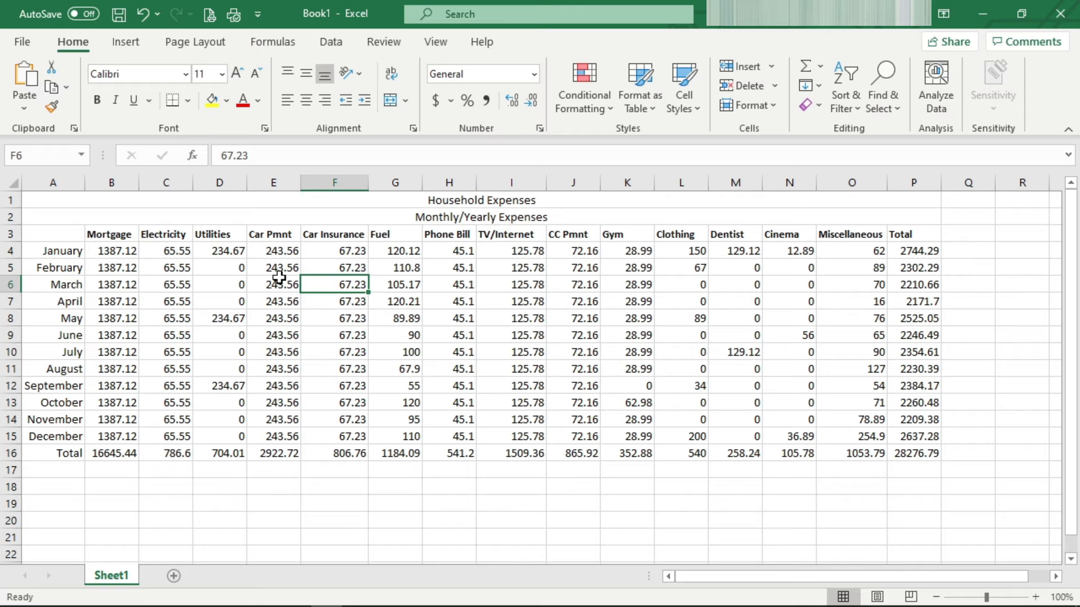
Step: Set the Household Expenses title in row 1 to the Aharoni font at size 16
left_click(294, 198)
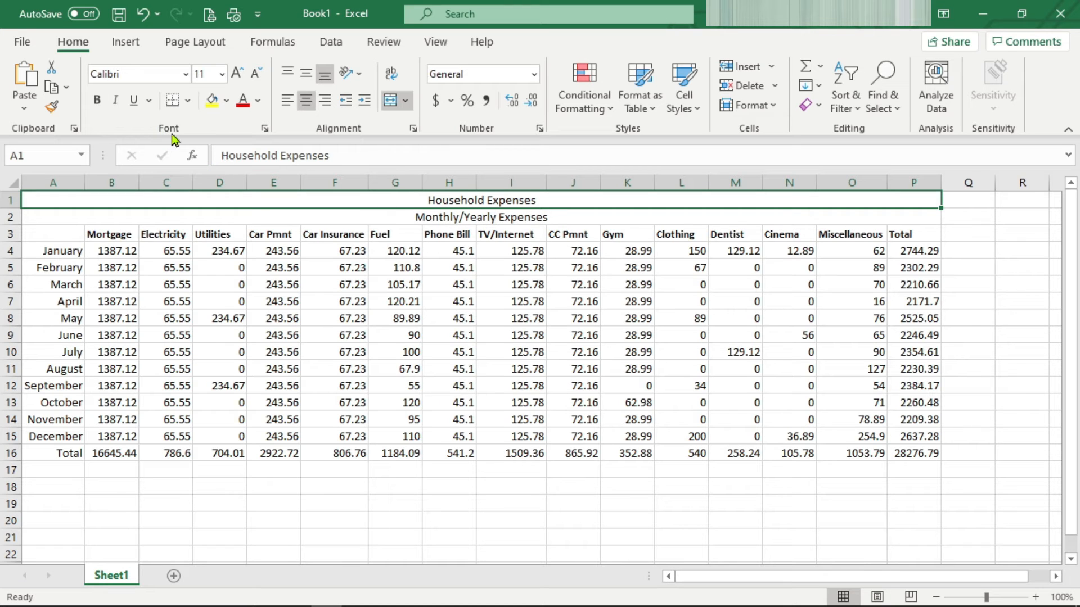
left_click(186, 77)
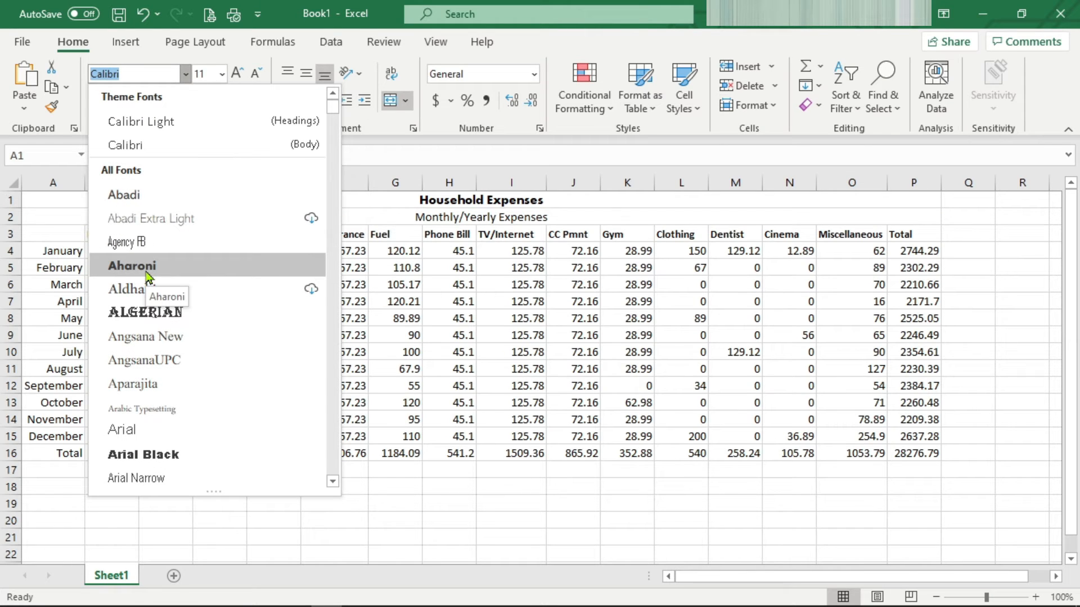
left_click(148, 268)
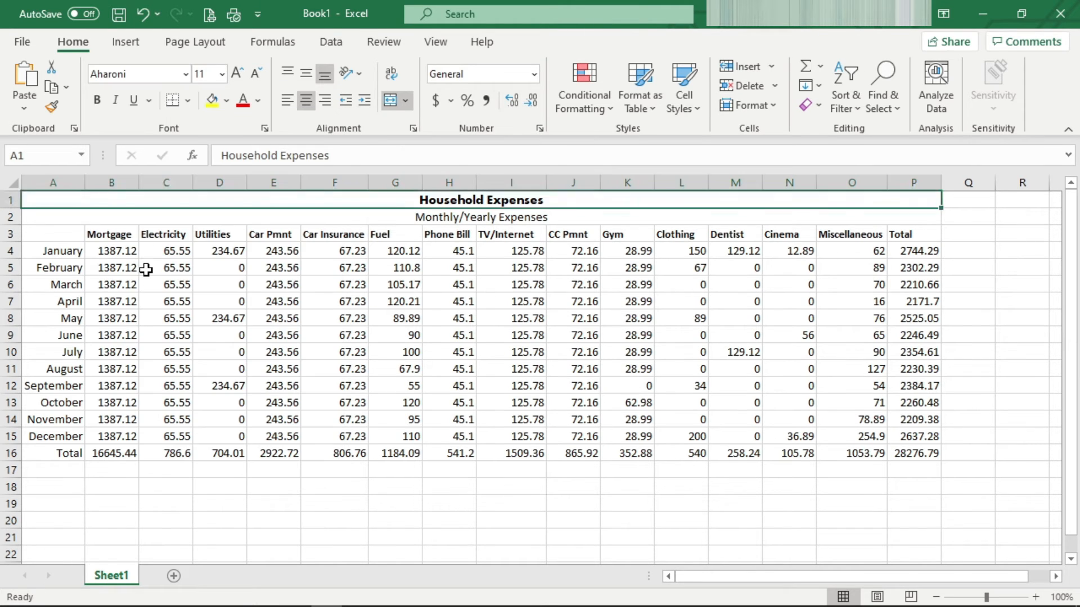
left_click(222, 79)
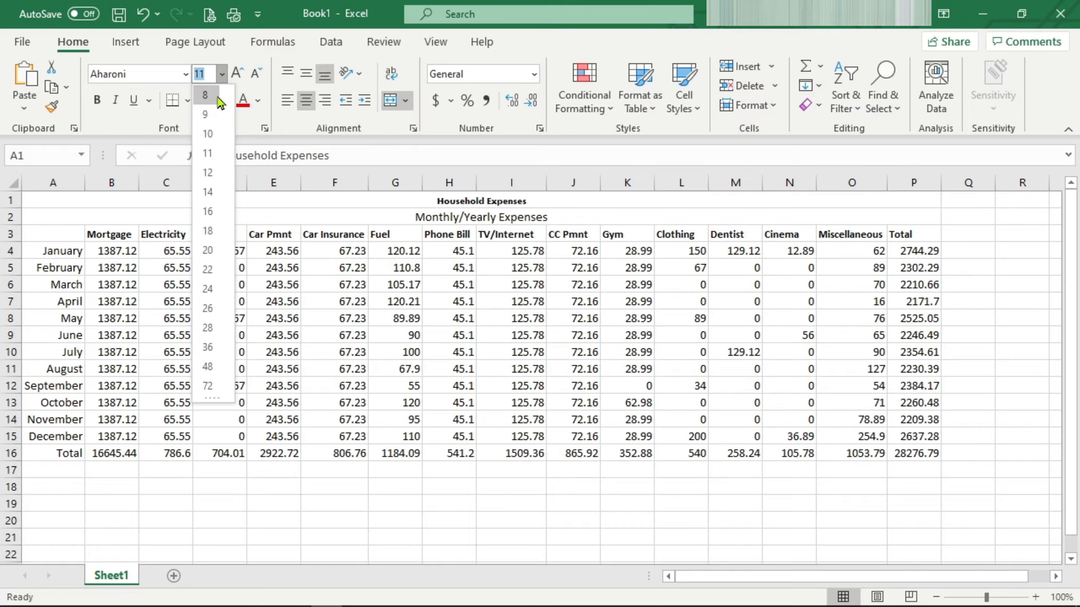
left_click(208, 211)
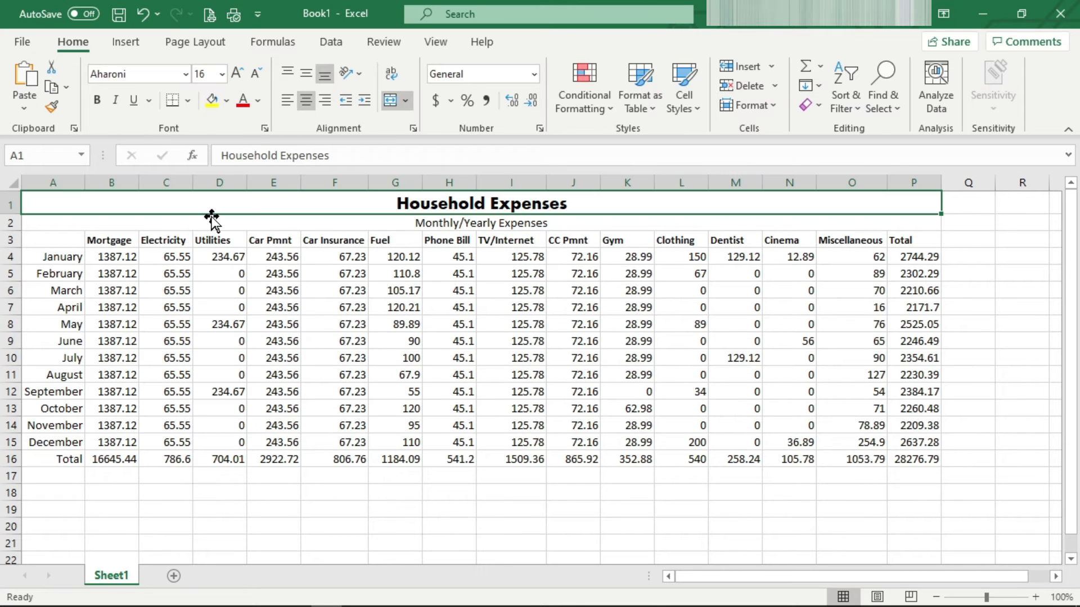
Step: Give the Household Expenses title a dark blue fill and light blue text
left_click(229, 103)
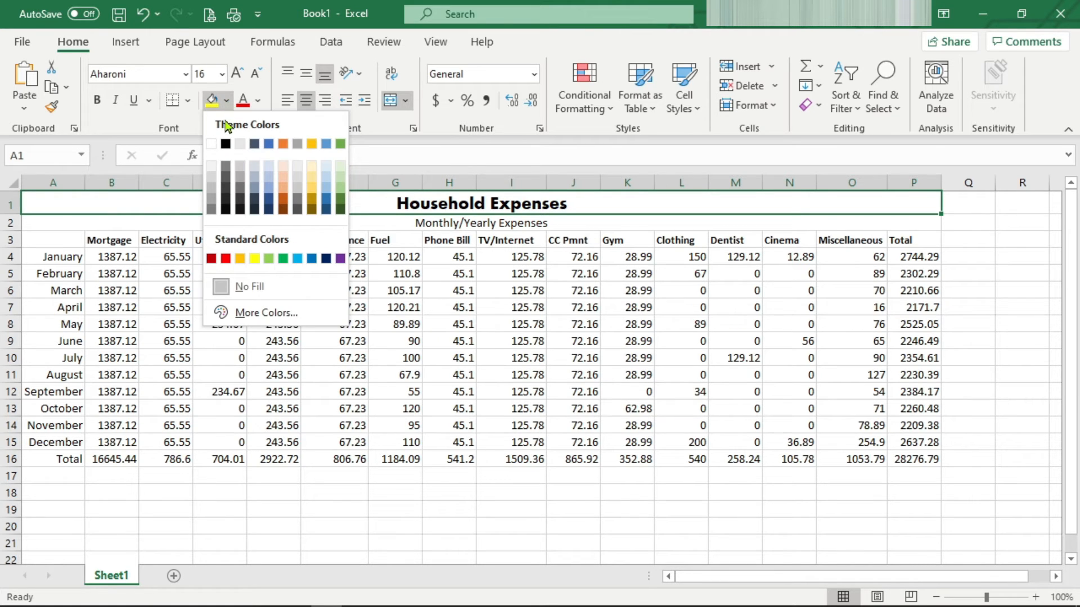
left_click(268, 201)
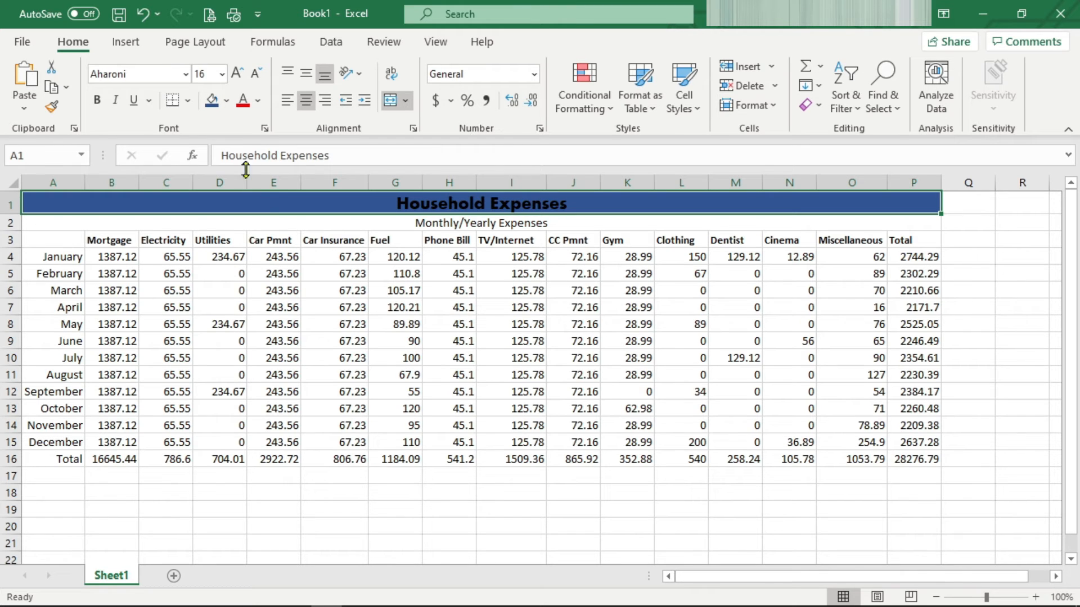
left_click(258, 101)
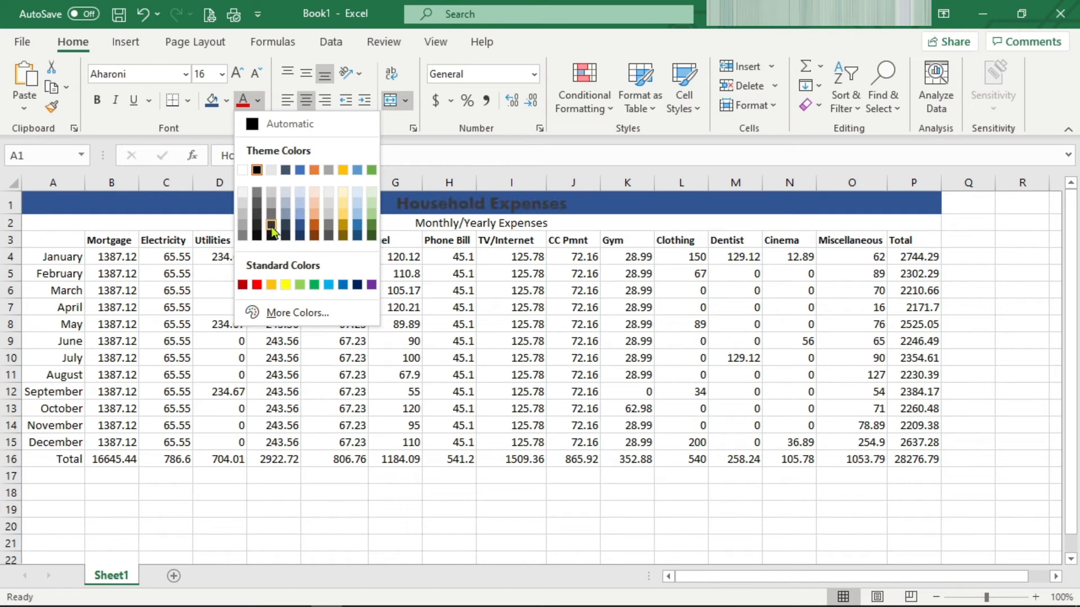
left_click(299, 217)
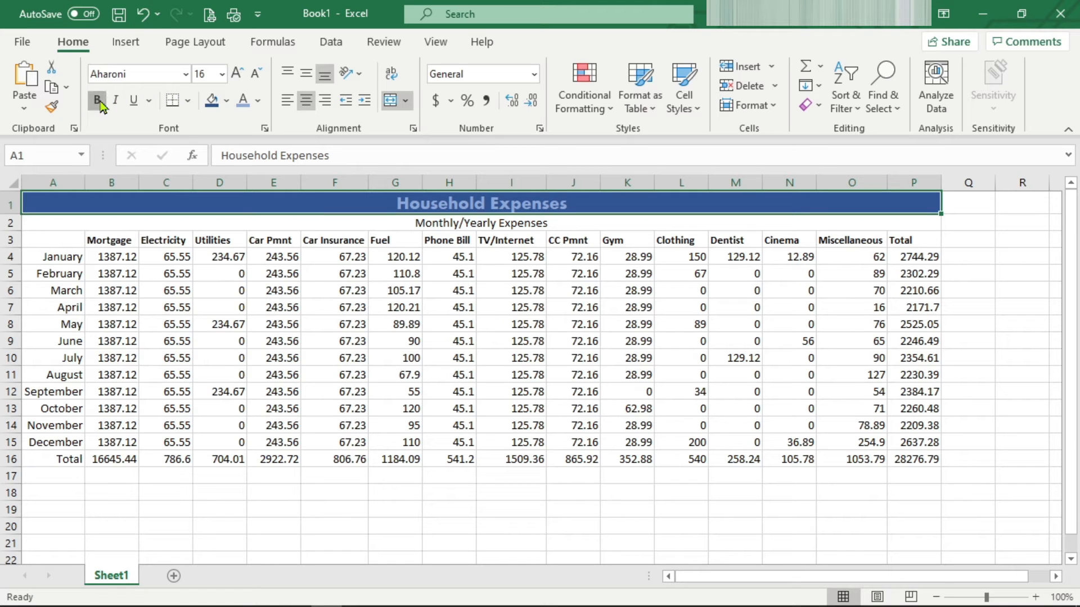
left_click(402, 271)
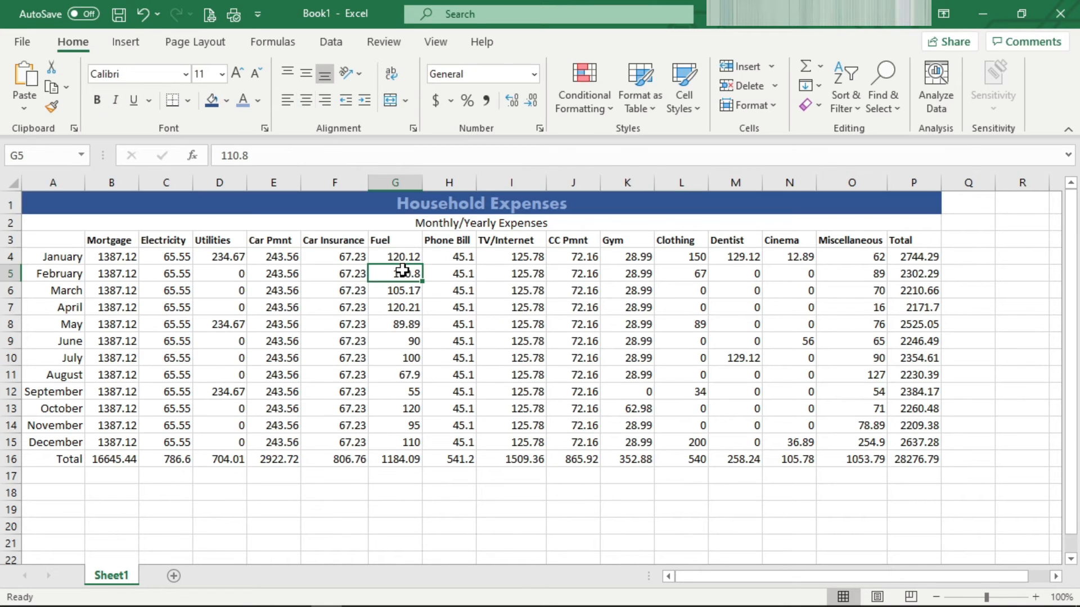
Step: Format the Monthly/Yearly Expenses subtitle as size 10 italic text with a light orange fill
left_click(412, 222)
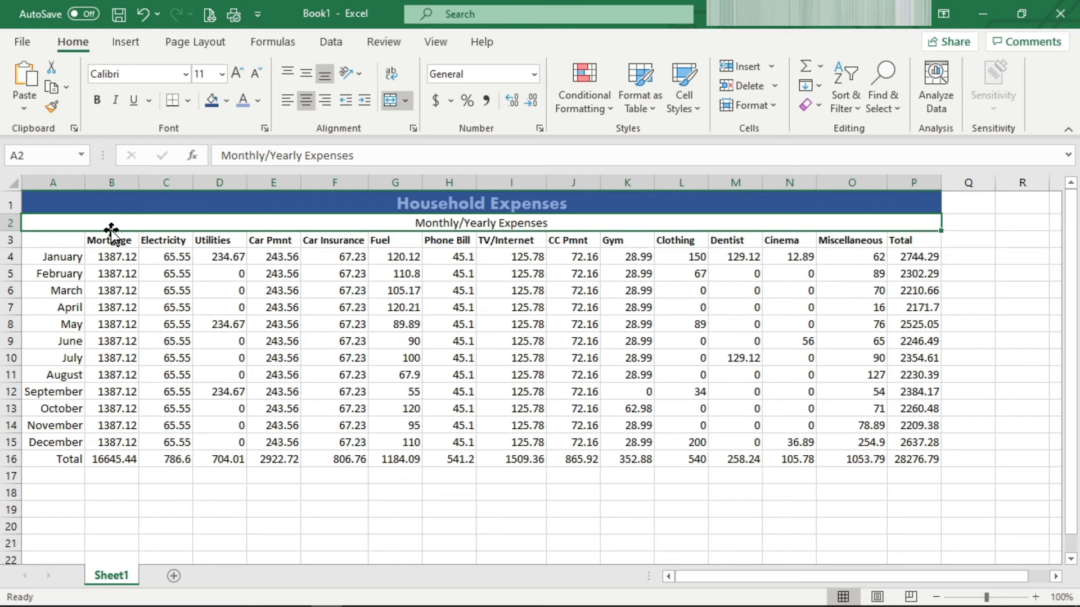
left_click(256, 75)
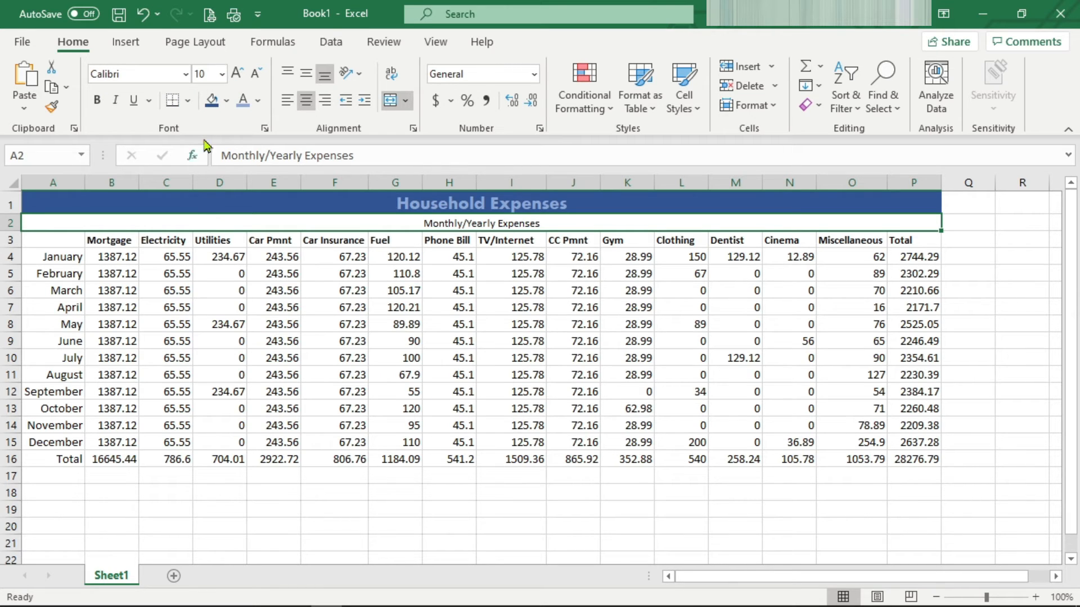
left_click(226, 102)
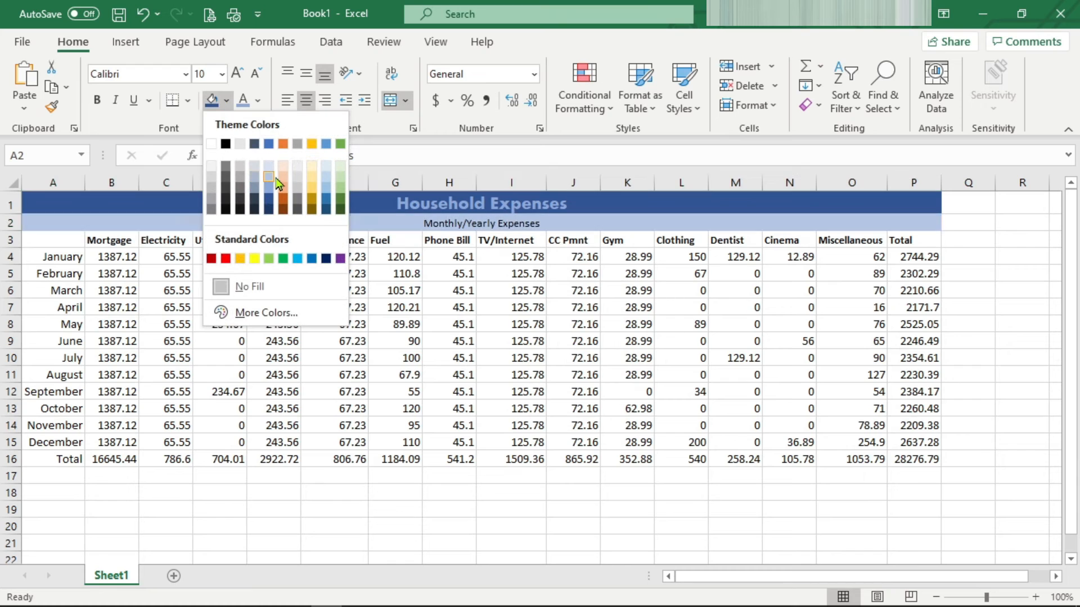
left_click(281, 180)
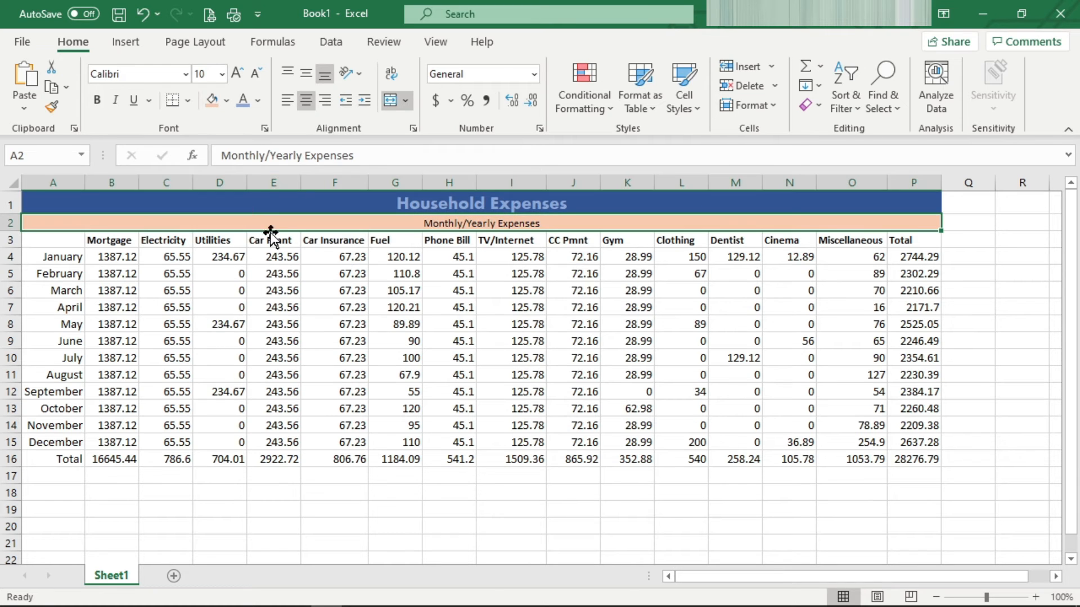
left_click(115, 100)
left_click(288, 288)
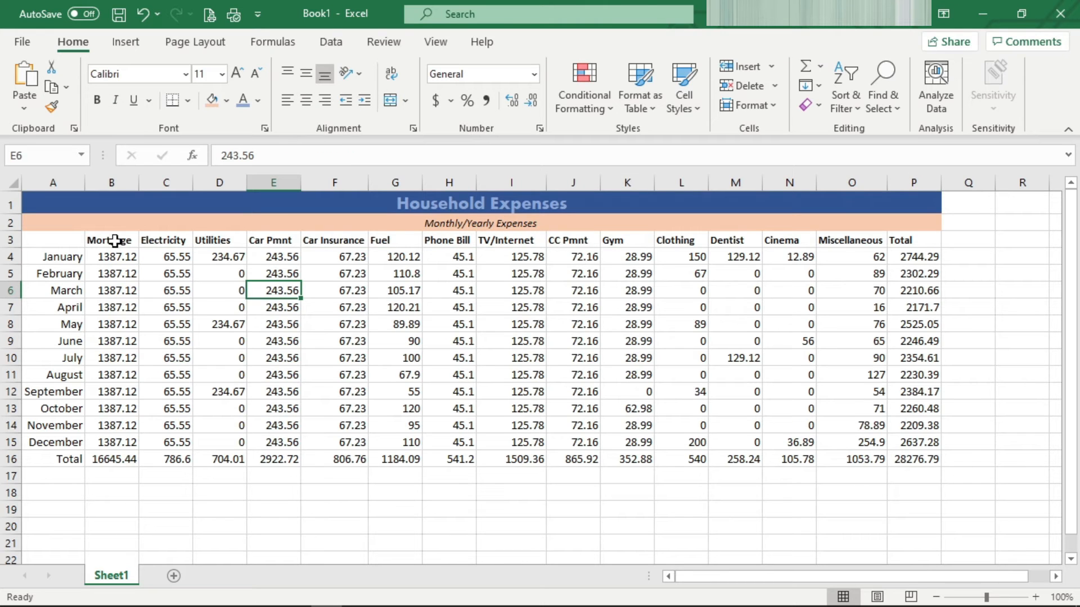
Step: Give the category headings in B3:O3, Mortgage through Miscellaneous, a light blue fill and off-white text
left_click_drag(114, 241, 885, 240)
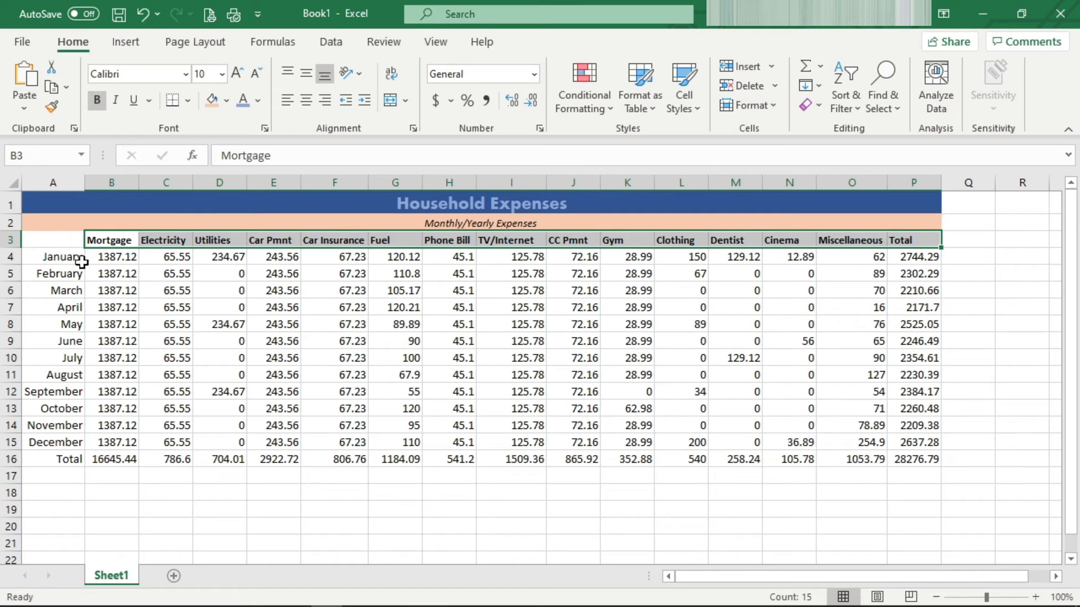
left_click(111, 241)
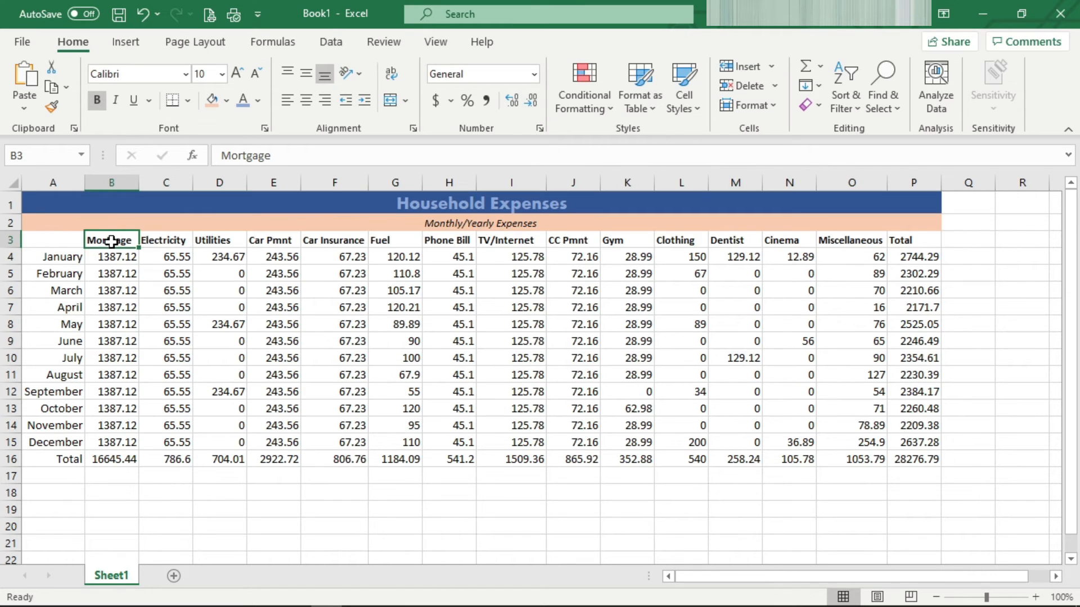
left_click_drag(114, 241, 866, 239)
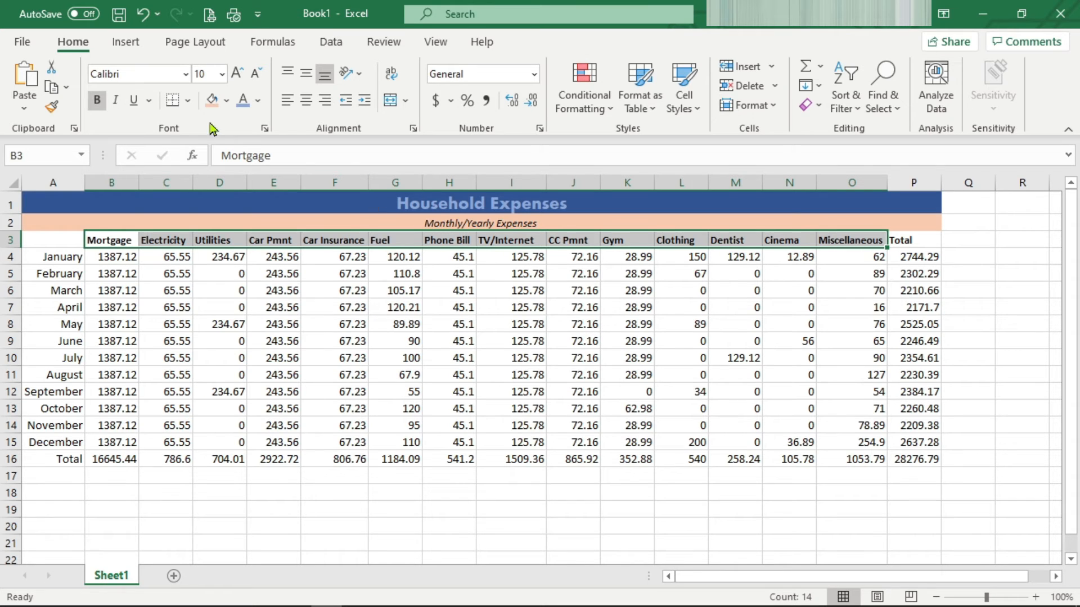
left_click(227, 101)
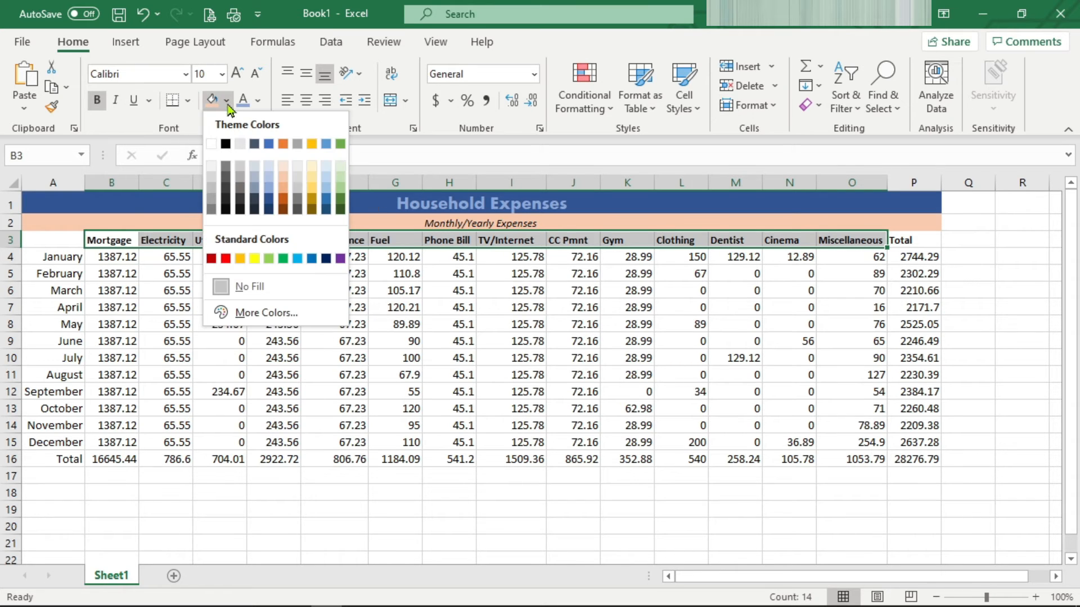
left_click(297, 259)
left_click(258, 101)
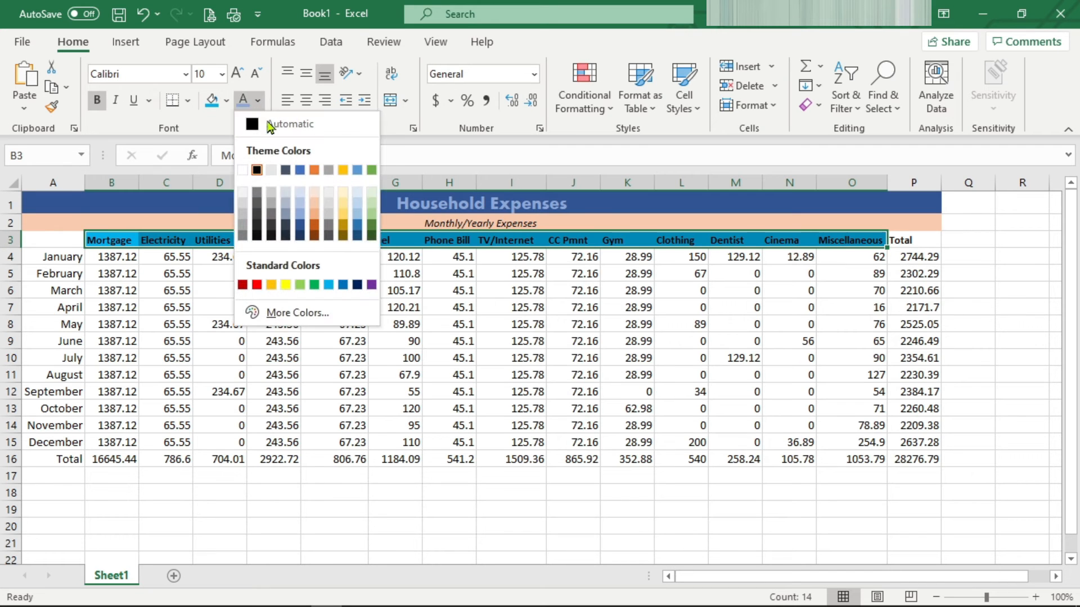
left_click(243, 192)
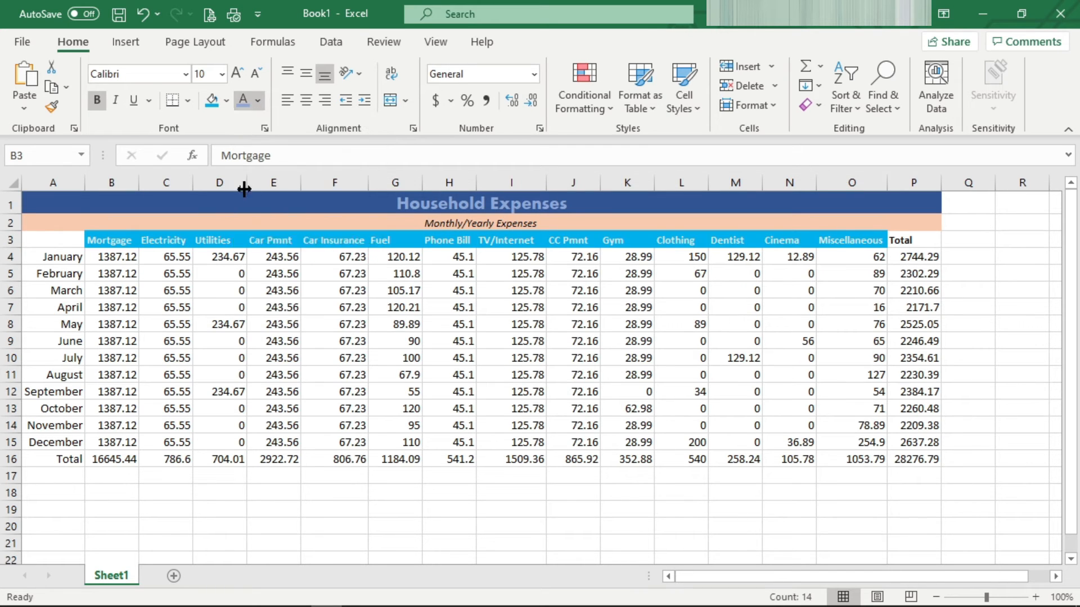
left_click(276, 326)
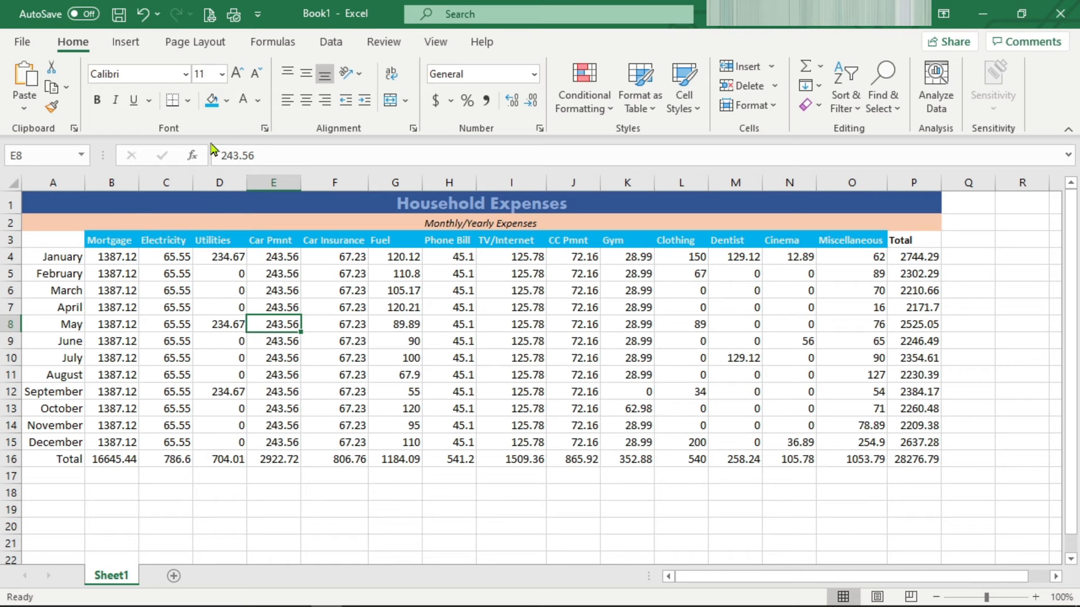
Step: Change the fill of the category headings in B3:O3 to the standard blue
left_click_drag(110, 240, 821, 237)
left_click(227, 101)
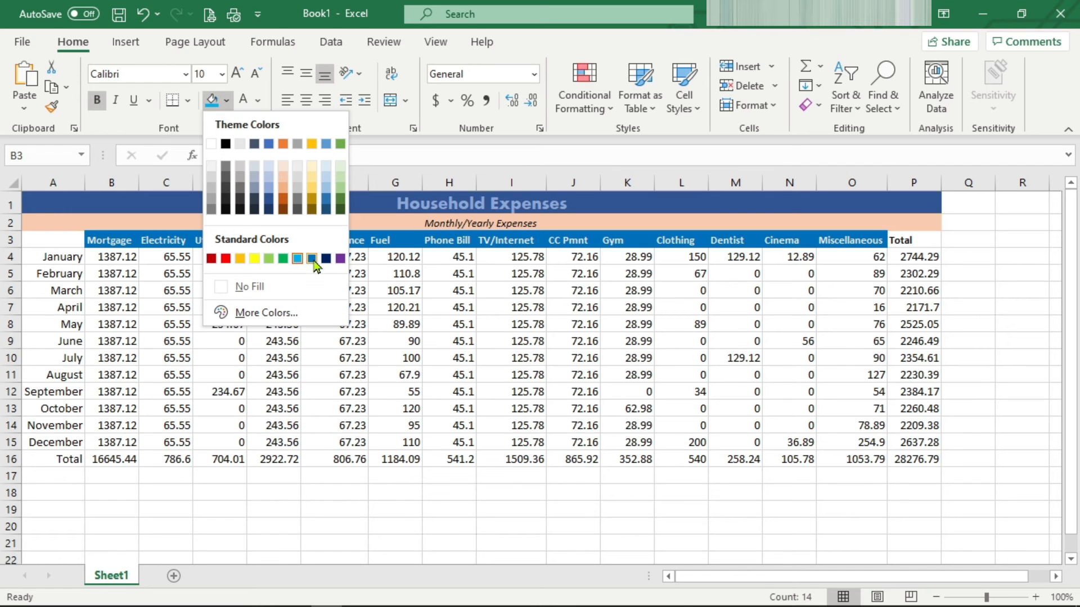
left_click(311, 258)
left_click(329, 324)
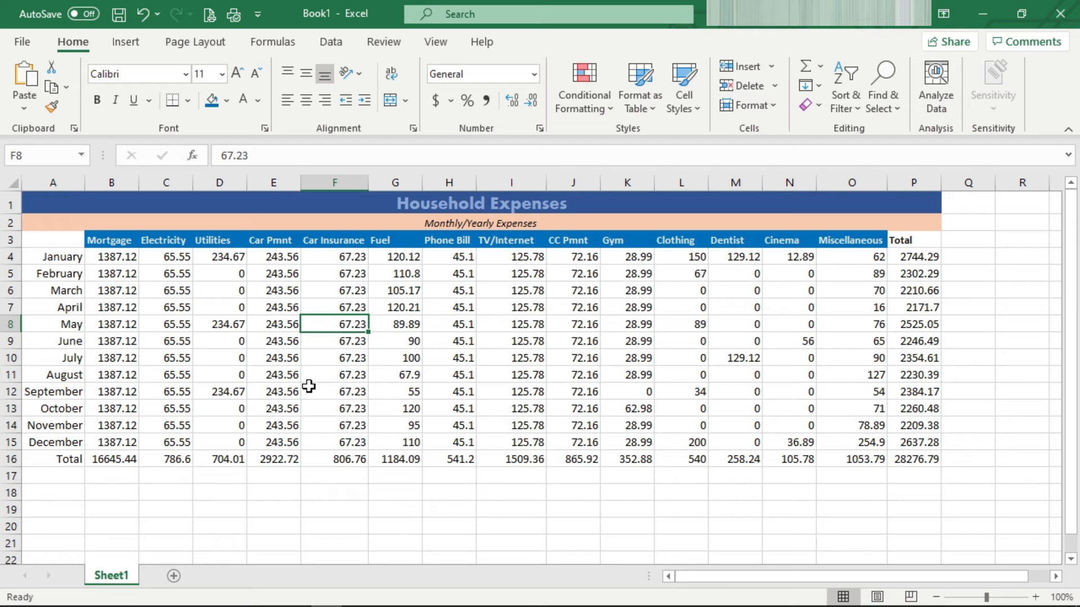
Step: Center the Total heading in P3 and give the cell a red fill
left_click(900, 238)
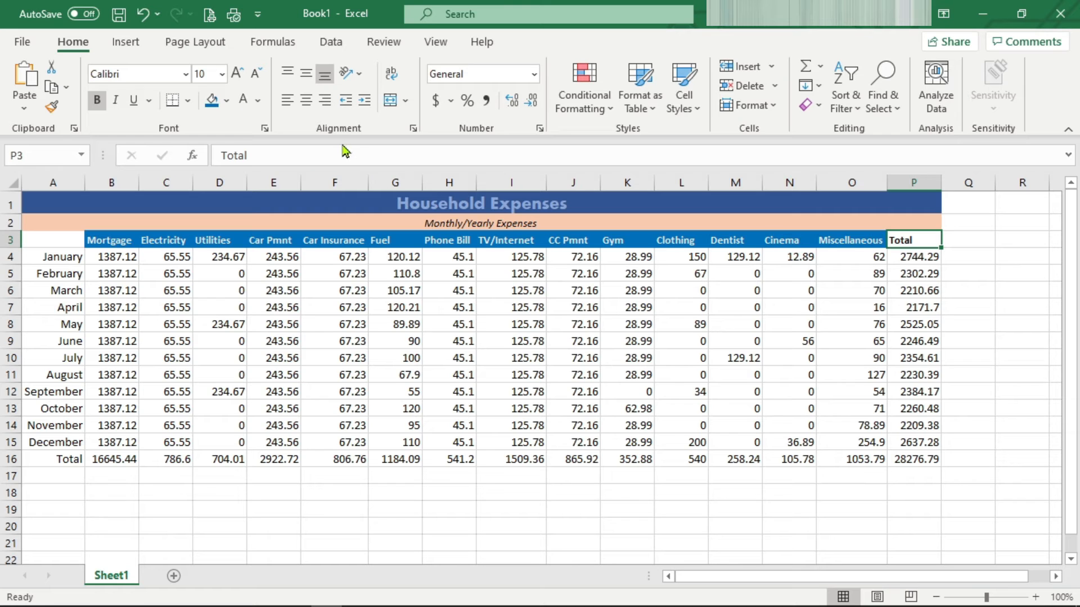
left_click(306, 100)
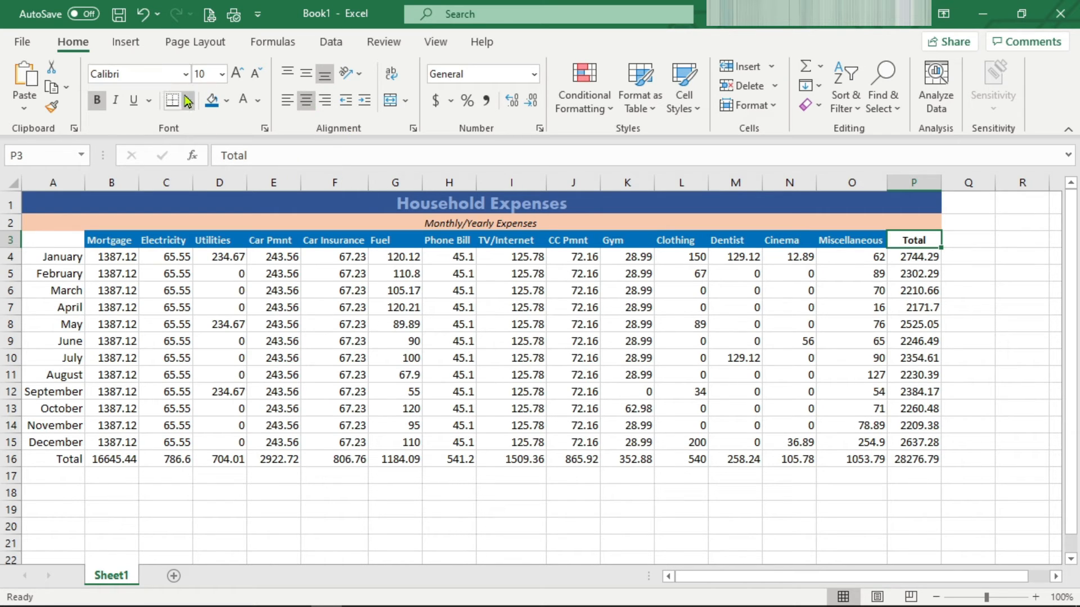
left_click(226, 101)
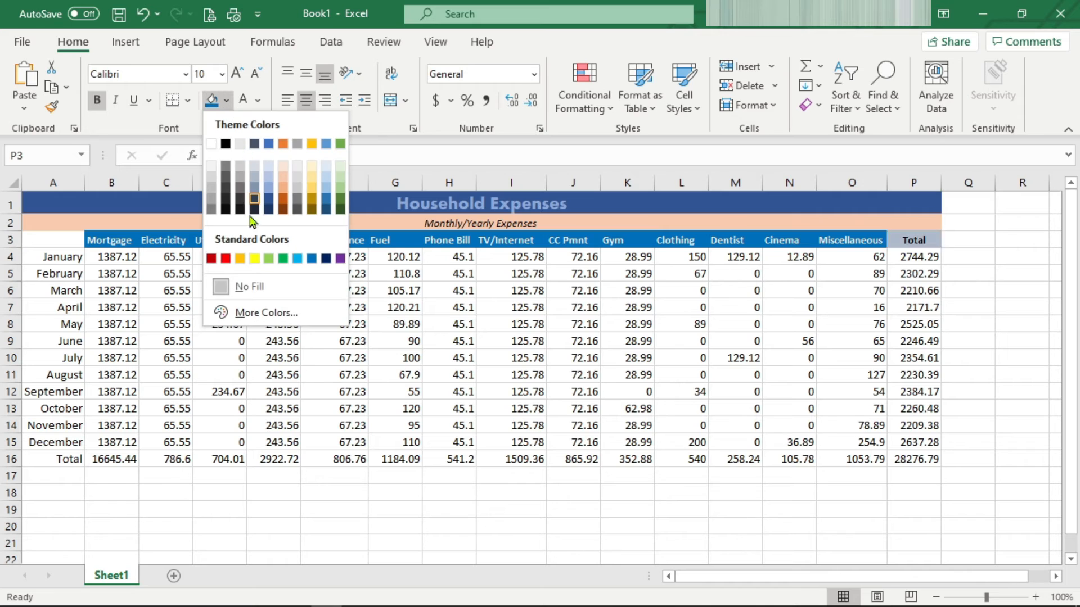
left_click(226, 258)
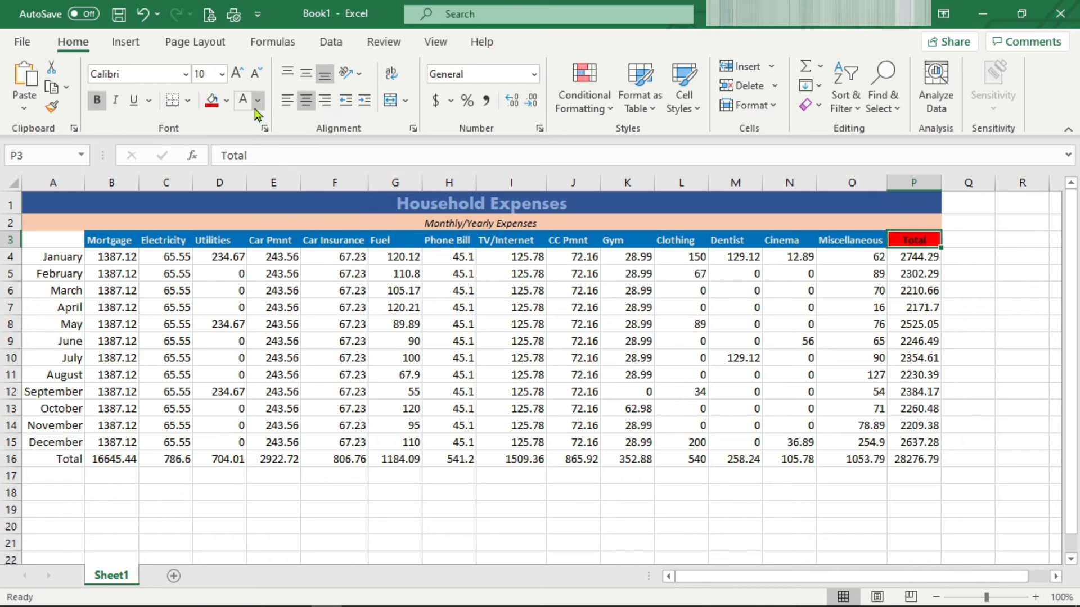
Step: Set the text of the Total heading in P3 to off-white at size 12
left_click(261, 102)
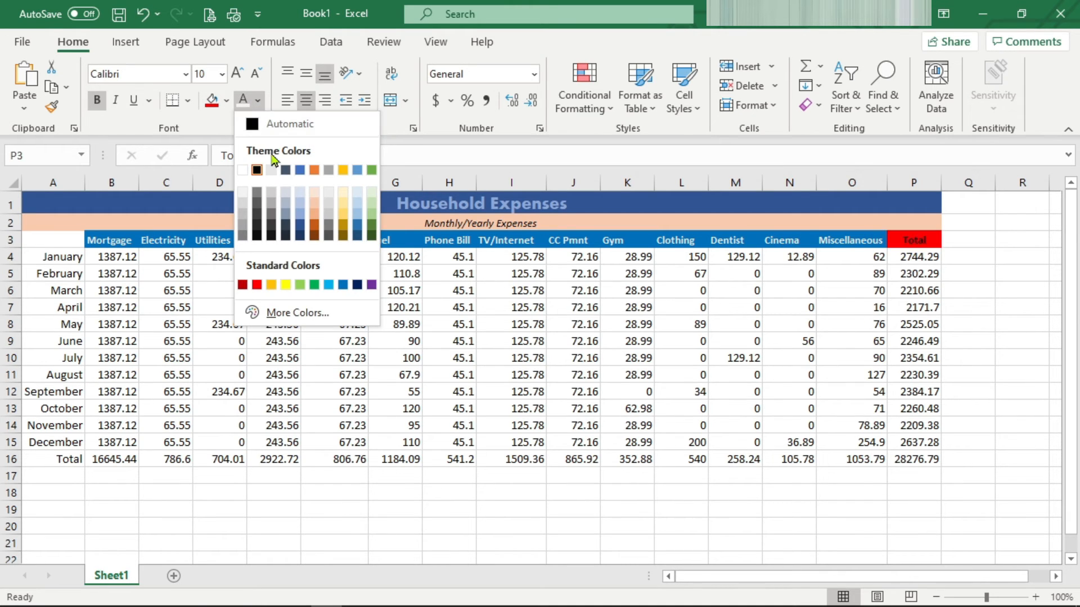
left_click(244, 203)
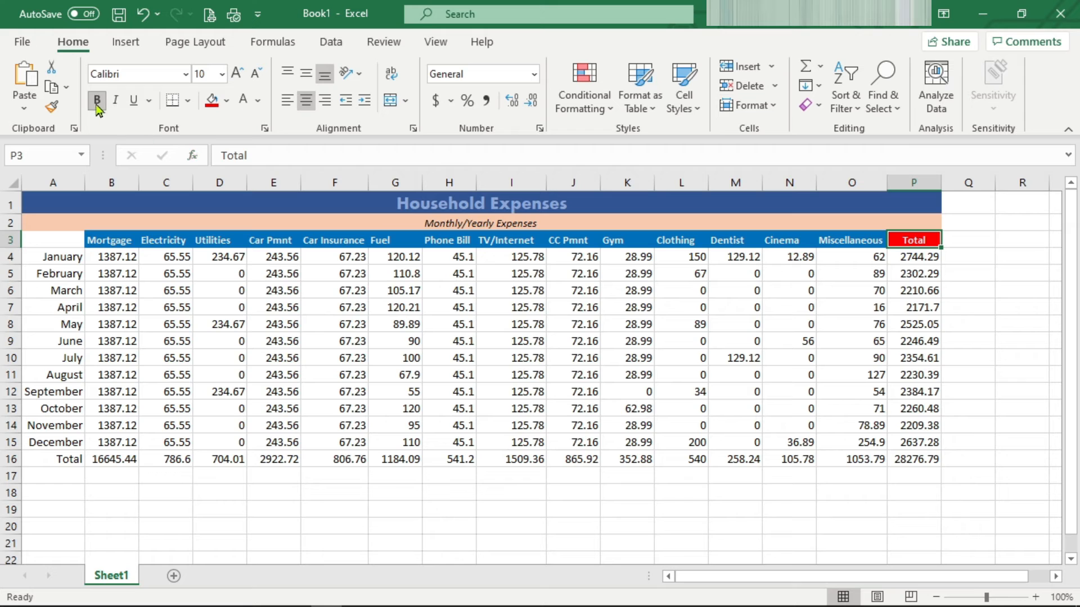
left_click(236, 79)
left_click(236, 79)
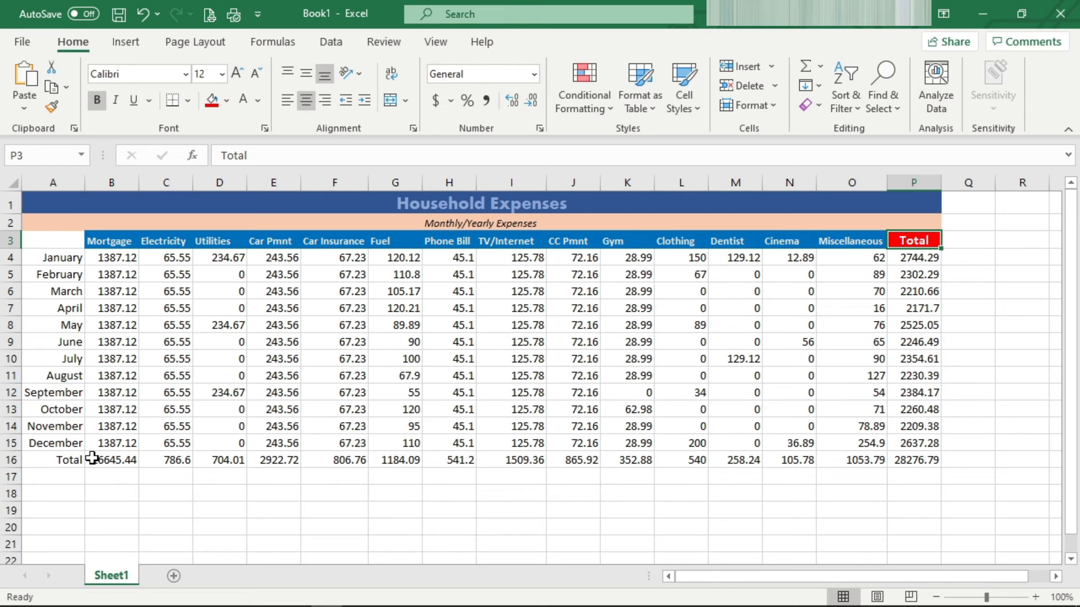
Step: Format the Total row label in A16 with a red fill and bold, off-white size 12 text
left_click(61, 462)
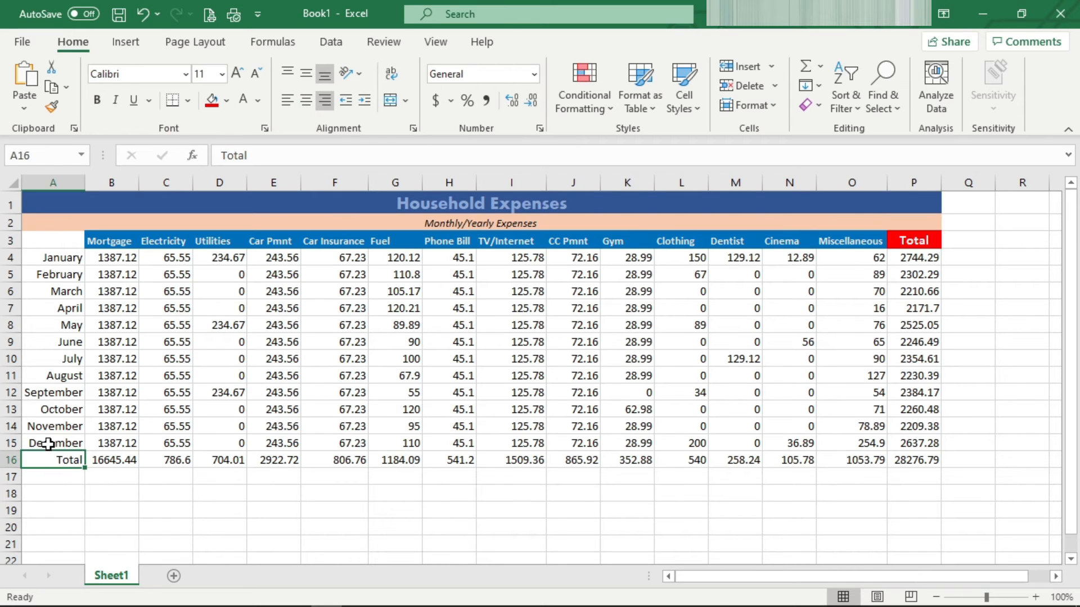
left_click(211, 101)
left_click(243, 101)
left_click(238, 73)
left_click(97, 100)
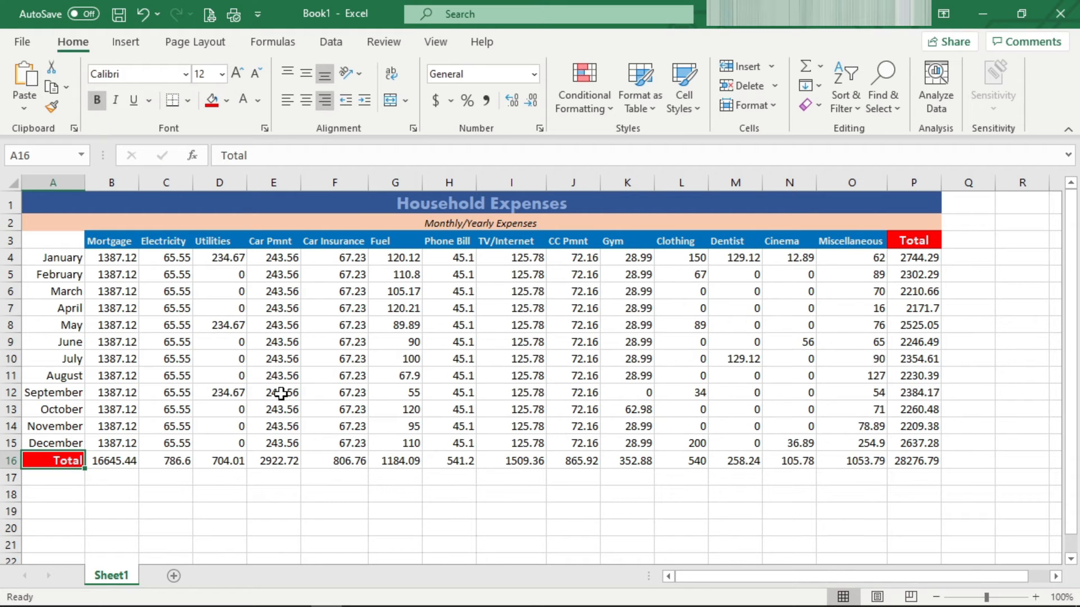
left_click(186, 425)
Step: Give the category totals in B16:O16 an orange fill and a top and double bottom border
left_click_drag(119, 463, 854, 462)
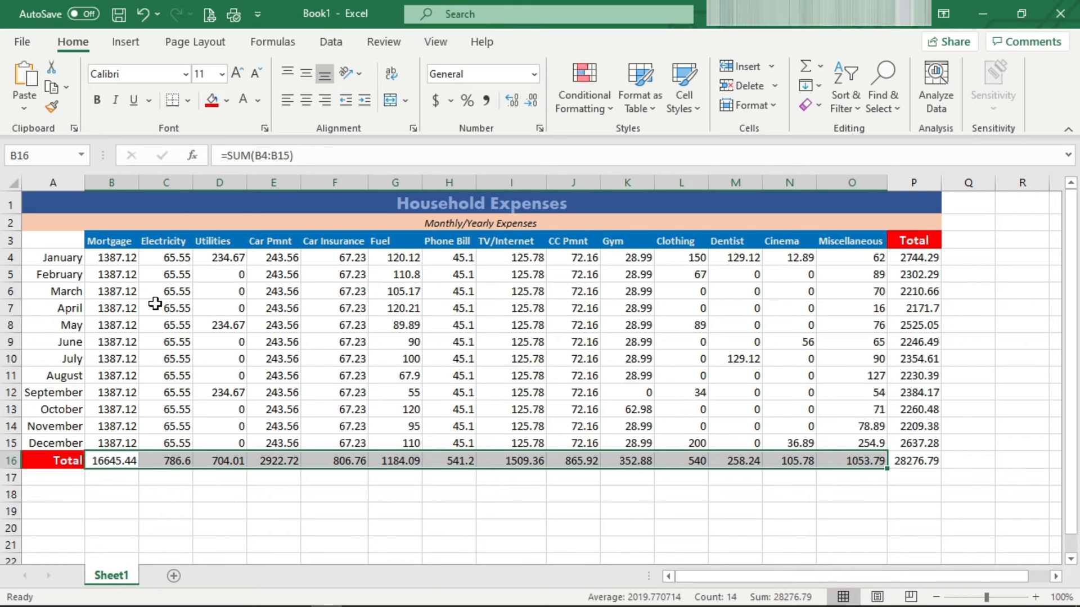
left_click(226, 100)
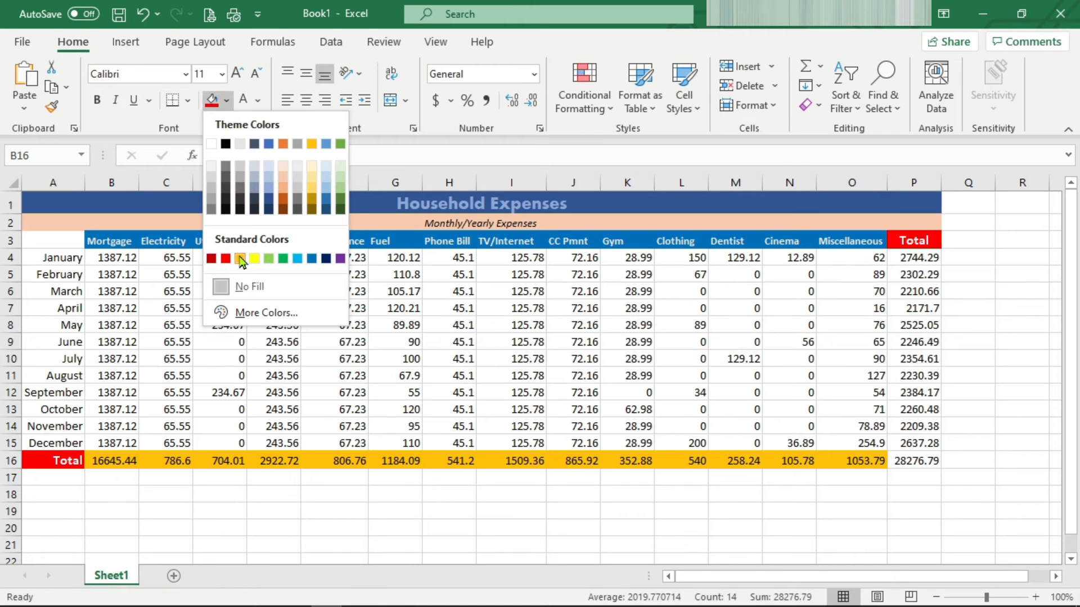
left_click(240, 258)
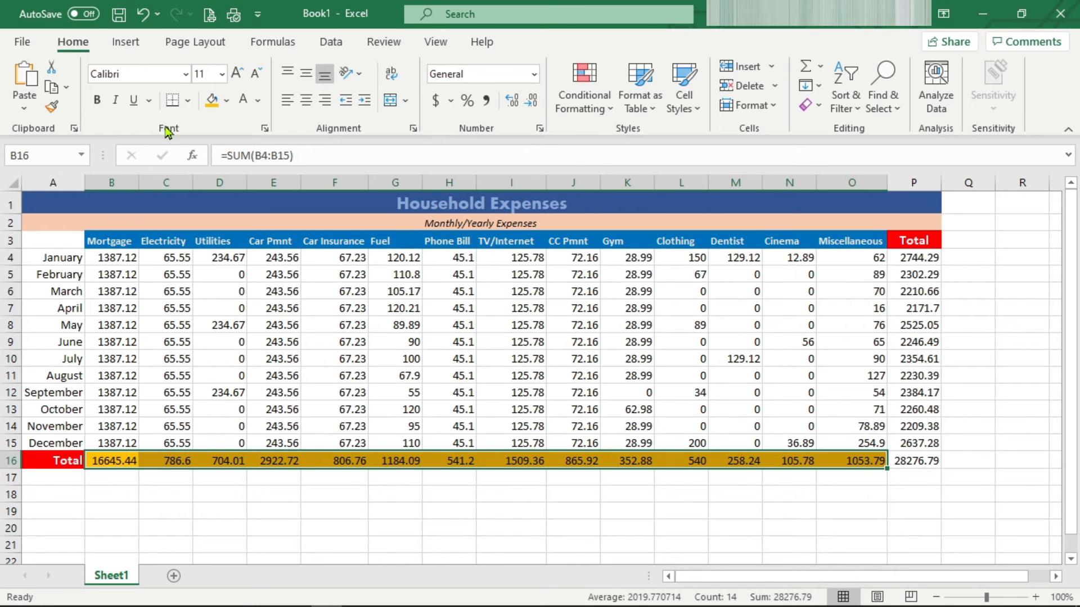
left_click(188, 103)
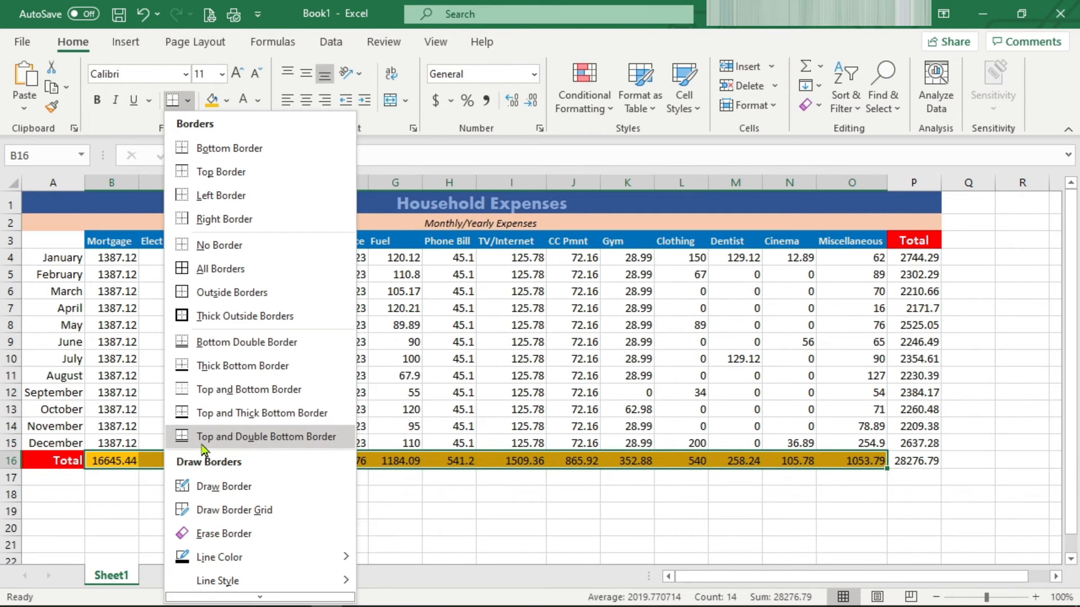
left_click(273, 444)
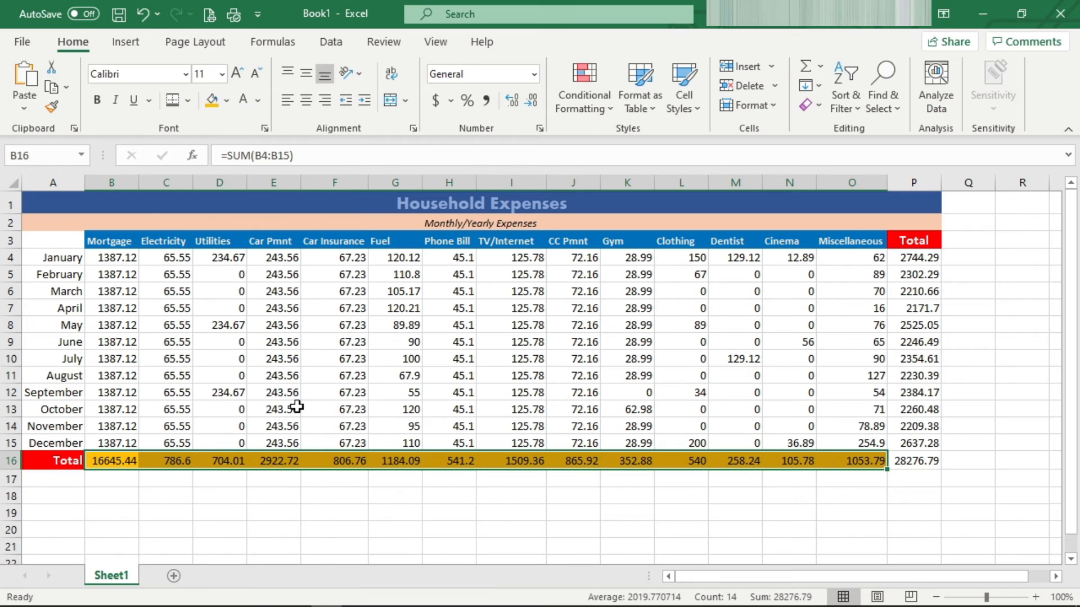
left_click(149, 206)
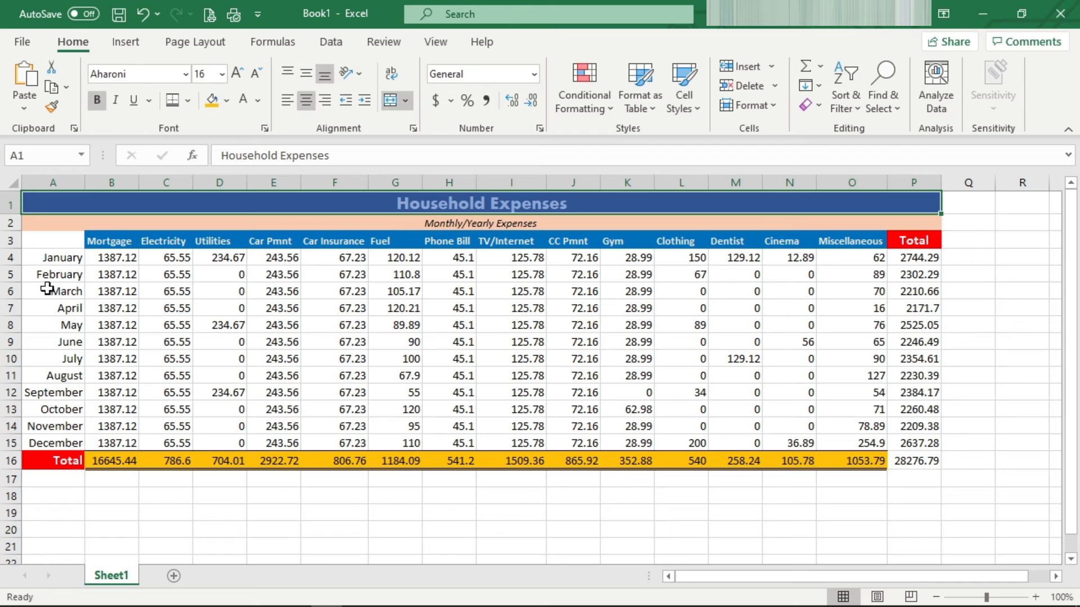
Step: Fill the month names January through December in A4:A15 with the lightest gold theme color
left_click_drag(44, 258, 38, 442)
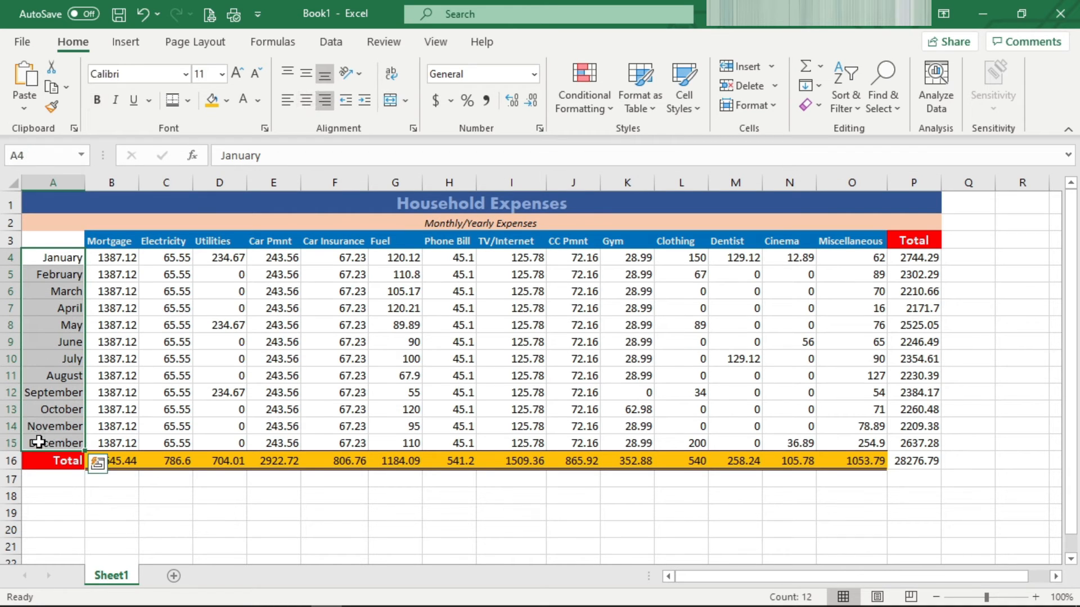
left_click(227, 100)
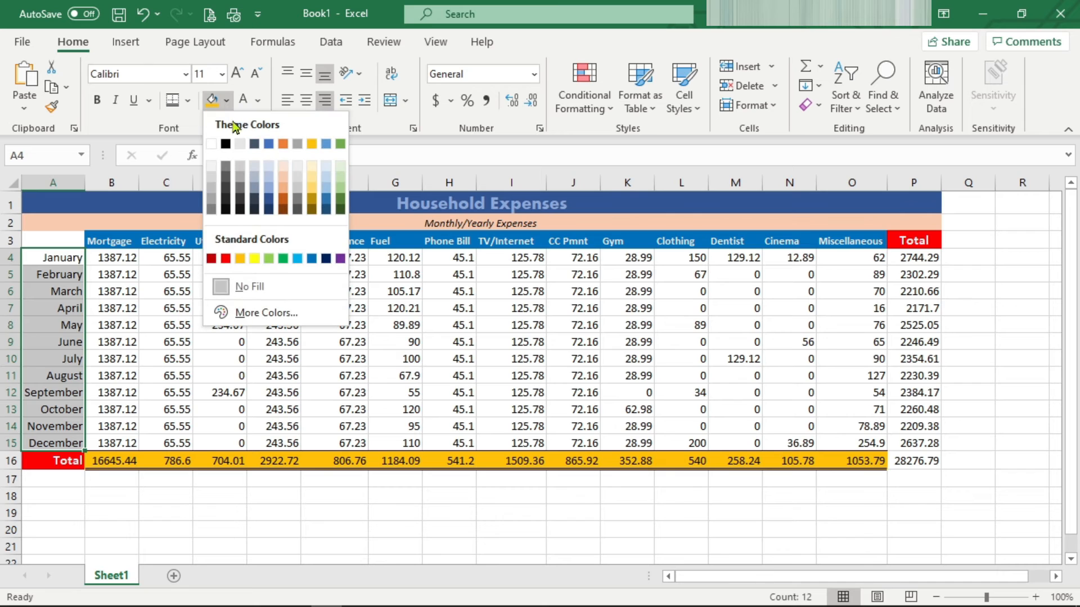
left_click(313, 169)
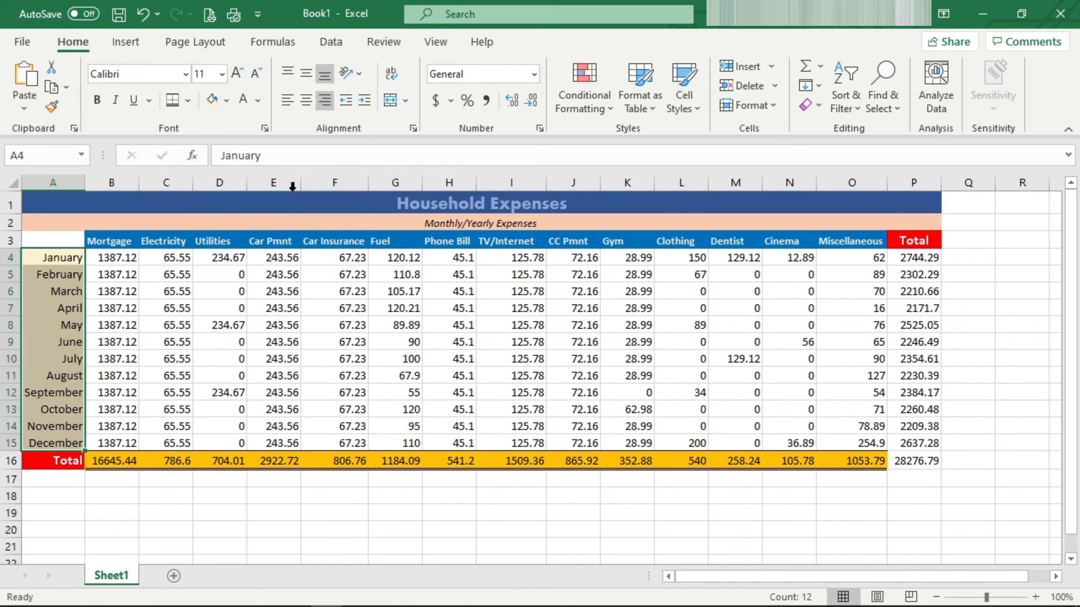
left_click(259, 292)
Step: Change the fill of the category totals in B16:O16 to dark orange
left_click_drag(100, 461, 844, 462)
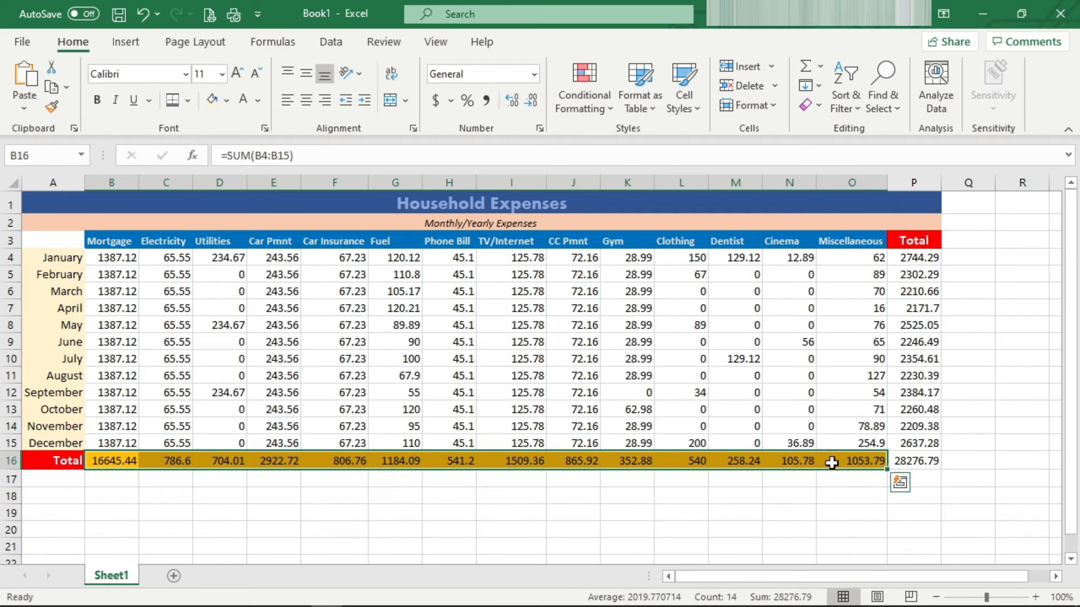
left_click(226, 100)
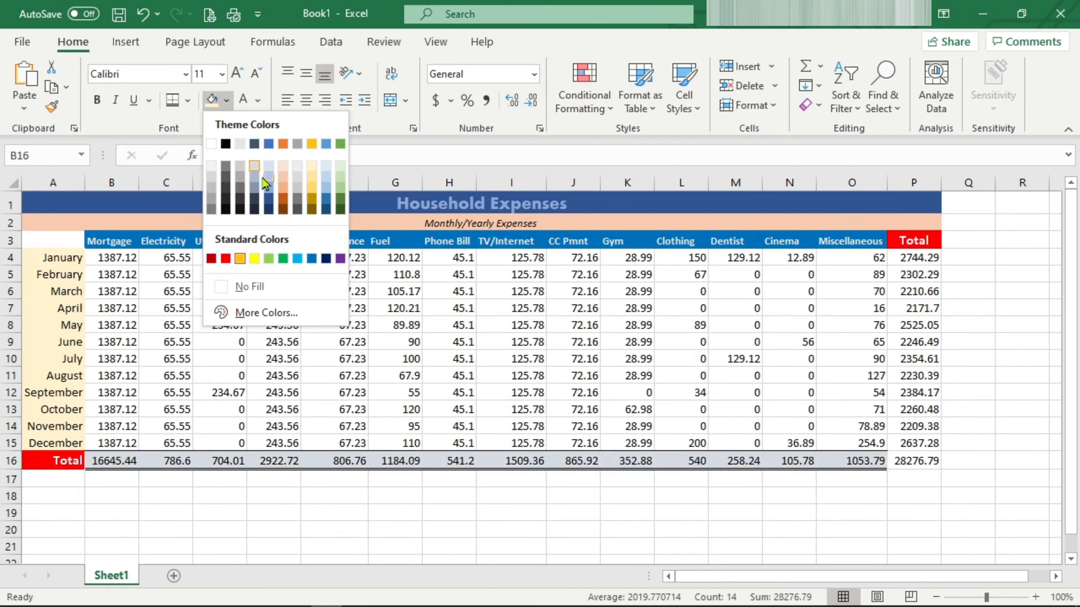
left_click(283, 201)
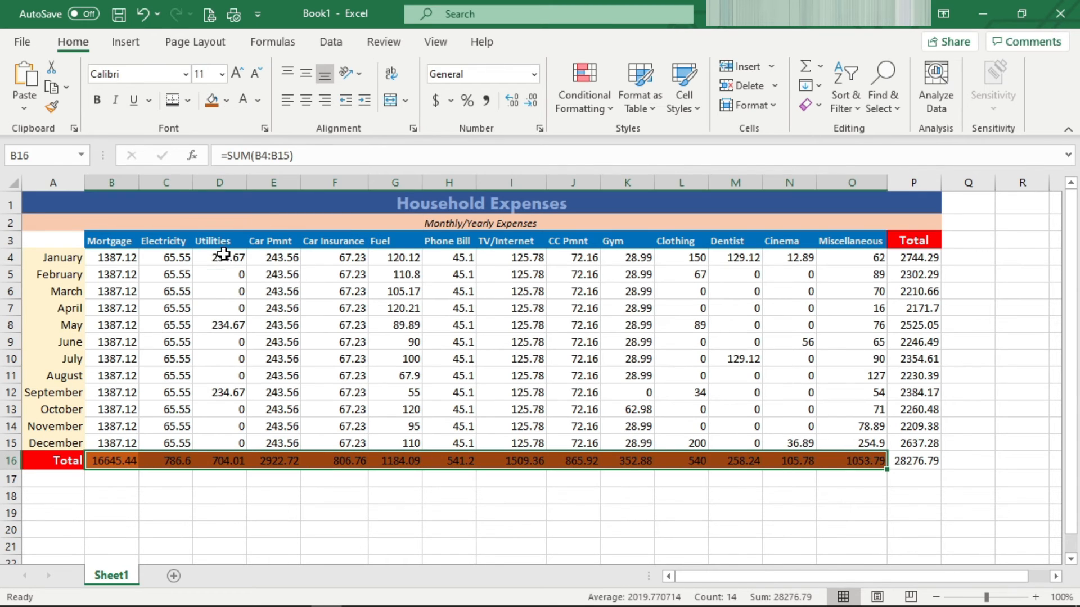
left_click(225, 260)
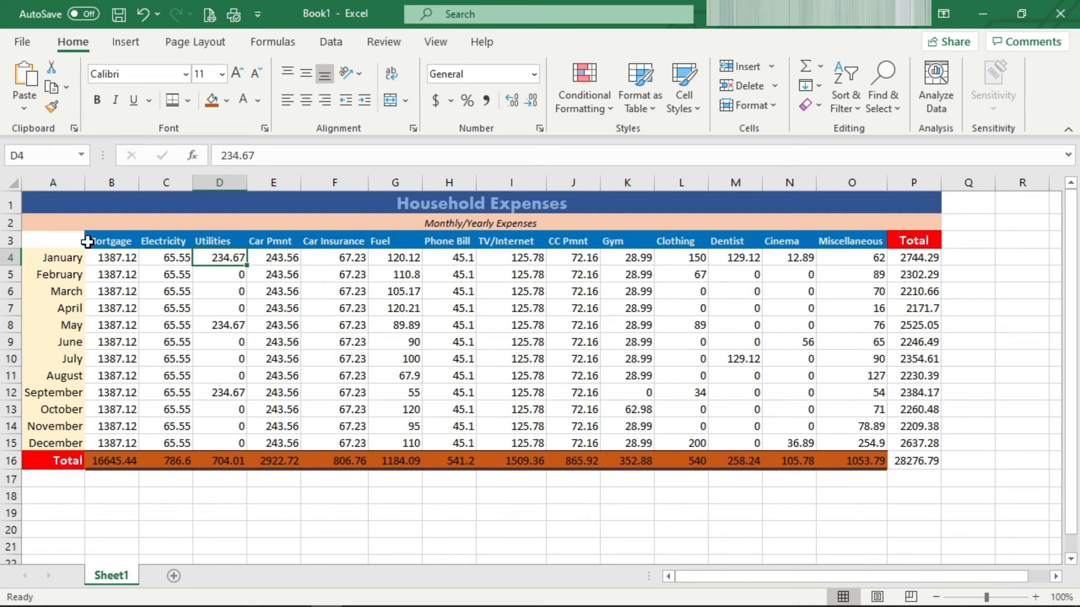
Step: Apply all borders to the headings and monthly amounts in B3:P15
left_click_drag(87, 242, 894, 442)
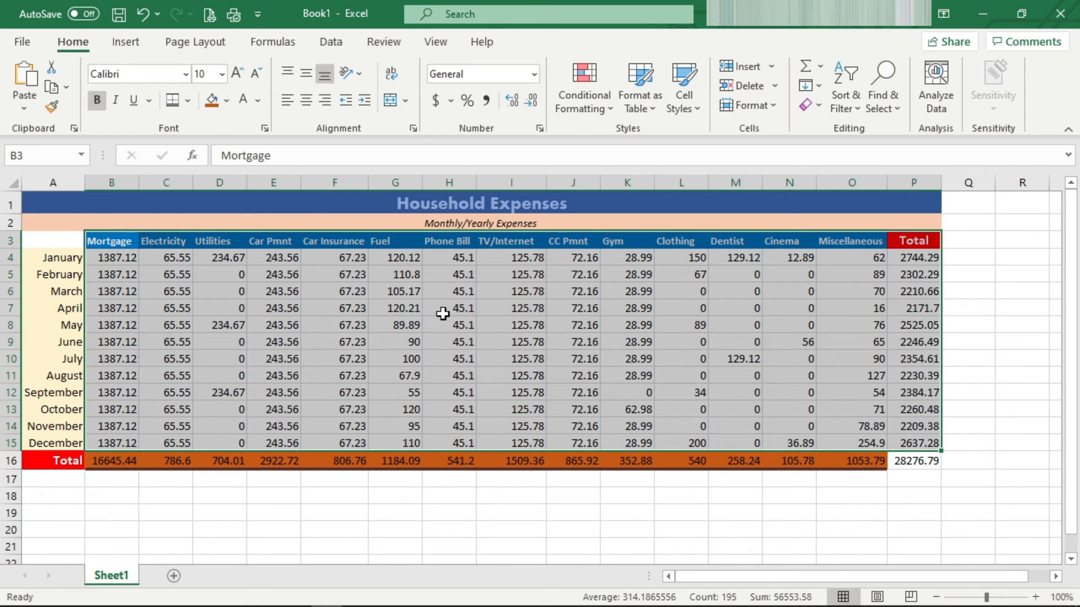
left_click(114, 245)
left_click_drag(115, 246, 920, 440)
left_click(188, 101)
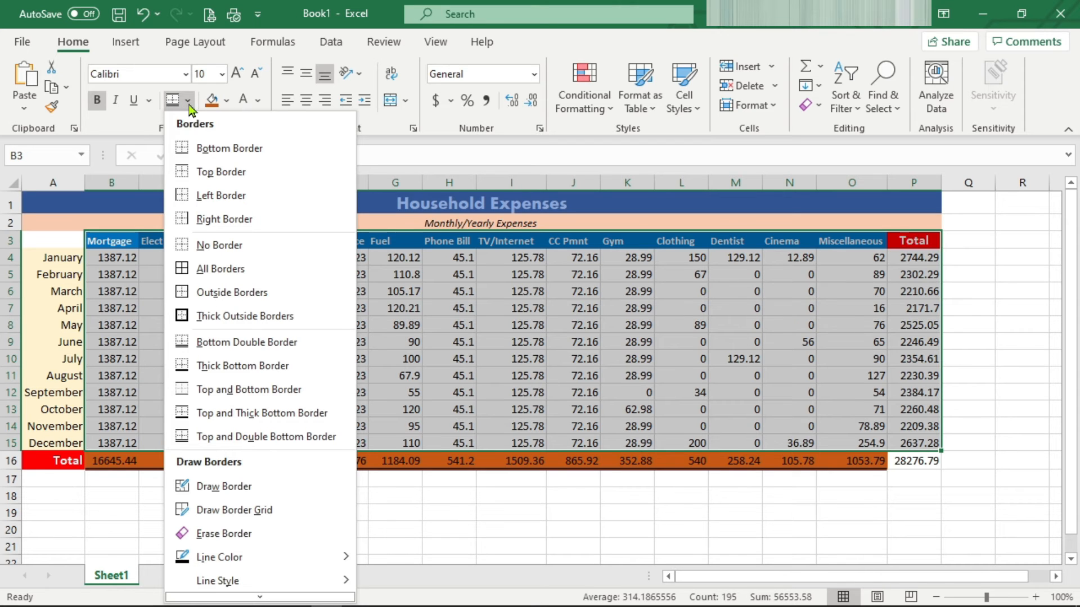
left_click(187, 270)
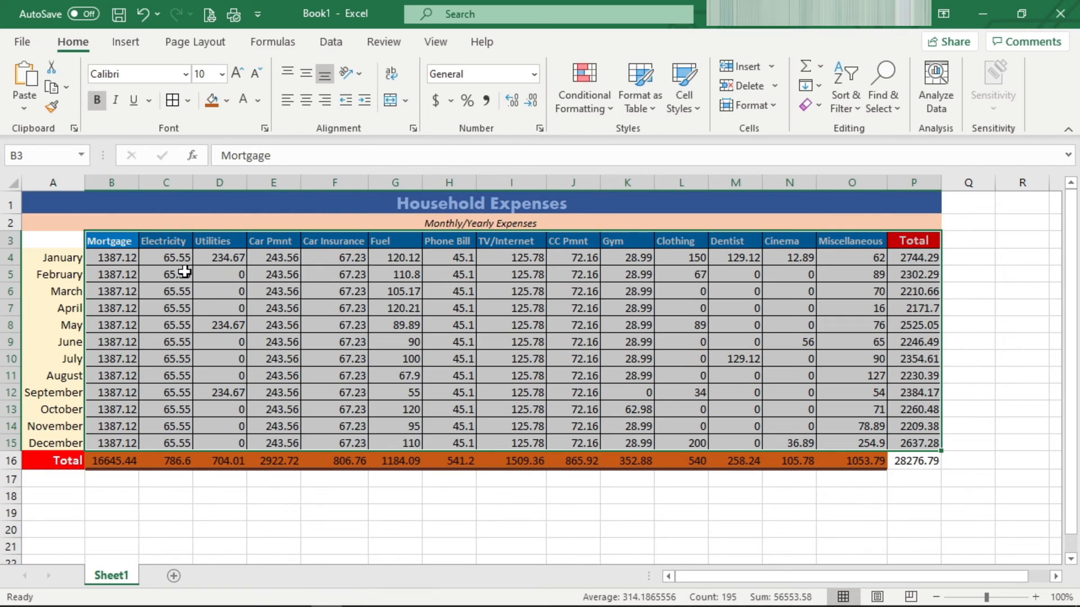
left_click(254, 289)
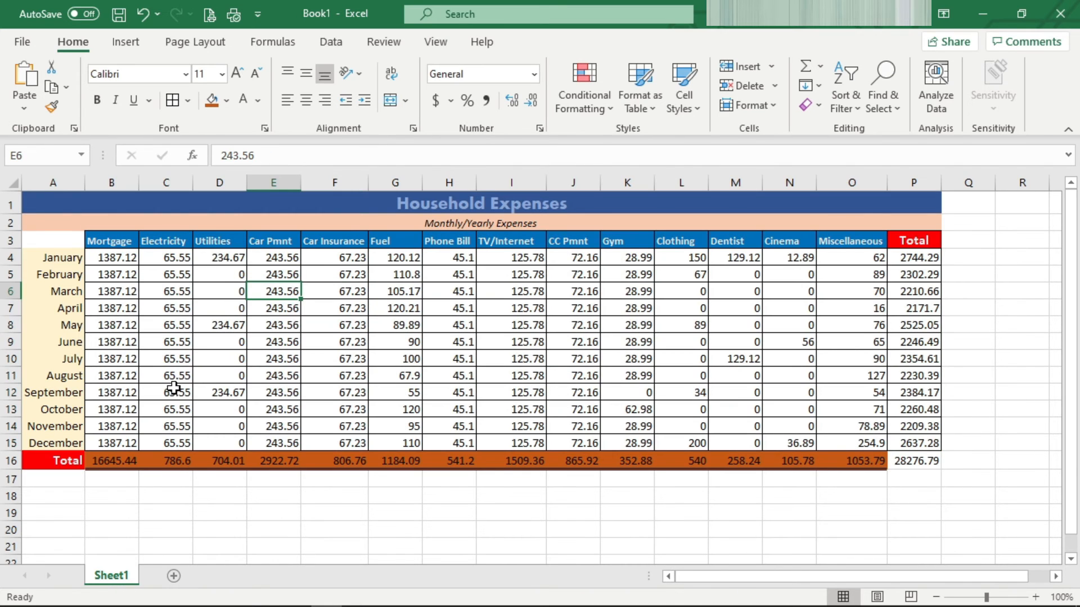
Step: Apply all borders to the grand total in P16 and to the month label column A3:A16
left_click(899, 462)
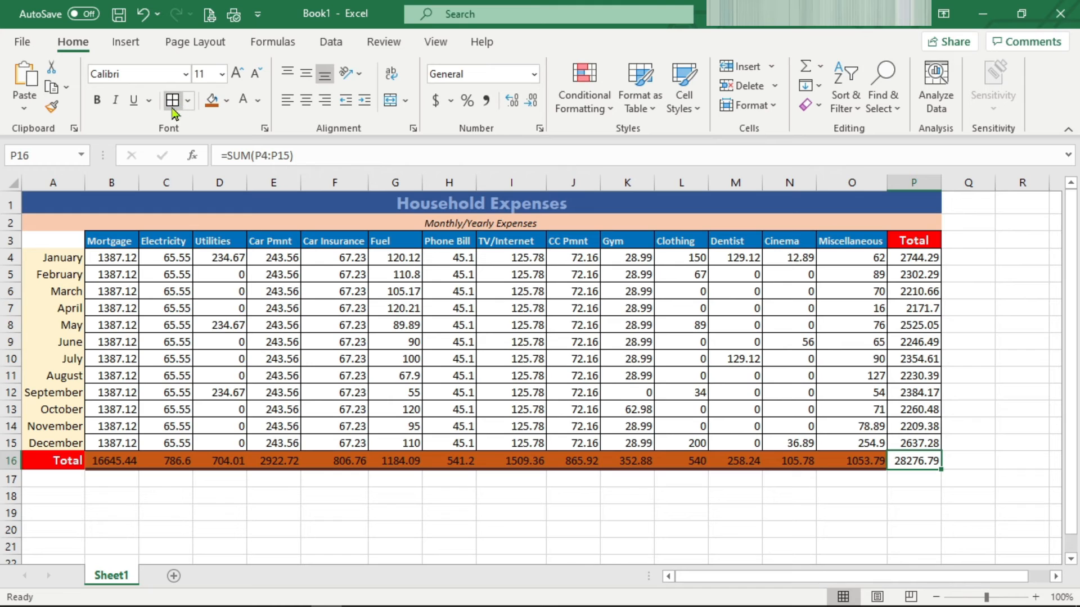
left_click(417, 323)
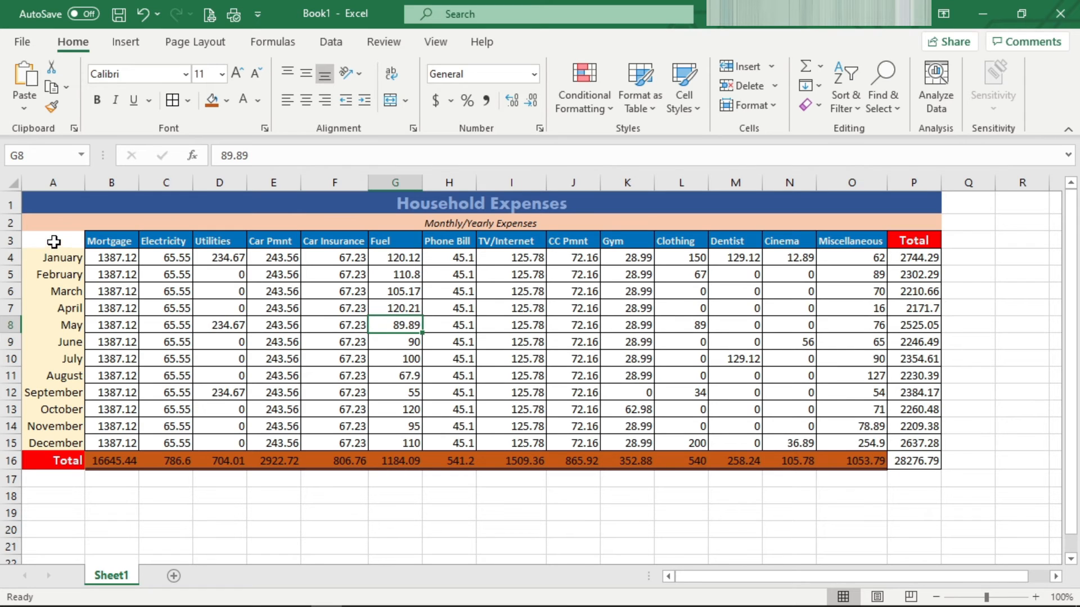
left_click_drag(53, 242, 23, 462)
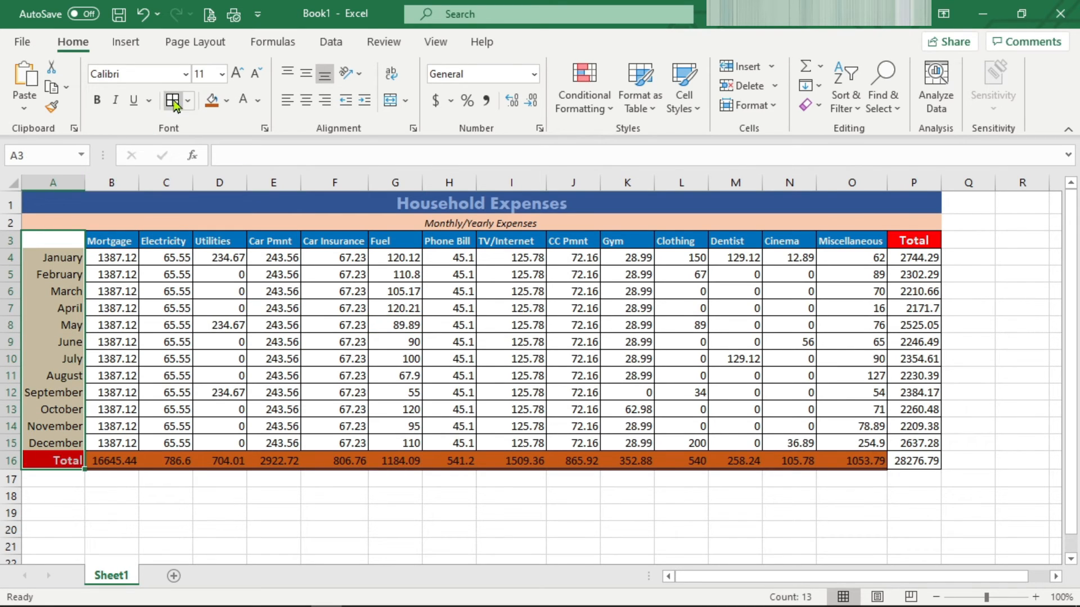
left_click(292, 307)
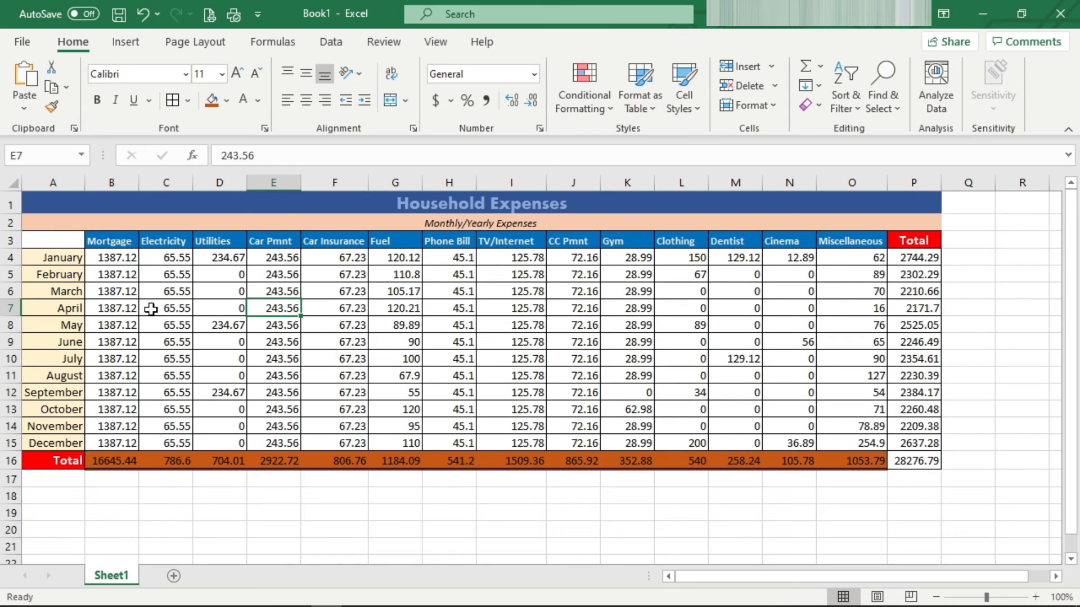
Step: Reduce the font size of the month names in A4:A15 to 10
left_click_drag(56, 257, 34, 443)
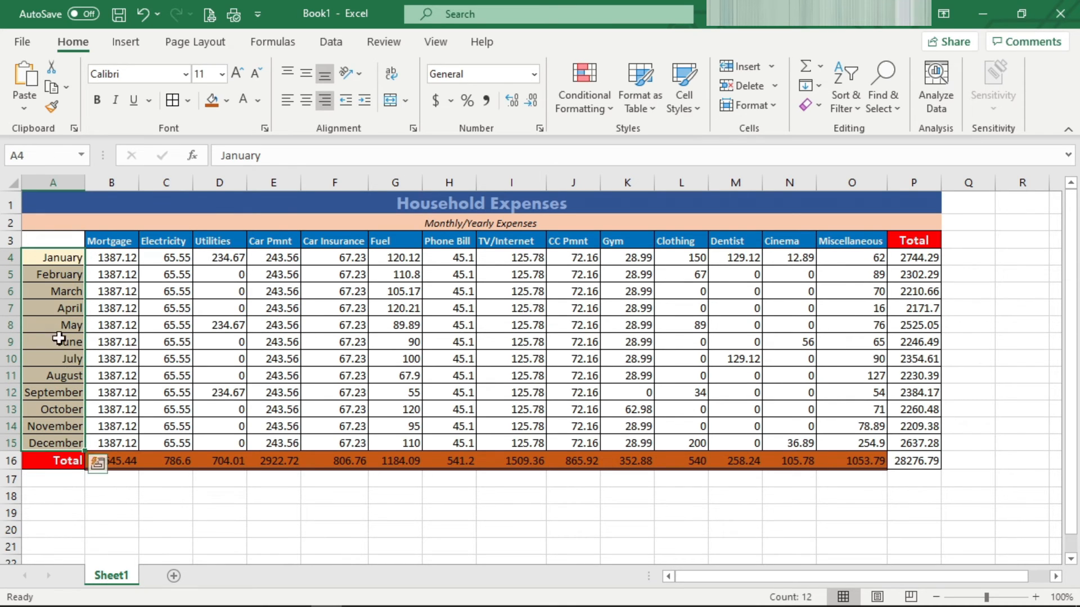
left_click(255, 77)
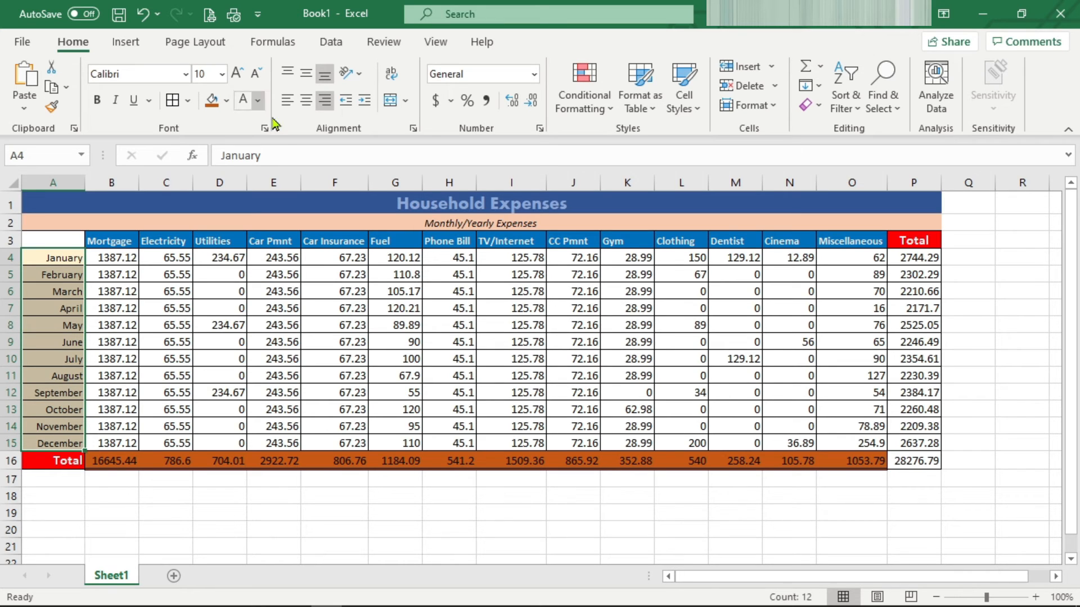
left_click(304, 261)
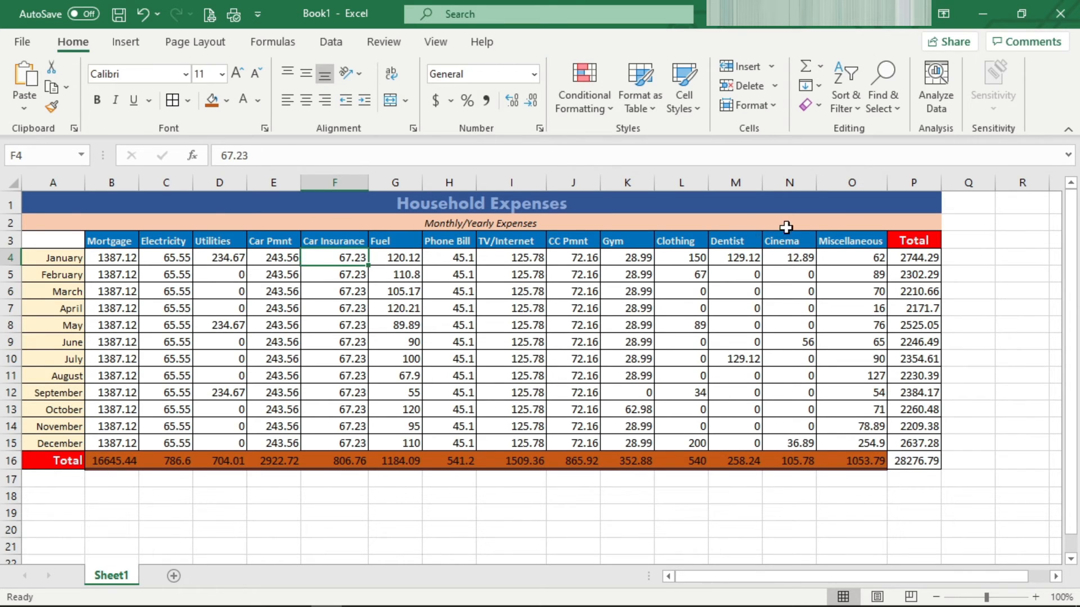
Step: Fill the monthly totals in P4:P15 with standard green and make their text white
left_click_drag(908, 258, 897, 439)
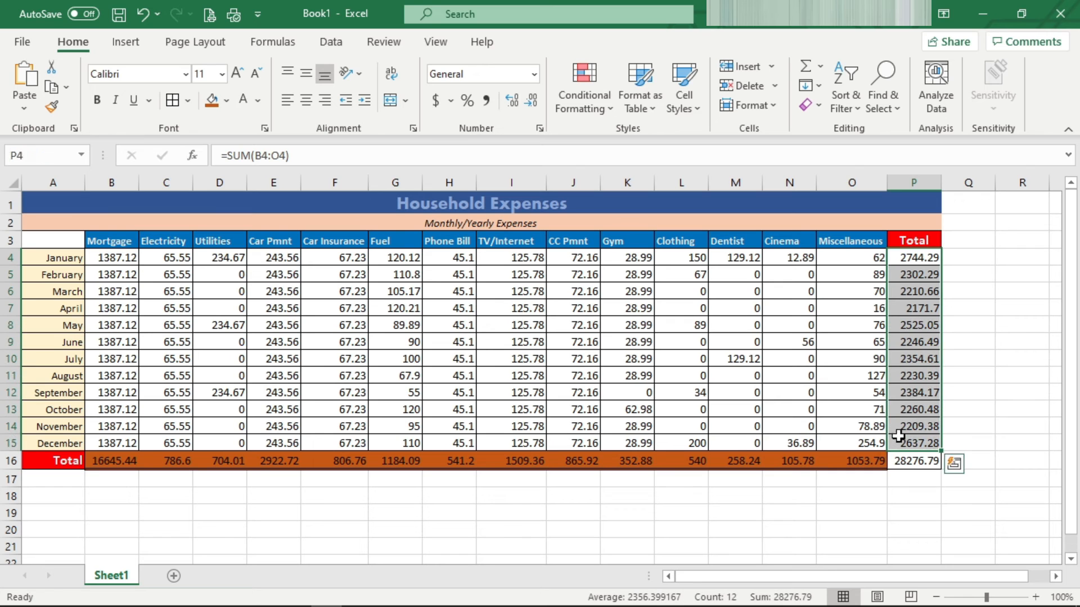
left_click(226, 100)
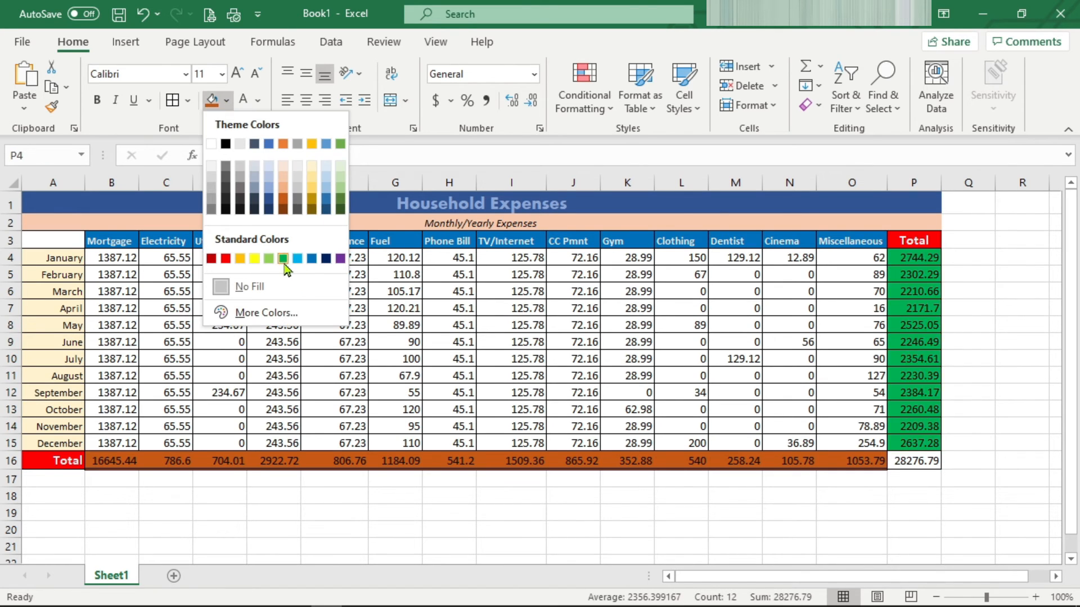
left_click(283, 259)
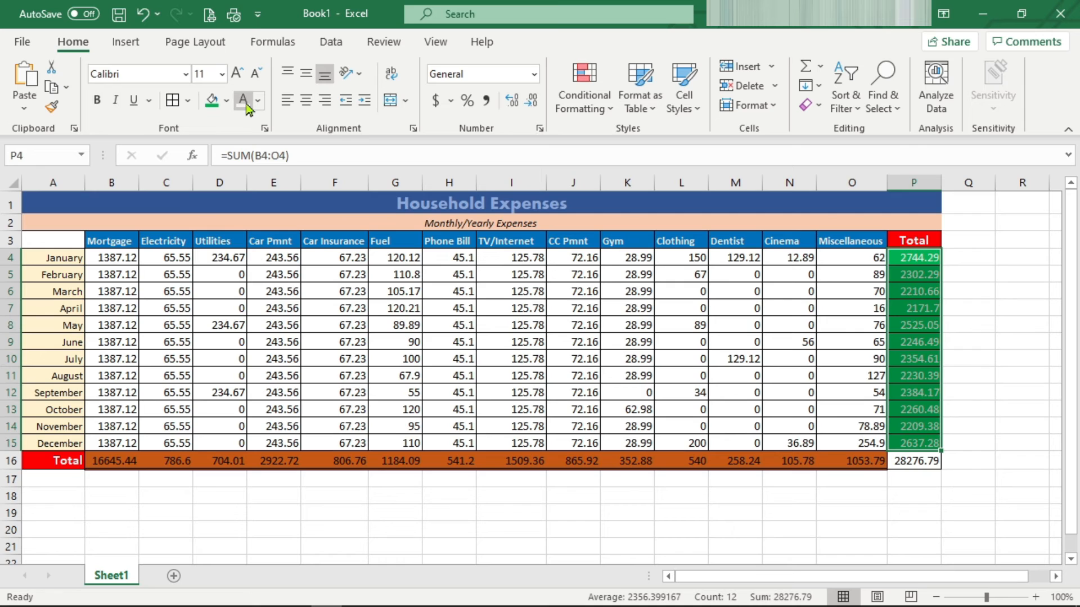
left_click_drag(790, 325, 761, 330)
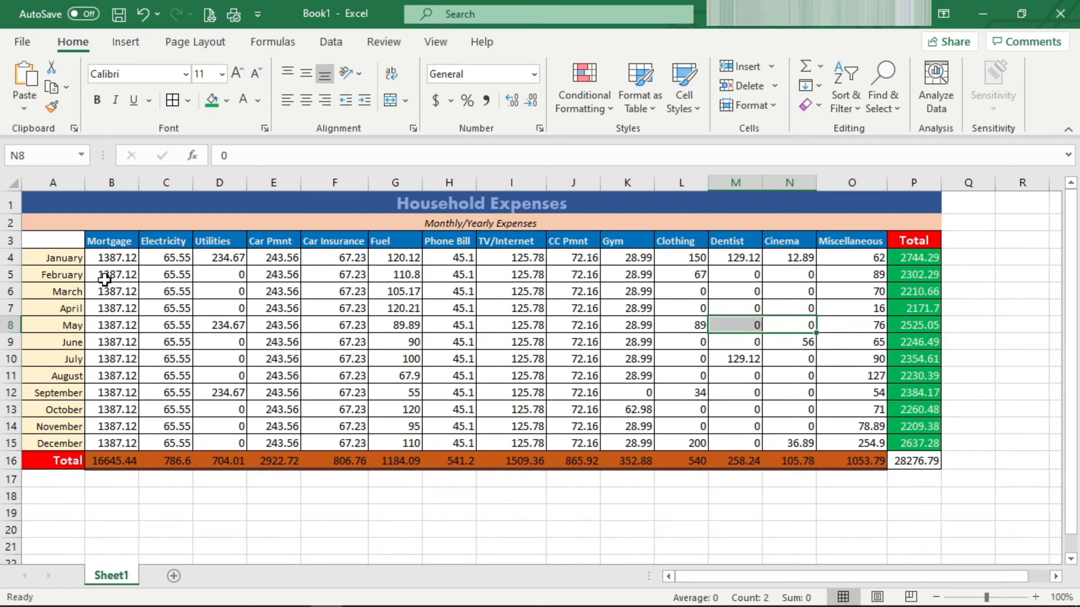
Step: Format the amounts and totals in B4:P16 as Currency with the $ symbol, 2 decimal places and negative numbers in red without a minus sign
left_click_drag(101, 259, 891, 453)
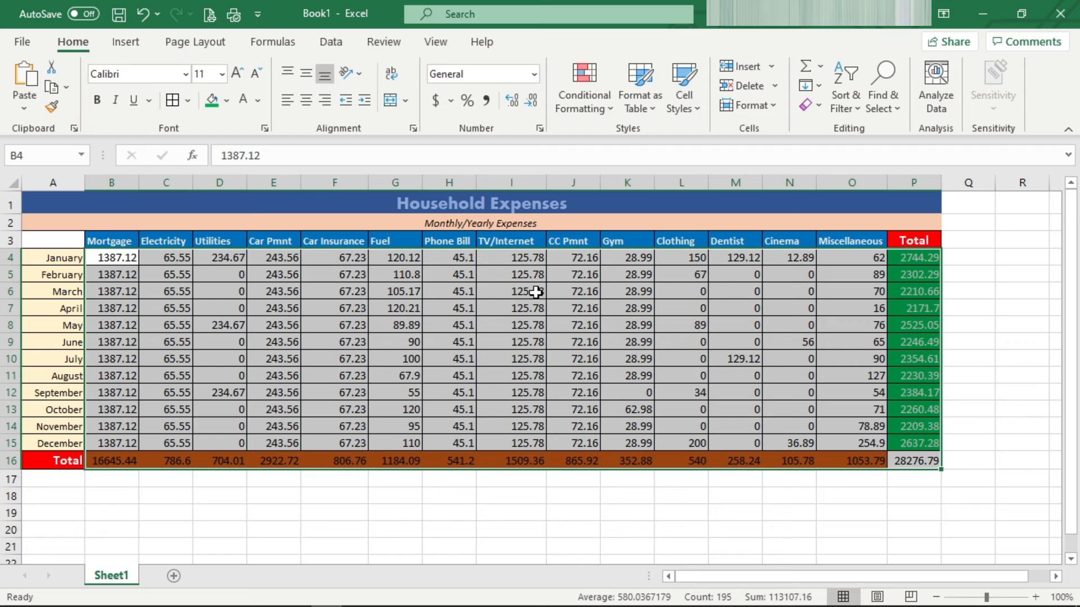
right_click(454, 279)
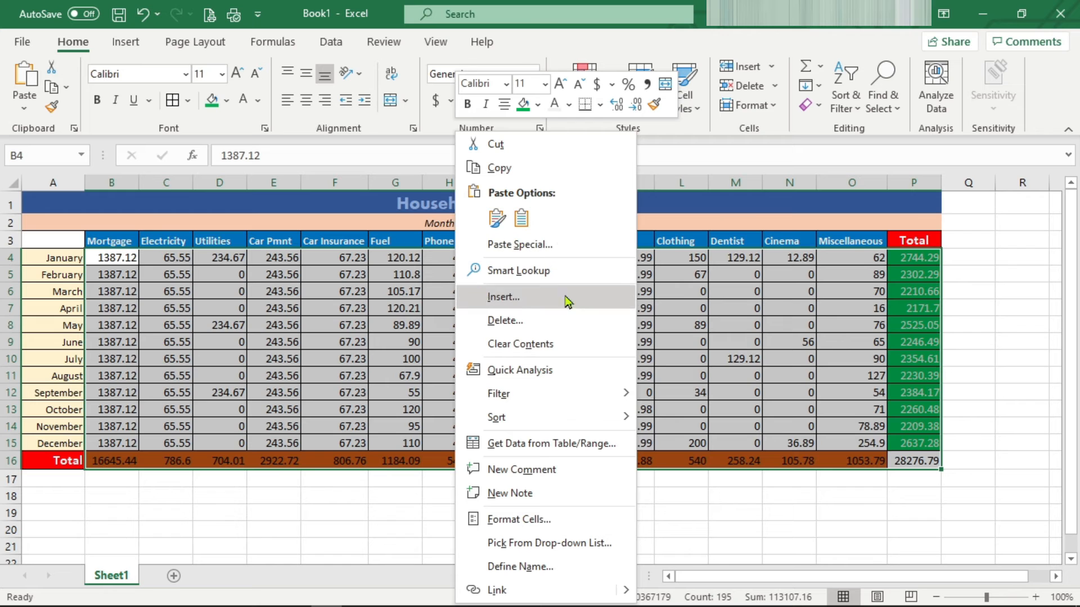
left_click(529, 521)
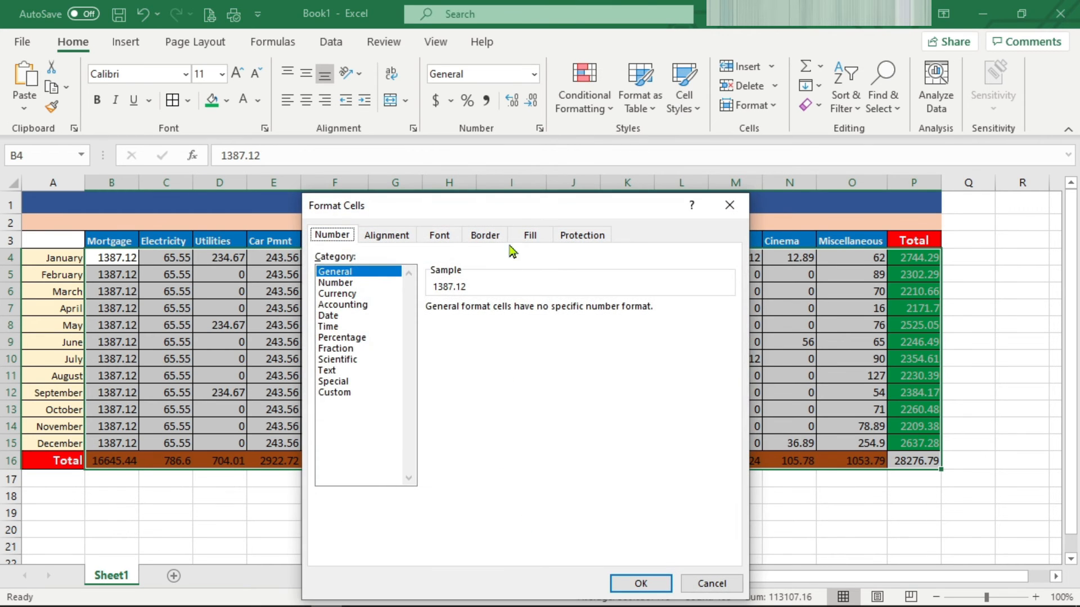
left_click_drag(514, 207, 497, 115)
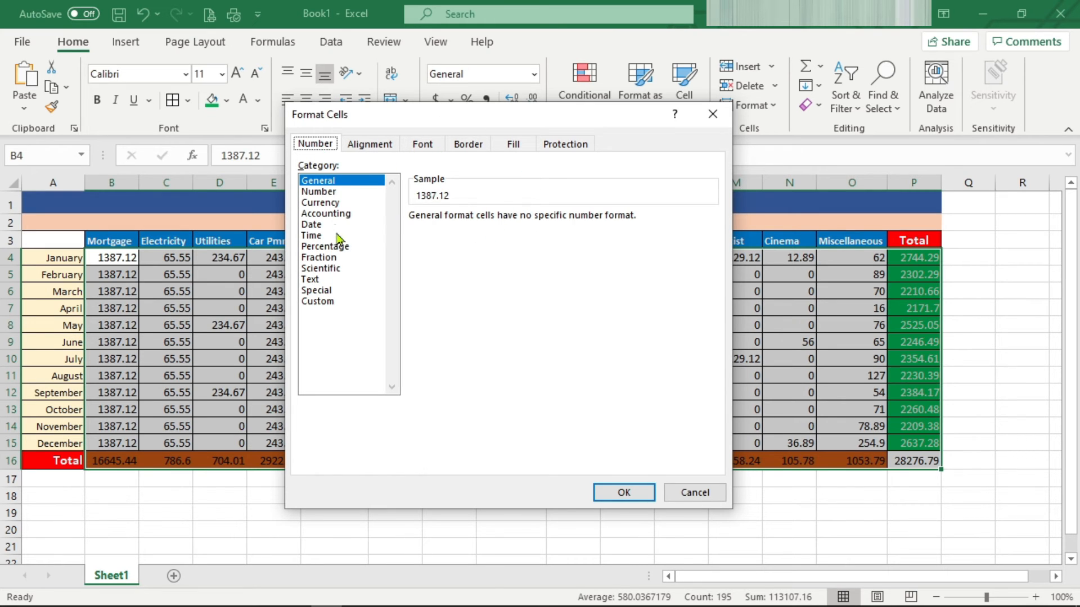
left_click(327, 206)
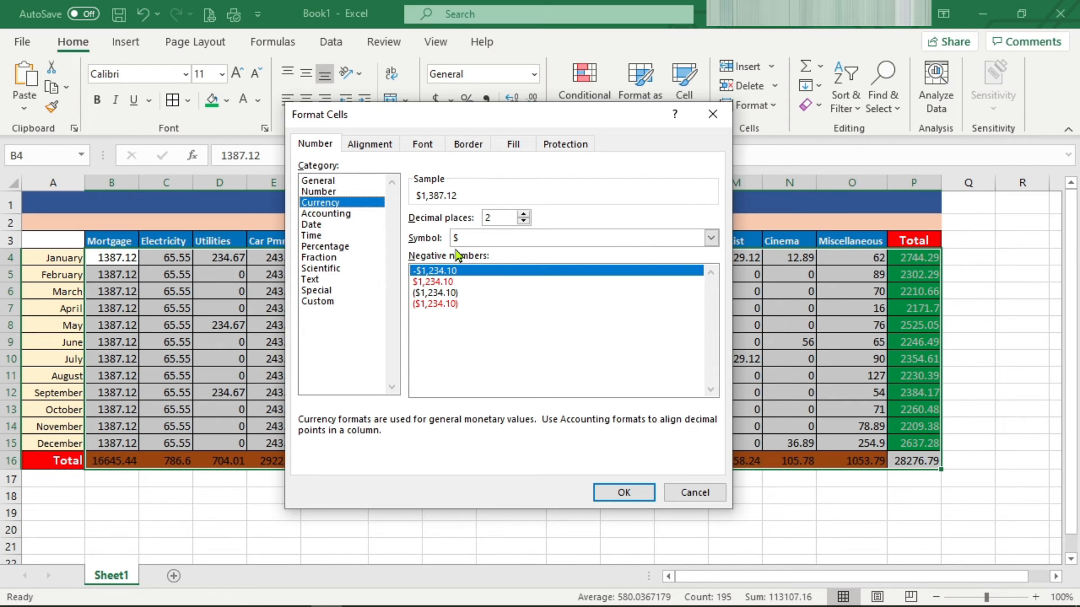
left_click(433, 283)
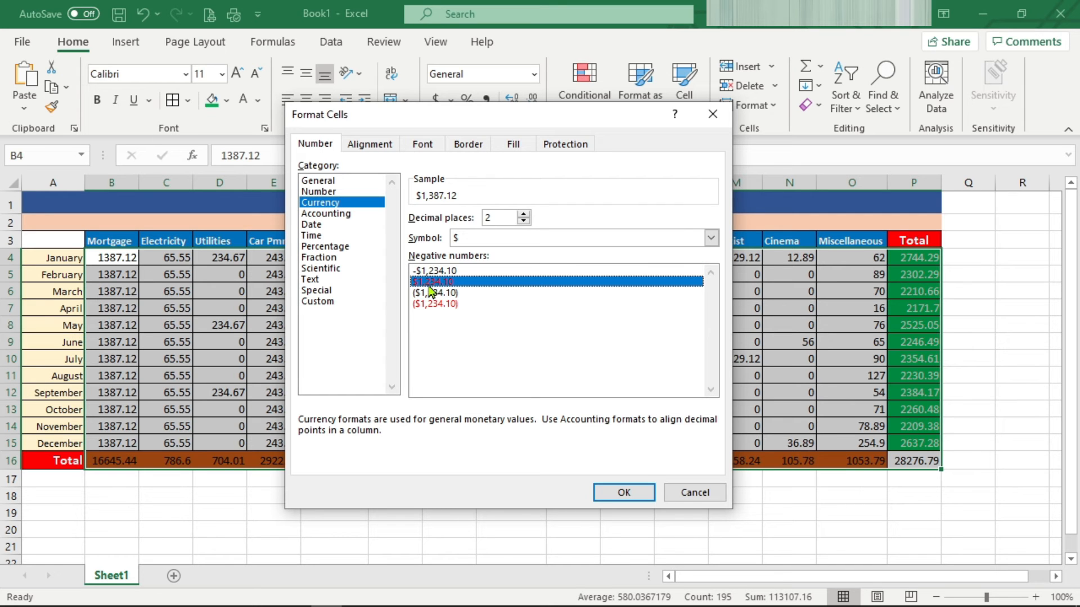
left_click(603, 491)
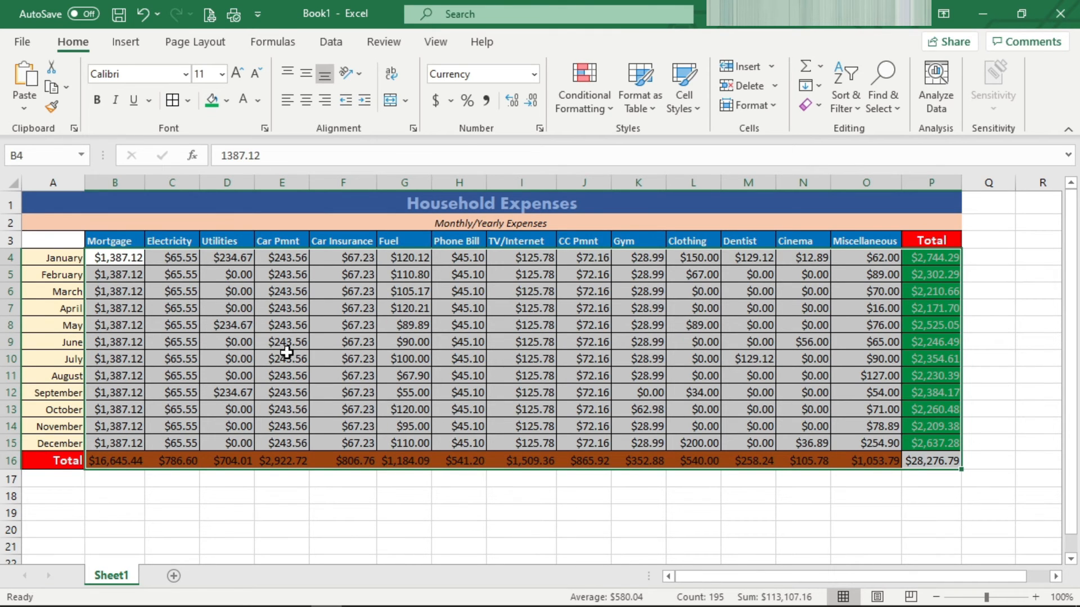
left_click(136, 264)
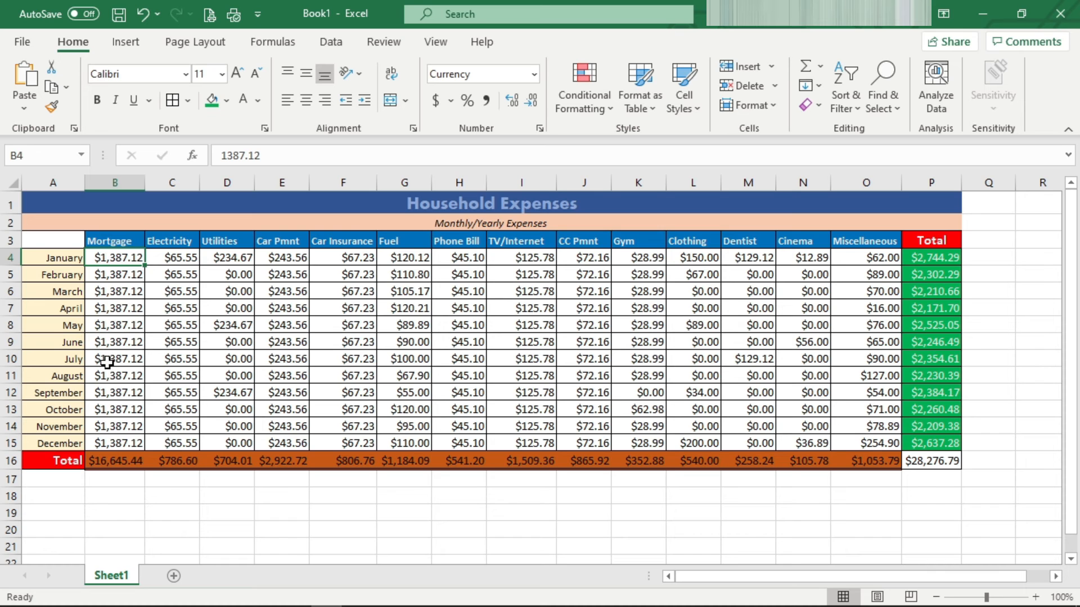
Step: Fill the monthly expense amounts in B4:O15 with the lightest green theme color
left_click(158, 339)
left_click_drag(115, 260, 481, 392)
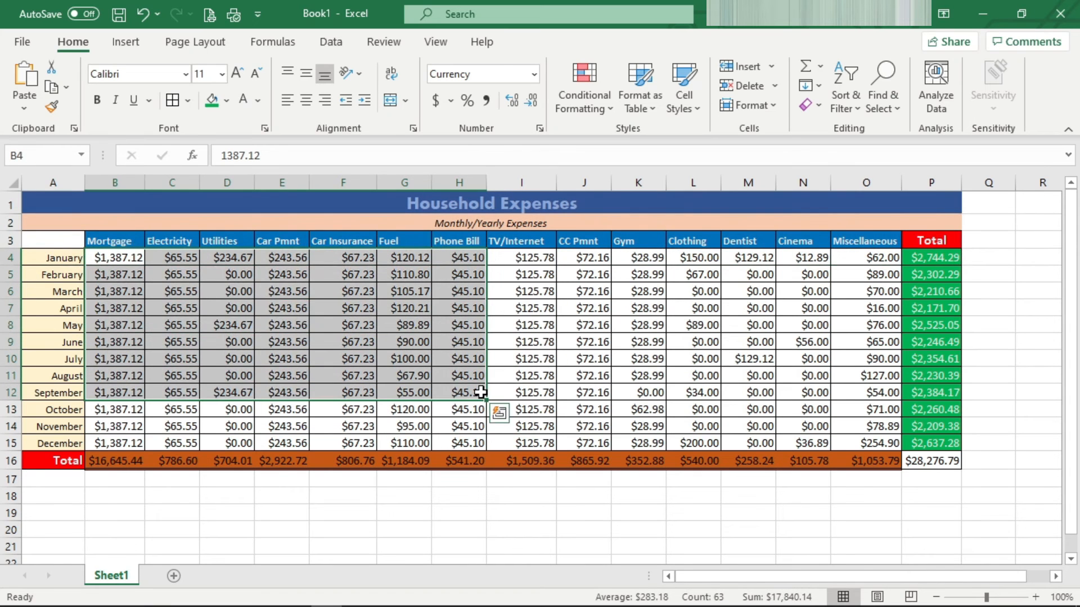
left_click(150, 278)
left_click_drag(103, 259, 880, 444)
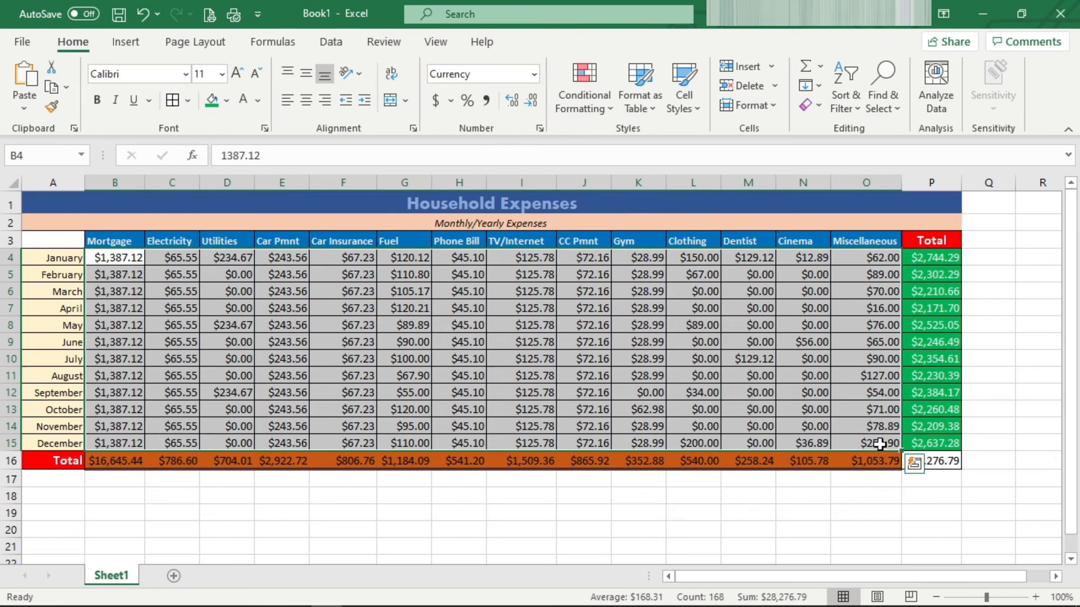
left_click(226, 100)
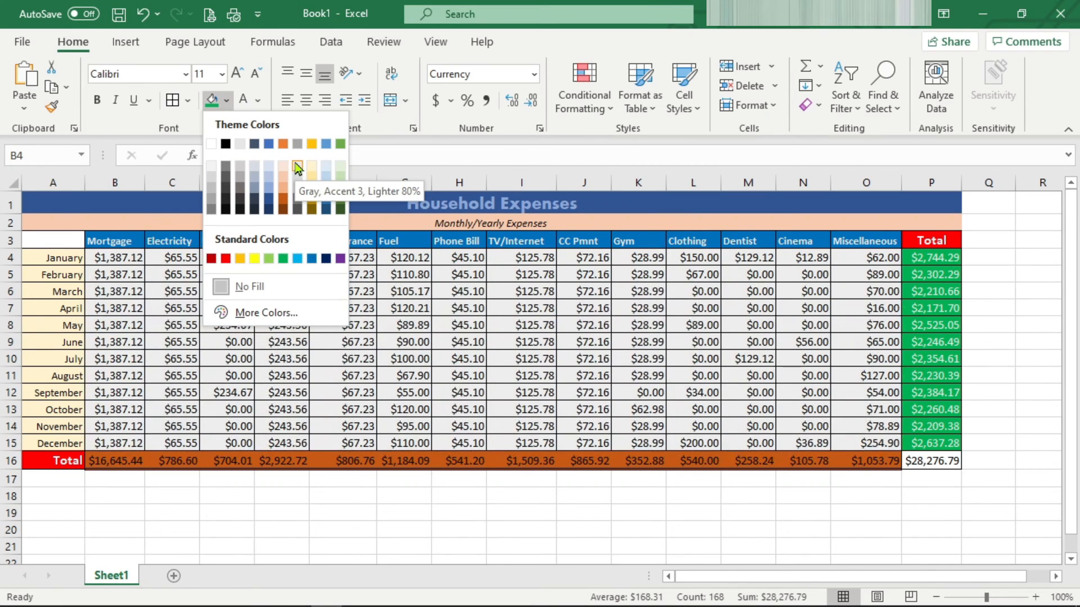
left_click(341, 168)
left_click(342, 376)
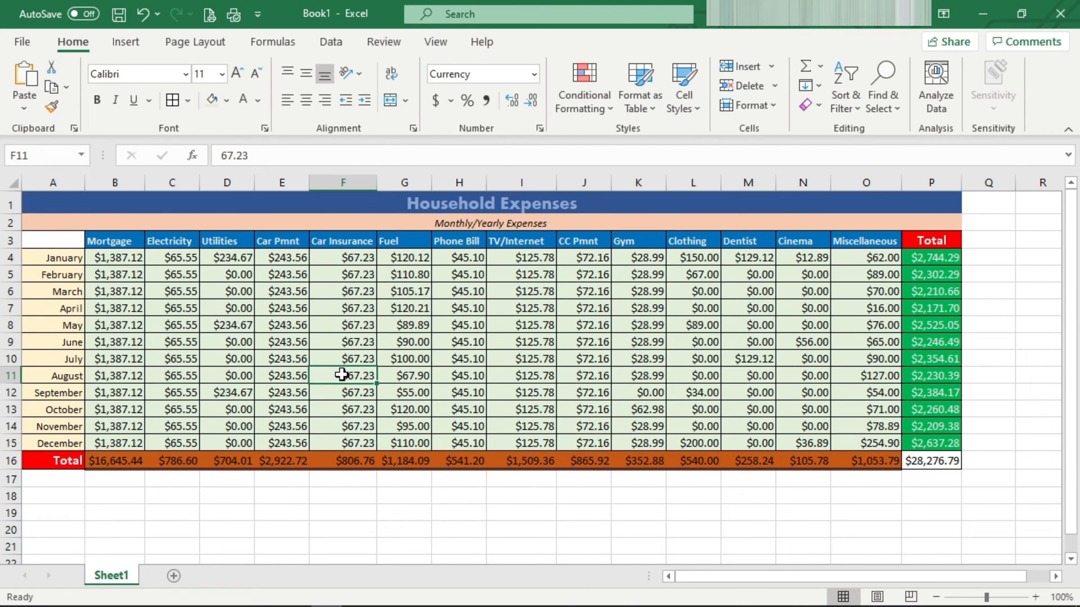
Step: Make the category totals in B16:O16 bold with a light gold font color
left_click_drag(95, 460, 860, 458)
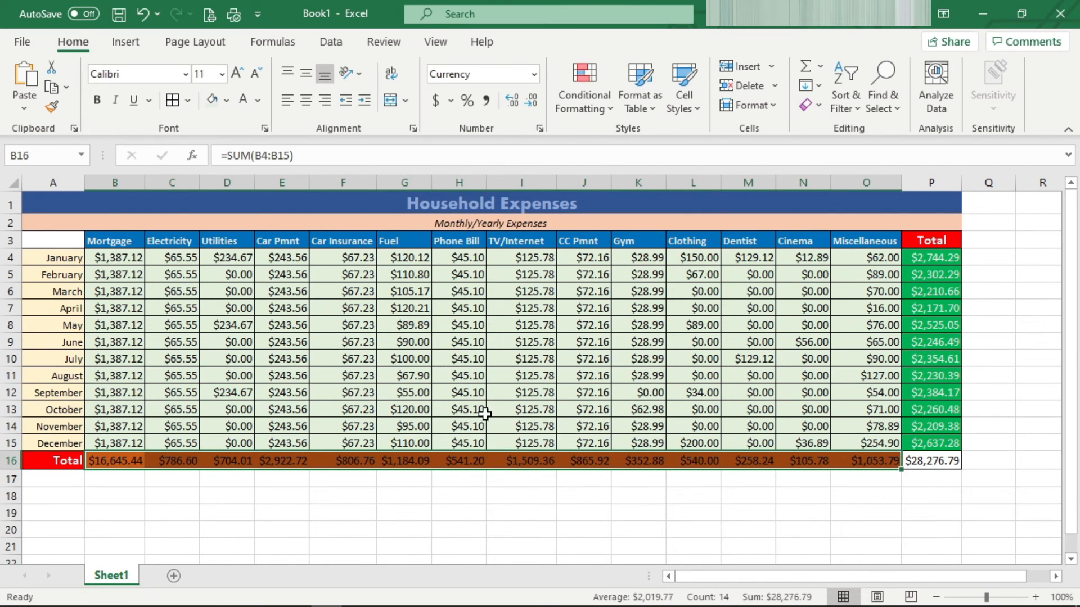
left_click(256, 103)
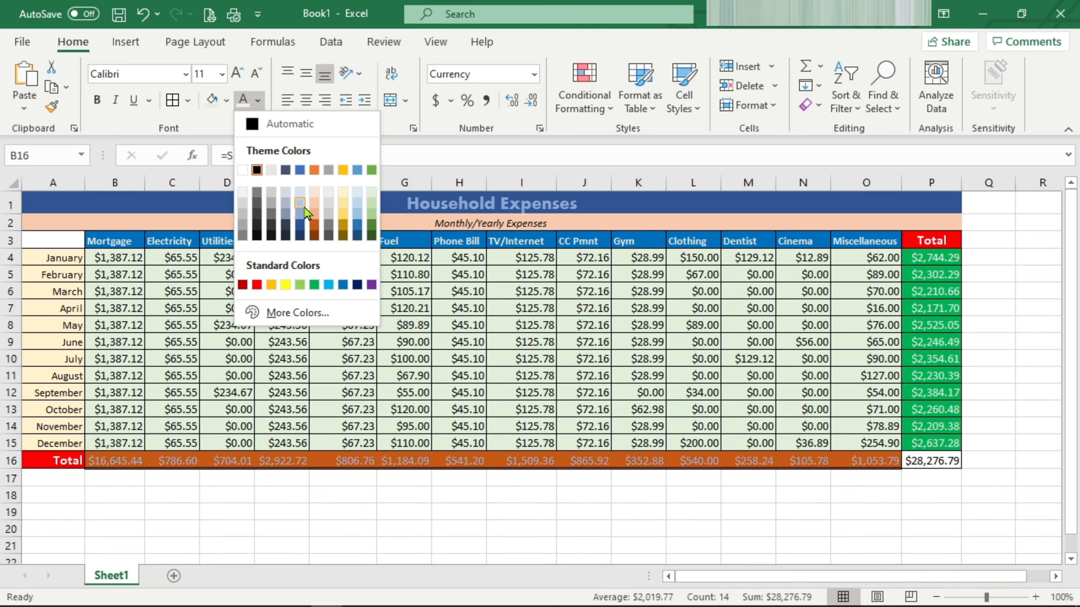
left_click(345, 208)
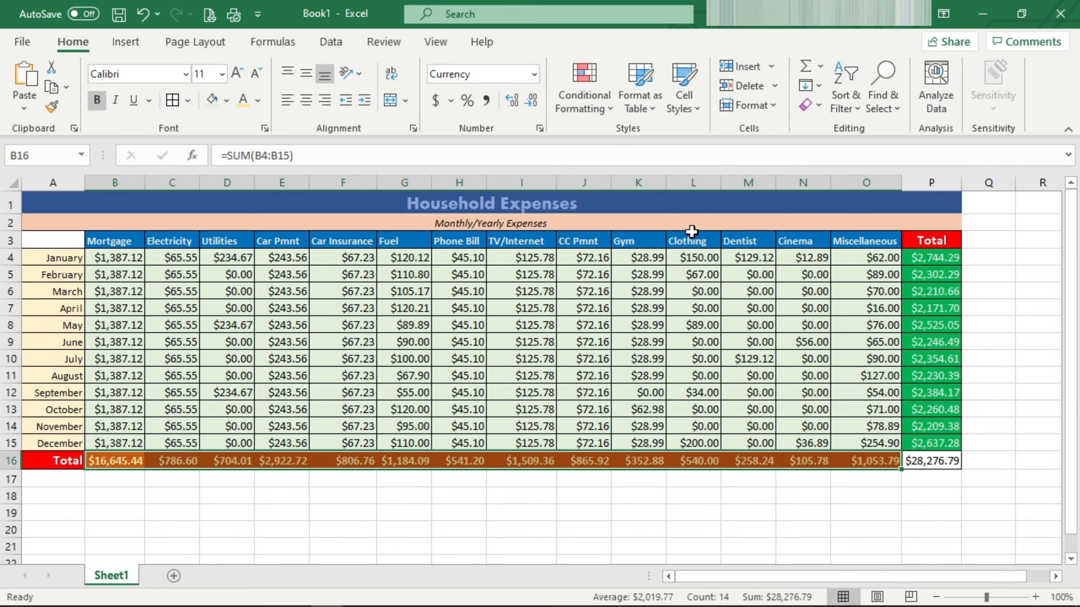
left_click(673, 208)
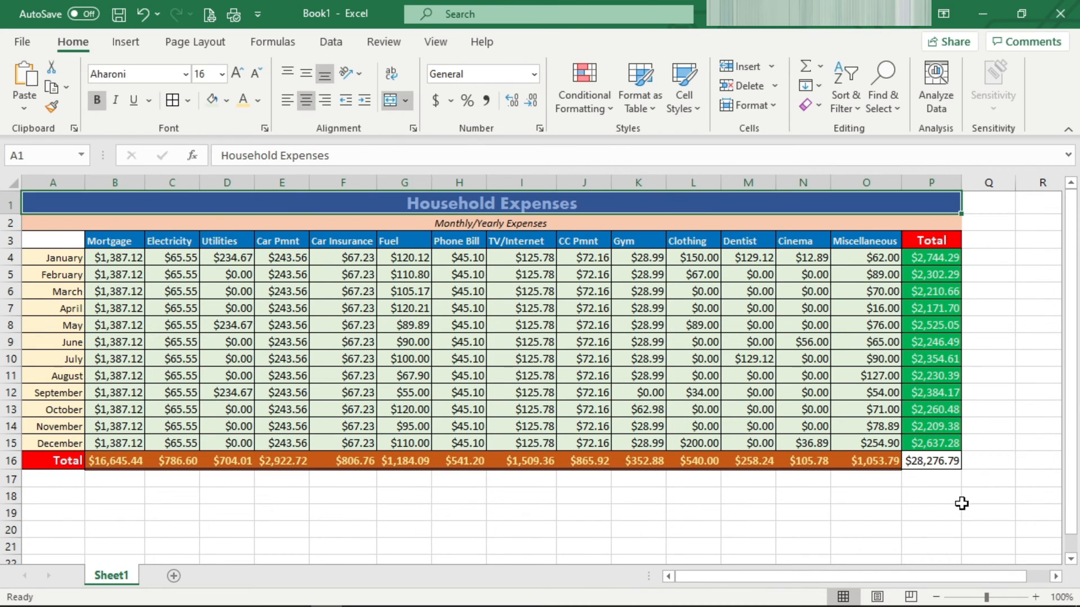
Step: Give the grand total in P16 a standard green fill and bold yellow text
left_click(932, 462)
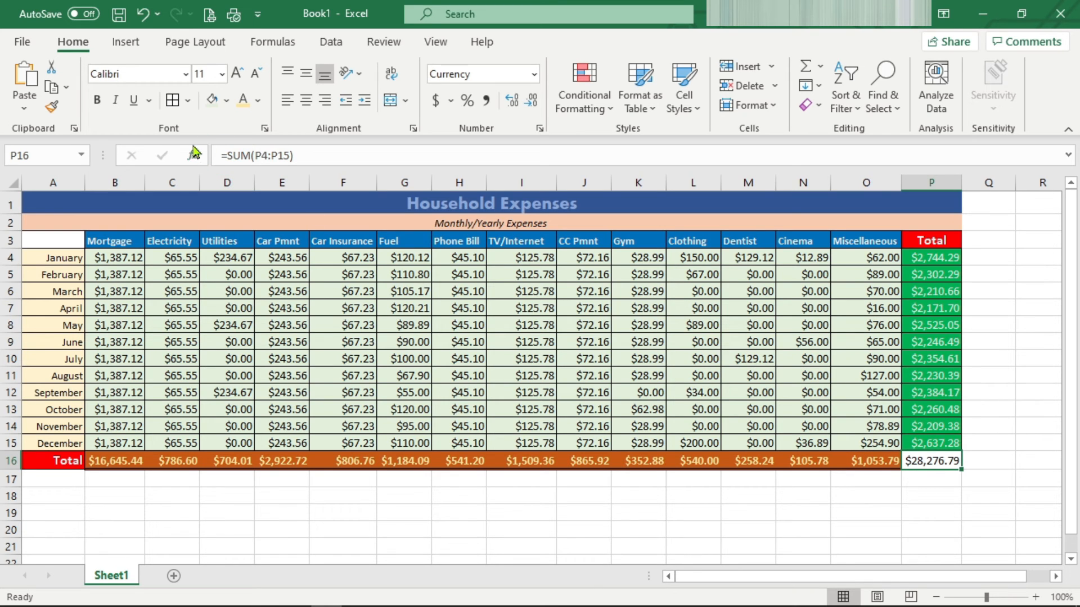
left_click(227, 101)
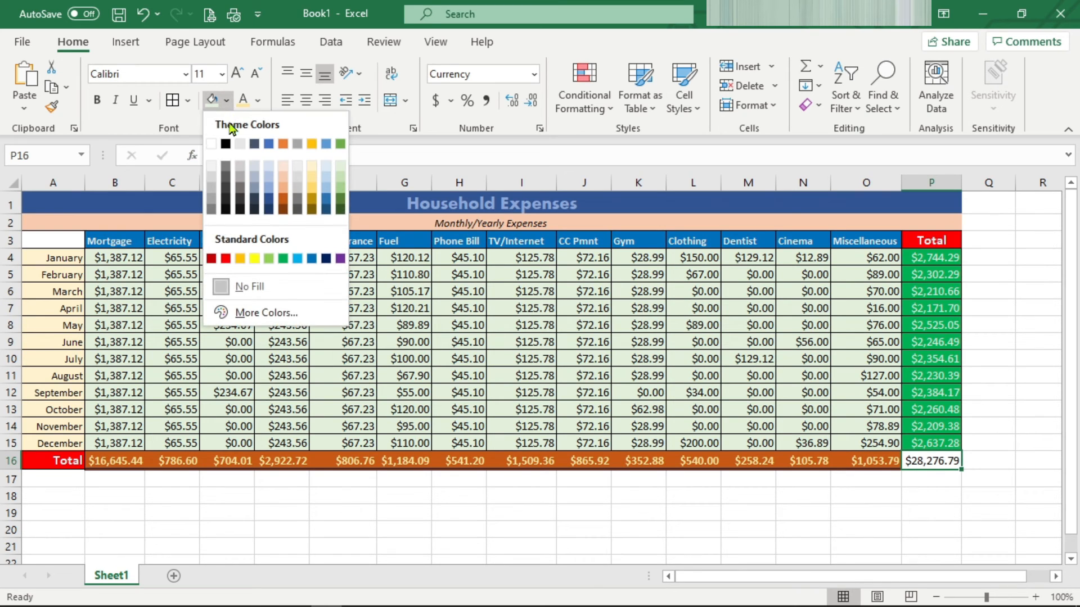
left_click(284, 259)
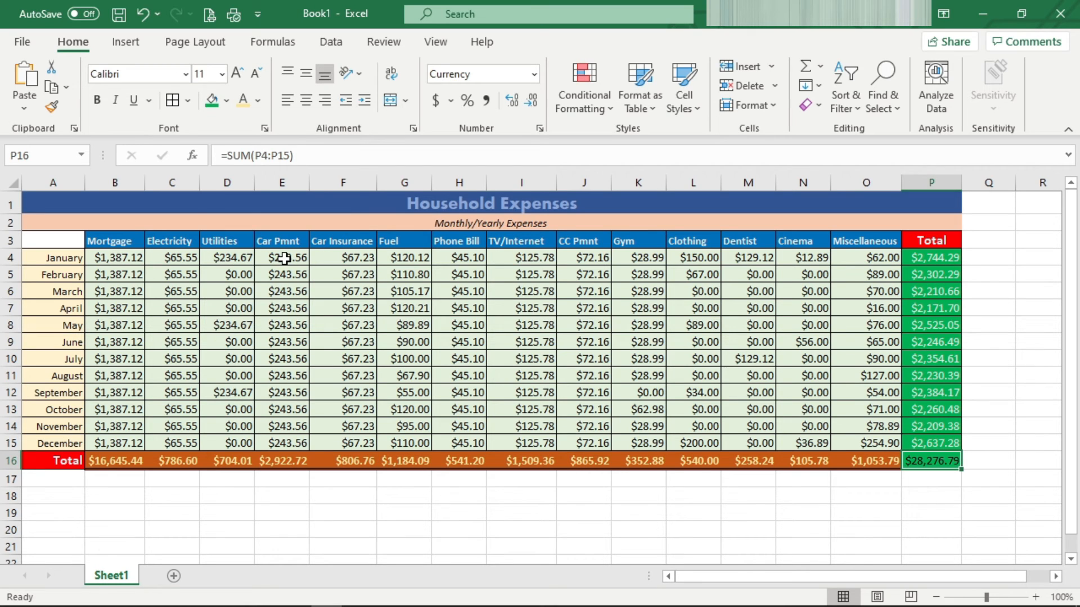
left_click(257, 102)
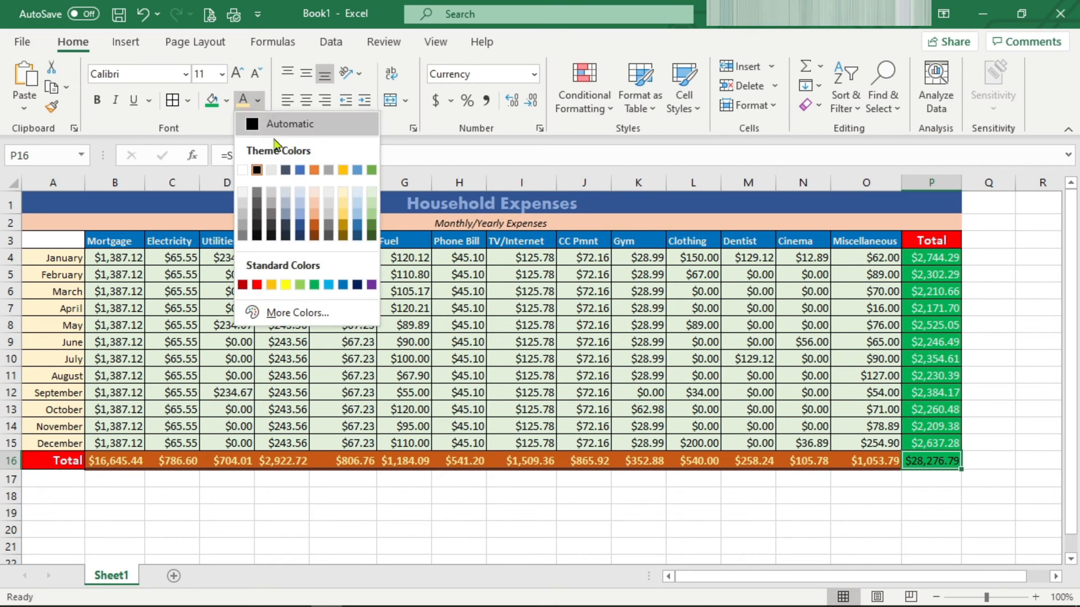
left_click(285, 285)
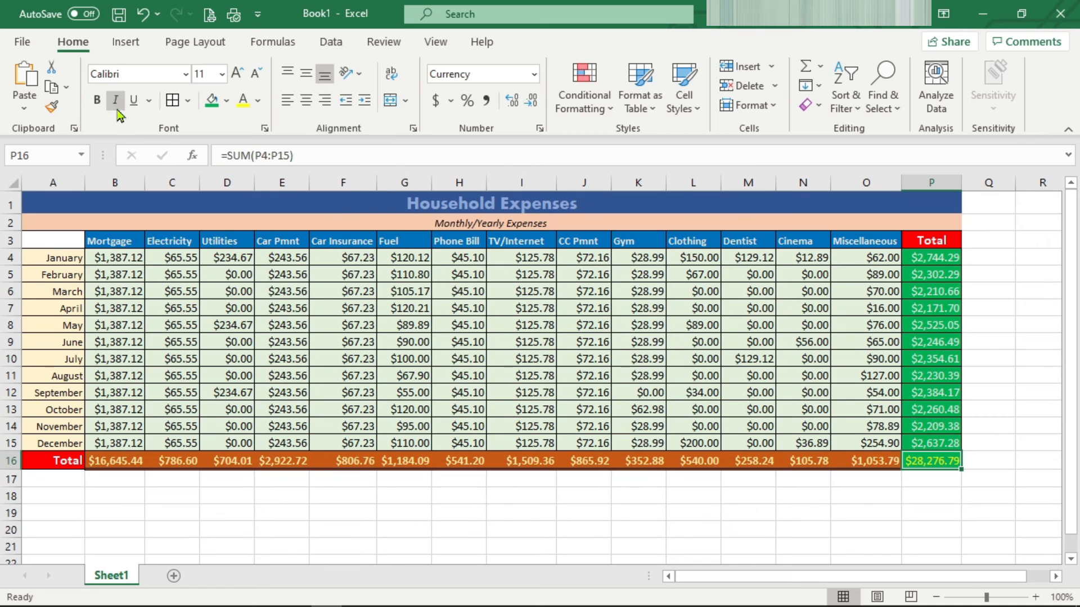
left_click(100, 104)
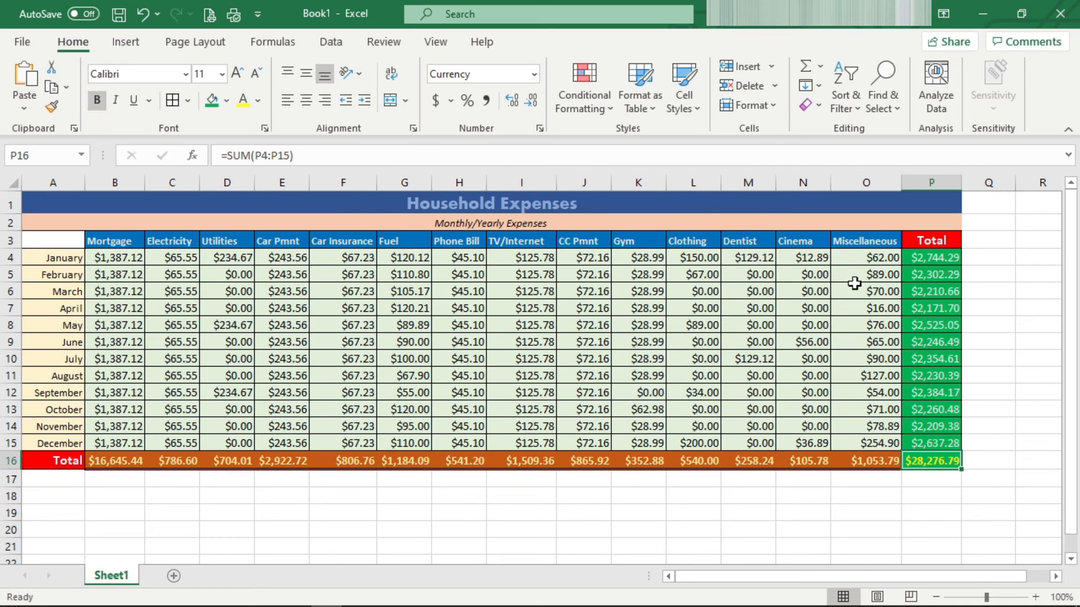
left_click(840, 376)
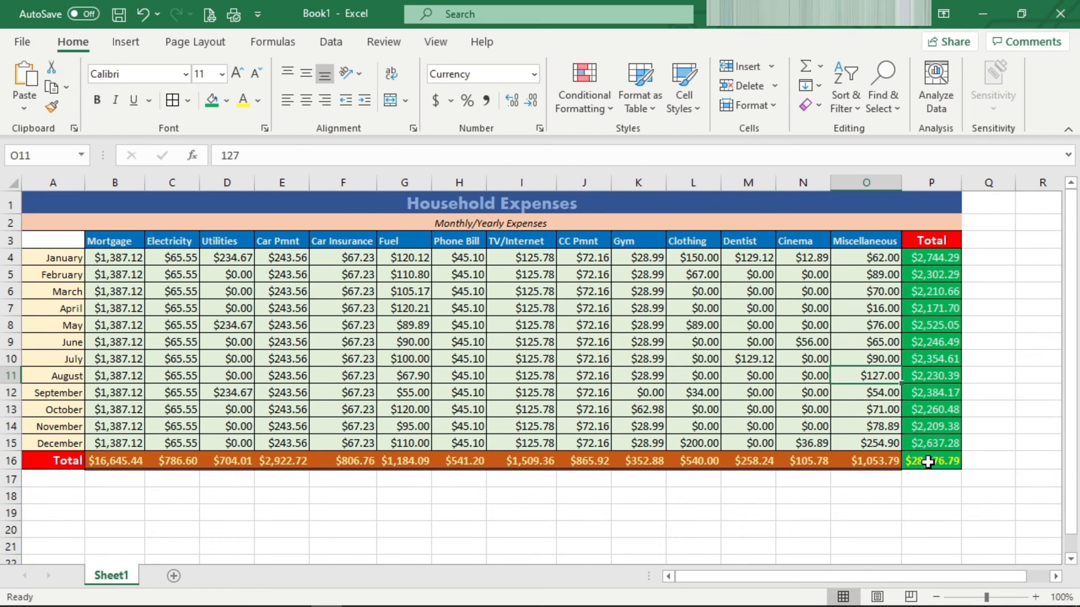
Step: Fill the monthly totals in P4:P15 with a dark blue theme color
left_click_drag(931, 258, 922, 442)
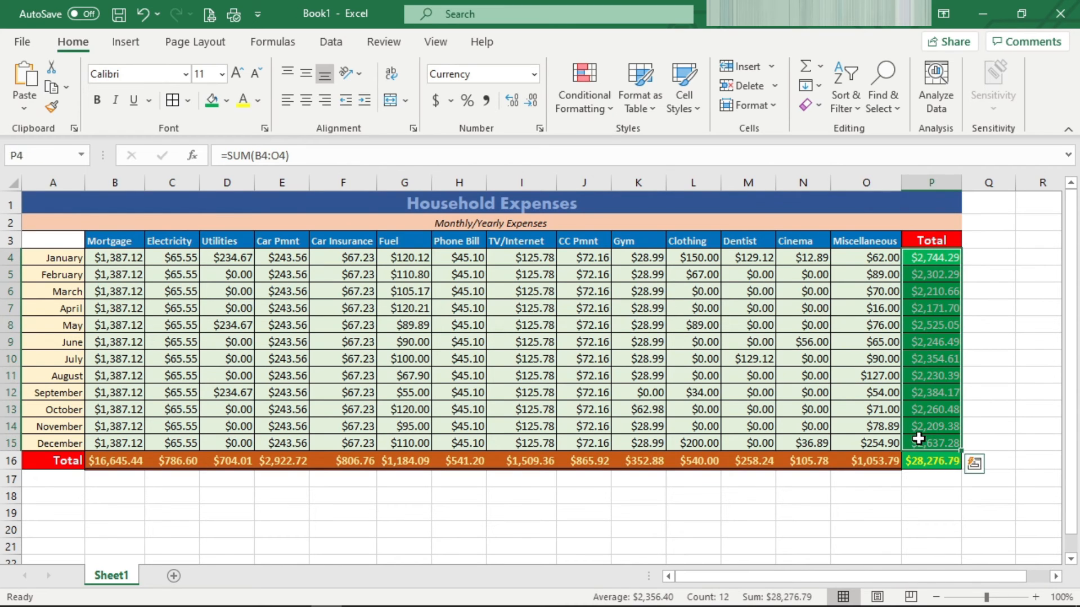
left_click(226, 101)
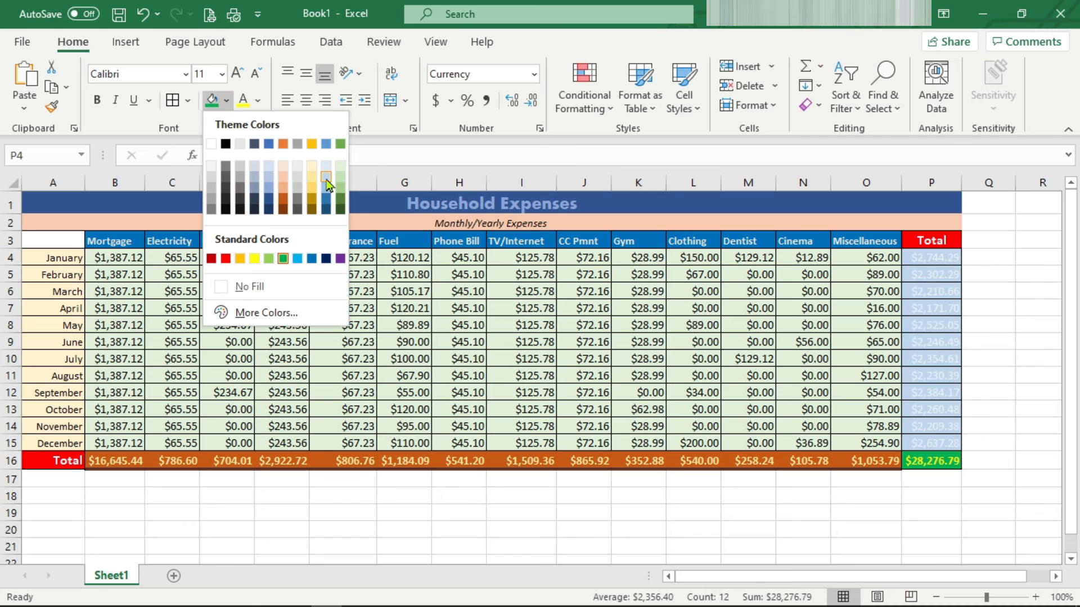
left_click(329, 203)
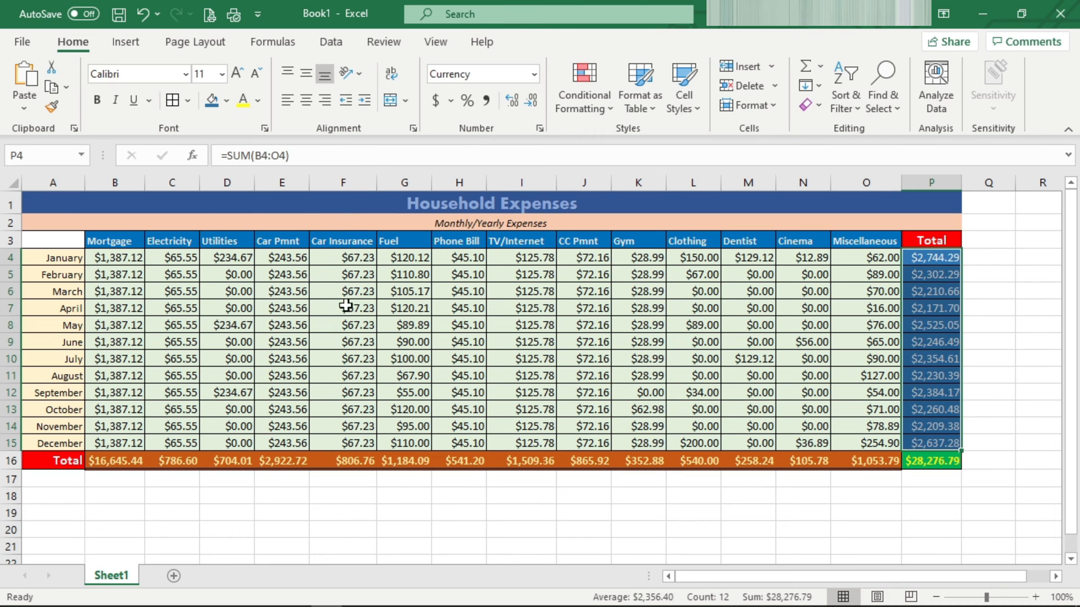
left_click(400, 355)
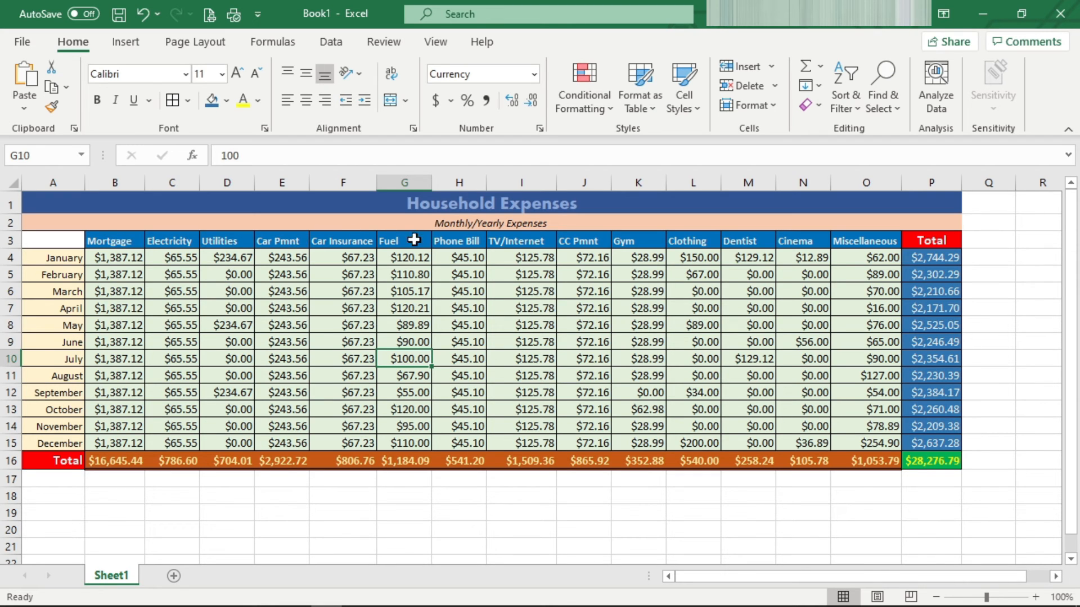
Step: Center the expense category headings in B3:O3
left_click(937, 260)
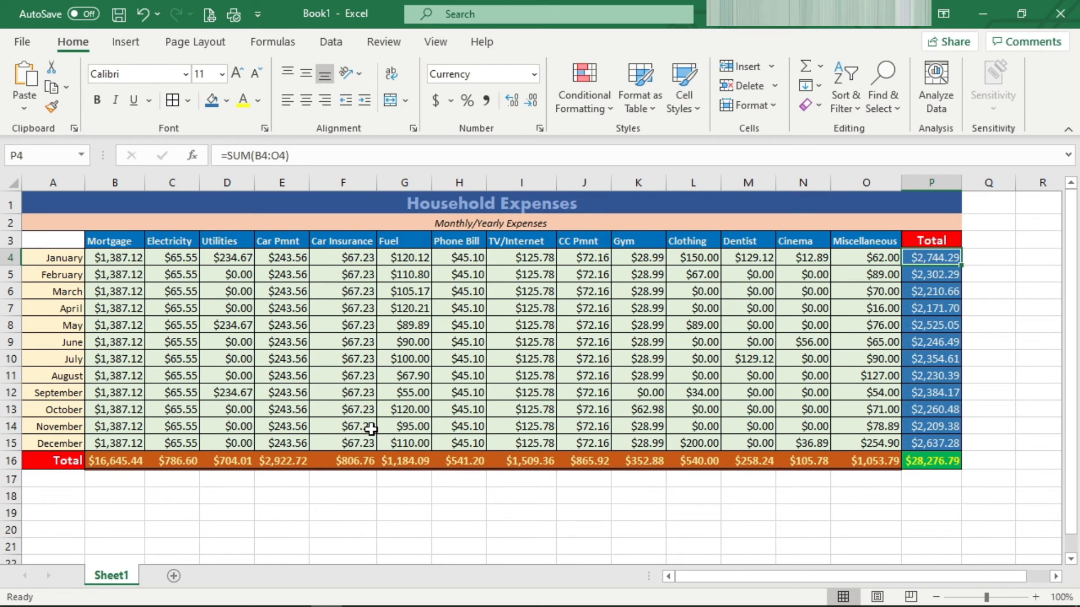
left_click(99, 238)
left_click_drag(99, 238, 824, 241)
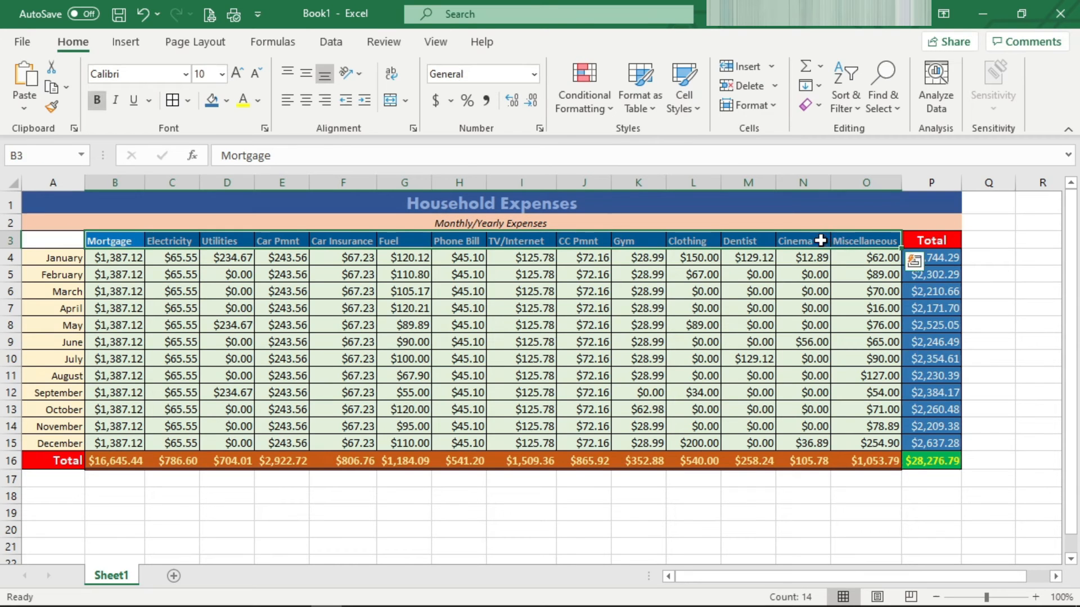
left_click(306, 103)
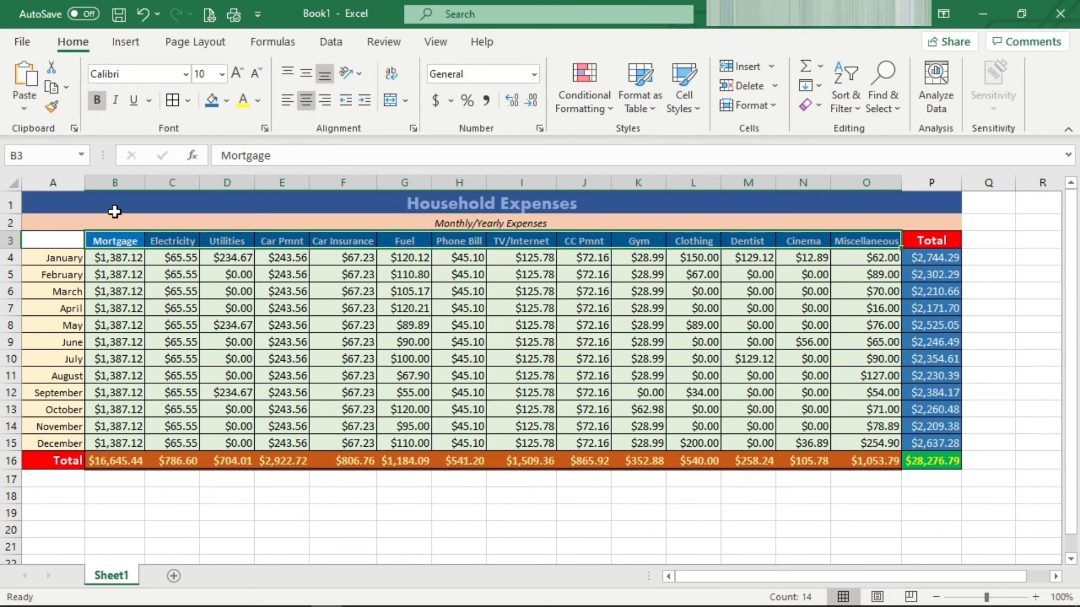
left_click(115, 211)
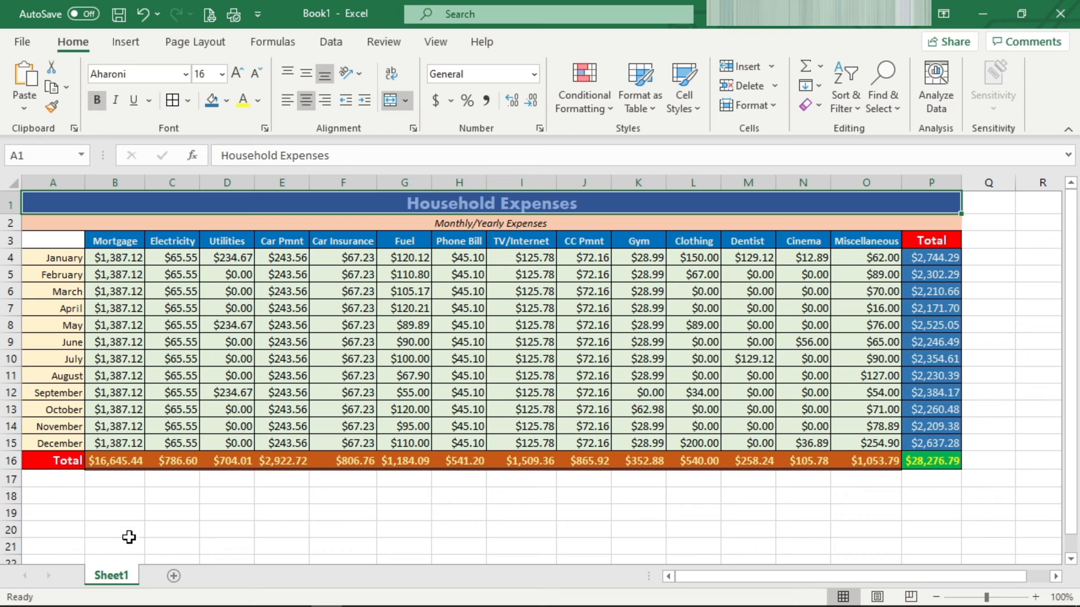
Step: Rename the worksheet Sheet1 as MY_Exp-2020
double_click(109, 580)
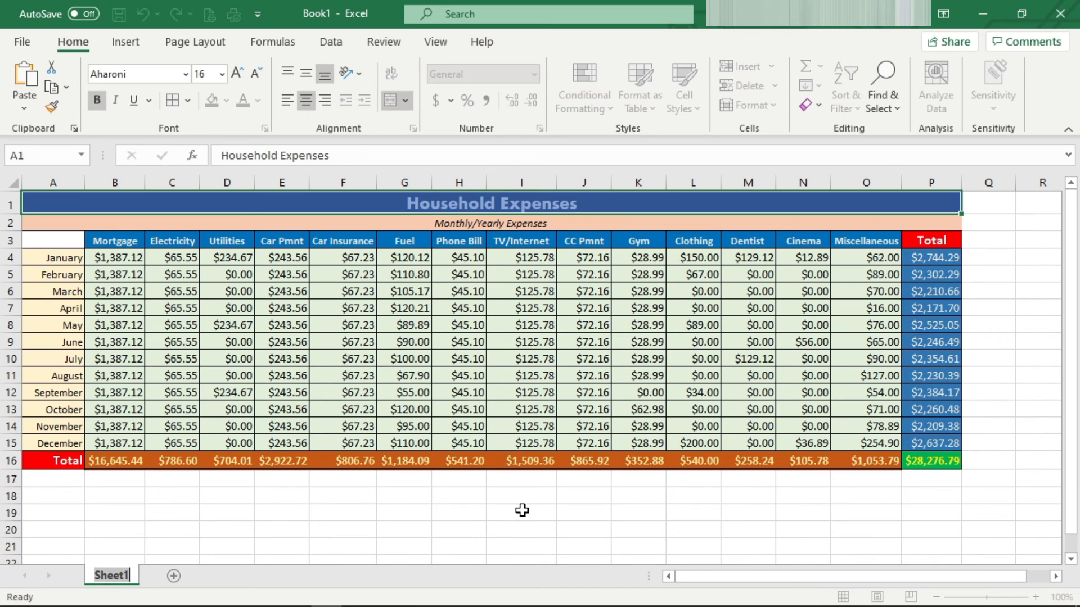
type("M")
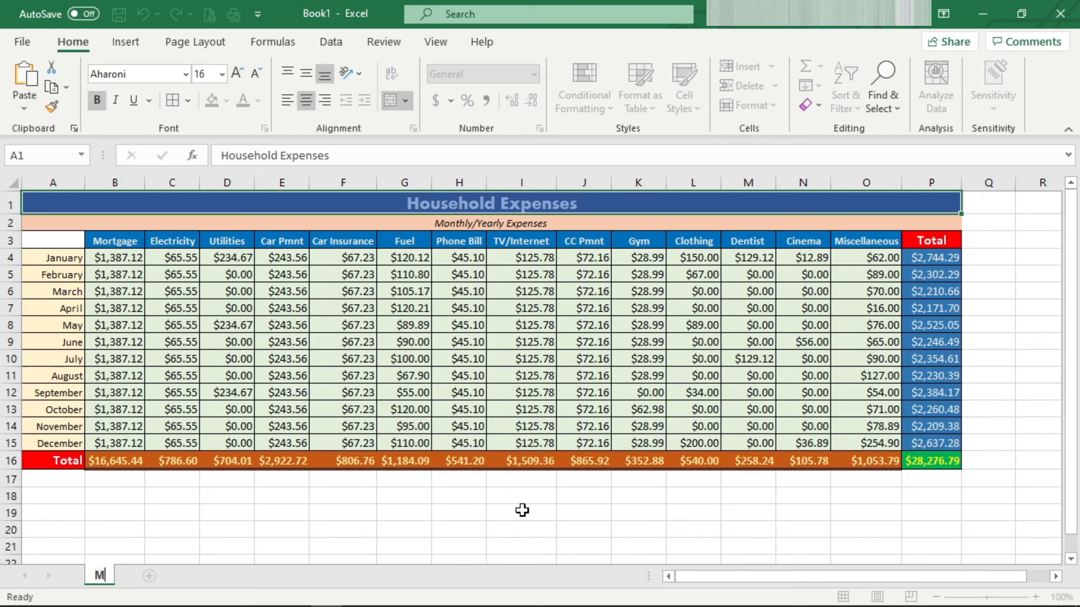
type("Y_Exp_2020")
key("Return")
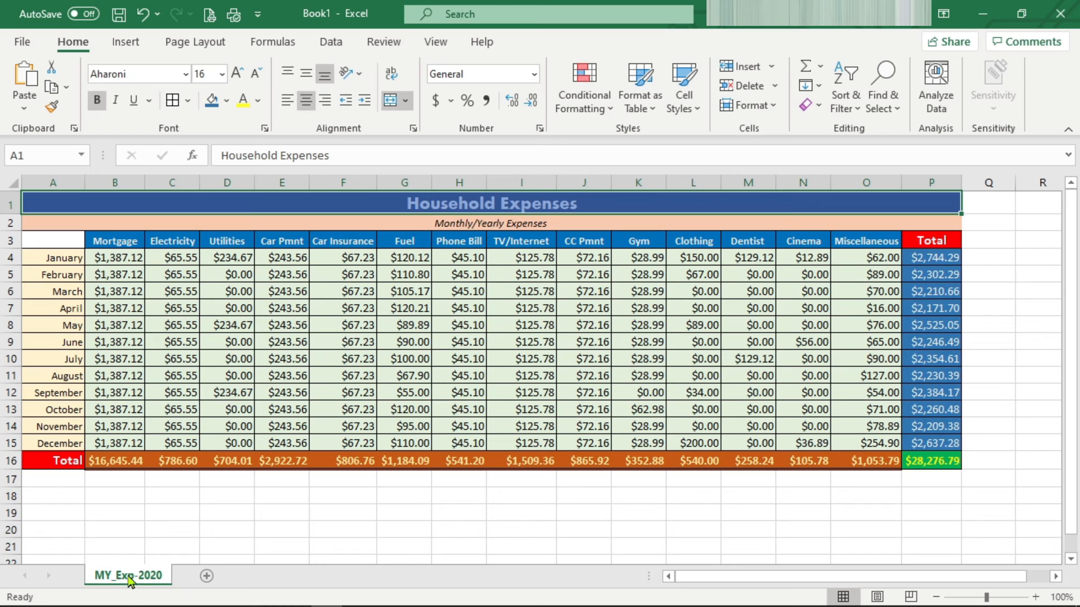
Step: Color the MY_Exp-2020 sheet tab standard red
right_click(130, 581)
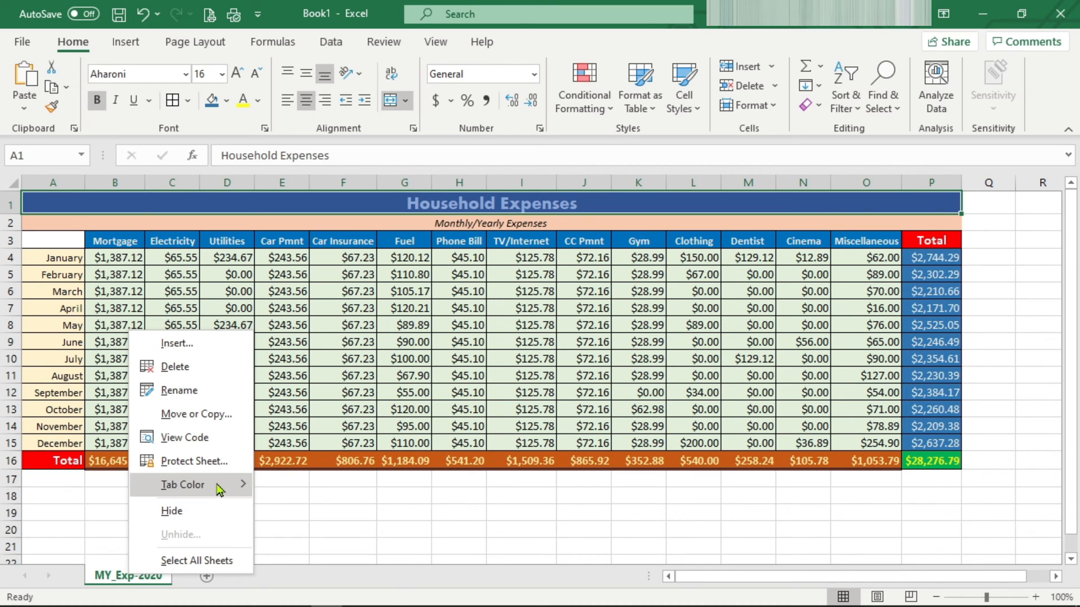
mouse_move(221, 489)
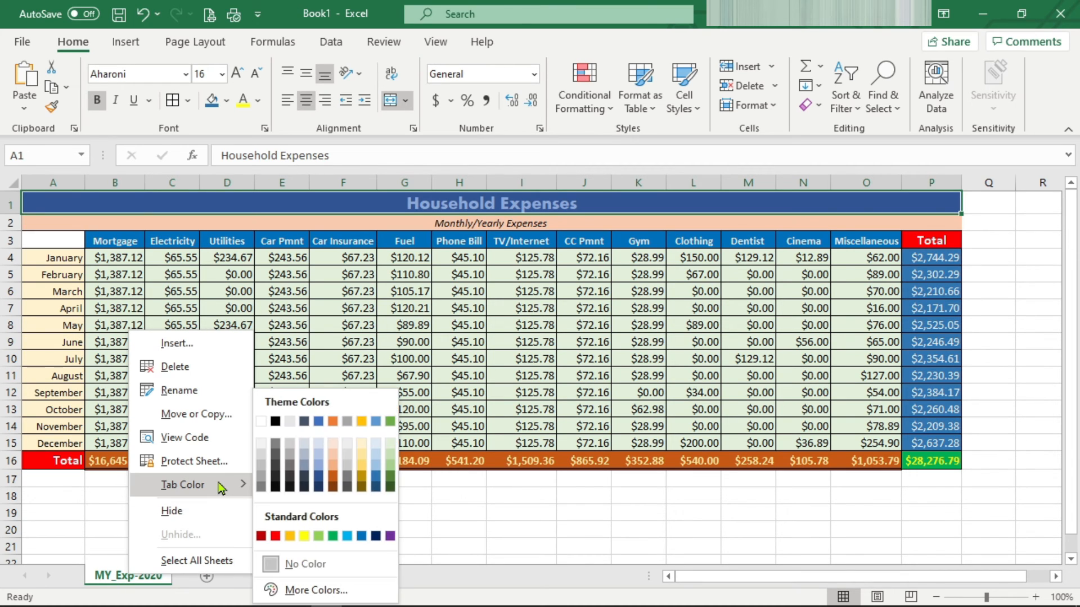
left_click(276, 536)
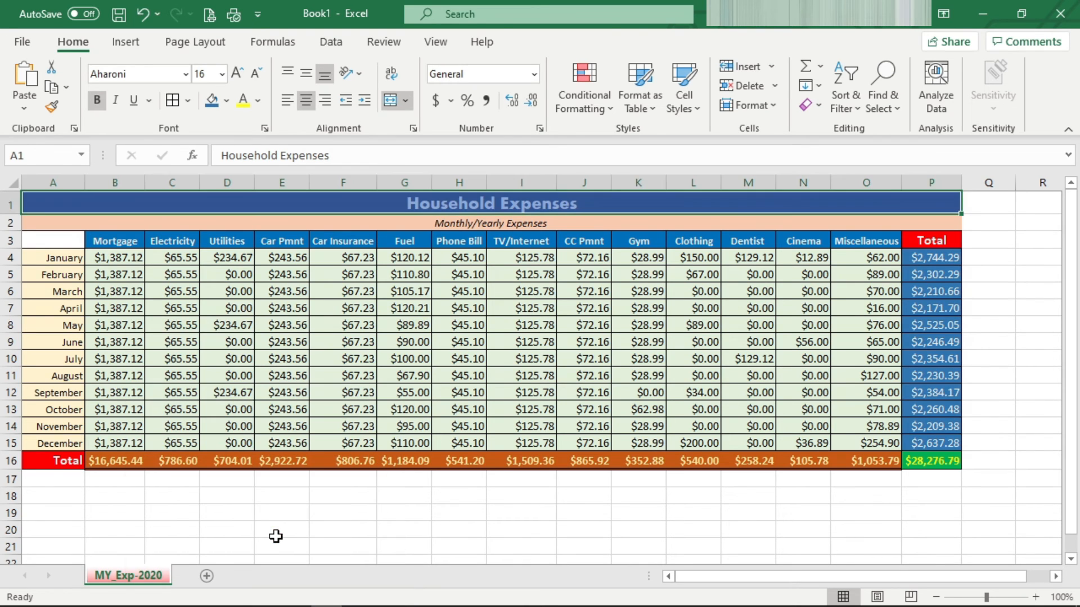
left_click(113, 240)
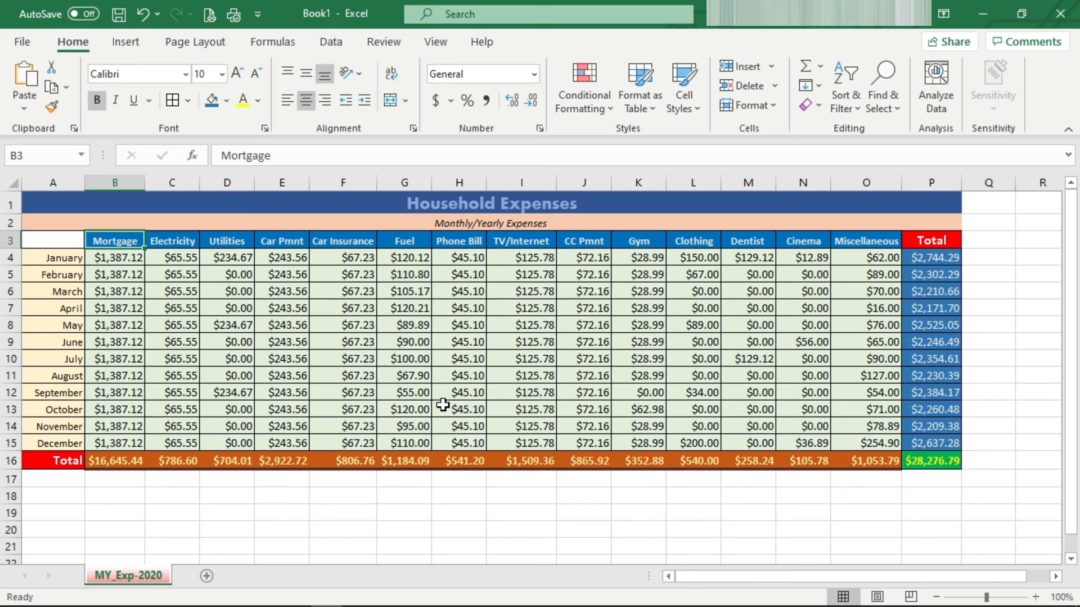
Step: Save the workbook to the Desktop as an Excel Workbook named Monthly_Y-Exp2020
left_click(24, 42)
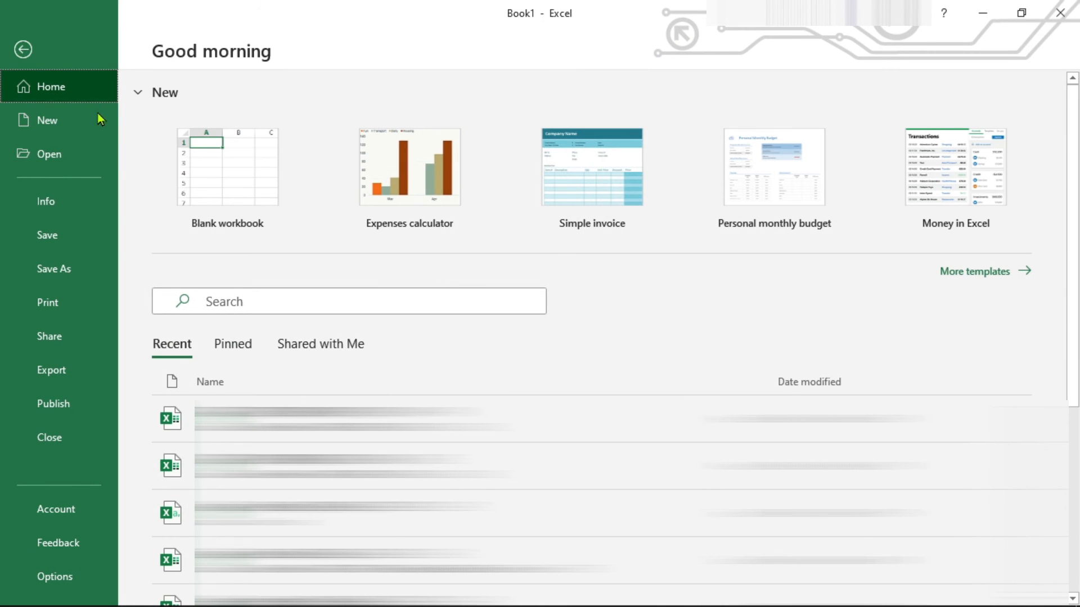
left_click(63, 272)
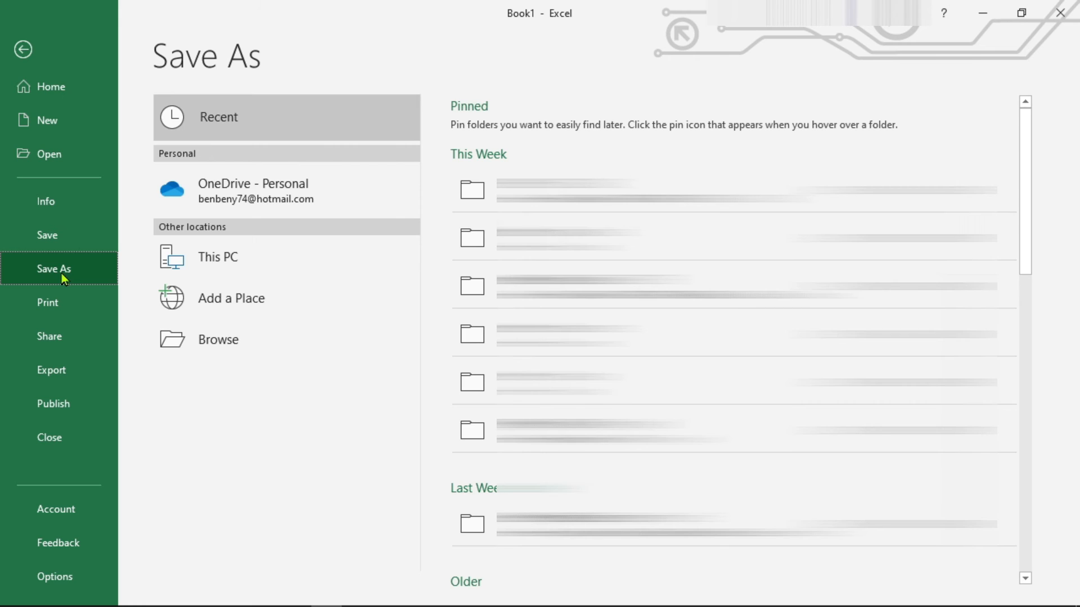
left_click(210, 344)
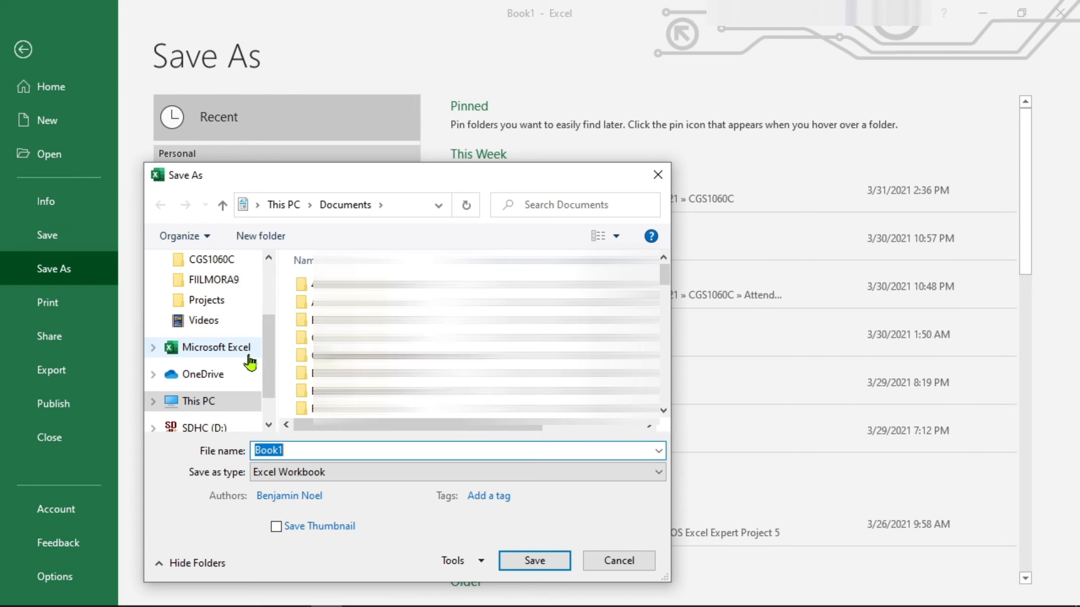
scroll(264, 356, "up", 2)
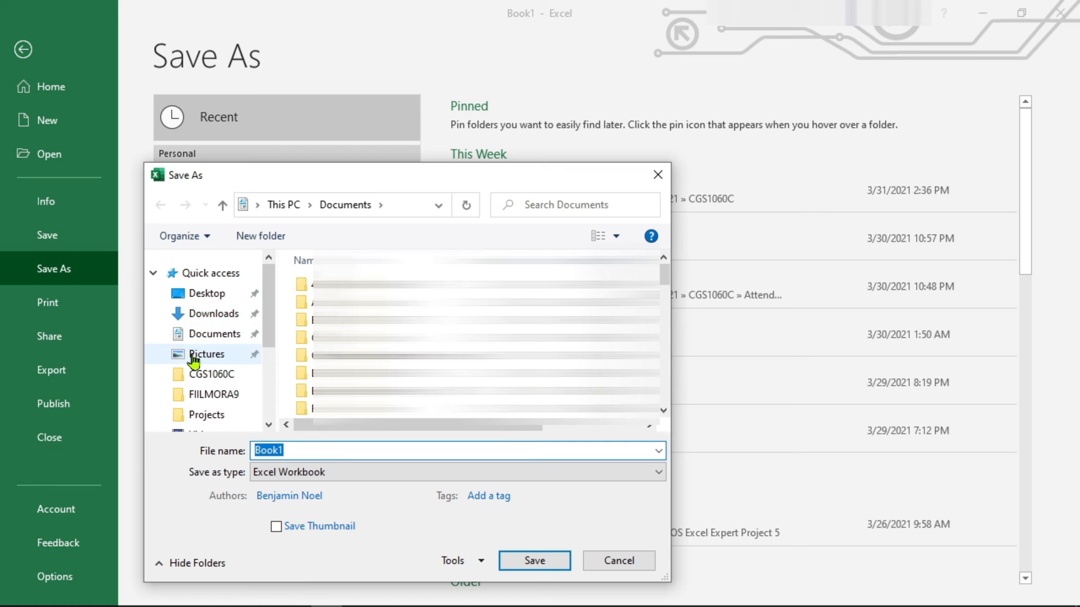
left_click(213, 294)
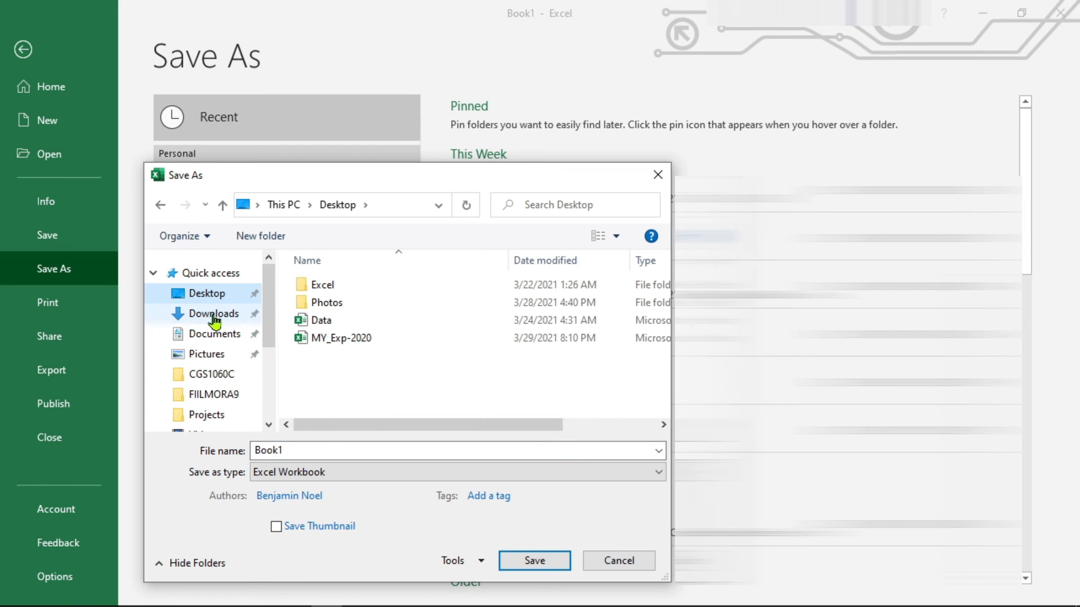
double_click(300, 452)
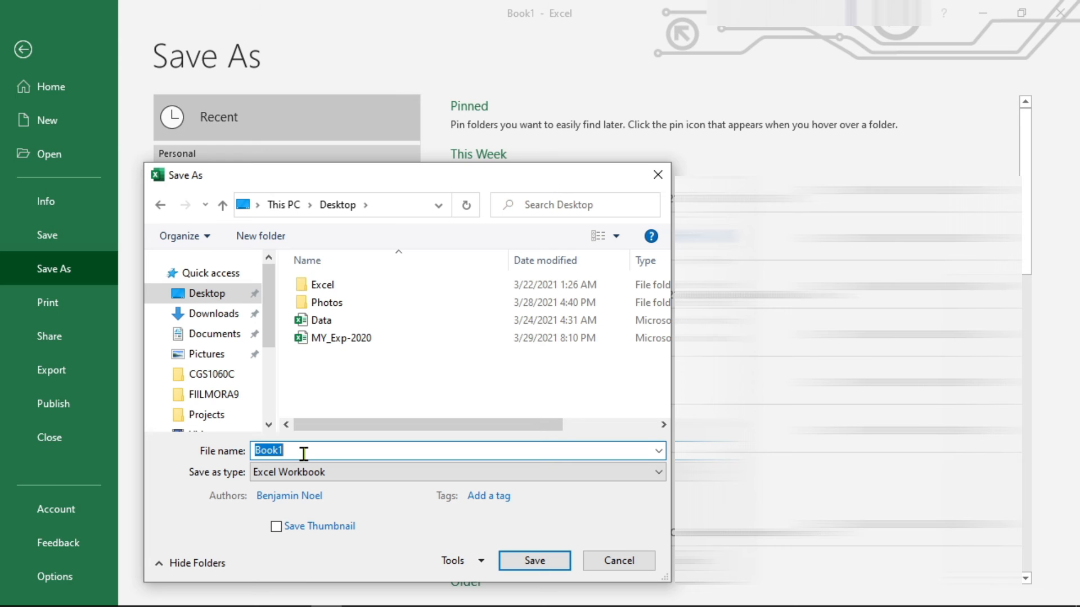
type("Mon")
type("thly_Y-Exp")
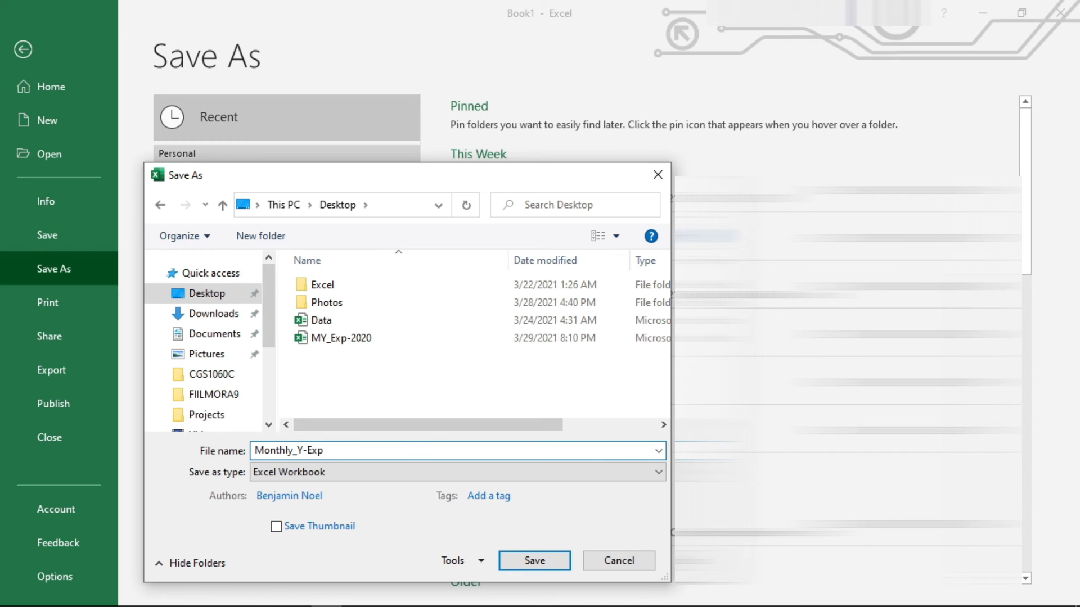
type("2020")
key("Return")
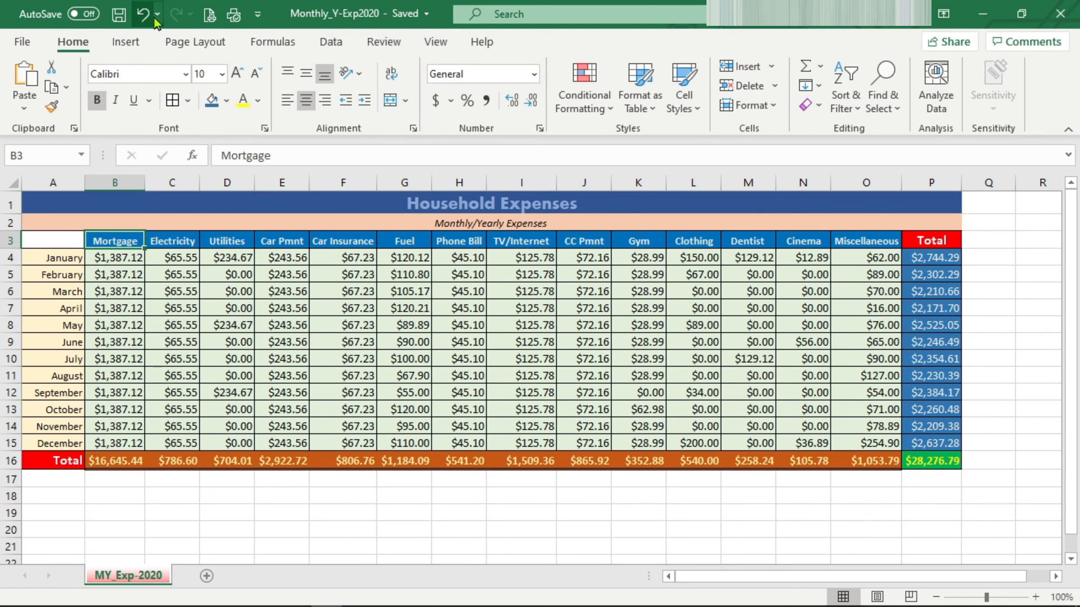
left_click(258, 16)
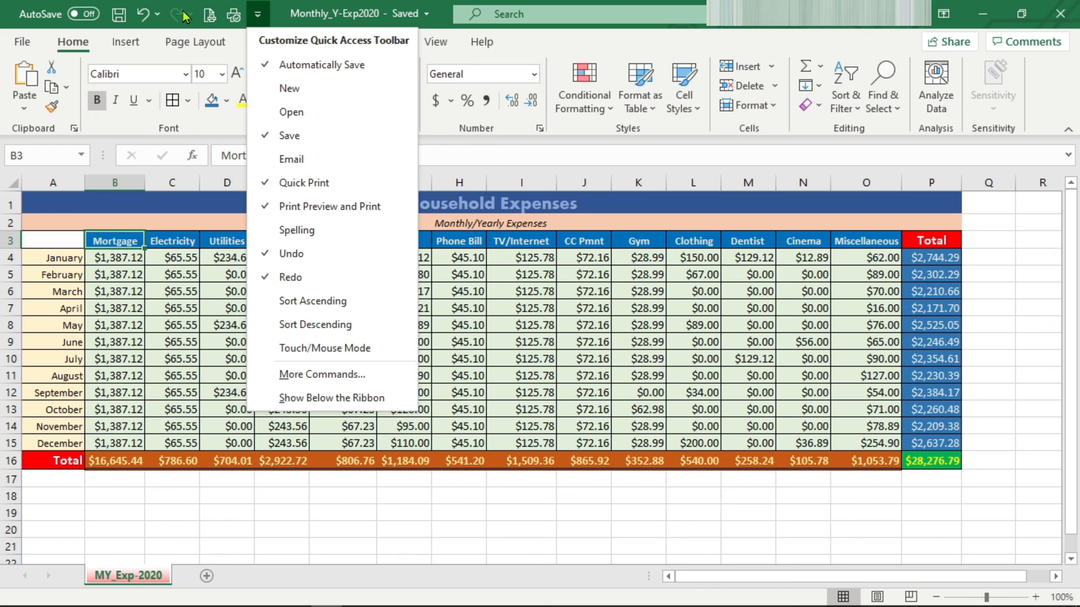
left_click(312, 161)
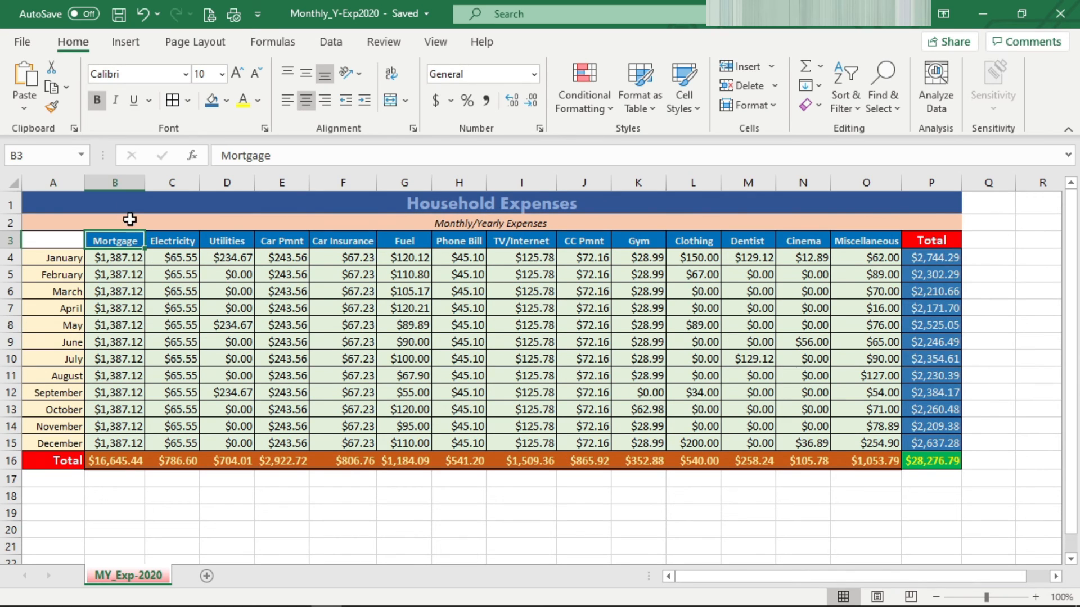
Step: Preview how the expenses sheet prints and look at the available page orientations
left_click(215, 23)
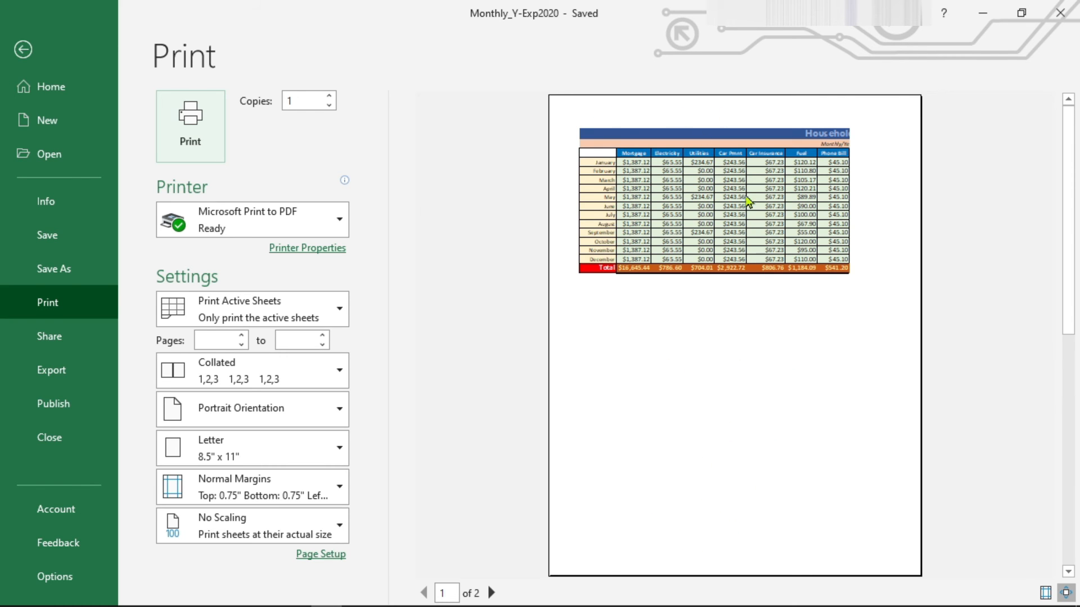
left_click(343, 420)
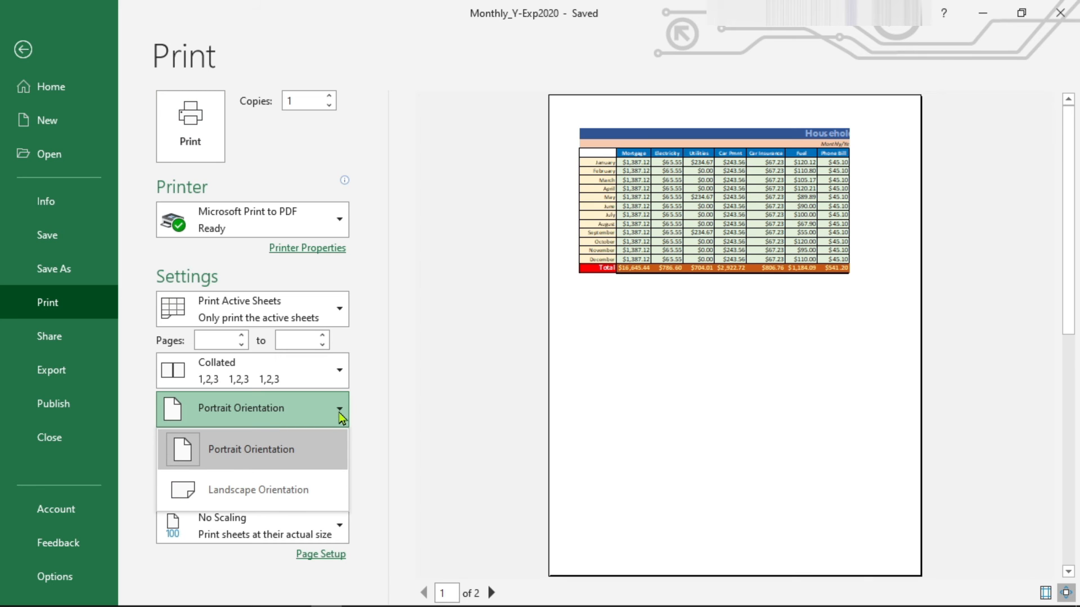
left_click(340, 416)
left_click(26, 54)
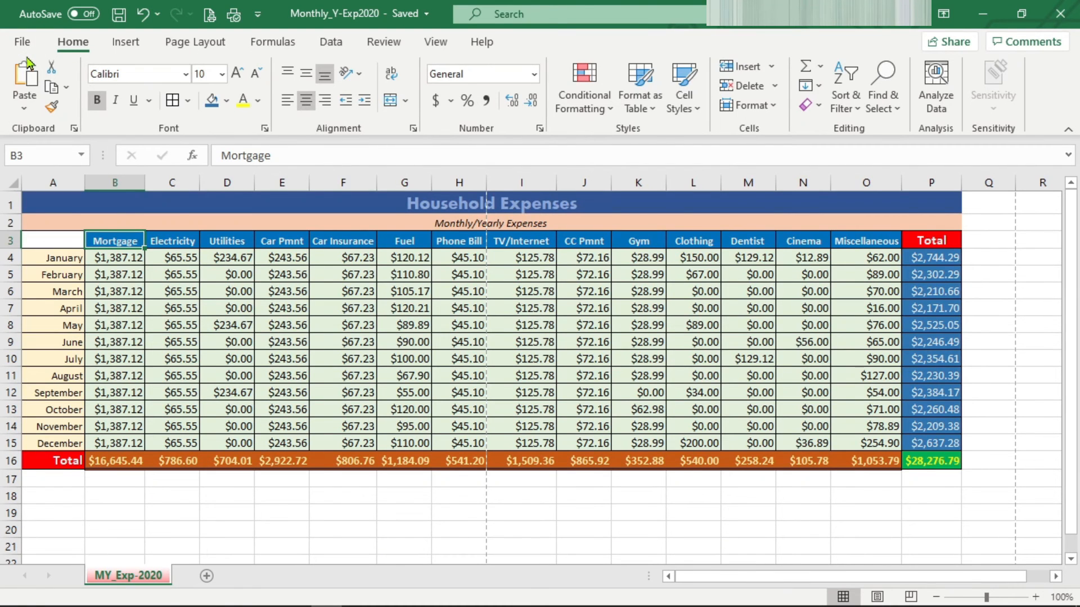
Step: Set the sheet's page orientation to Landscape and check the result in the print preview
left_click(198, 50)
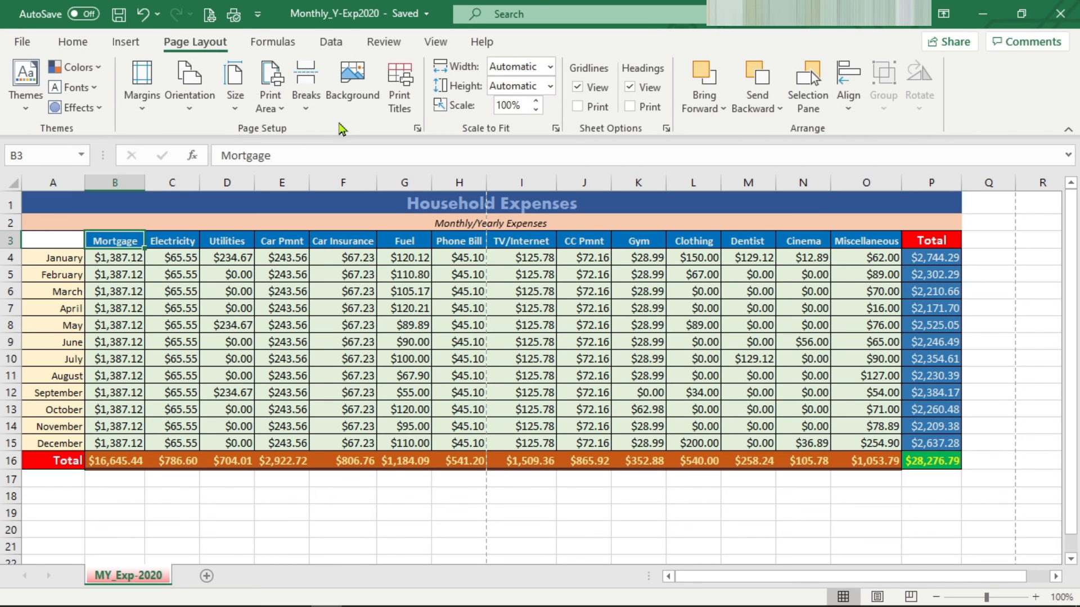
left_click(191, 117)
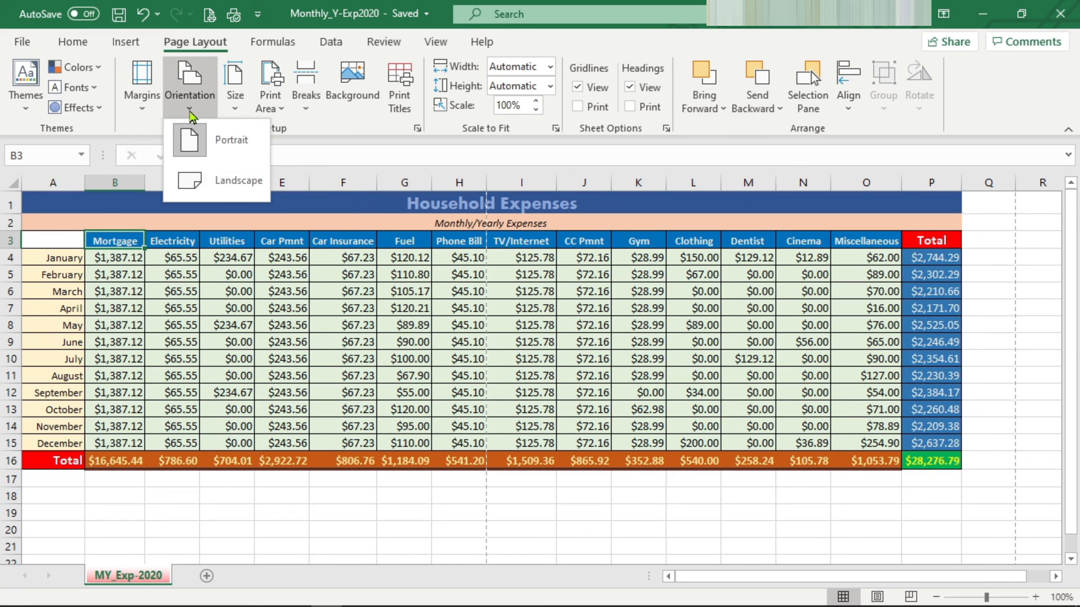
left_click(209, 186)
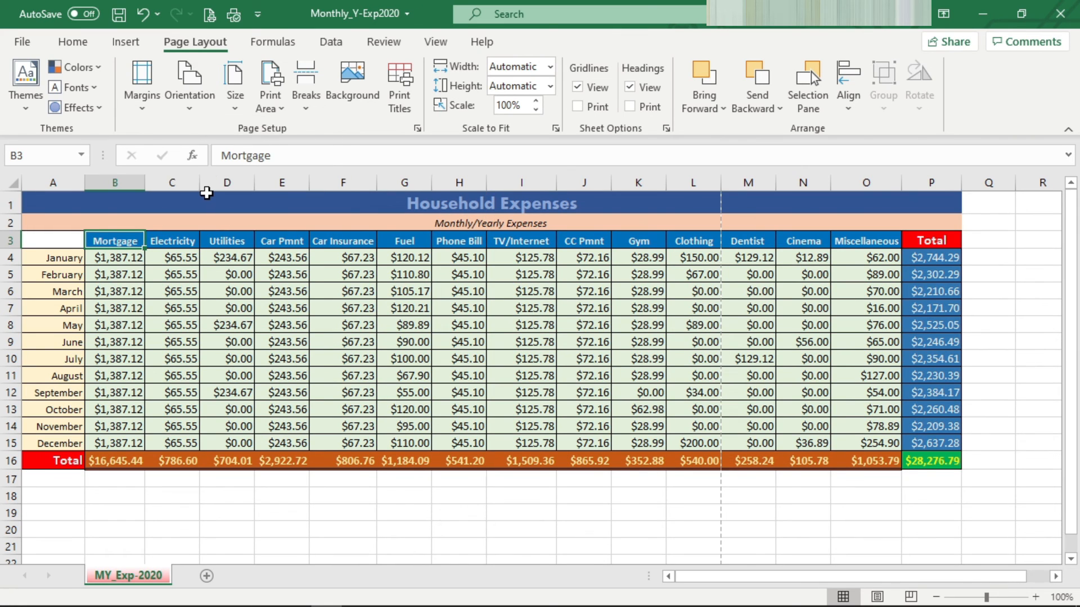
left_click(210, 16)
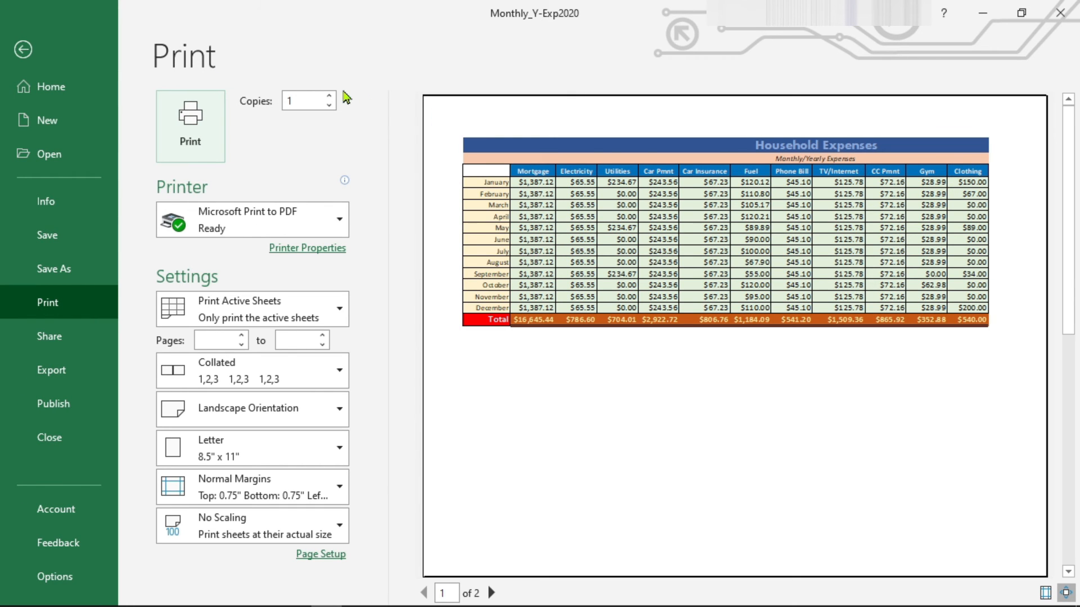
left_click(25, 53)
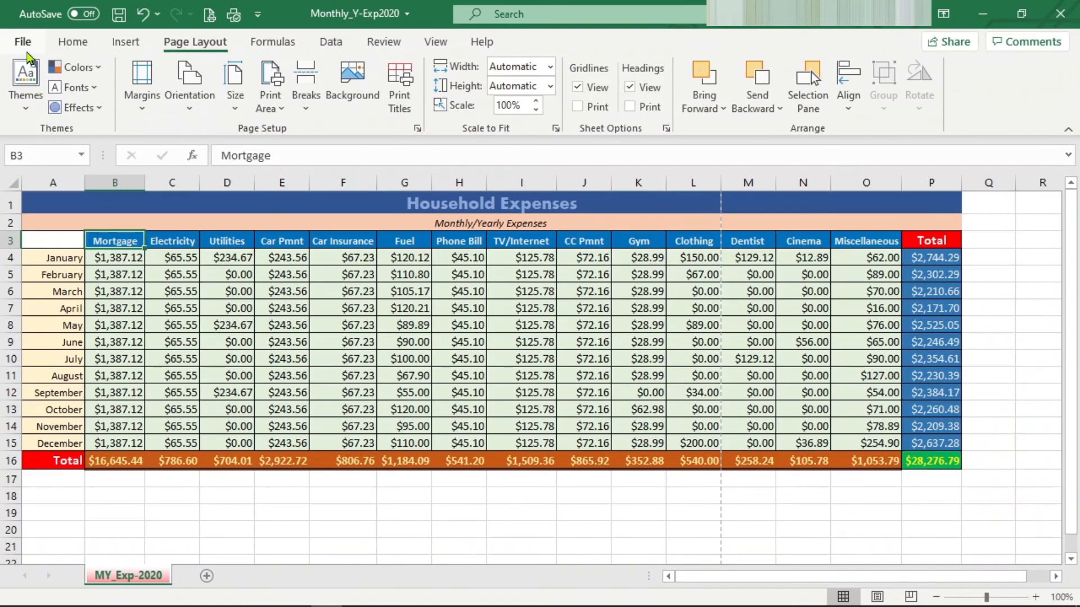
Step: Scale the sheet in the page setup to fit 1 page wide by 1 tall
left_click(417, 129)
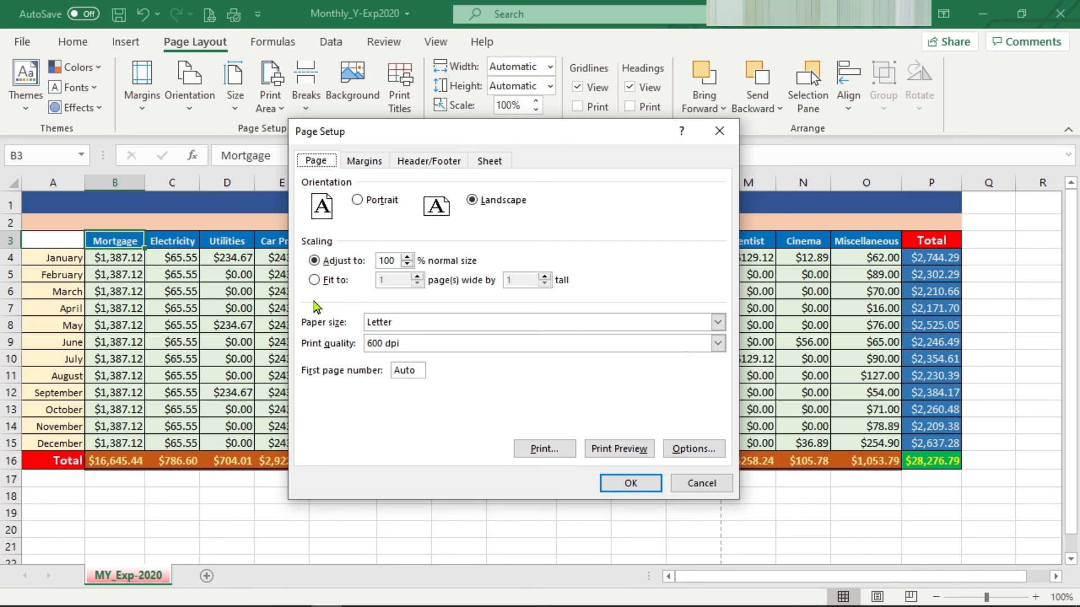
left_click(315, 281)
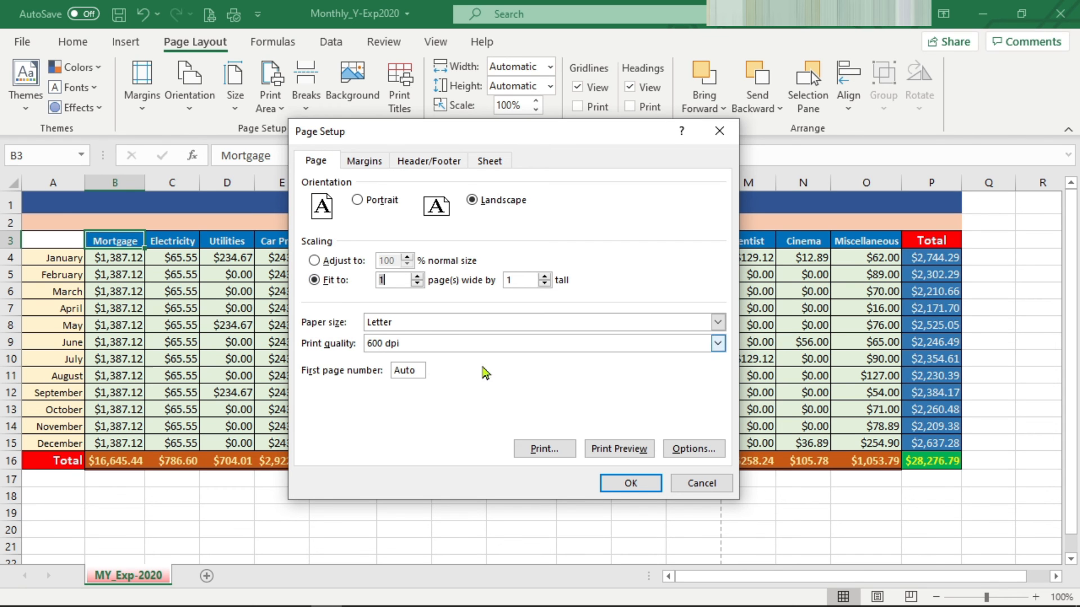
left_click(614, 484)
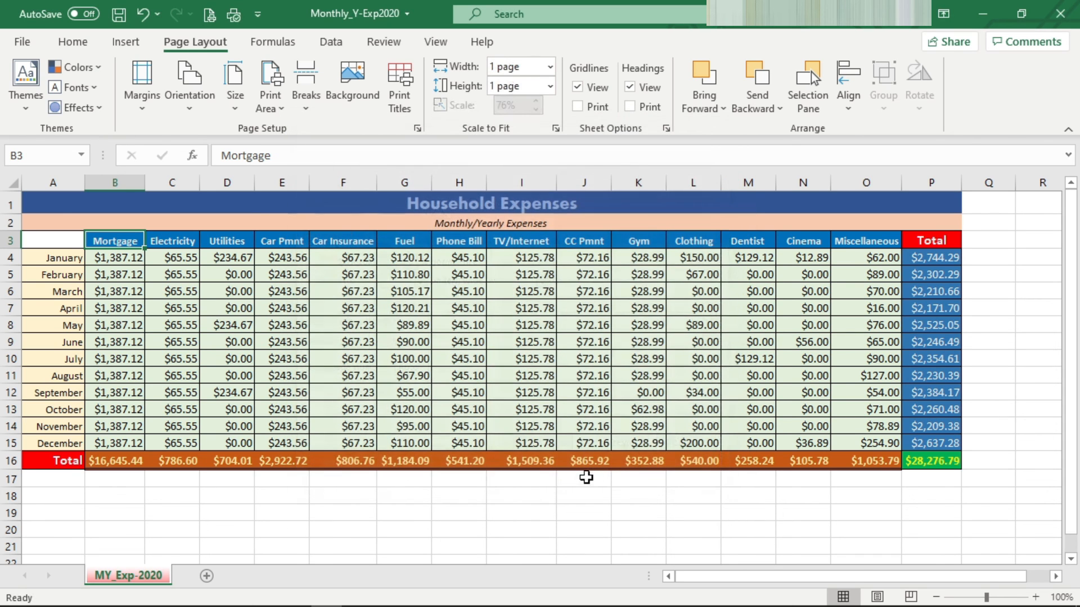
Step: Check the scaled sheet and the available printers in the print preview, and save the workbook
left_click(209, 15)
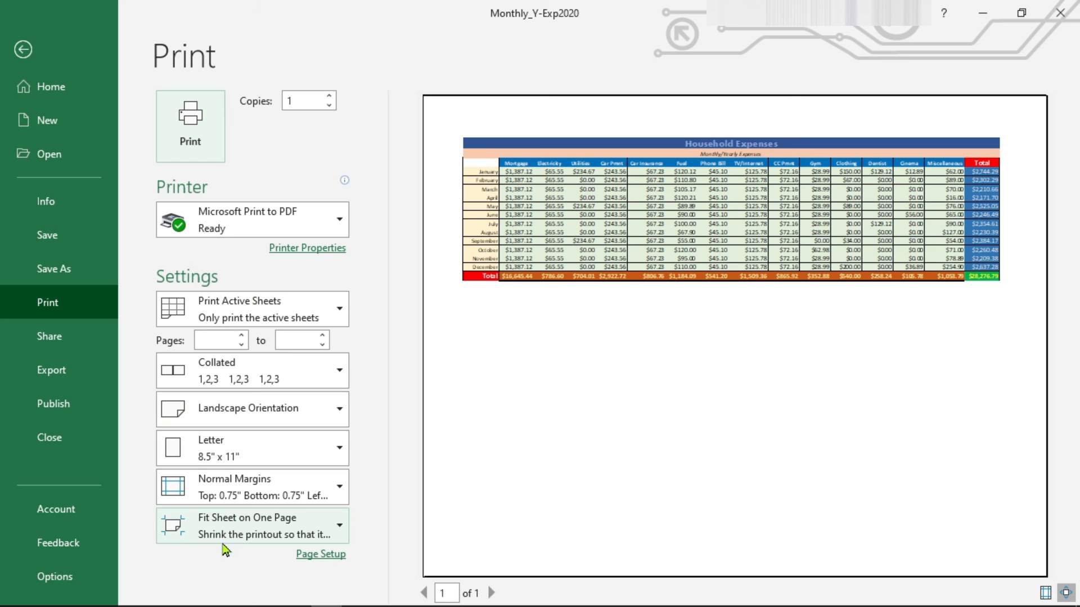
left_click(339, 224)
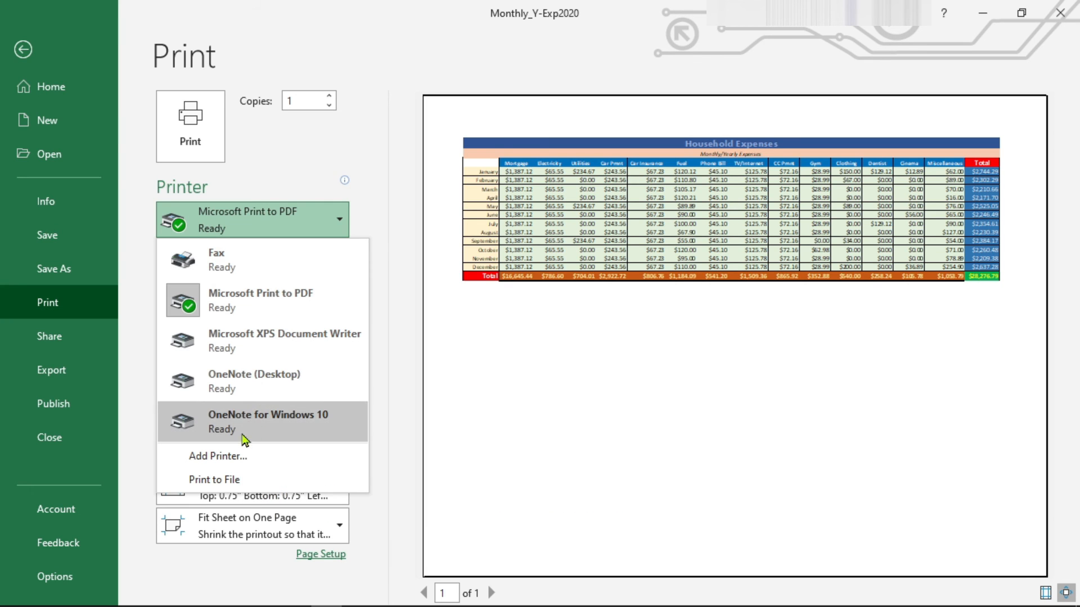
left_click(372, 222)
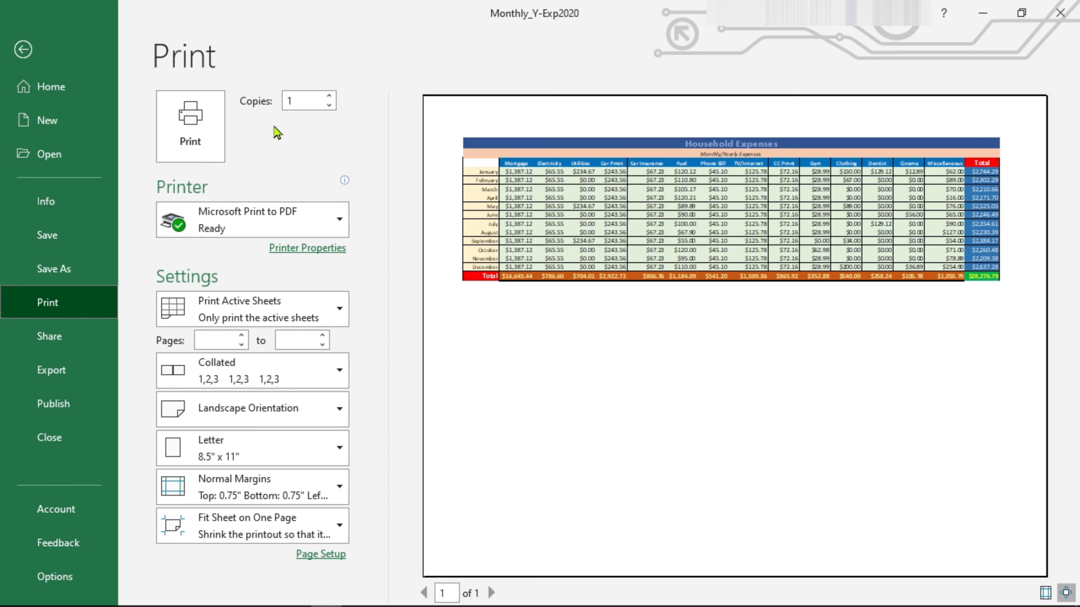
left_click(23, 50)
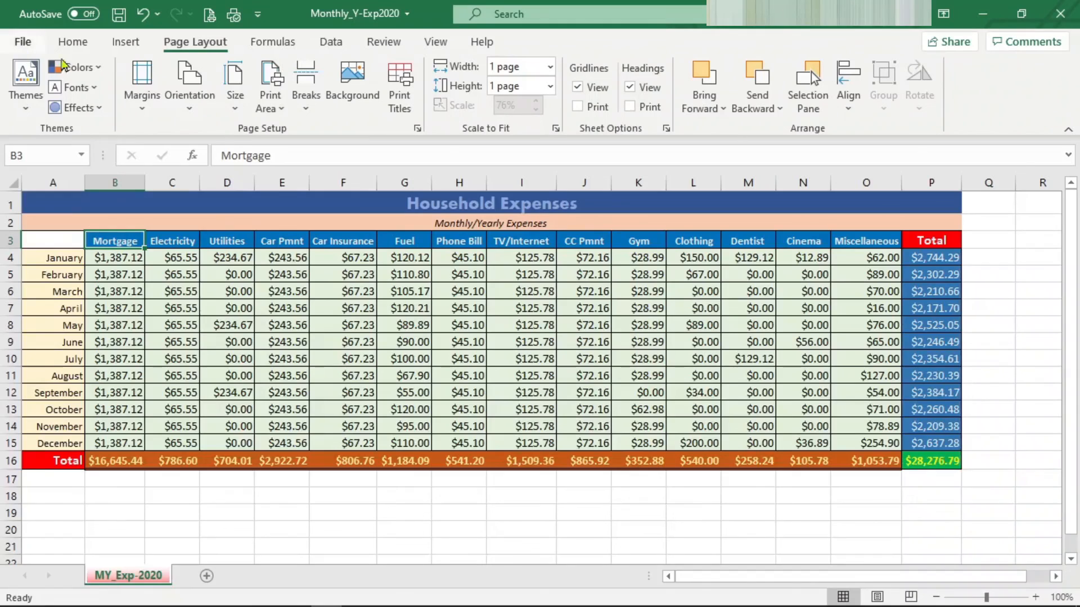
left_click(120, 16)
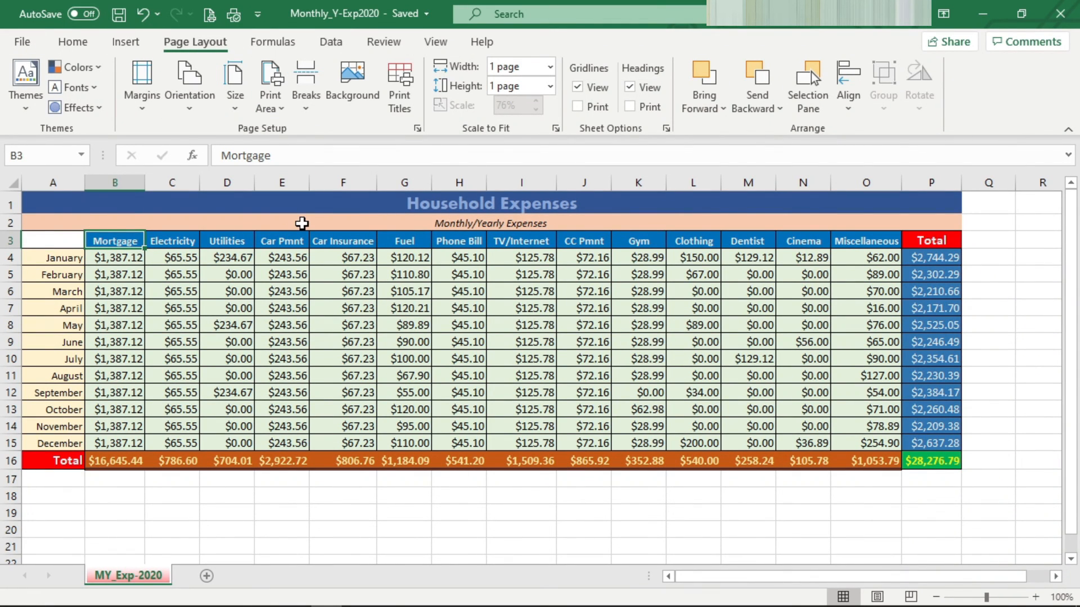
Step: Start a yearly summary in row 18 with Yearly==> in A18, Net Income in B18 and 35000 in C18
left_click(102, 206)
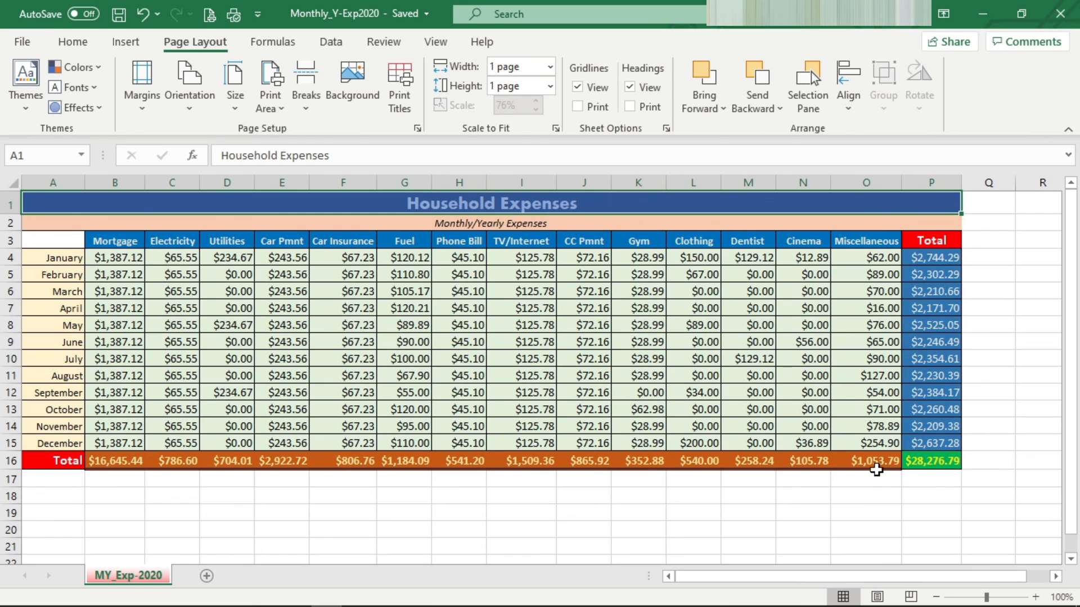
left_click(915, 467)
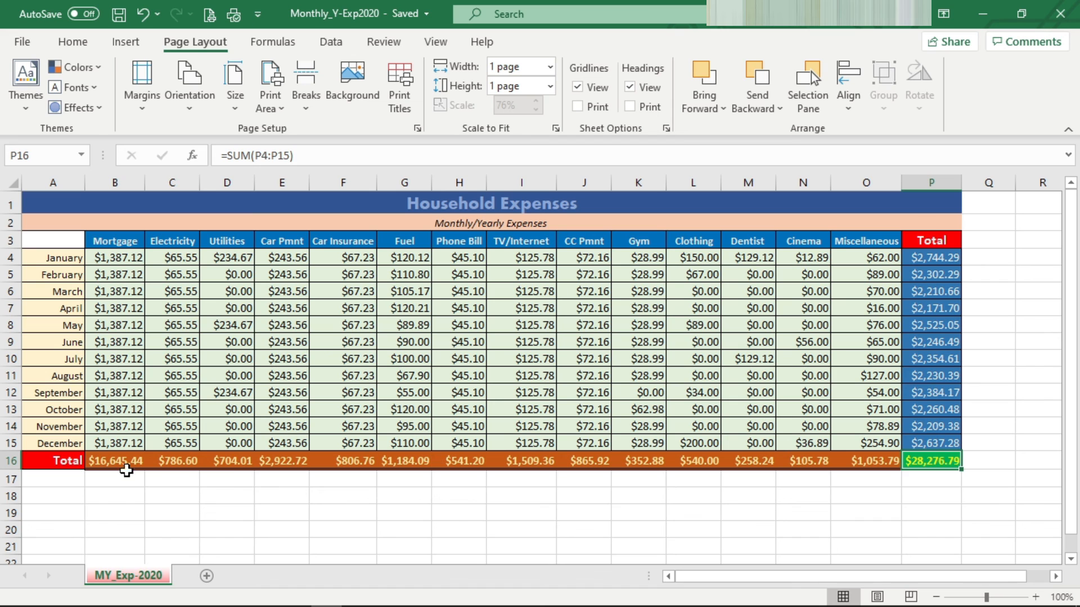
left_click(70, 495)
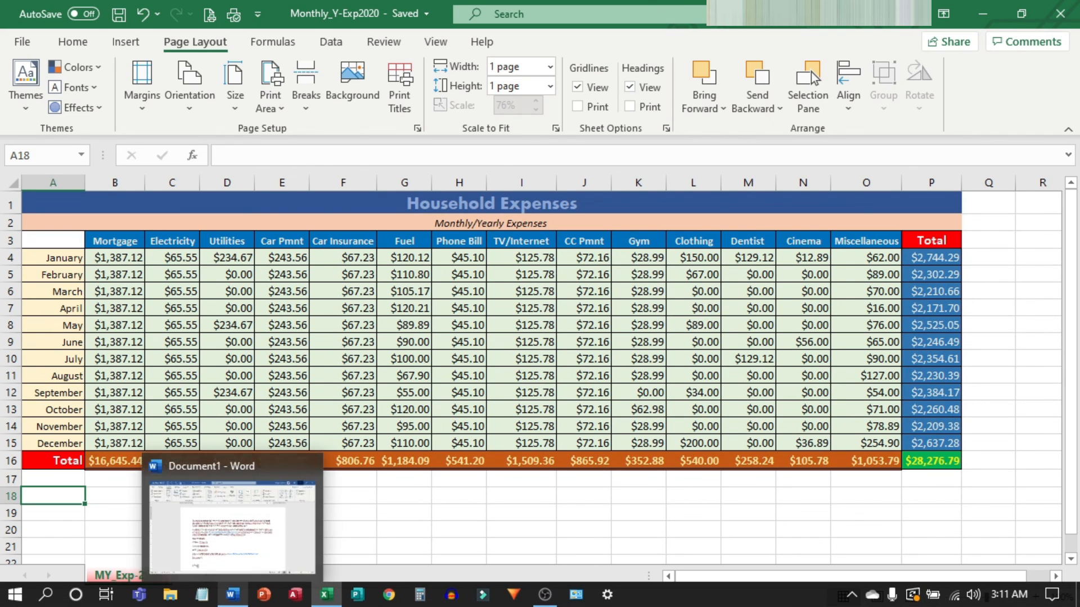
type("Yearly==>")
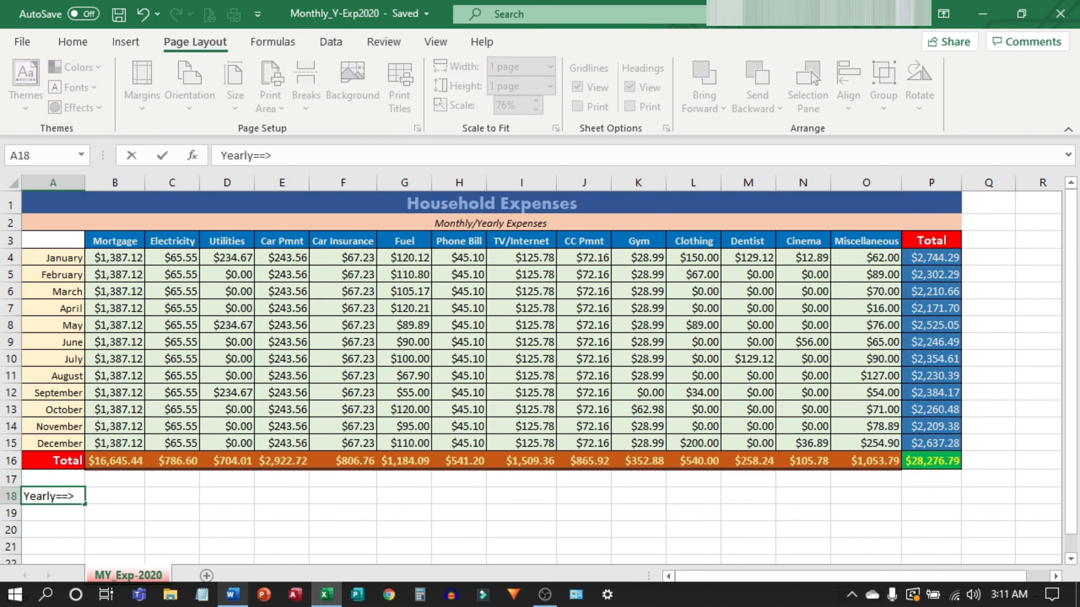
key("Tab")
type("Net Inconme")
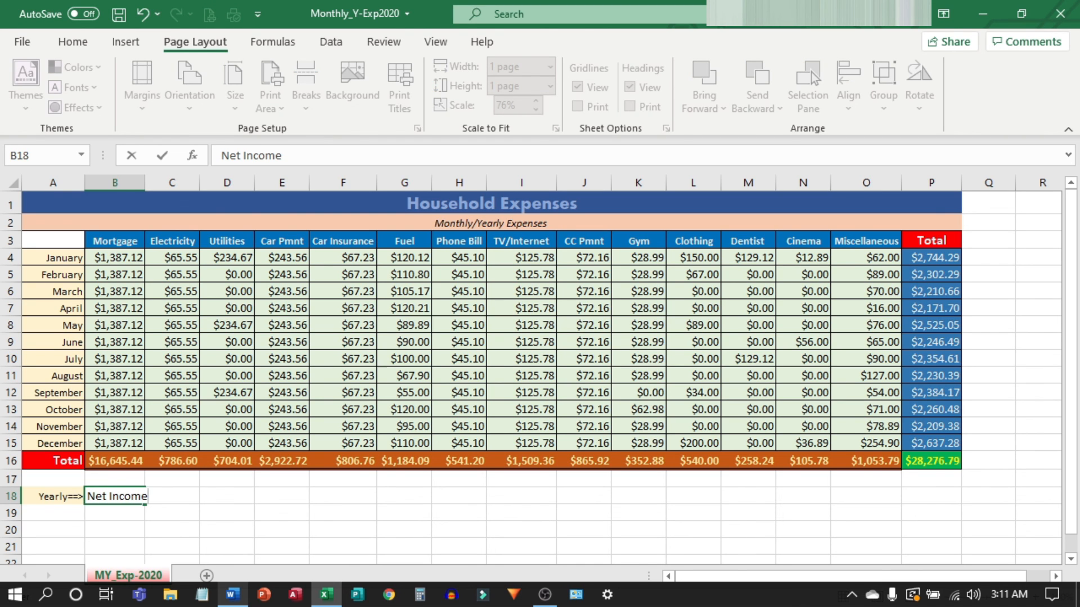
key("Tab")
type("35")
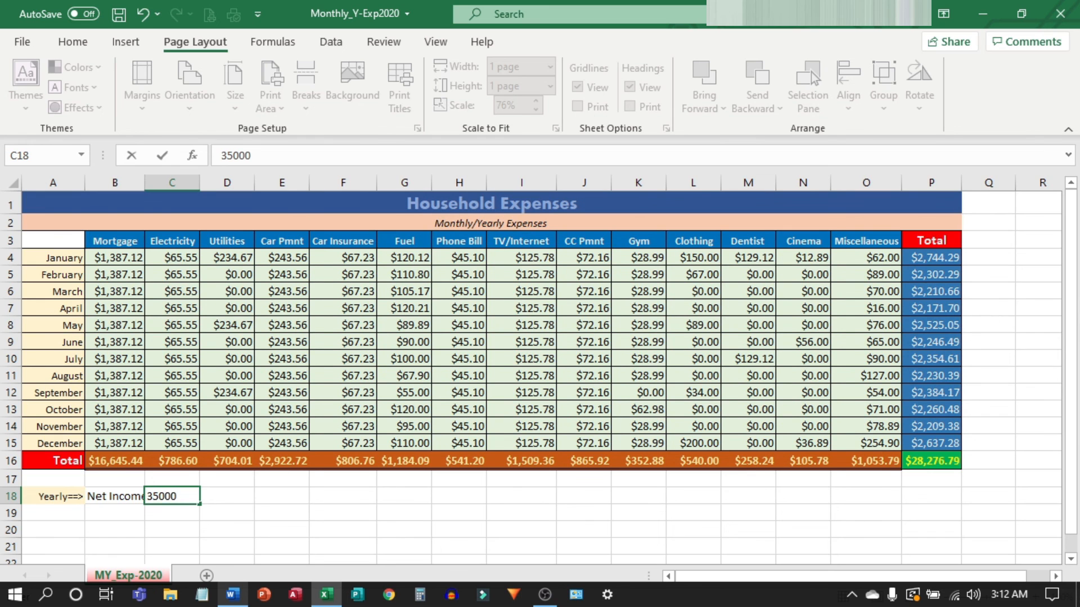
key("Tab")
Step: Label E18 Expenses and link F18 to the grand total with =P16, checking the reference against the source cell
key("Tab")
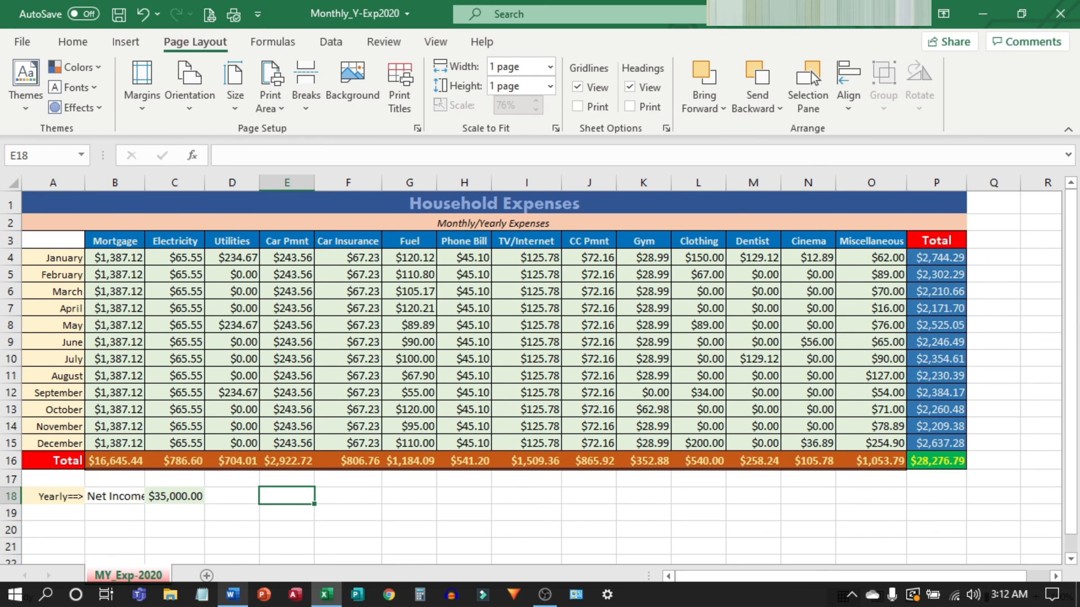
type("E")
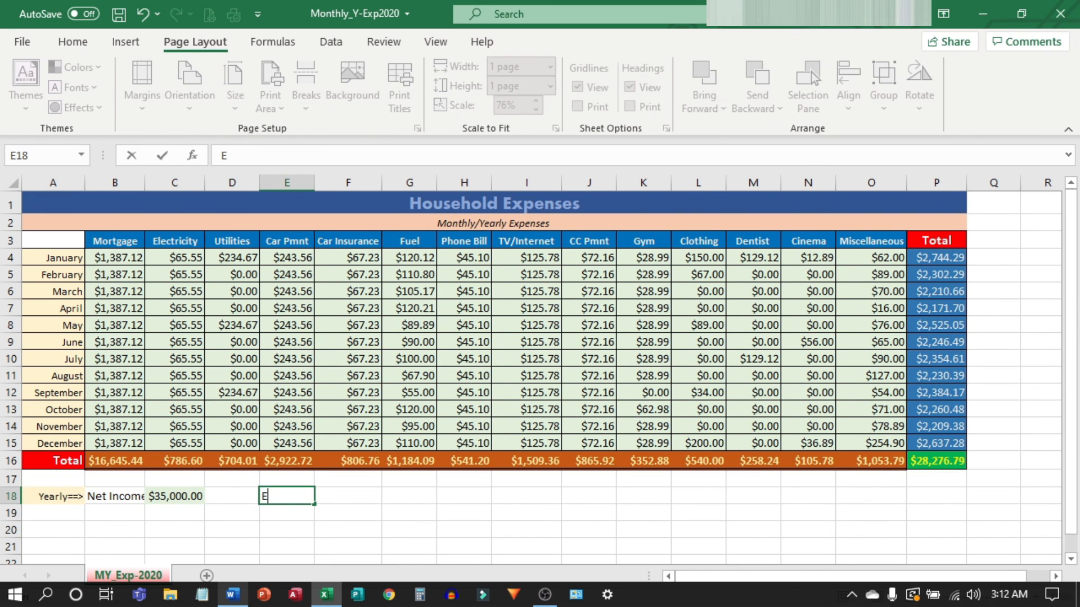
type("xpenses")
key("Tab")
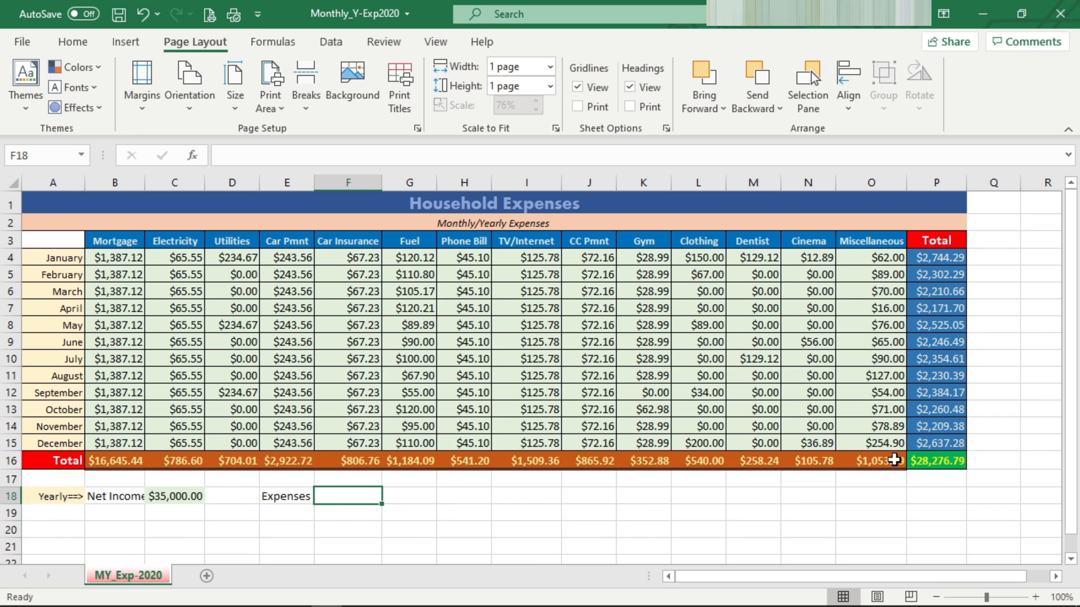
type("=")
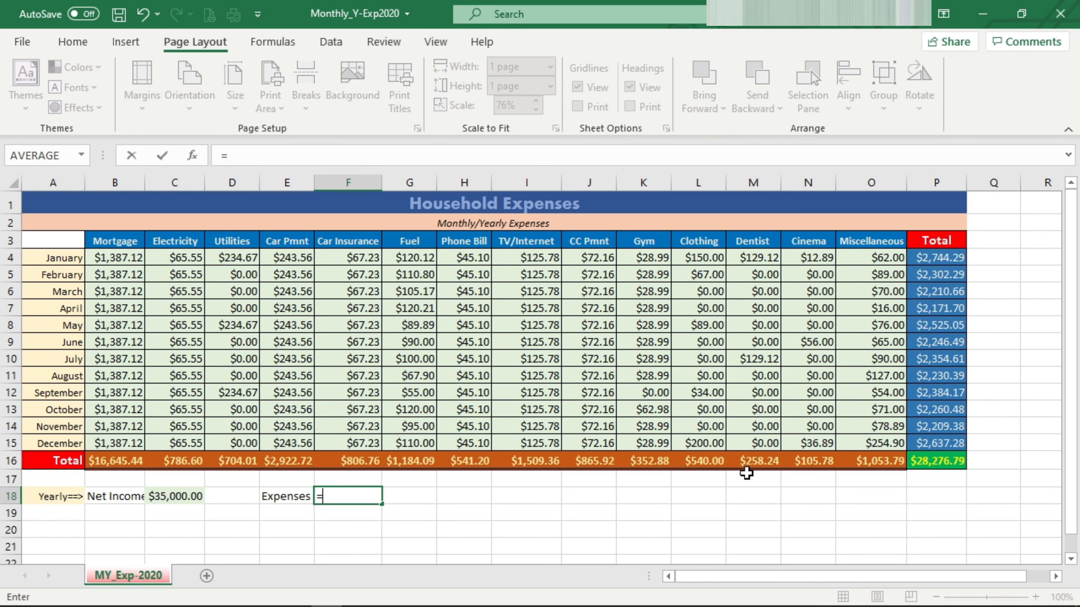
left_click(933, 461)
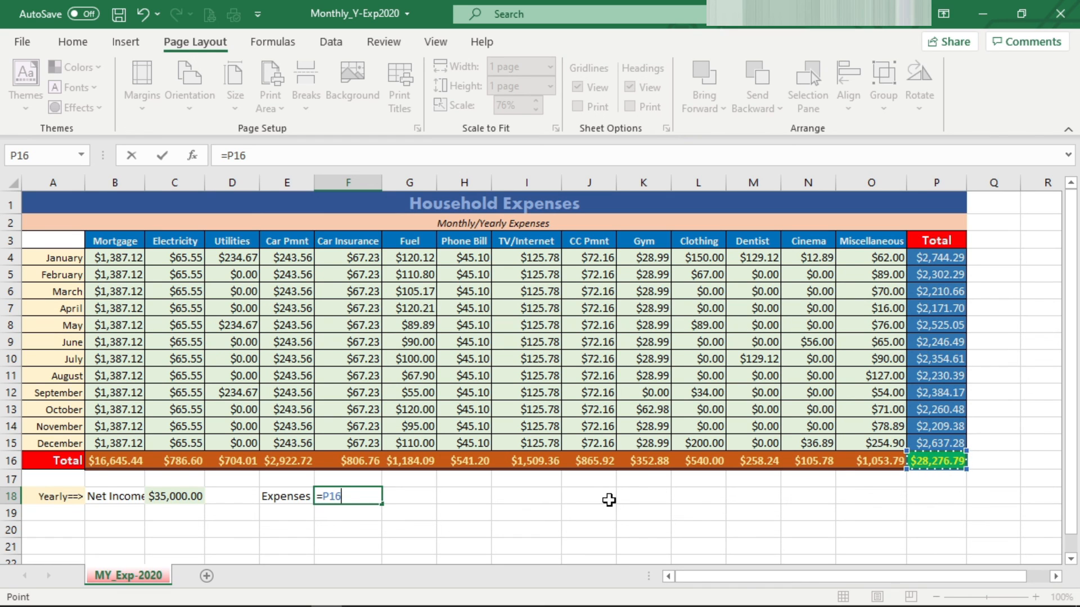
key("Return")
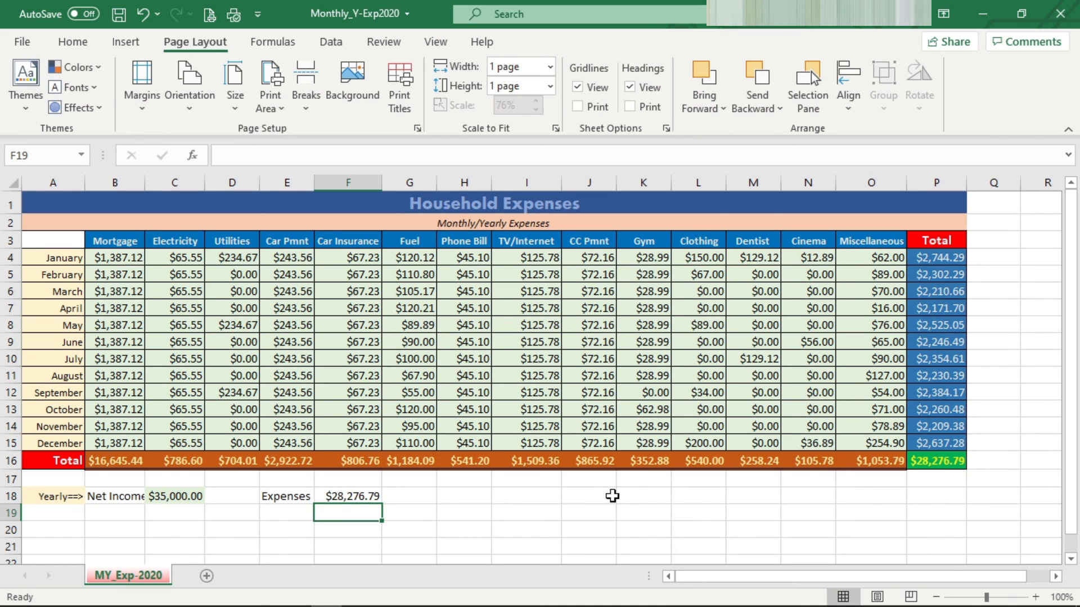
left_click(334, 499)
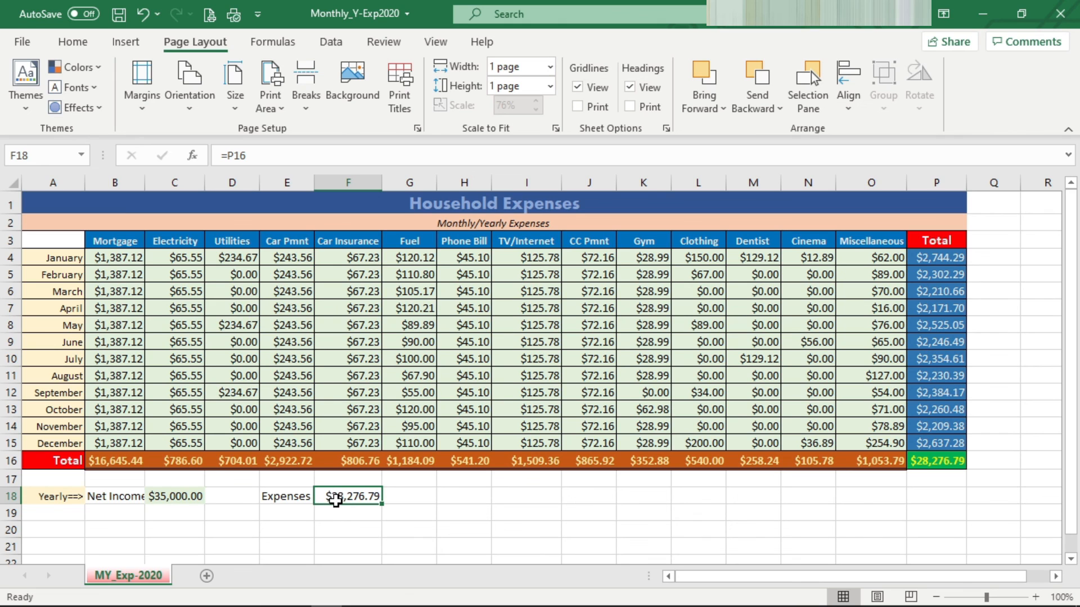
left_click(935, 461)
left_click(355, 495)
Step: Label H18 SAVING and calculate the yearly saving in I18 with the formula =C18-F18
left_click(454, 500)
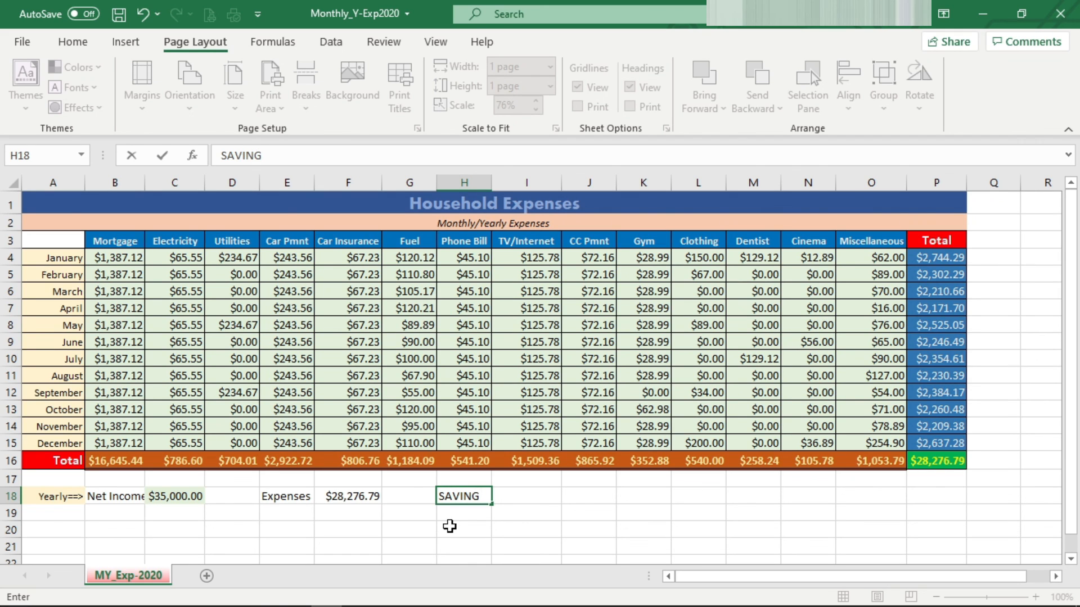
key("Tab")
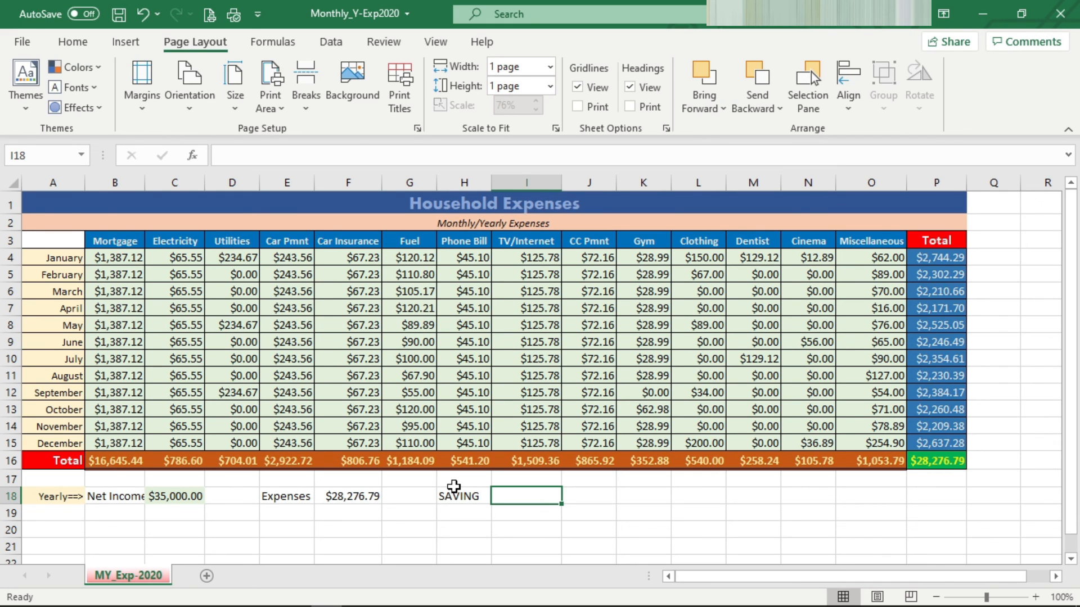
type("=")
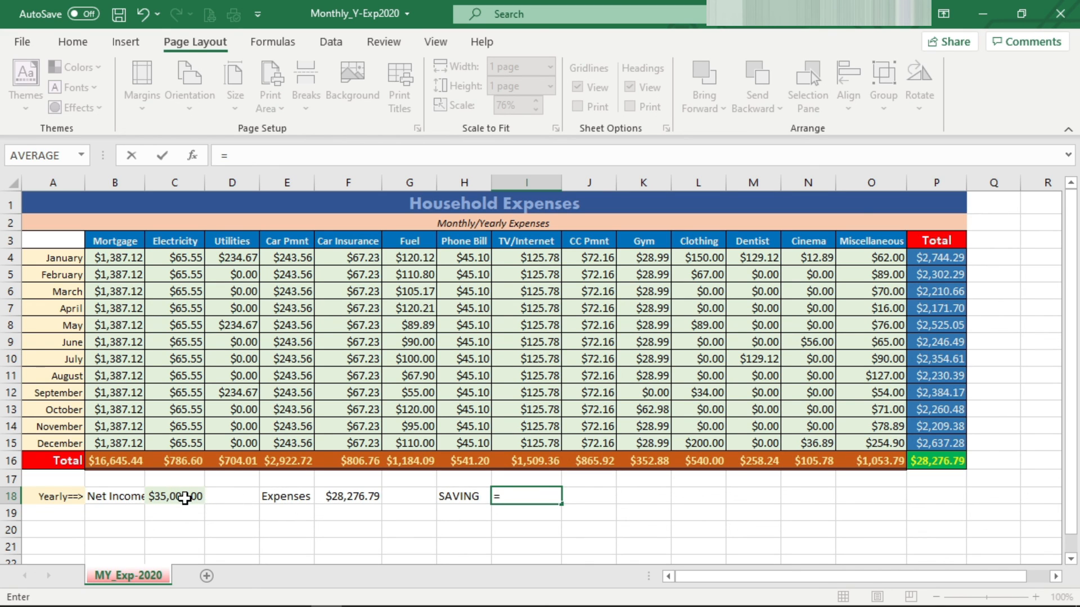
left_click(183, 498)
type("-")
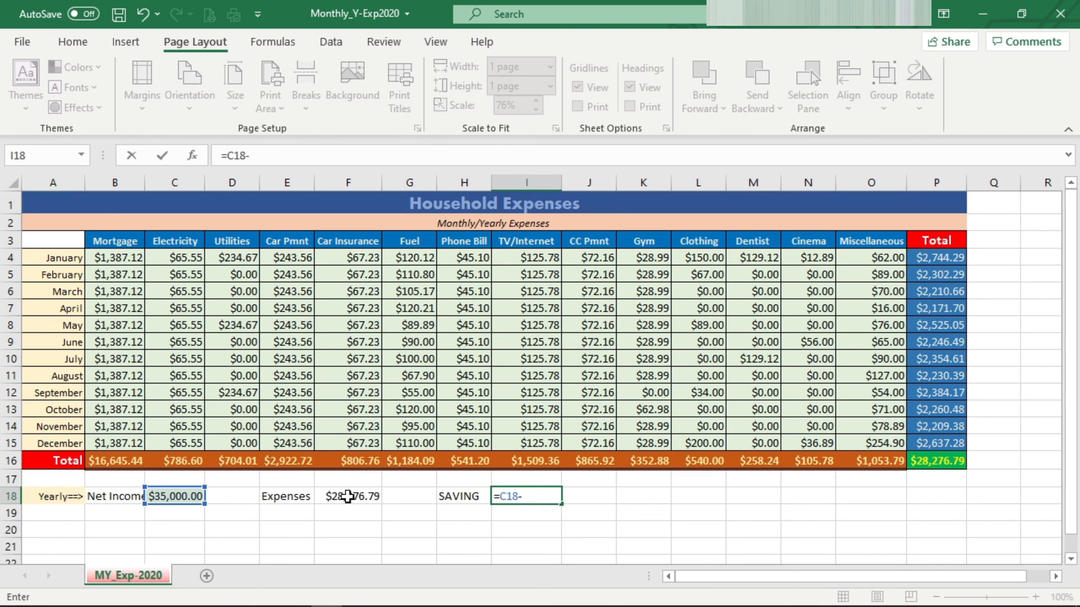
left_click(348, 497)
key("Return")
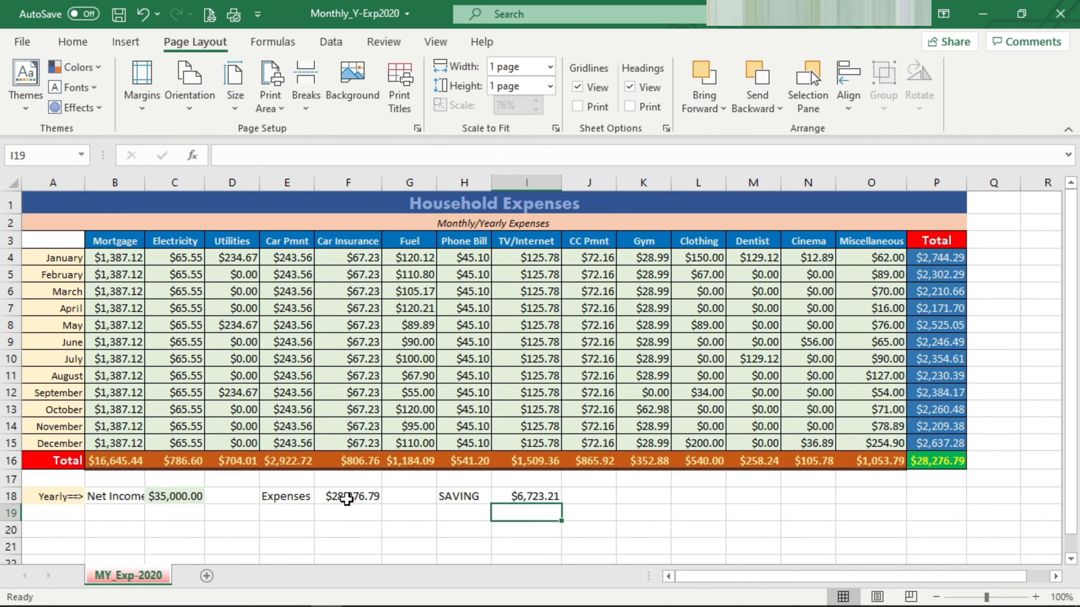
left_click(529, 496)
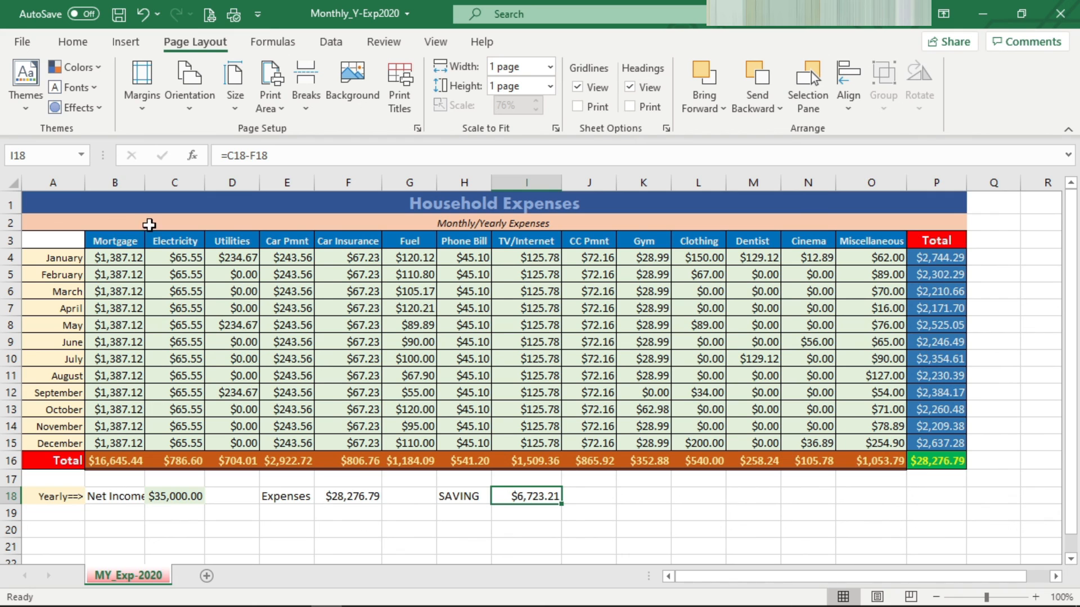
Step: Widen column B to fit its Net Income label, and format the Net Income, Expenses and SAVING labels bold and centered with a blue theme fill
left_click_drag(144, 183, 155, 182)
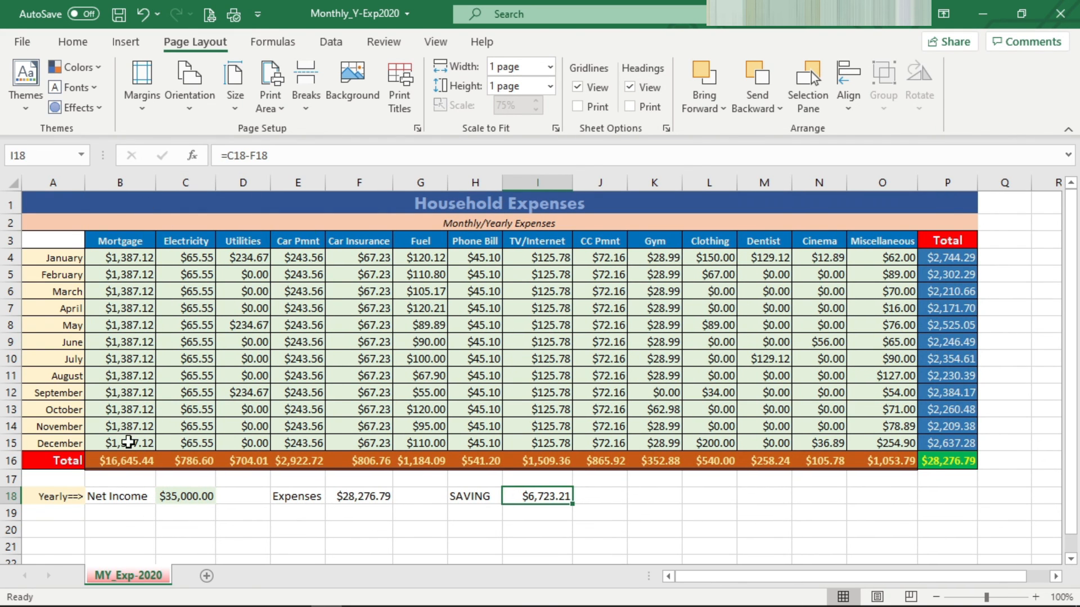
left_click(115, 495)
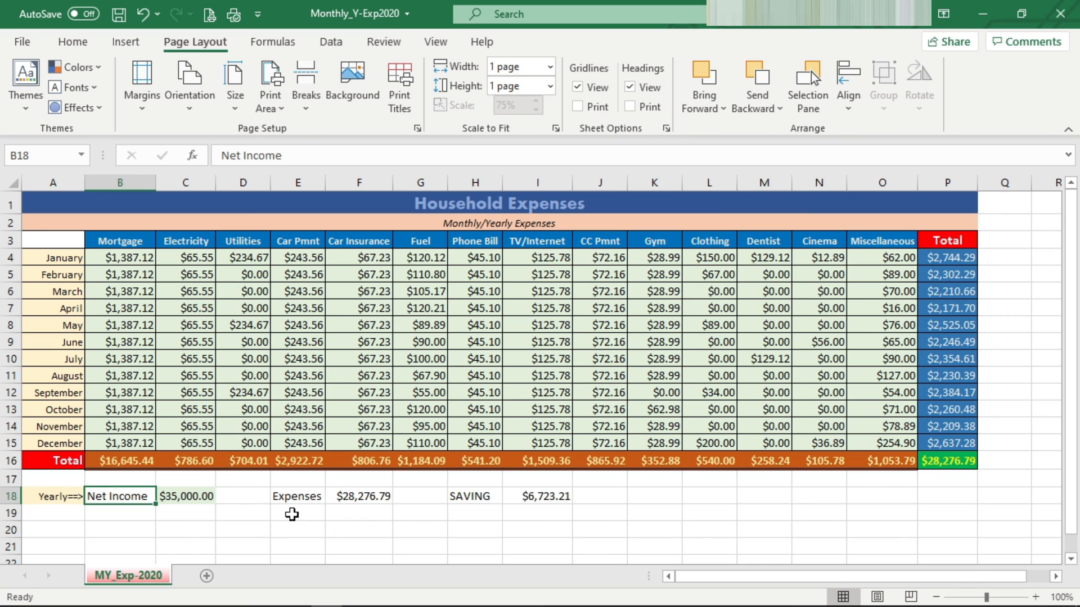
left_click(315, 495, "ctrl")
left_click(472, 496, "ctrl")
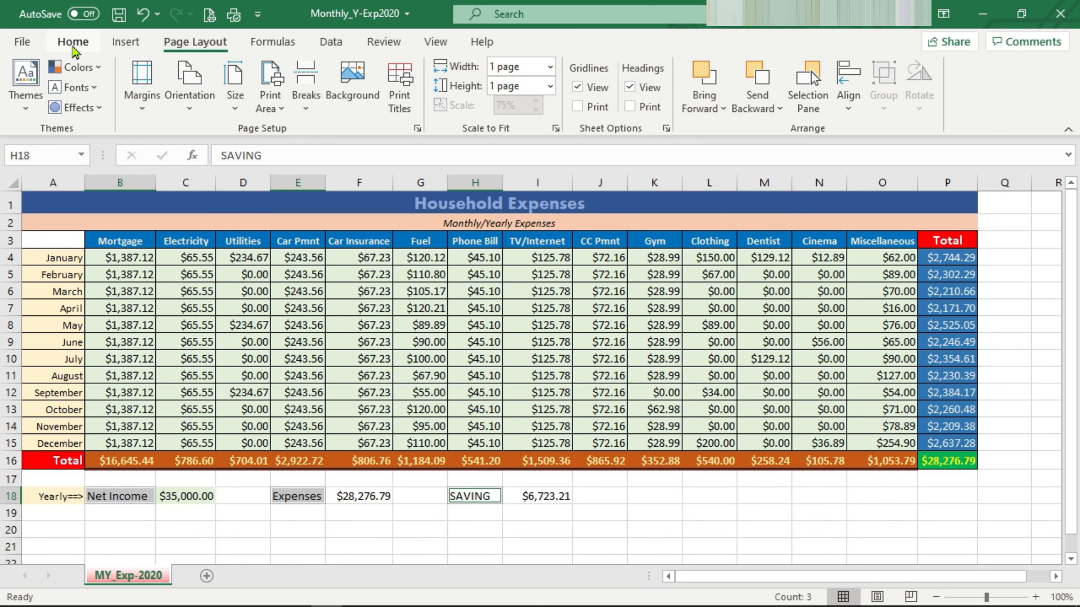
left_click(73, 43)
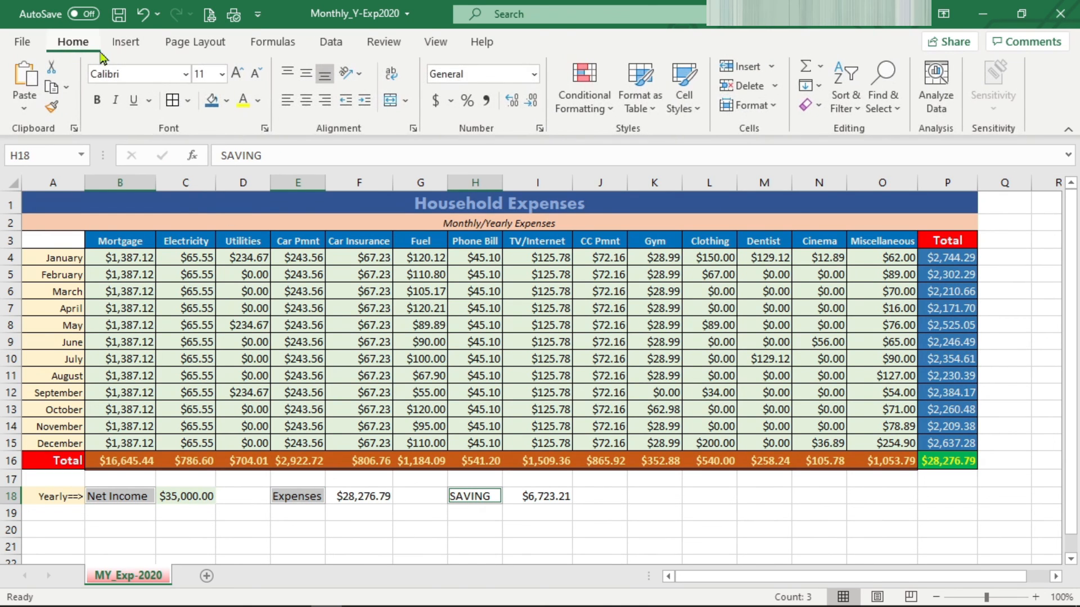
left_click(226, 101)
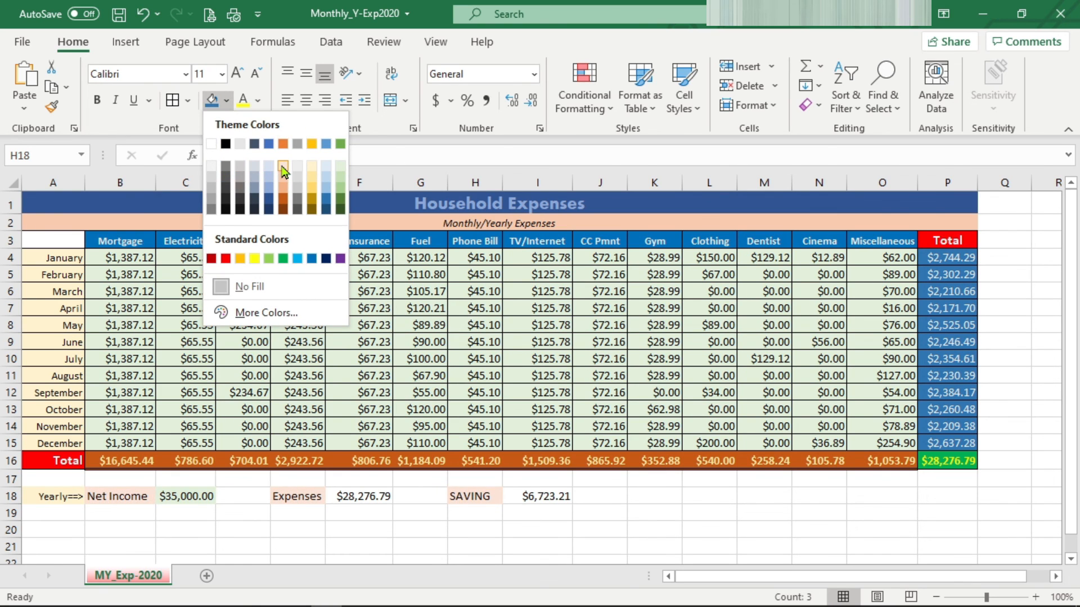
left_click(274, 194)
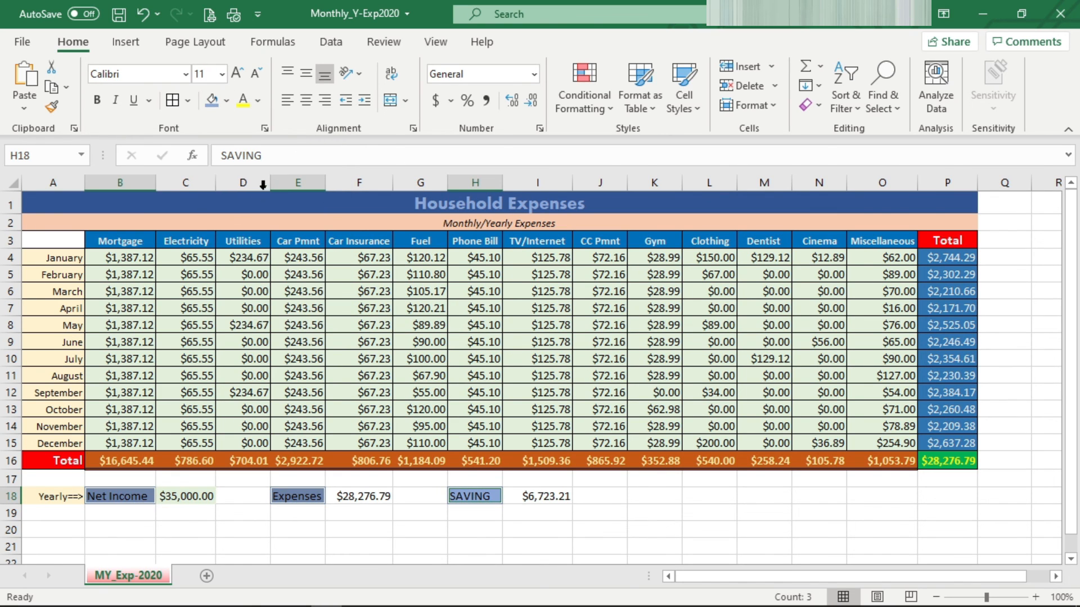
left_click(97, 100)
left_click(305, 105)
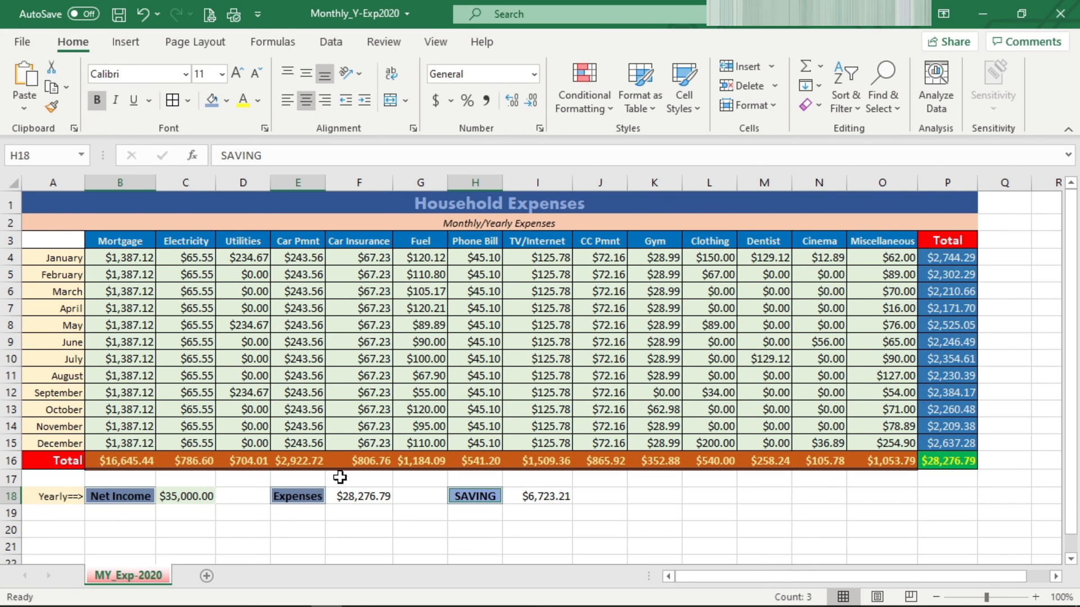
Step: Make the net income amount in C18 bold and give it the standard orange fill
left_click(187, 497)
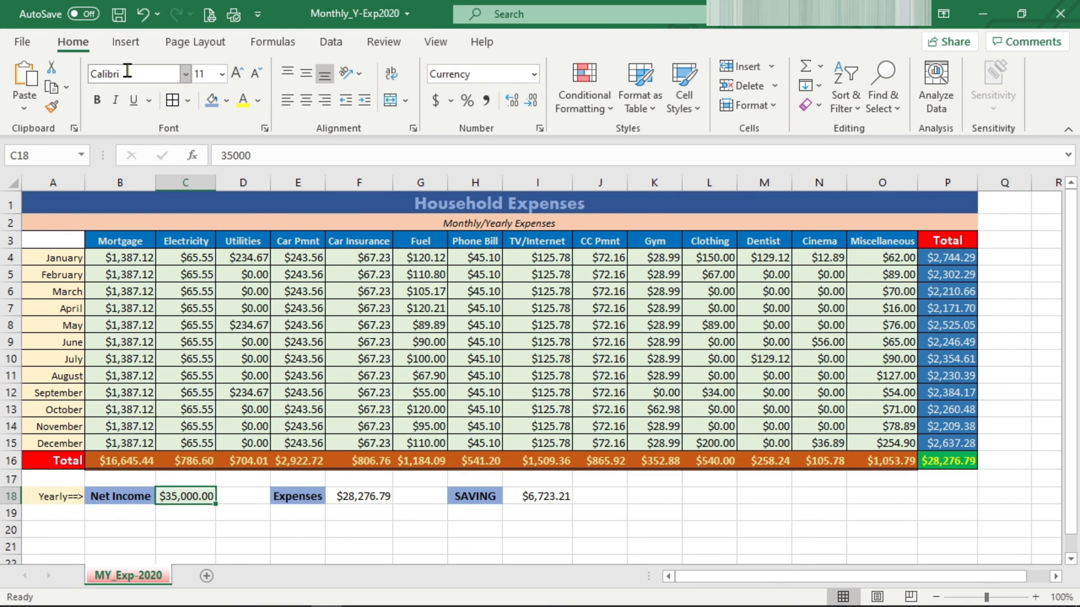
key("ctrl+b")
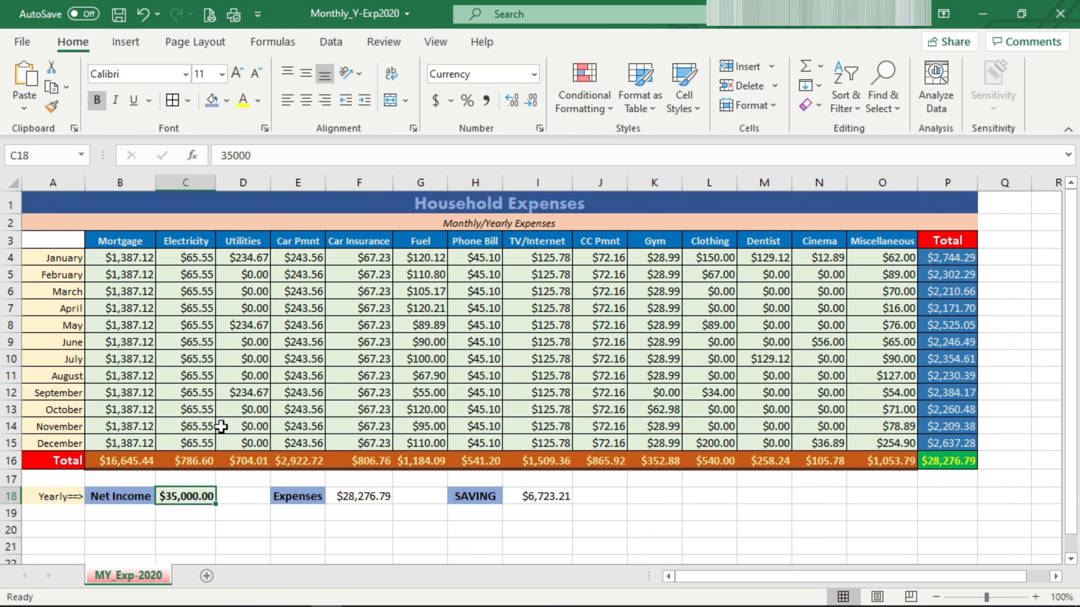
left_click(228, 101)
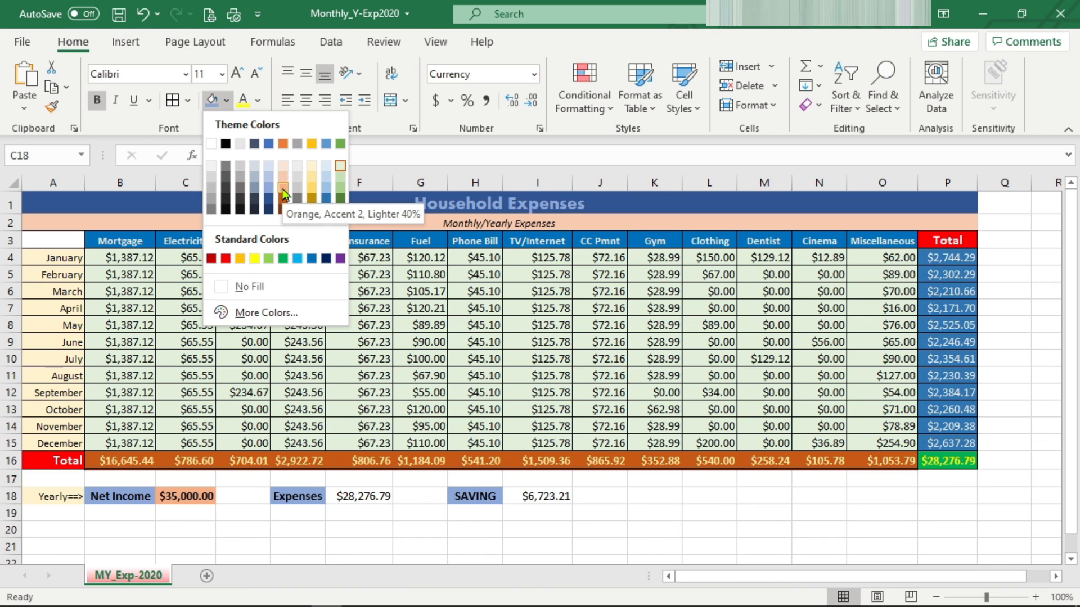
left_click(241, 258)
Step: Format the yearly expenses amount in F18 with a standard green fill and bold yellow text
left_click(364, 495)
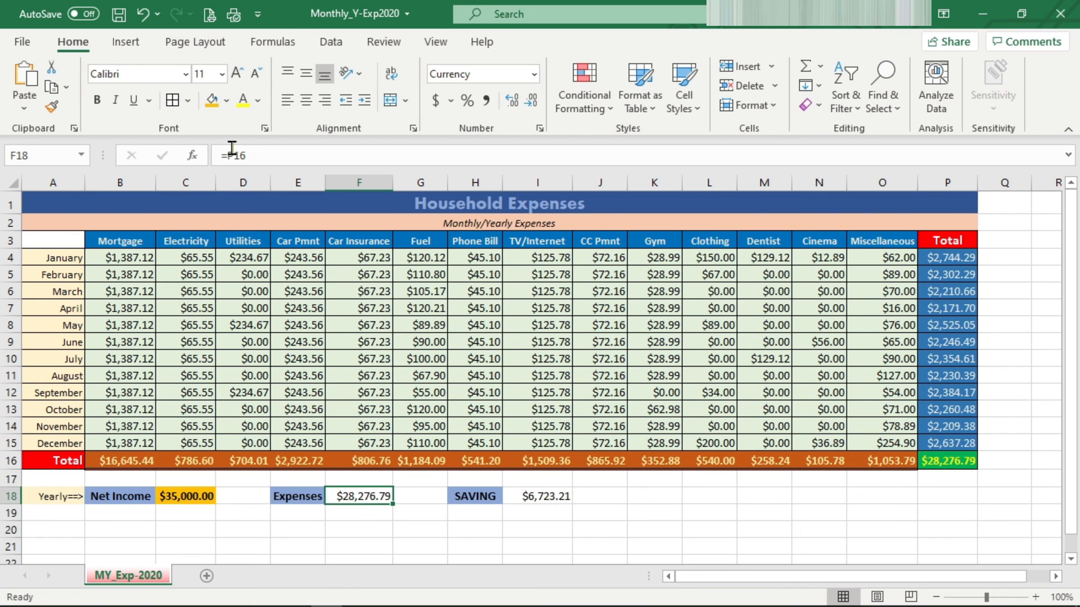
left_click(226, 100)
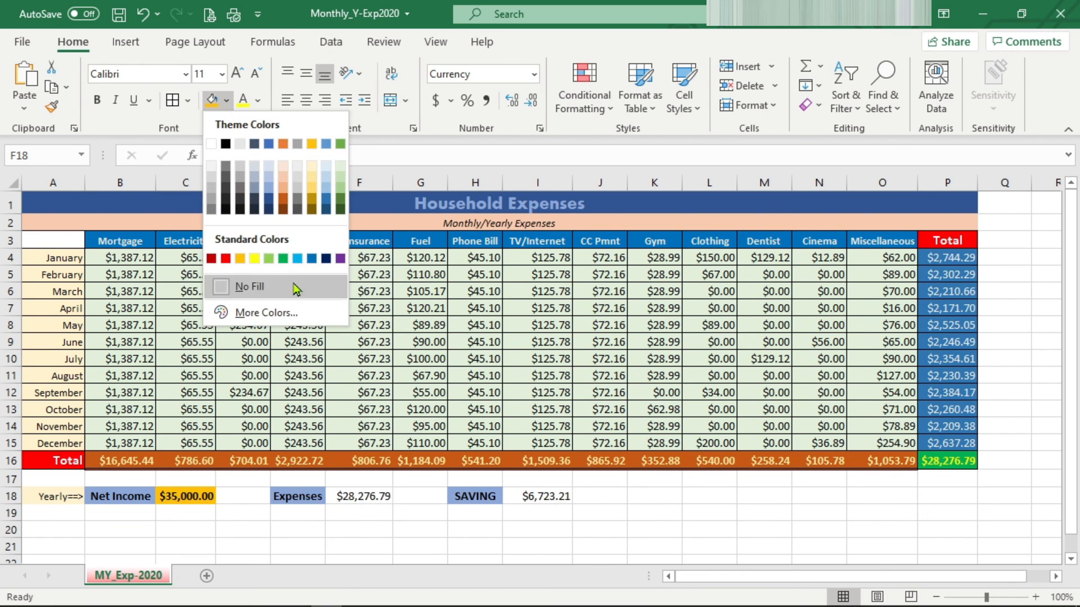
left_click(283, 259)
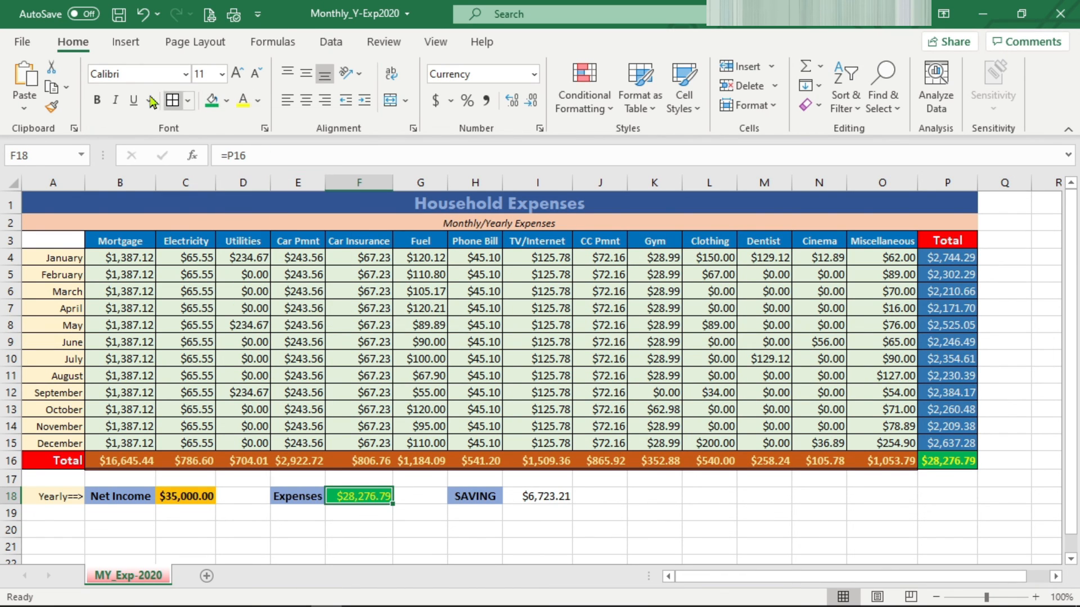
left_click(96, 101)
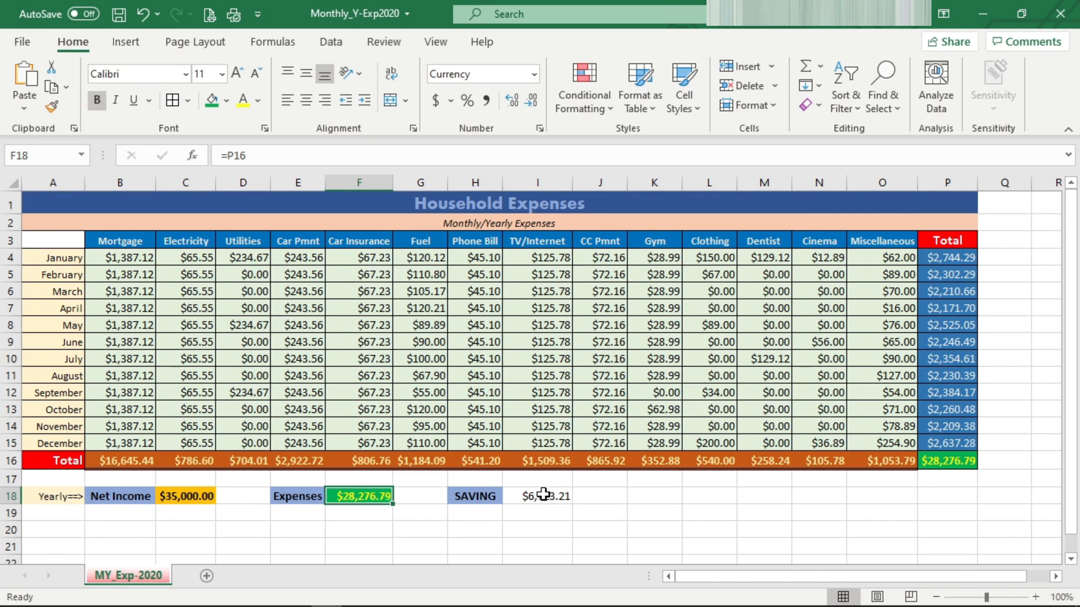
Step: Format the yearly saving amount in I18 with a standard red fill and bold white text
left_click(543, 494)
left_click(227, 101)
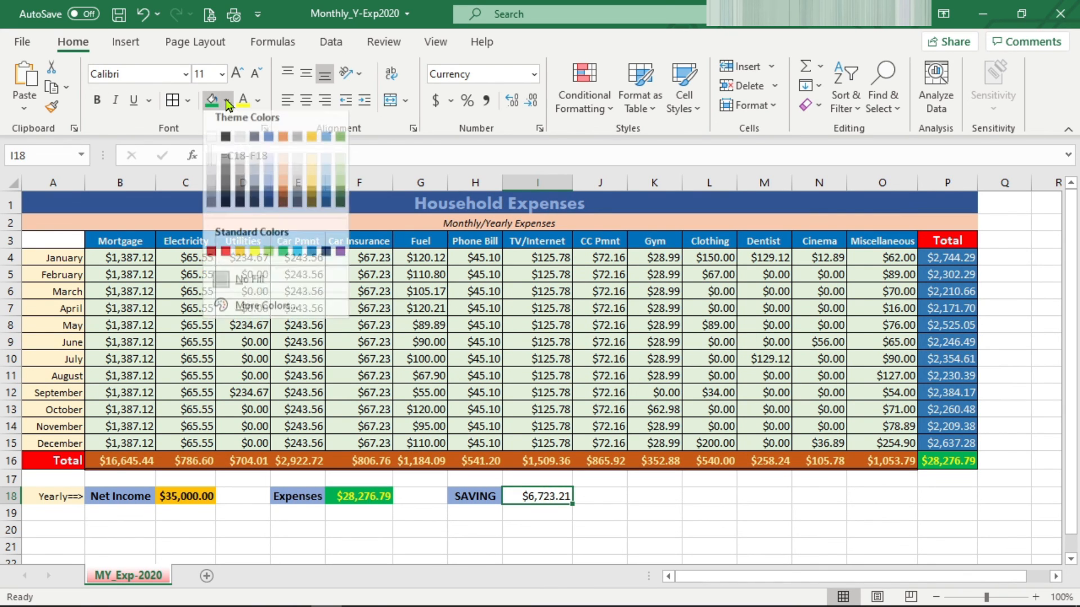
left_click(225, 252)
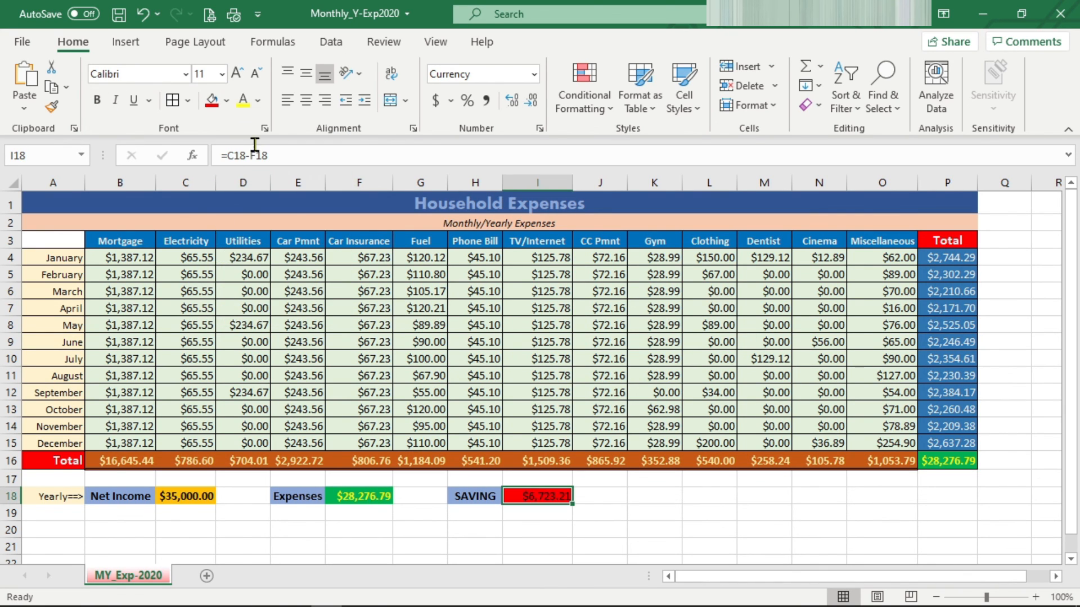
left_click(243, 102)
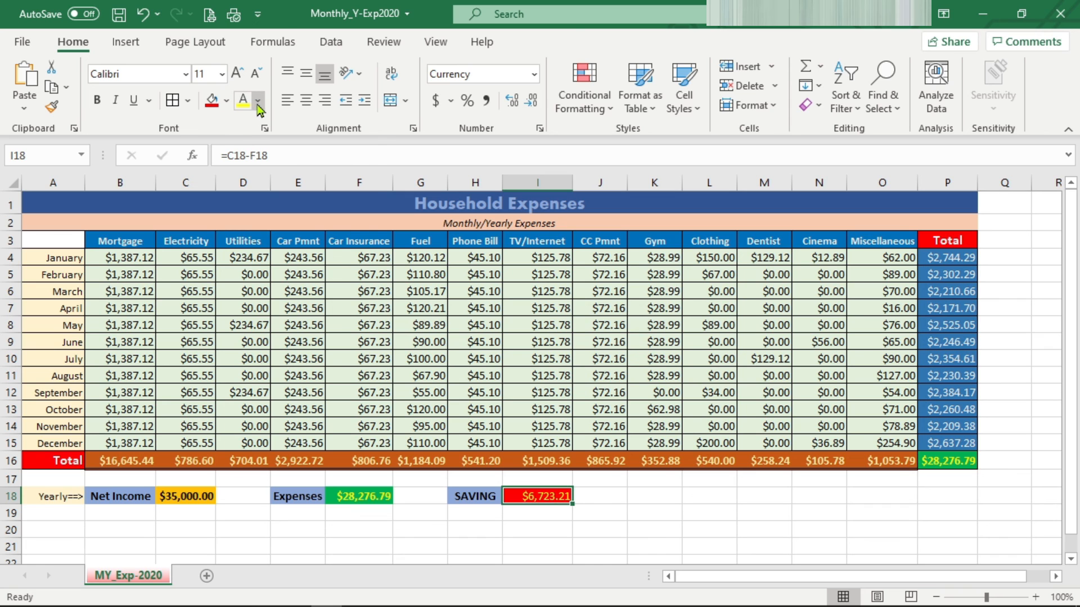
left_click(258, 104)
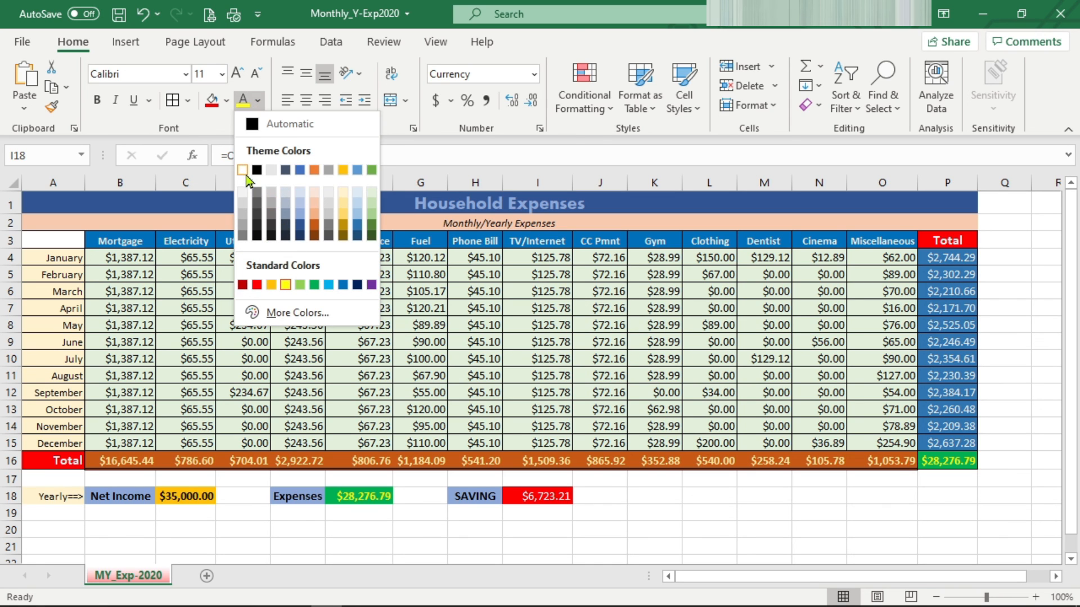
left_click(242, 170)
left_click(99, 101)
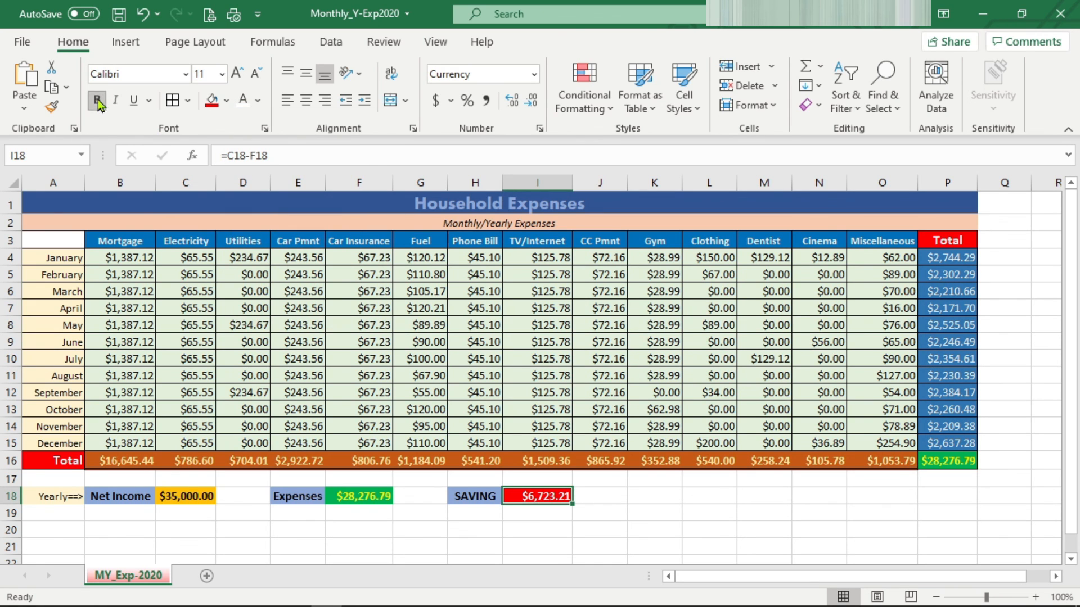
left_click(601, 503)
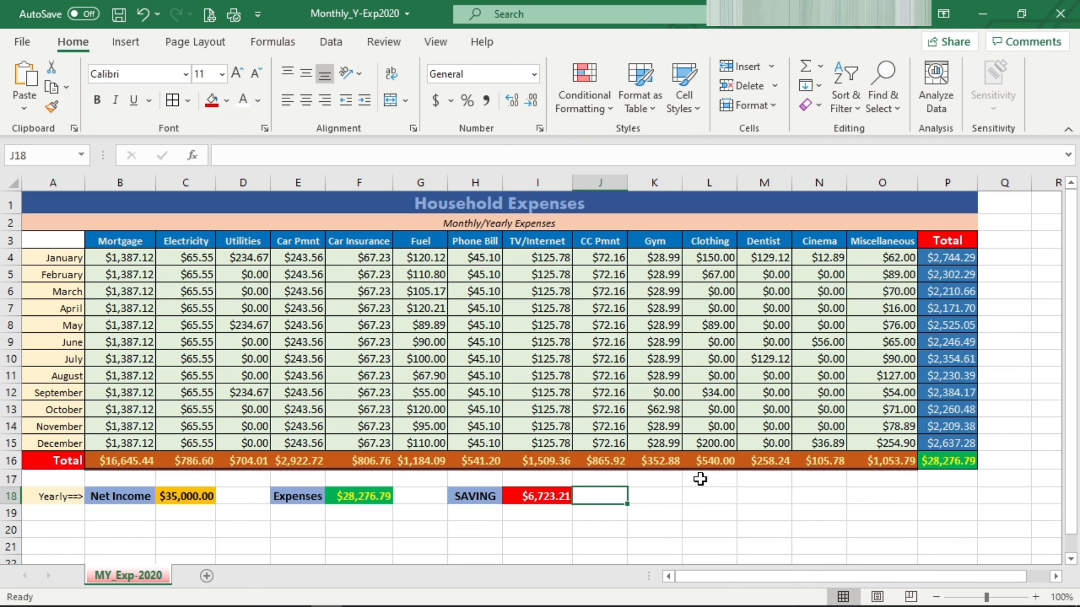
Step: Review the finished sheet: the title, the monthly amounts in B4:O15, the grand total, and the yearly expenses and saving formulas
left_click(357, 200)
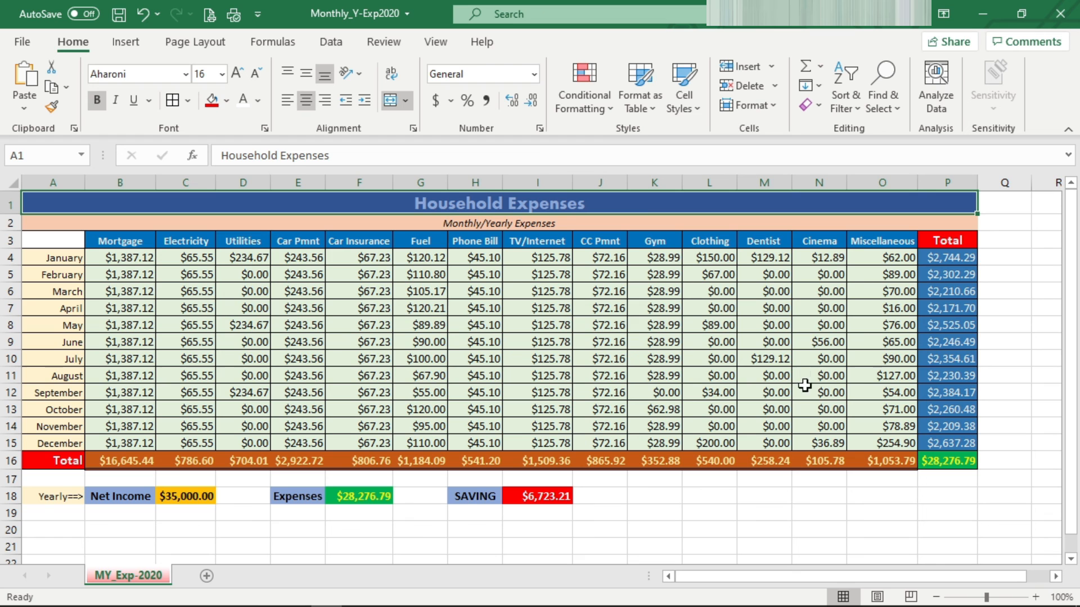
left_click(895, 443)
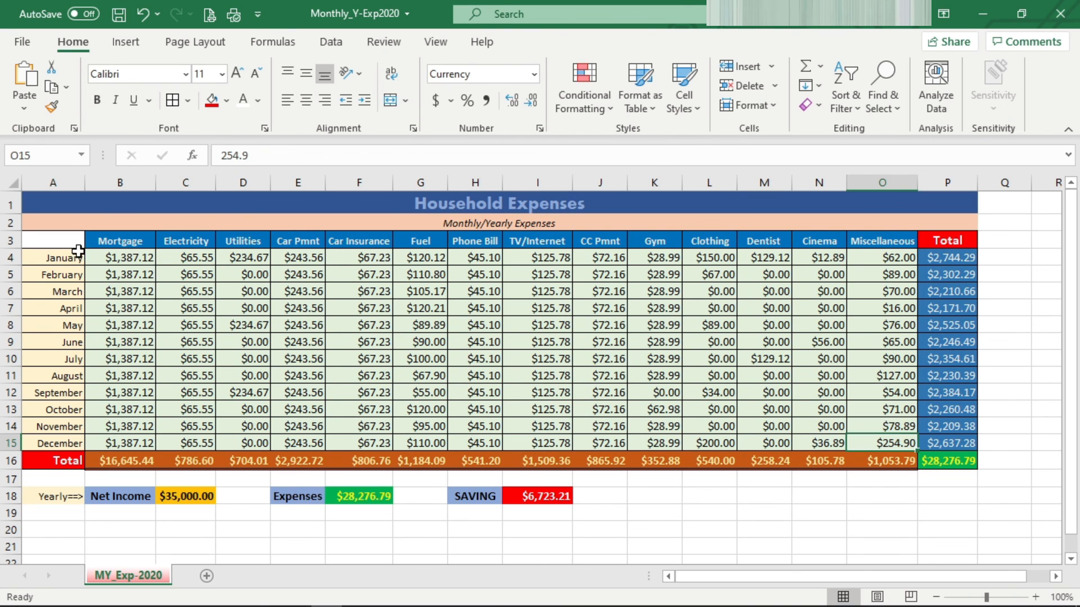
left_click_drag(132, 259, 877, 436)
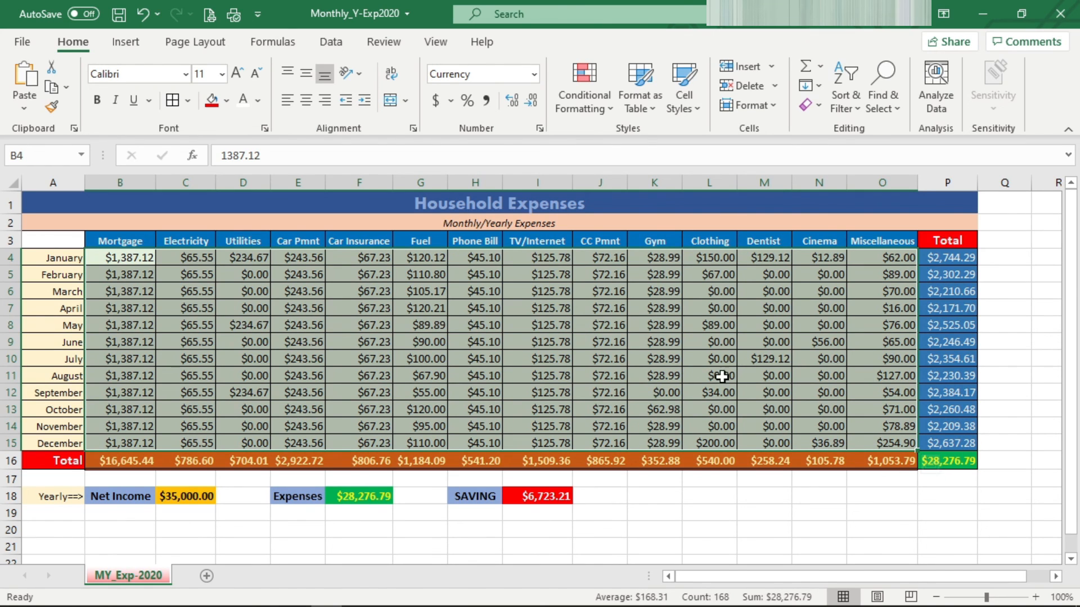
left_click(360, 496)
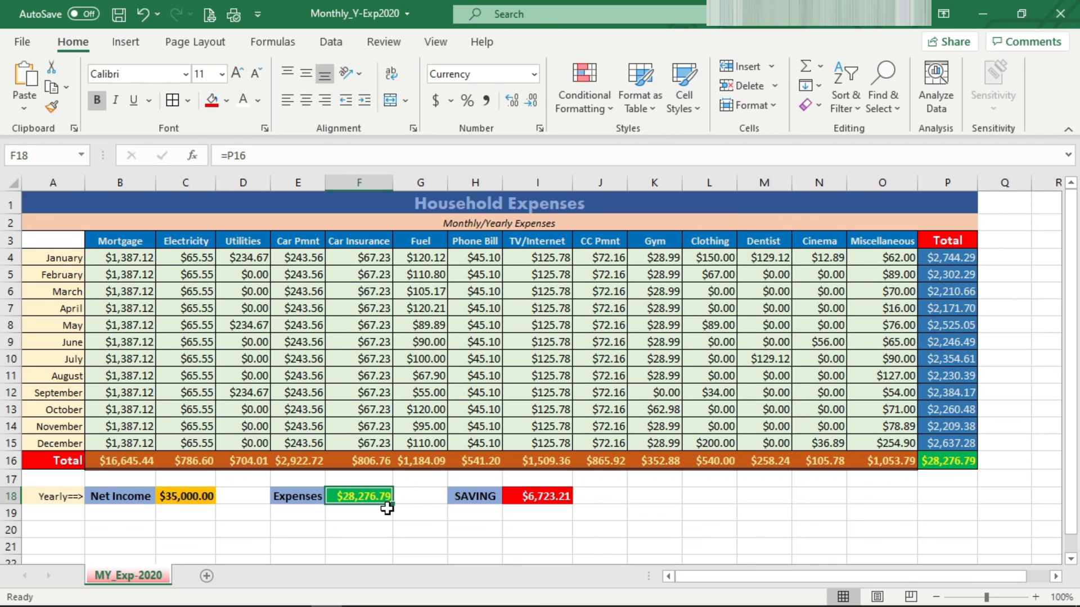
left_click(956, 466)
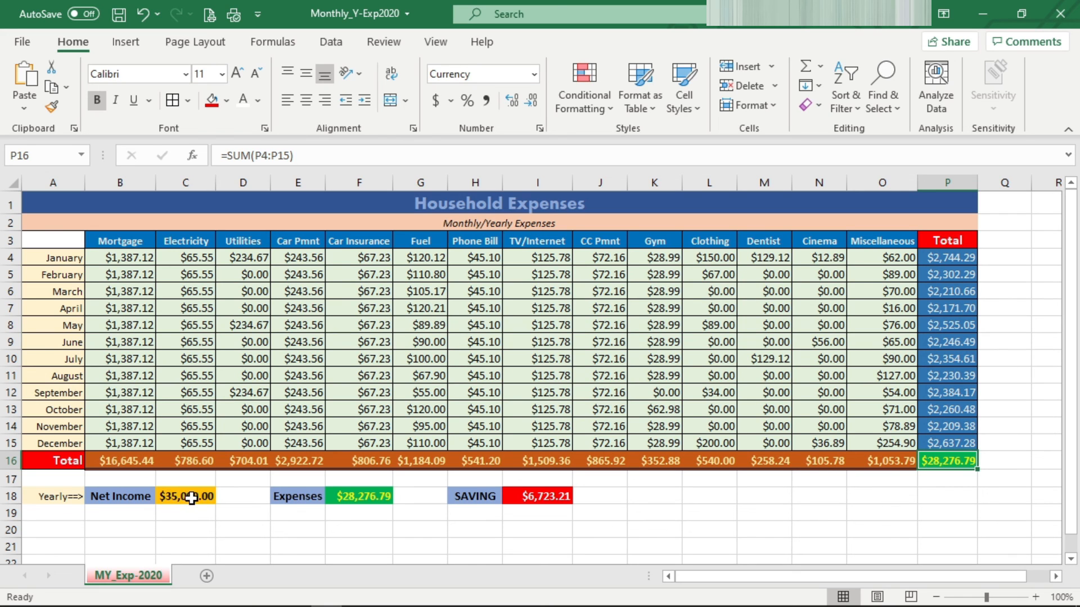
left_click(369, 501)
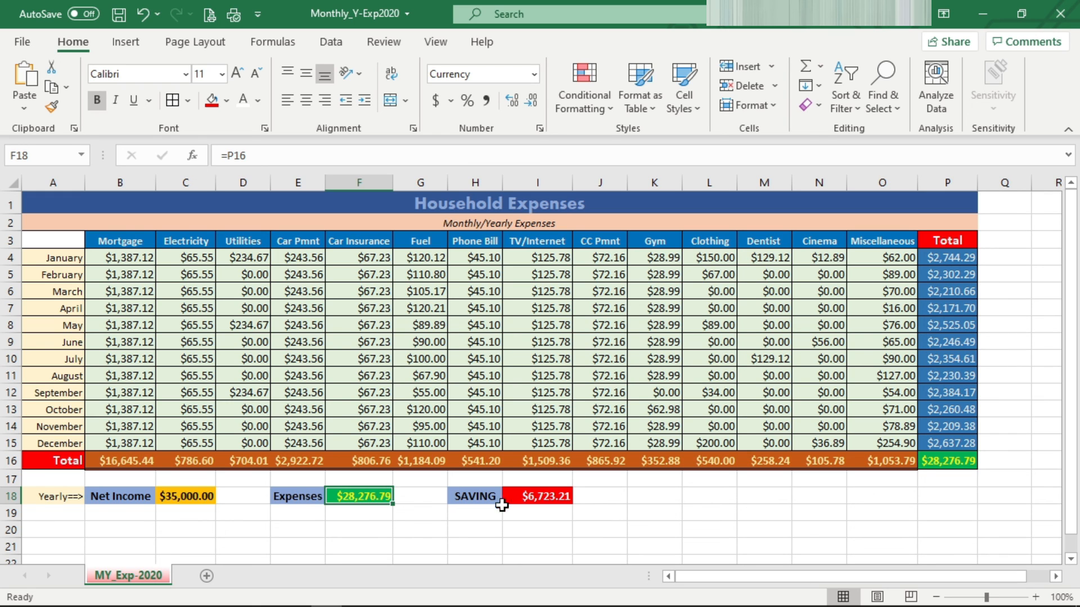
left_click(536, 493)
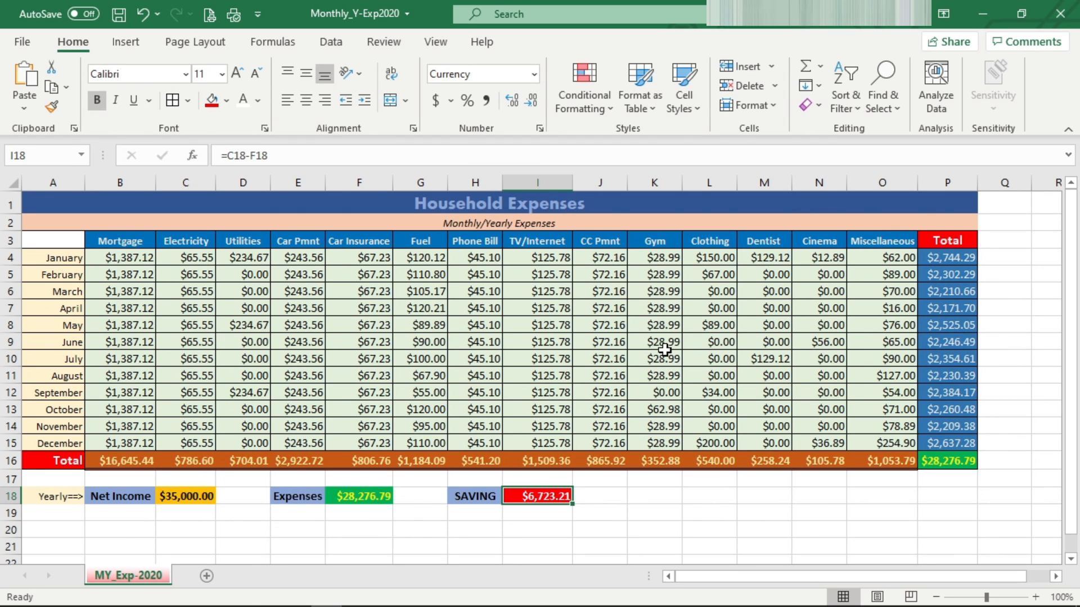